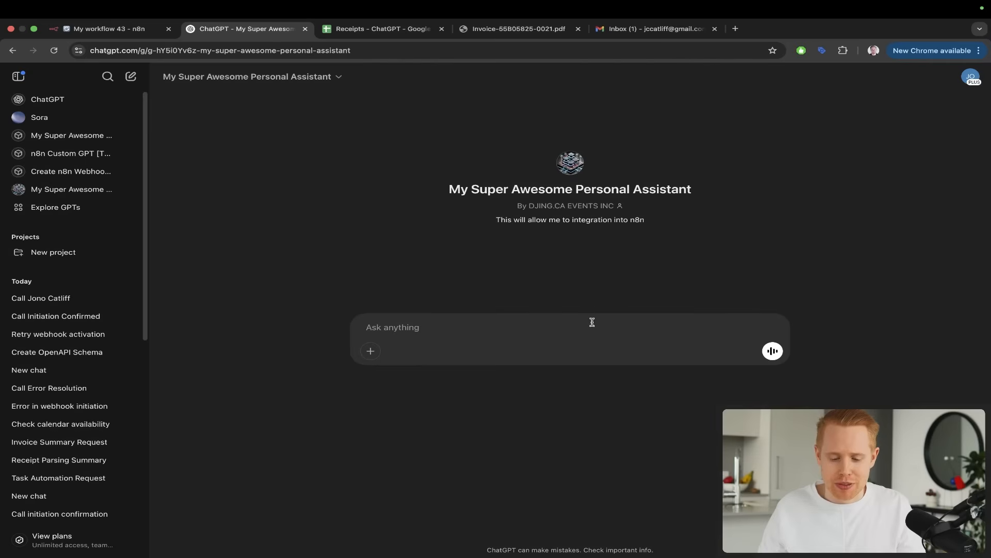
Ask the personal assistant GPT to call the contact, giving their full name
type("Please call ")
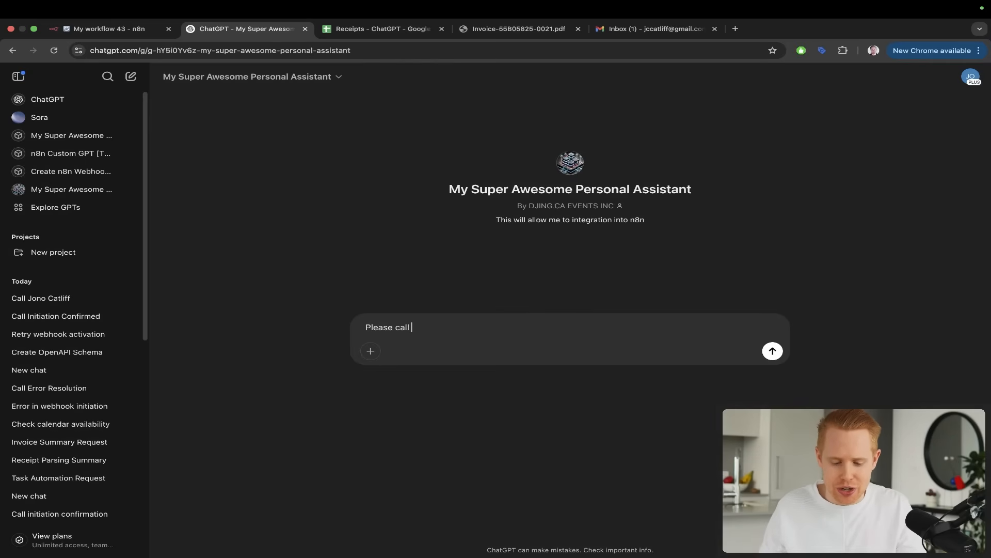
key("Return")
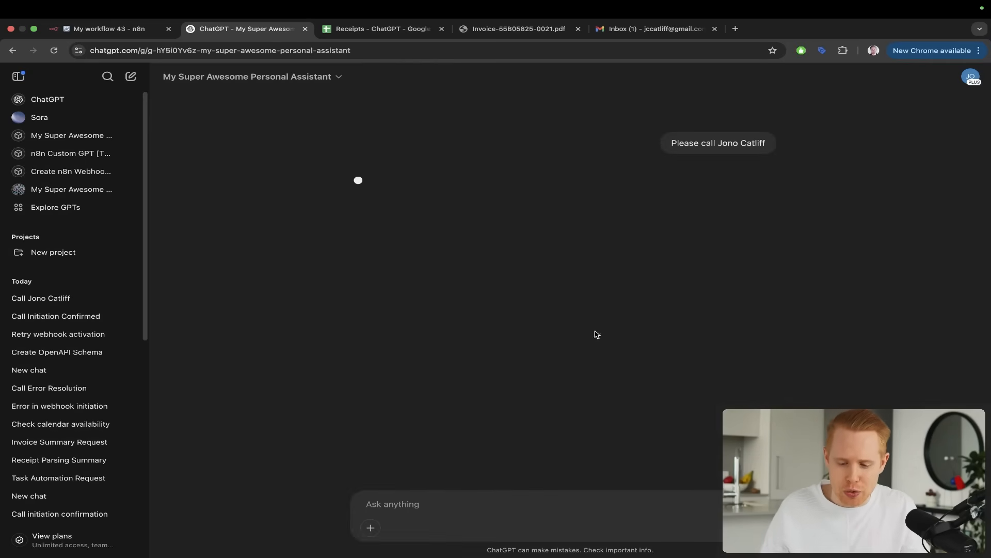
Allow Response 1 to talk to the n8n cloud site for the call and choose it as the preferred response
mouse_move(610, 372)
left_mouse_down()
mouse_move(611, 307)
mouse_move(681, 159)
left_mouse_up()
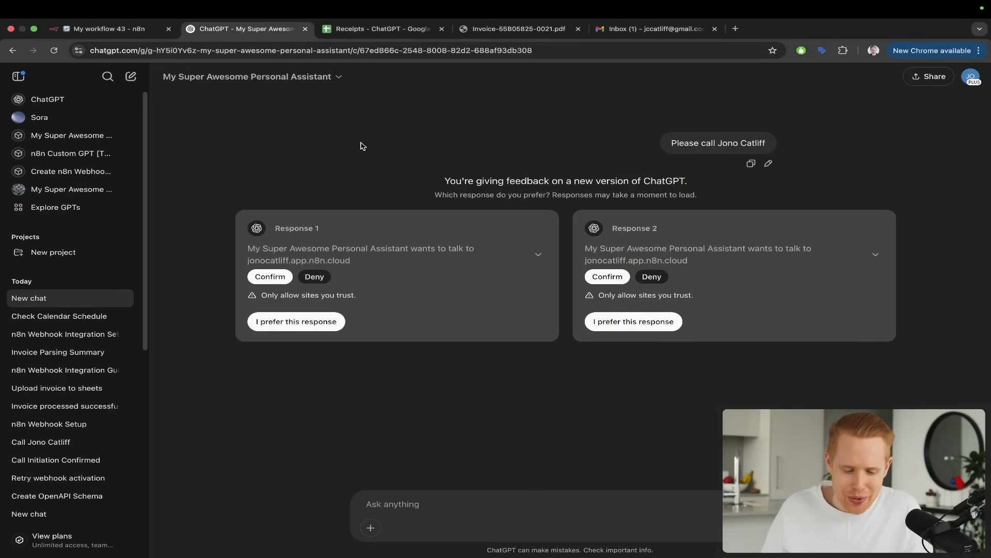
left_click_drag(316, 186, 267, 259)
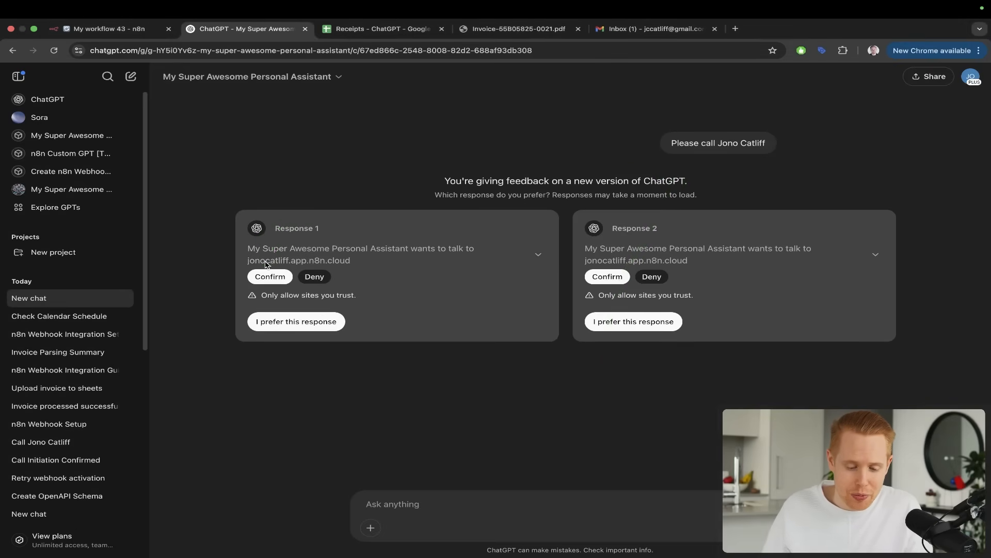
left_click(266, 277)
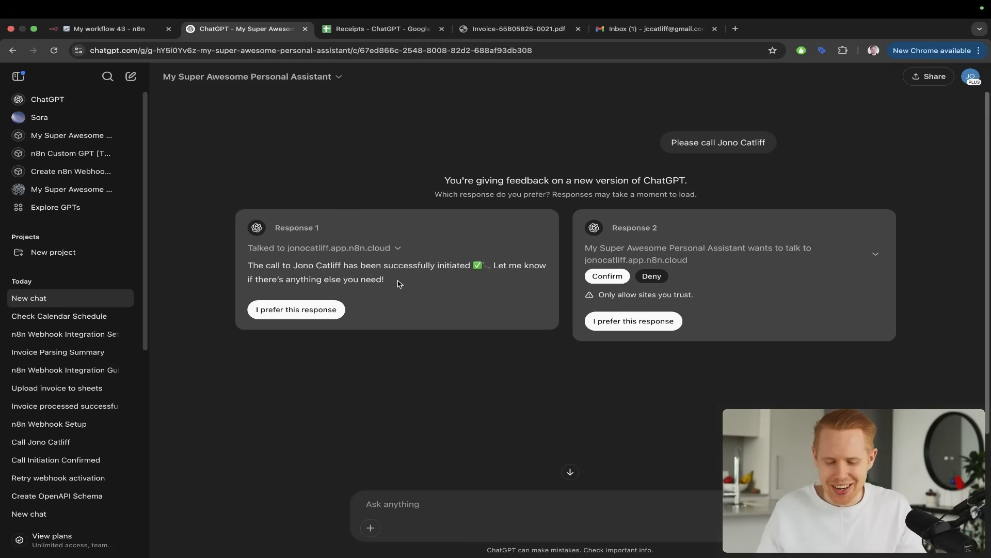
left_click(318, 314)
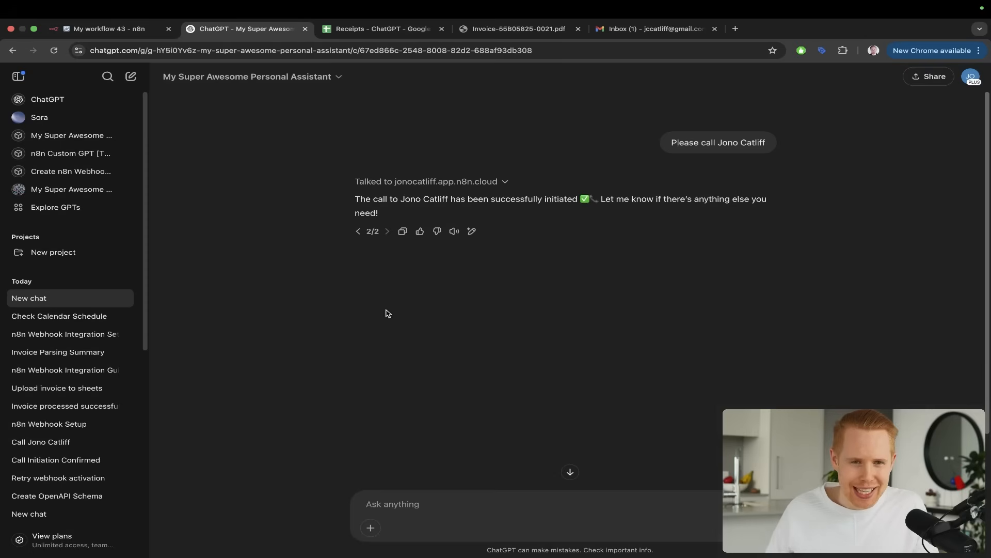
left_click_drag(843, 102, 725, 135)
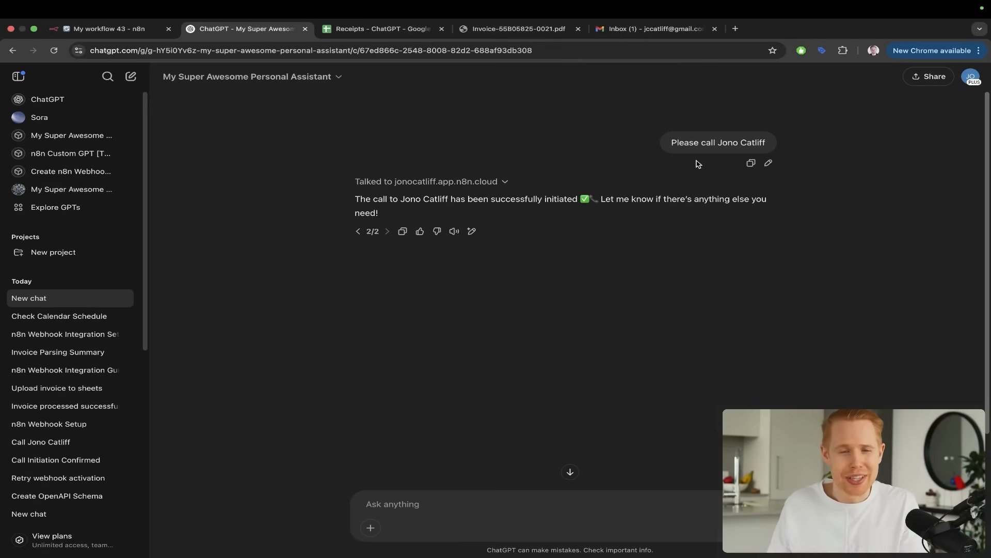
Ask the assistant to send an invoice to the same contact by full name
left_click(443, 510)
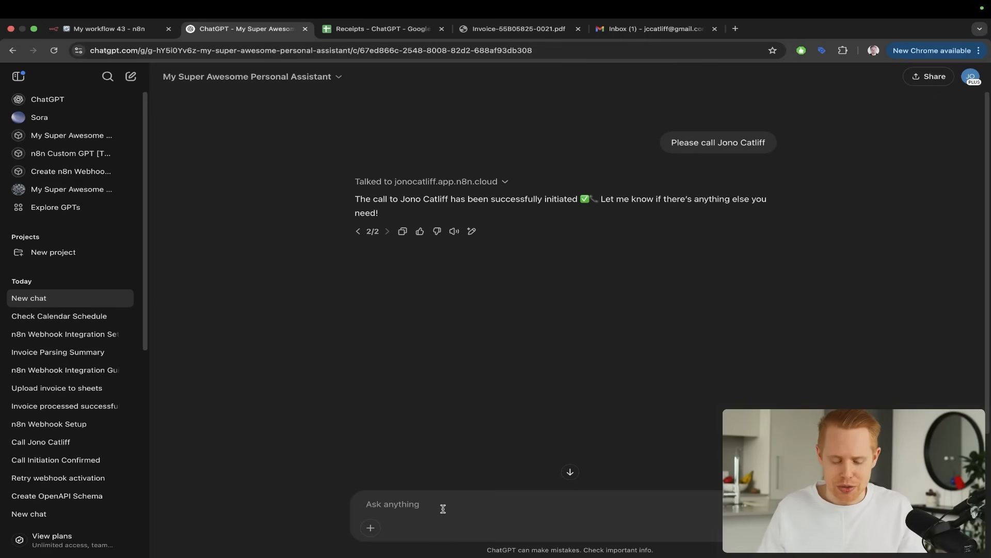
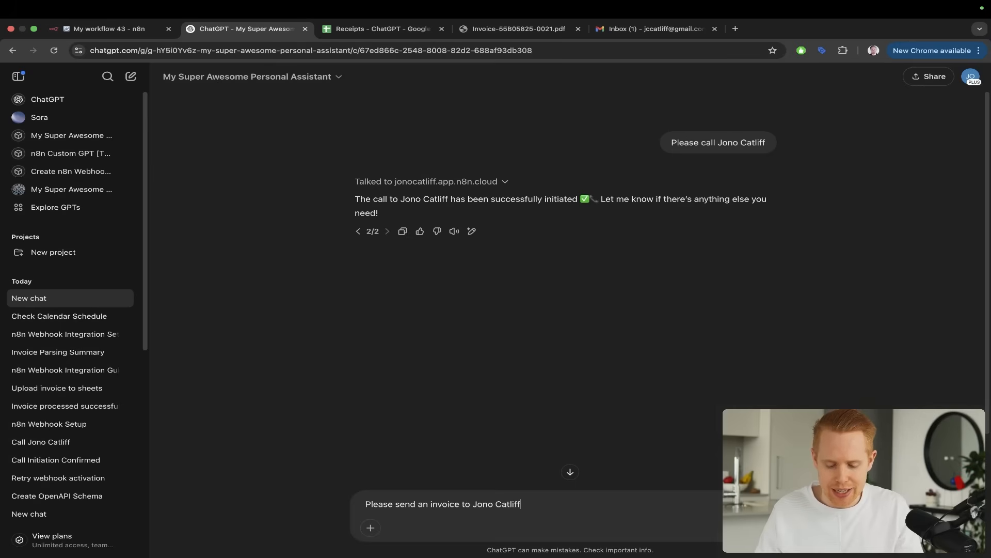
key("Return")
mouse_move(782, 273)
left_mouse_down()
mouse_move(749, 253)
mouse_move(632, 126)
left_mouse_up()
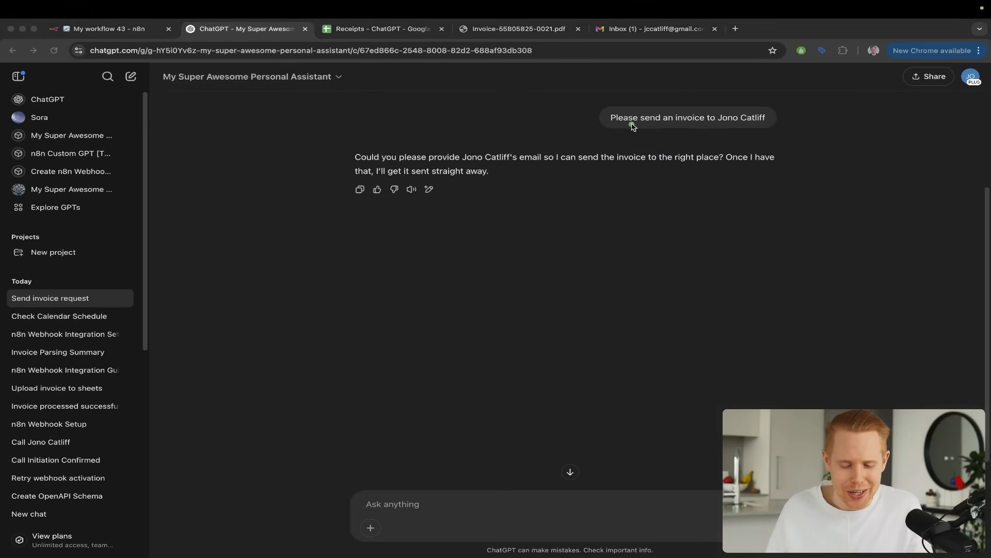
left_click_drag(539, 116, 498, 164)
Reply to the assistant with the contact's e-mail address for the invoice
left_click(475, 496)
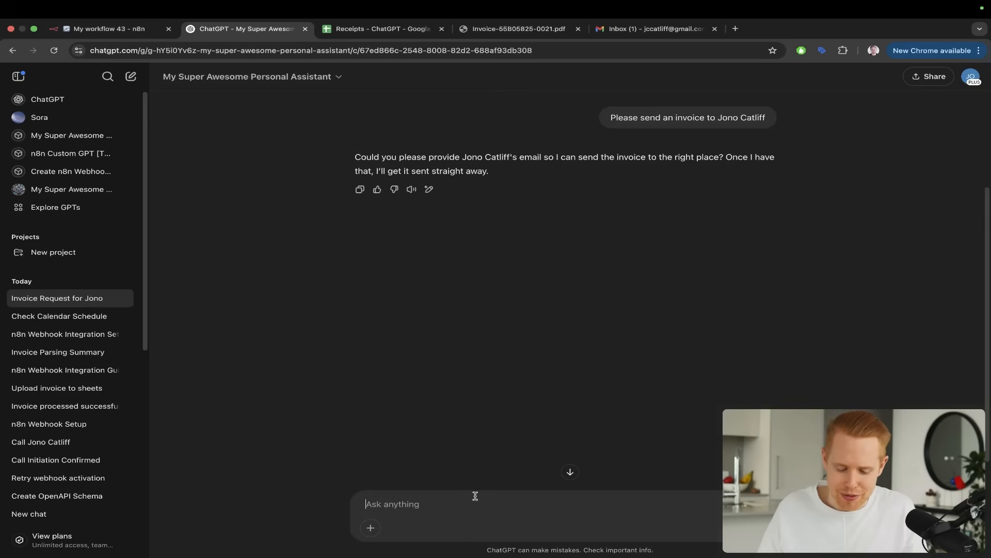
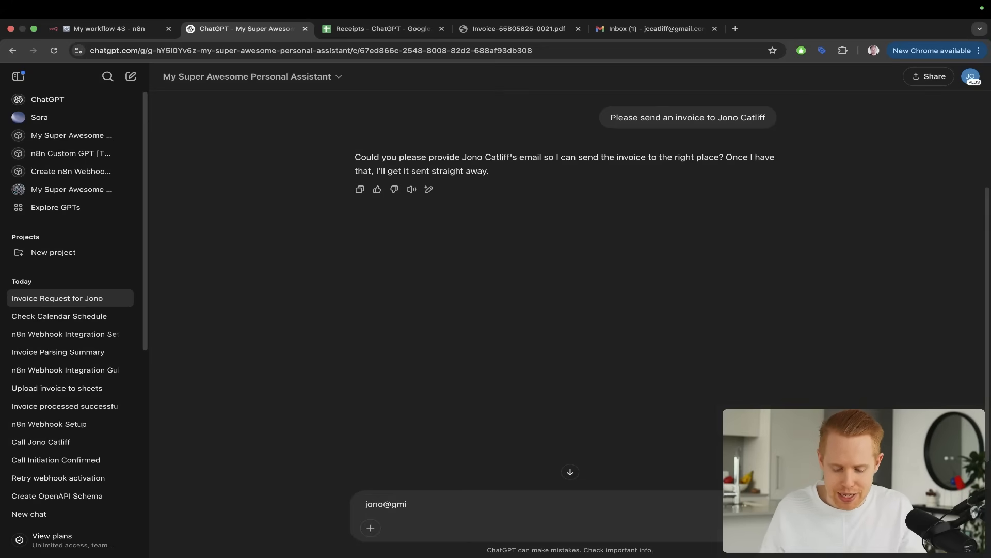
key("Return")
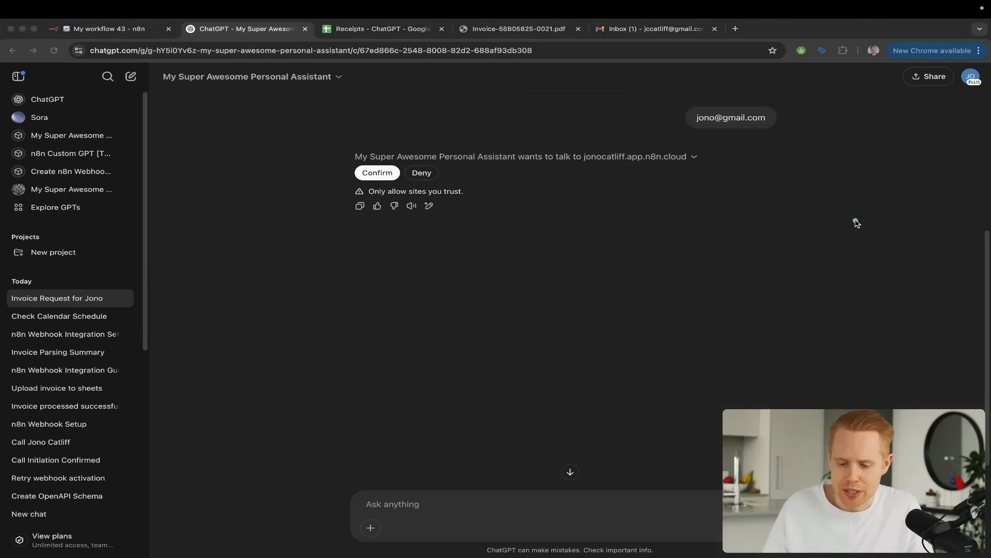
Allow the assistant to talk to the n8n cloud site to send the invoice, and read its reply
left_click_drag(854, 221, 727, 130)
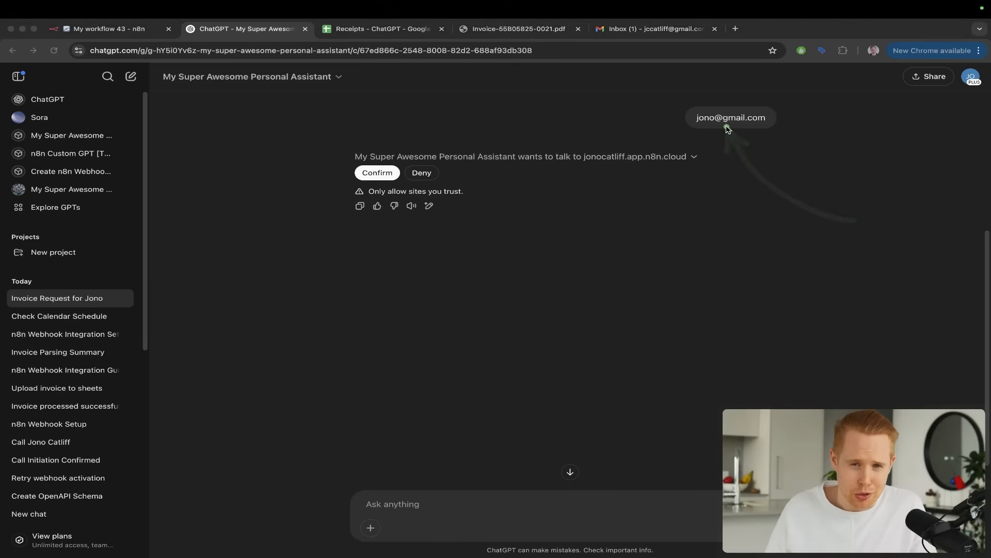
key("ctrl+s")
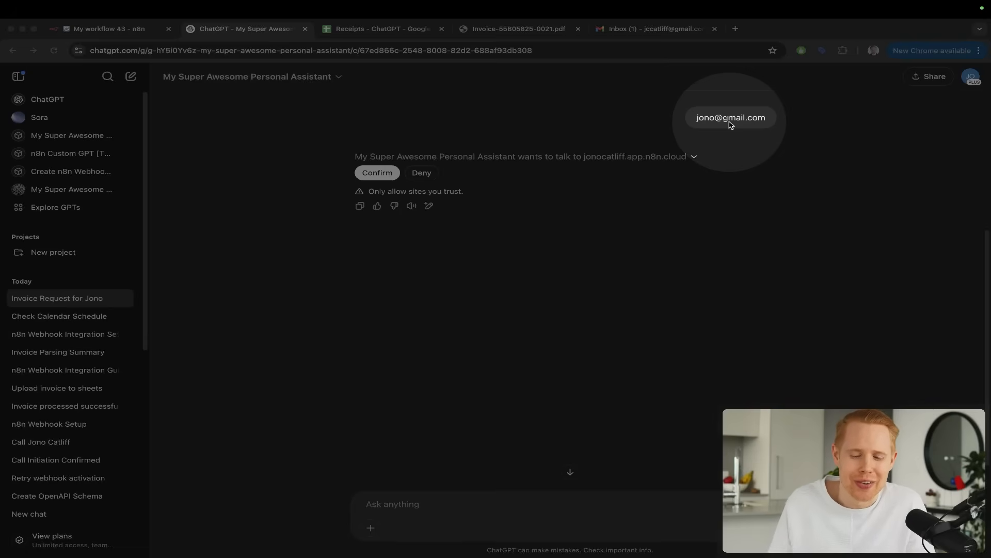
key("Escape")
left_click_drag(593, 88, 393, 129)
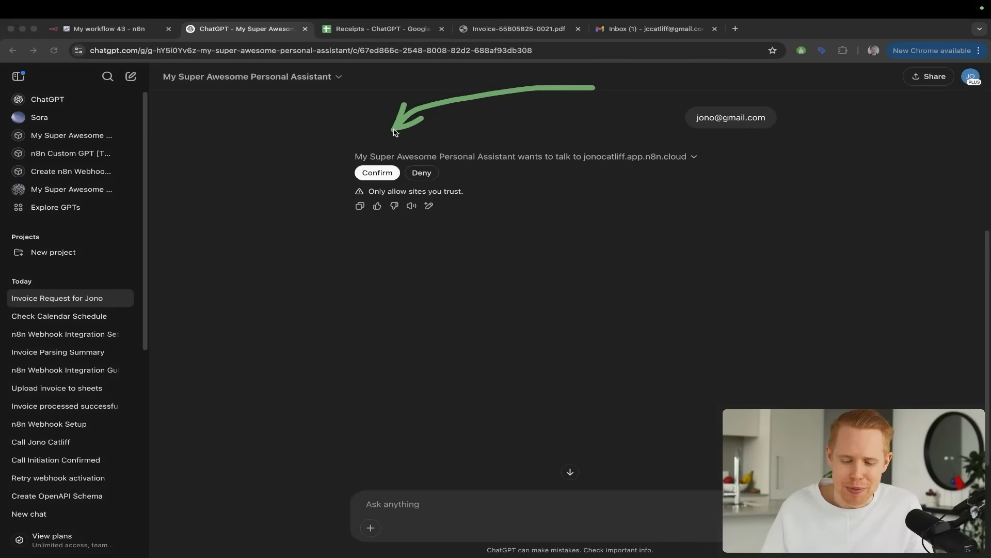
key("Escape")
left_click(378, 173)
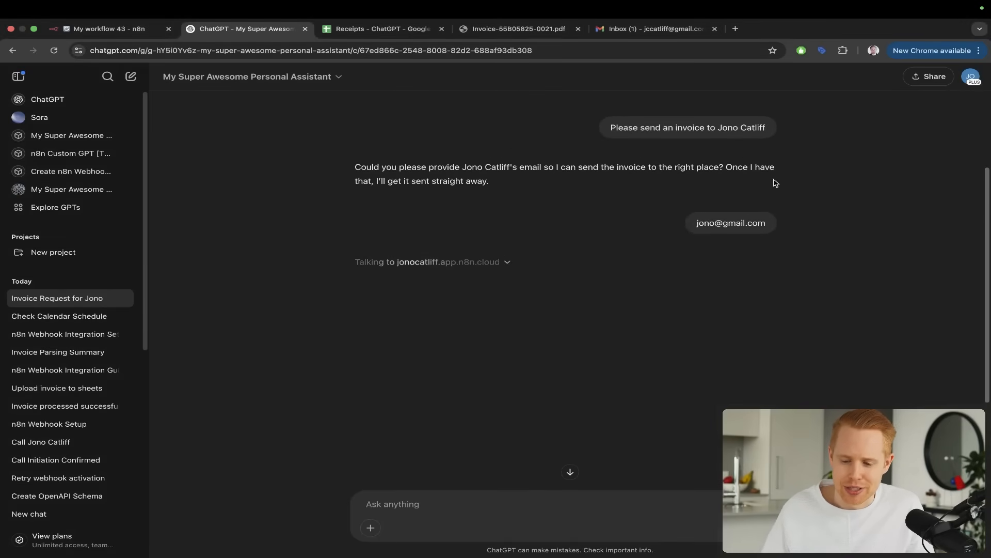
left_click_drag(837, 206, 746, 131)
key("Escape")
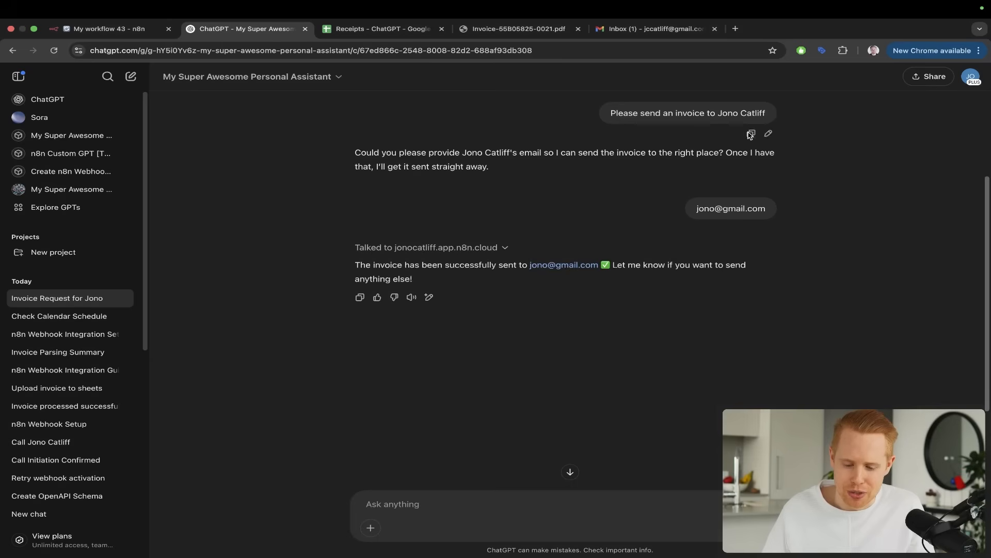
scroll(749, 136, "down", 5)
mouse_move(737, 231)
left_mouse_down()
mouse_move(584, 163)
mouse_move(571, 146)
left_mouse_up()
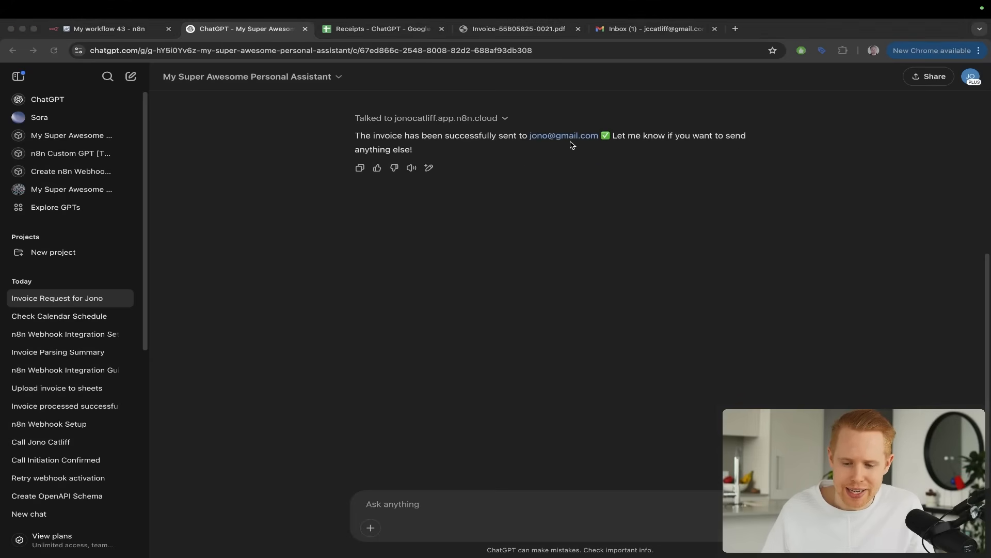
key("Escape")
Switch to Gmail, open the document linked in the Real Estate Agreement email and read through to its signature fields
key("super+5")
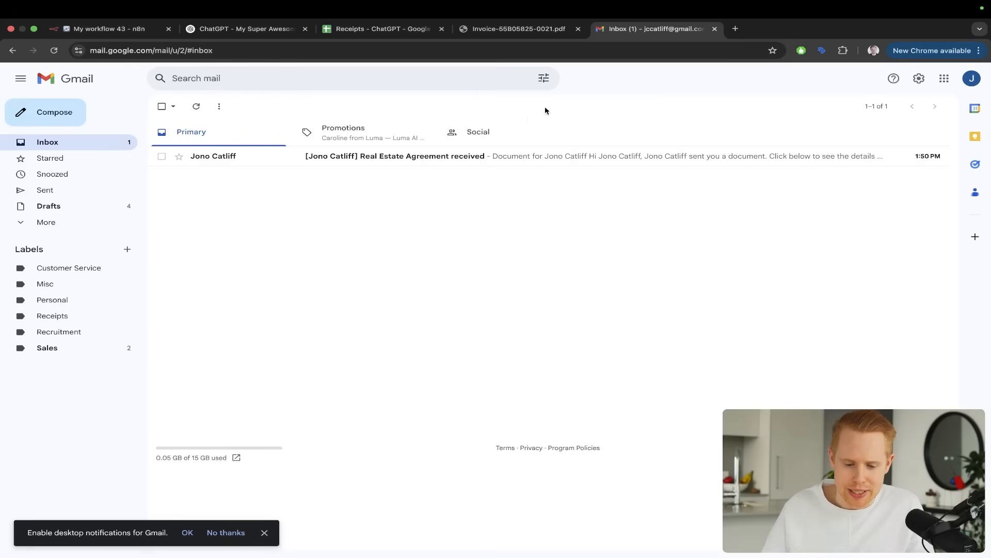
left_click(416, 155)
mouse_move(532, 215)
left_mouse_down()
mouse_move(517, 222)
mouse_move(429, 367)
left_mouse_up()
left_click(450, 384)
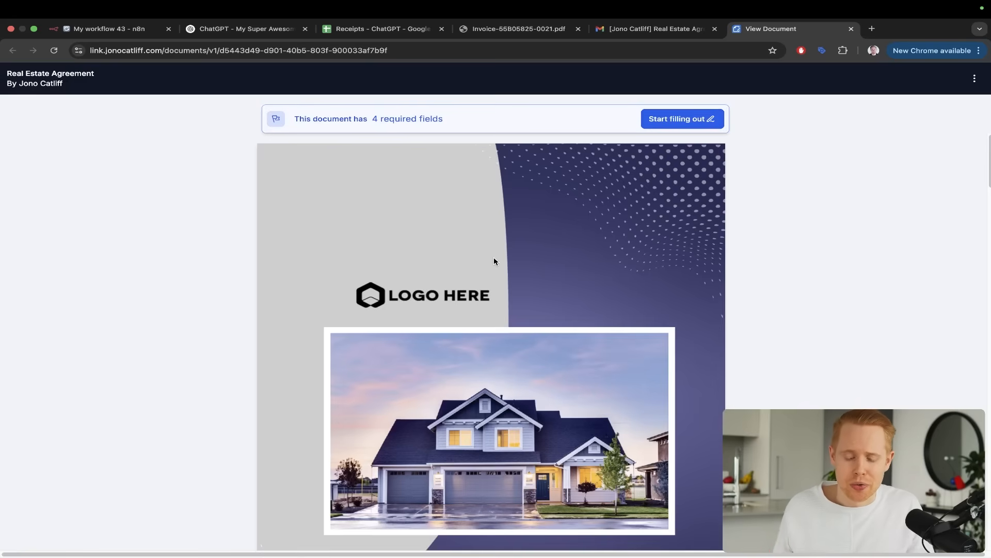
scroll(494, 261, "down", 10)
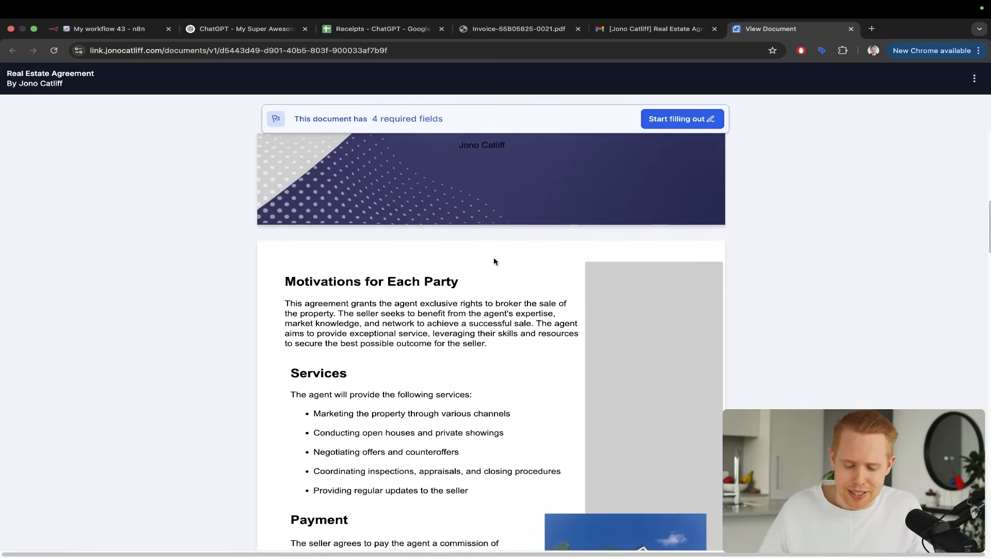
scroll(493, 261, "down", 15)
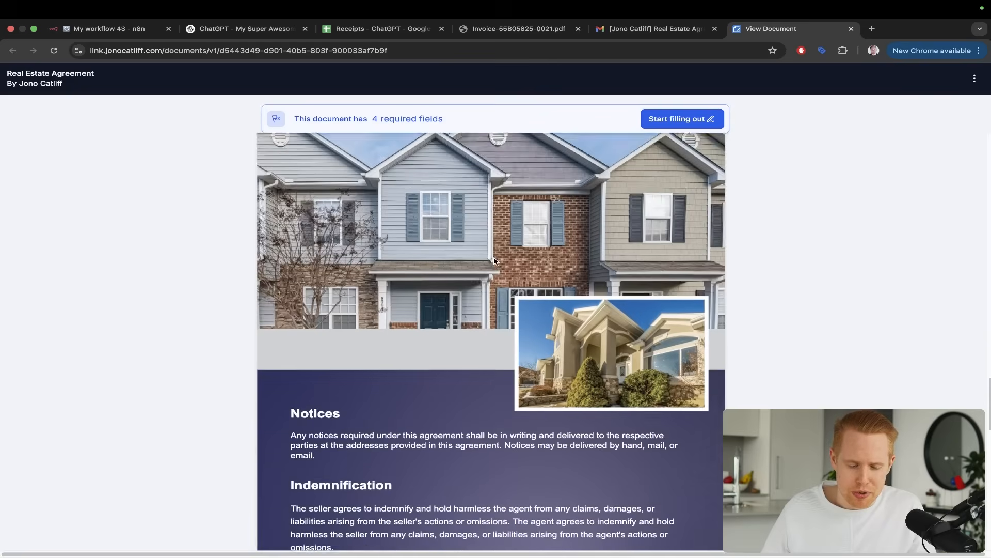
scroll(494, 261, "down", 12)
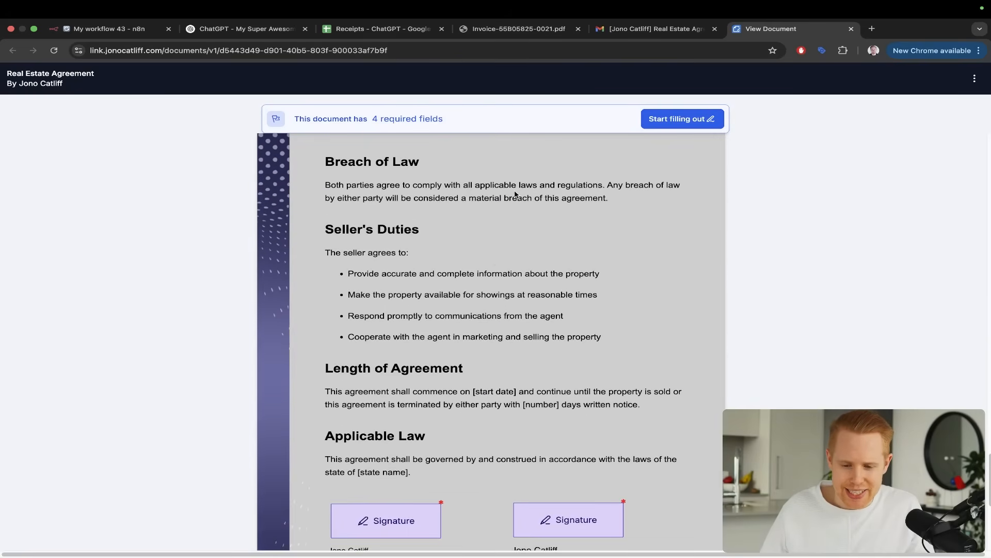
Compare the line items and totals in the open invoice PDF with the column headers in the Receipts - ChatGPT spreadsheet
left_click(530, 30)
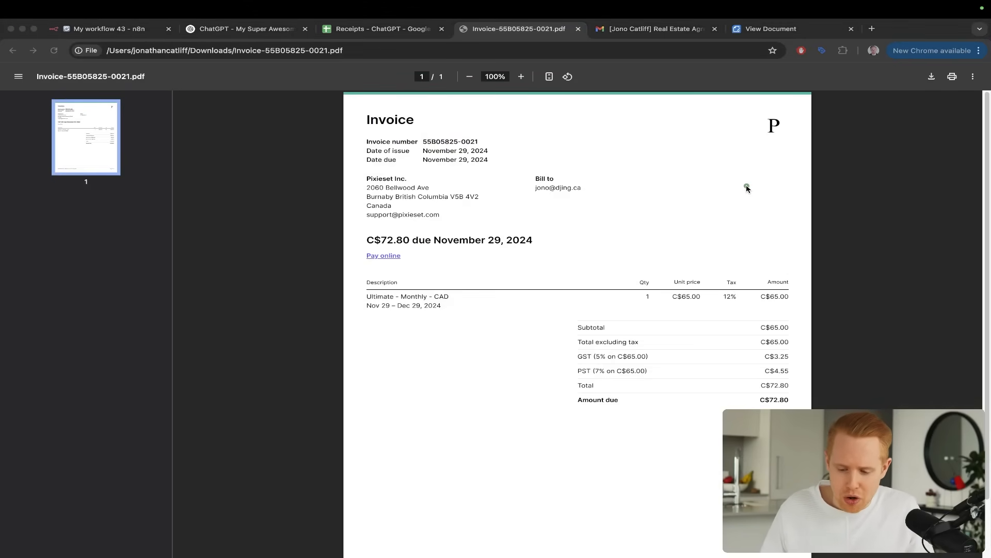
left_click_drag(746, 186, 673, 278)
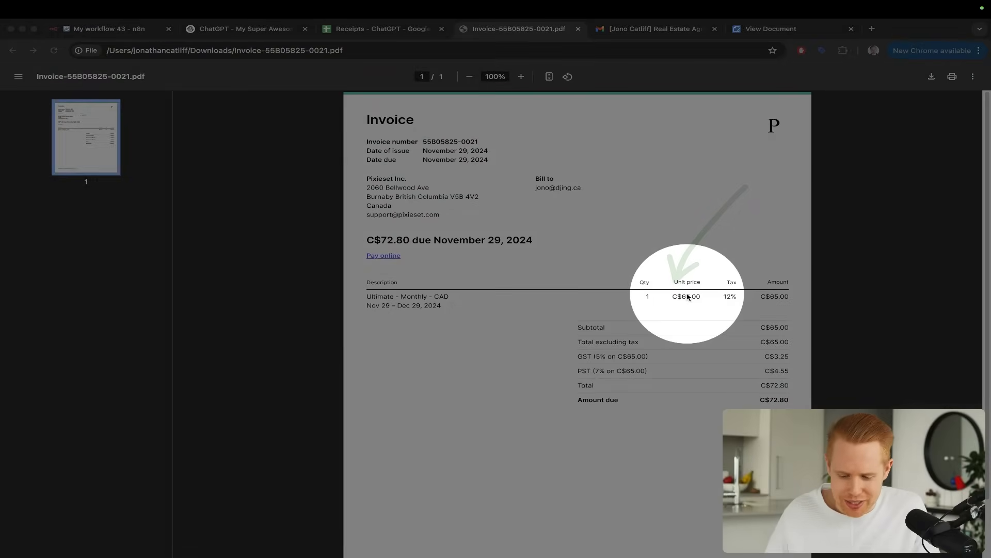
key("ctrl+shift+Tab")
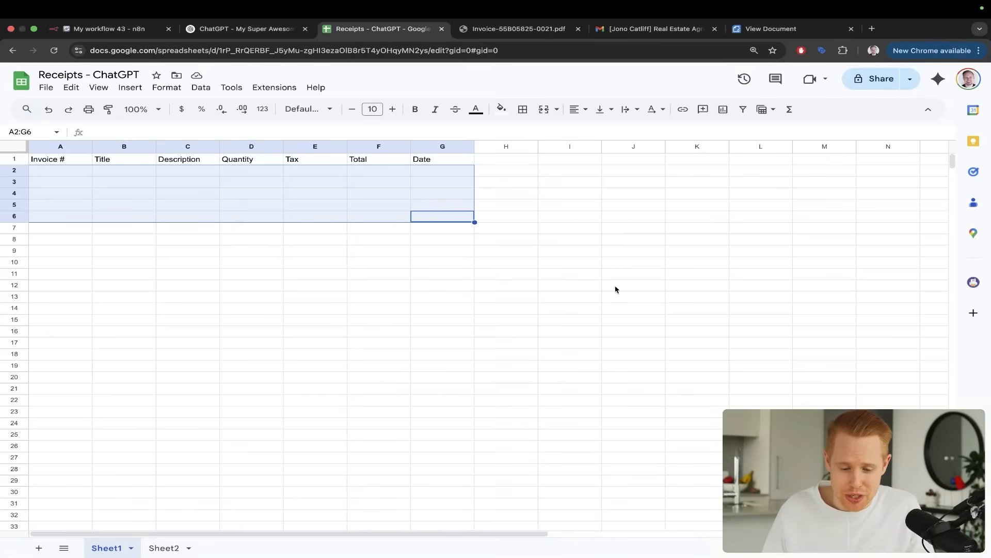
left_click_drag(619, 291, 374, 165)
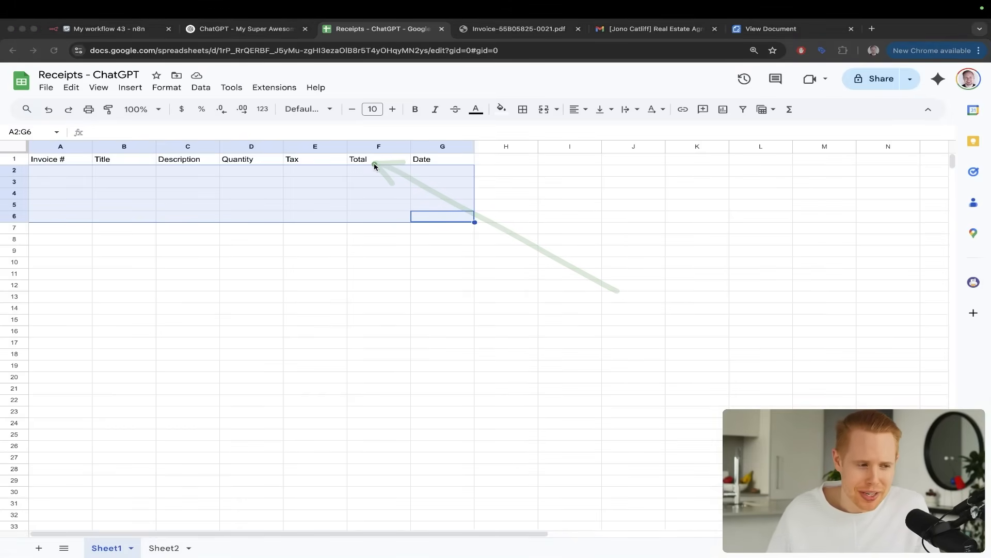
key("ctrl+Tab")
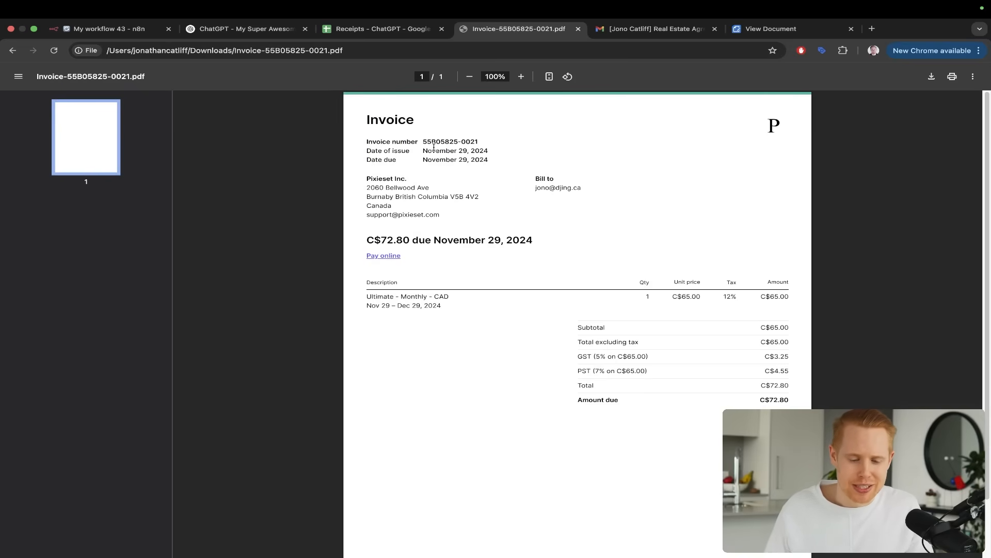
Return to the ChatGPT conversation and attach Invoice-DF459ABE-0001.pdf from the Downloads folder
key("super+2")
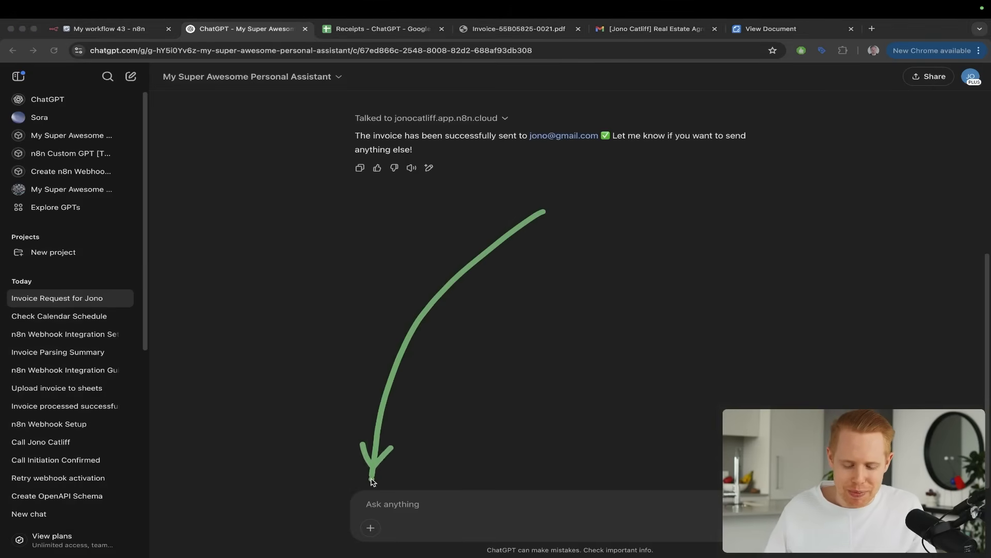
left_click(371, 527)
left_click(370, 528)
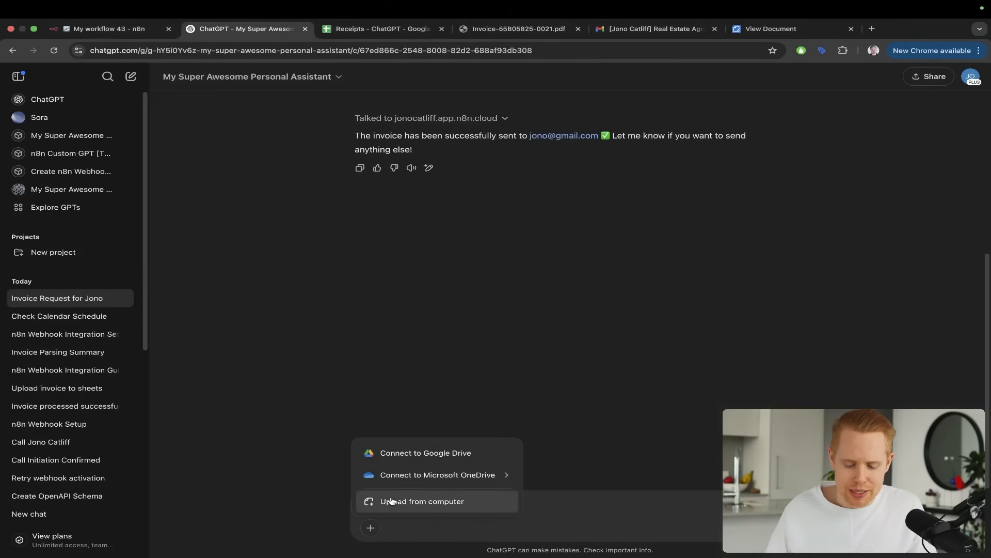
left_click(391, 502)
double_click(454, 302)
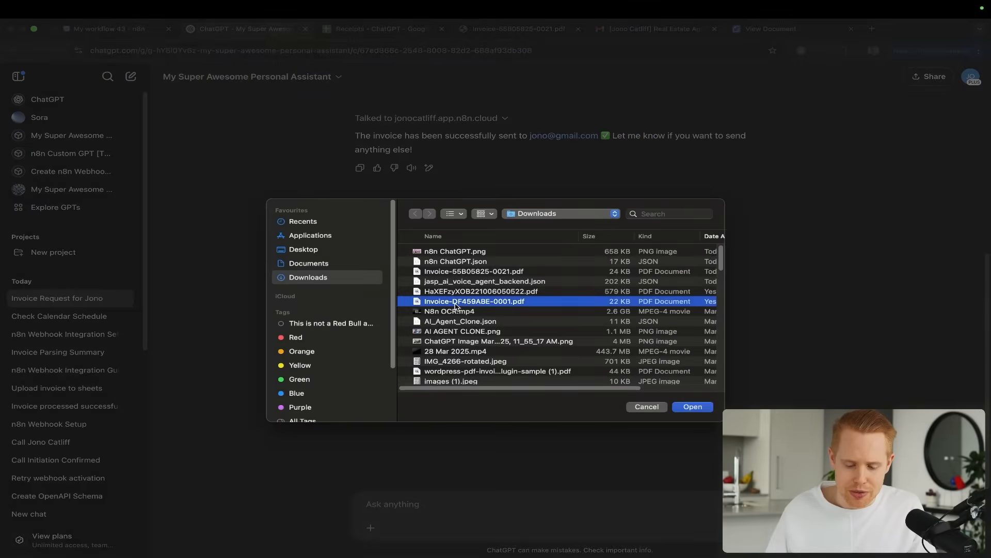
Send the assistant the message "Please upload this document and process it" together with the attached invoice
type("Please")
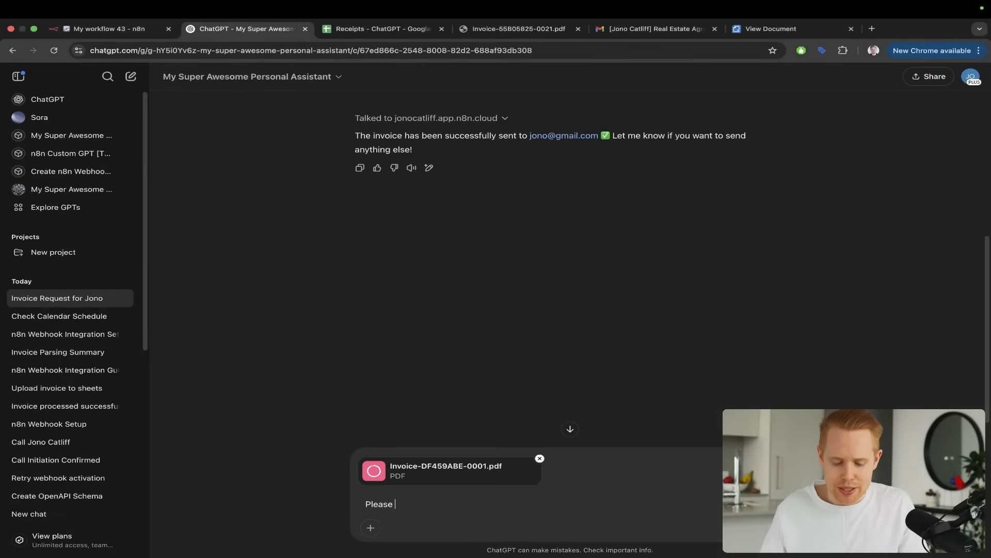
type(" upload ")
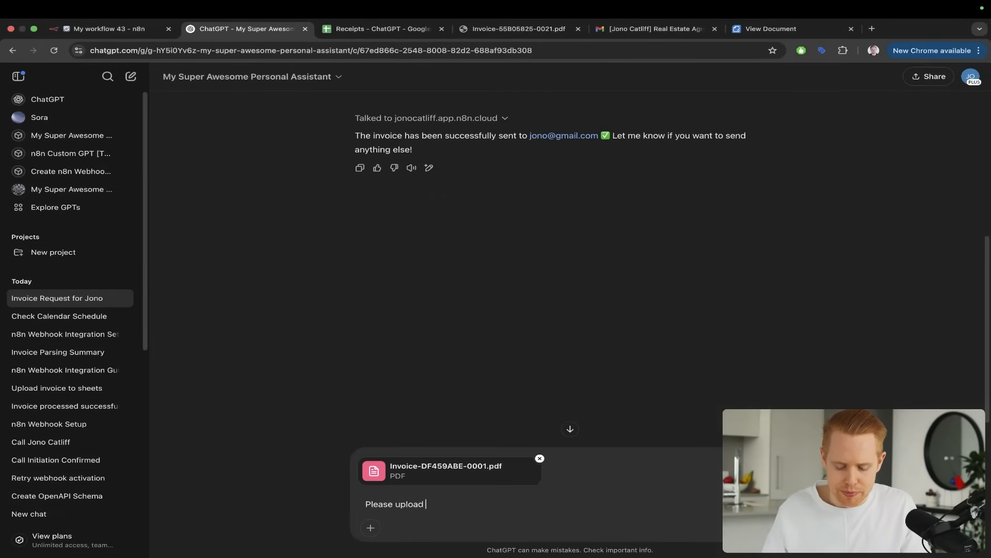
type("this document and pro")
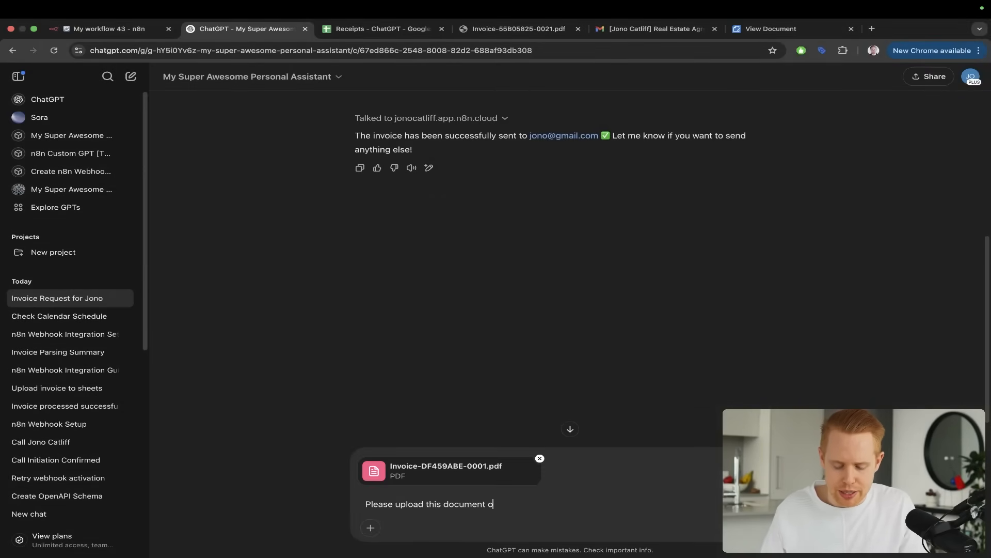
key("BackSpace")
type("and proc")
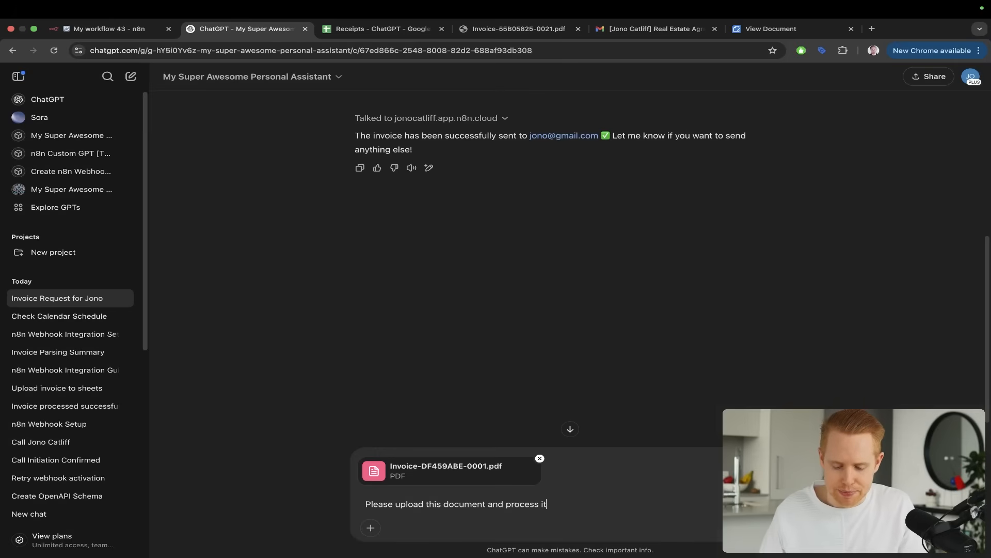
type("ess it")
key("Return")
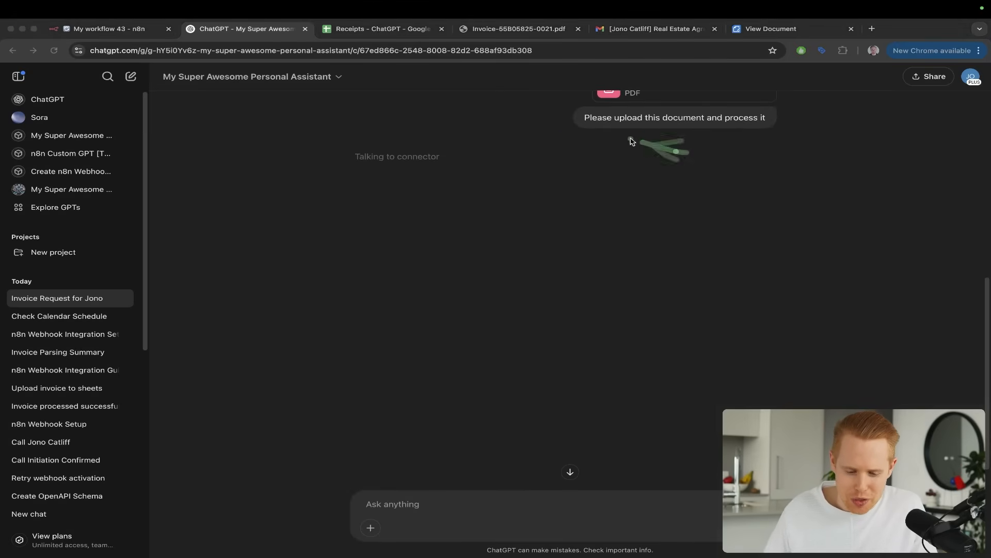
mouse_move(630, 141)
left_mouse_down()
mouse_move(427, 161)
mouse_move(408, 177)
left_mouse_up()
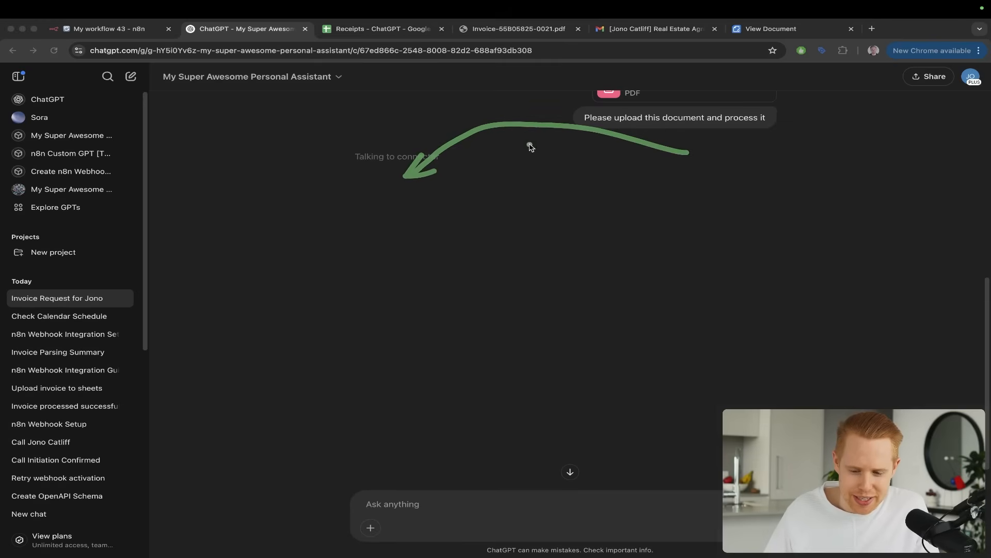
left_click(379, 176)
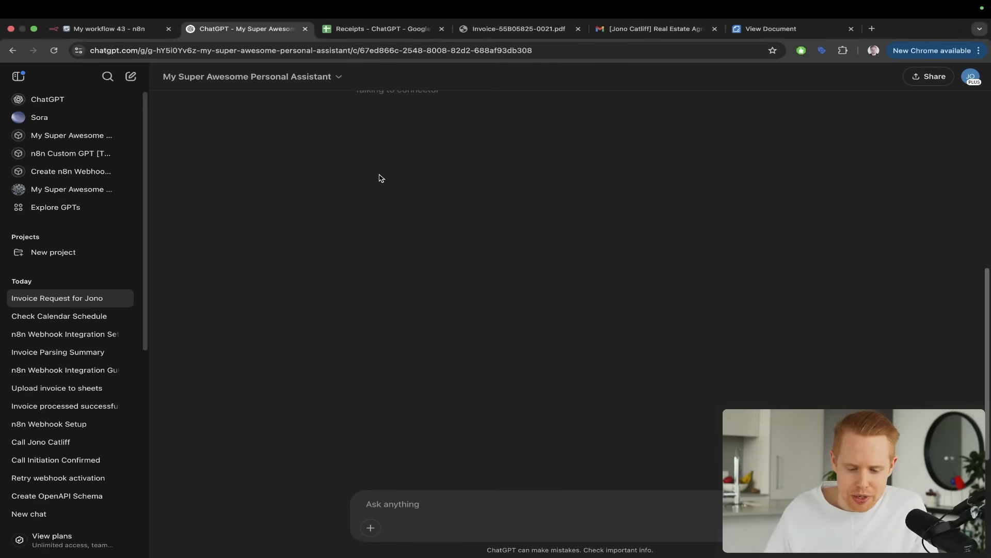
Switch to the Receipts - ChatGPT spreadsheet, check the invoice row under each column header, and read the assistant's reply in ChatGPT
key("ctrl+Tab")
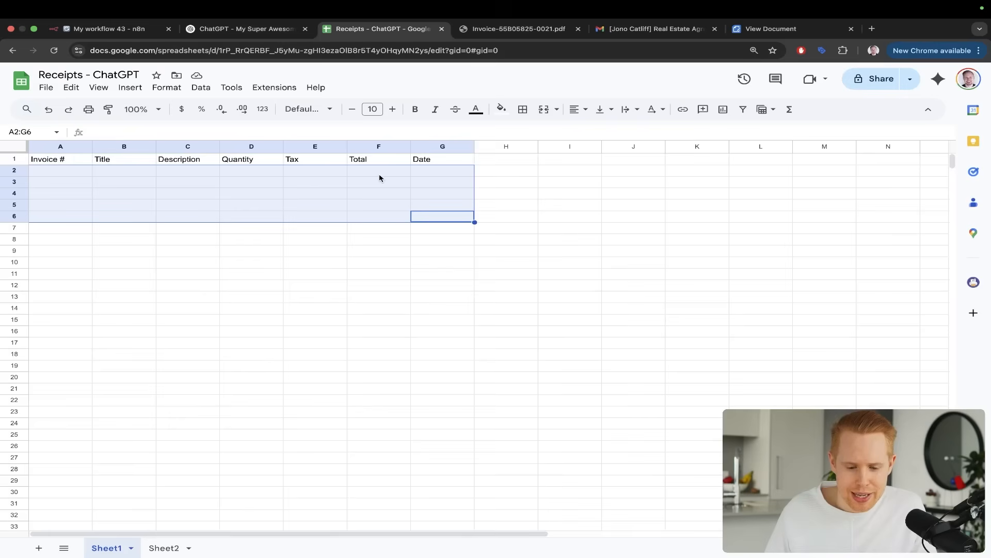
left_click(650, 228)
mouse_move(644, 325)
left_mouse_down()
mouse_move(577, 232)
mouse_move(462, 172)
left_mouse_up()
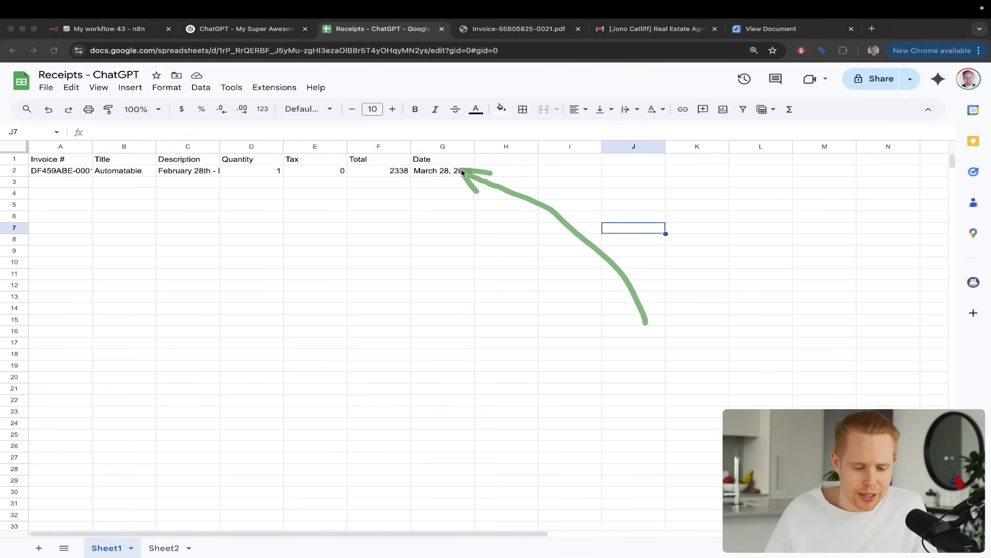
key("ctrl+s")
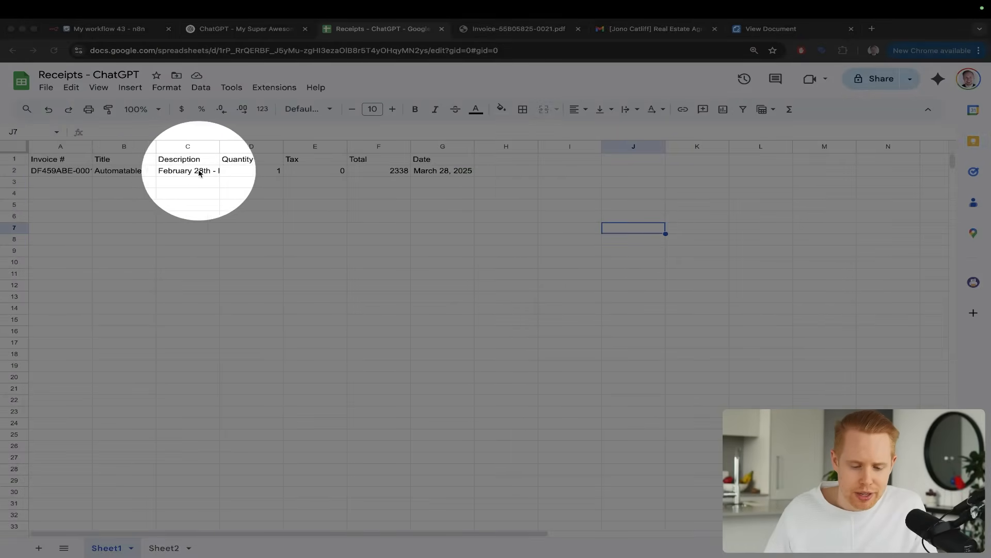
key("ctrl+s")
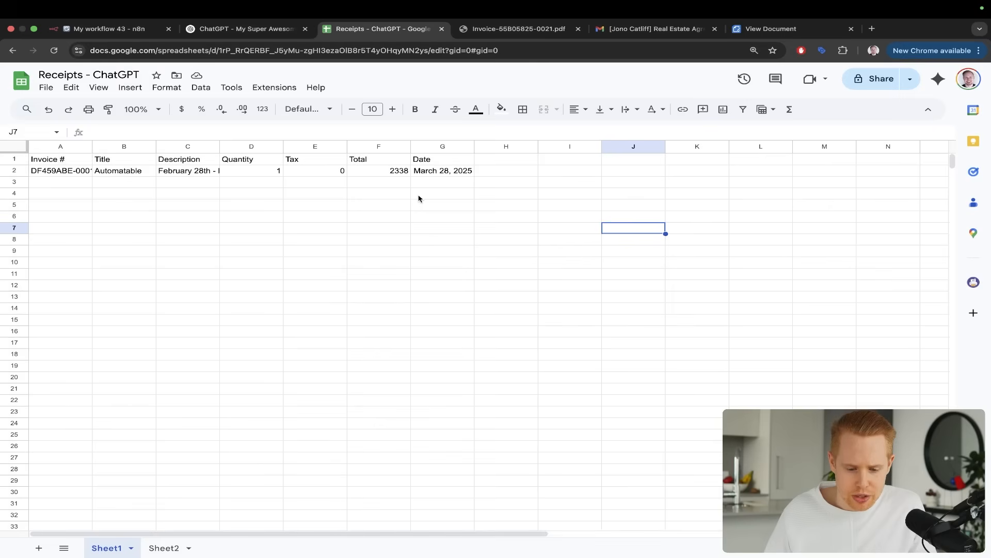
left_click_drag(440, 125, 169, 164)
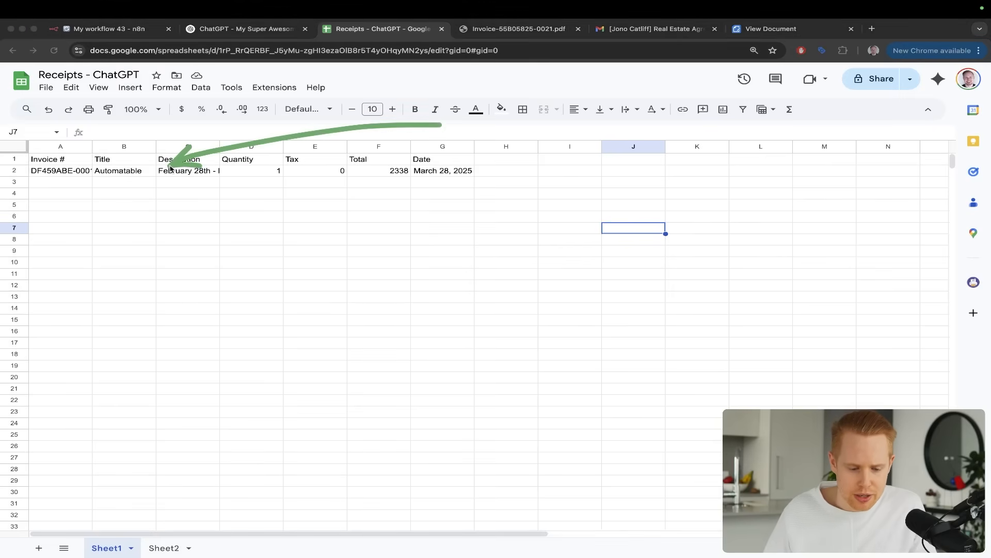
mouse_move(172, 117)
left_mouse_down()
mouse_move(131, 153)
mouse_move(68, 164)
left_mouse_up()
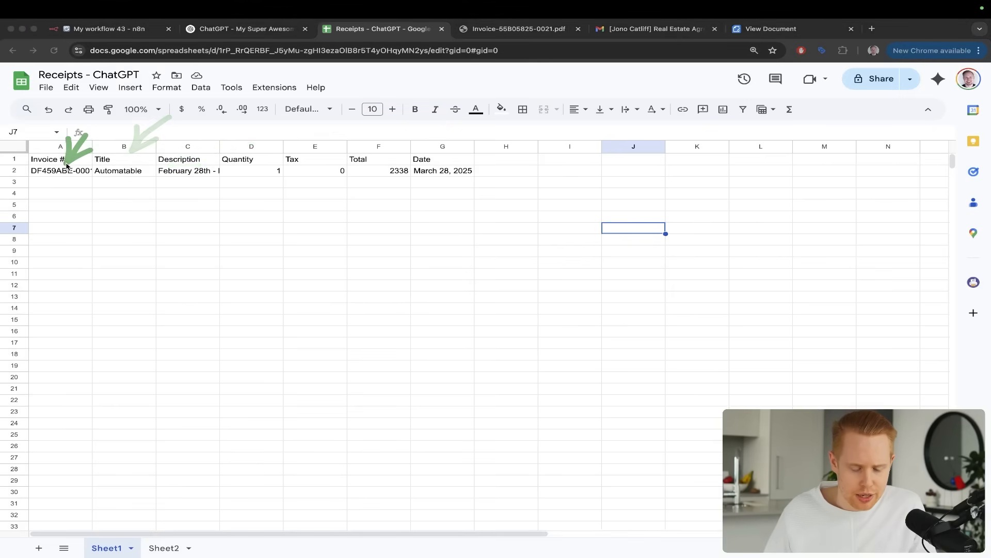
key("ctrl+Tab")
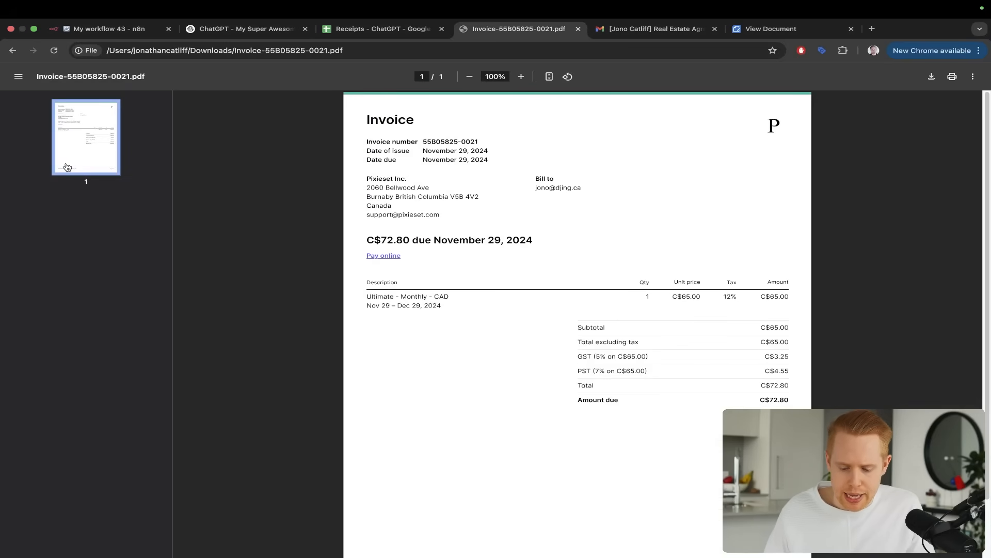
key("ctrl+shift+Tab")
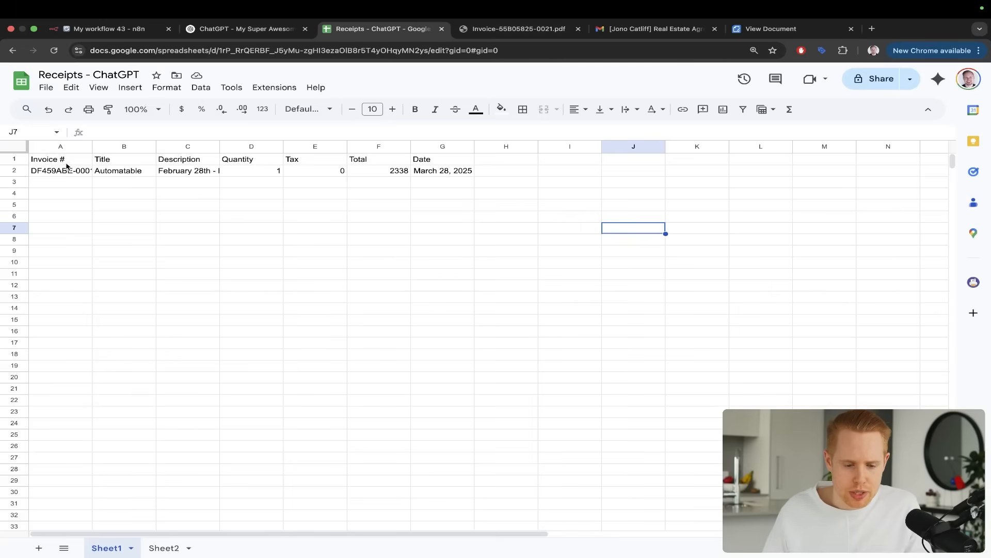
key("ctrl+shift+Tab")
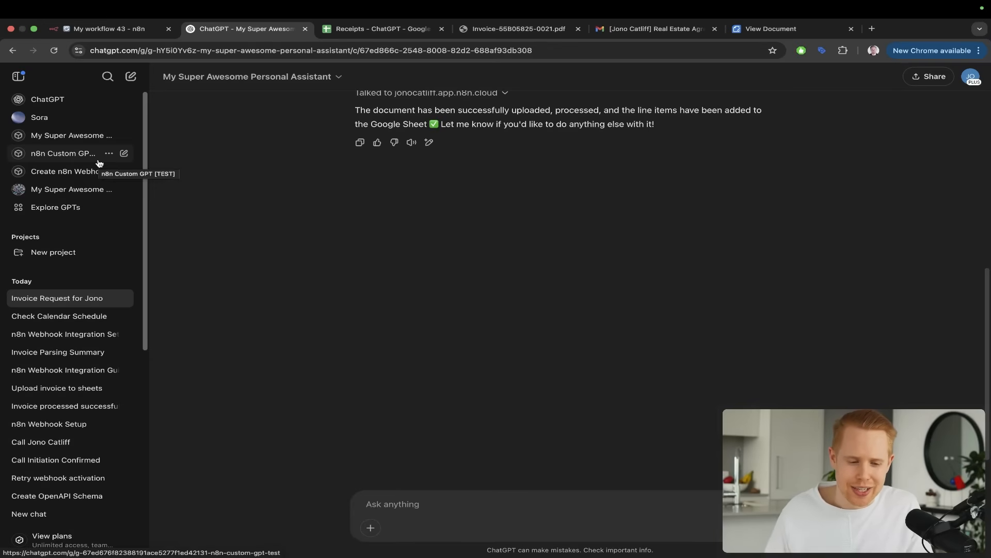
Switch to the n8n workflow and examine the AI Agent branch with its model, memory and Google Calendar tools
key("ctrl+shift+Tab")
scroll(471, 298, "down", 1)
key("ctrl+alt+a")
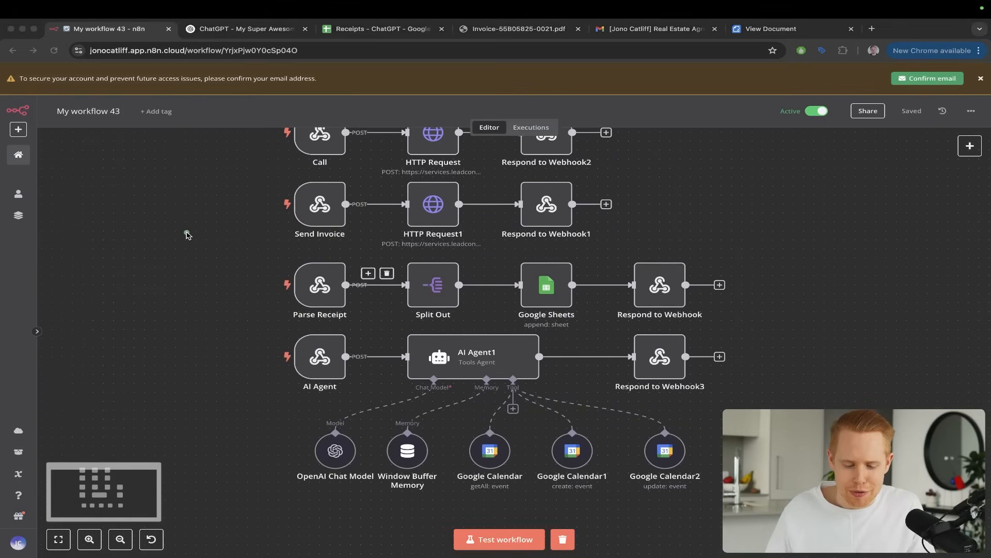
left_click_drag(188, 233, 457, 332)
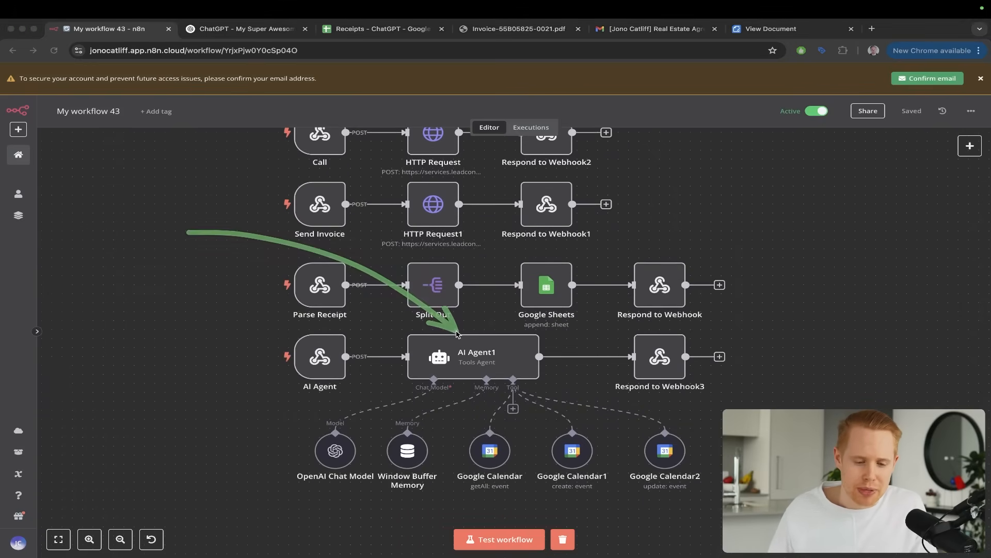
key("ctrl+Tab")
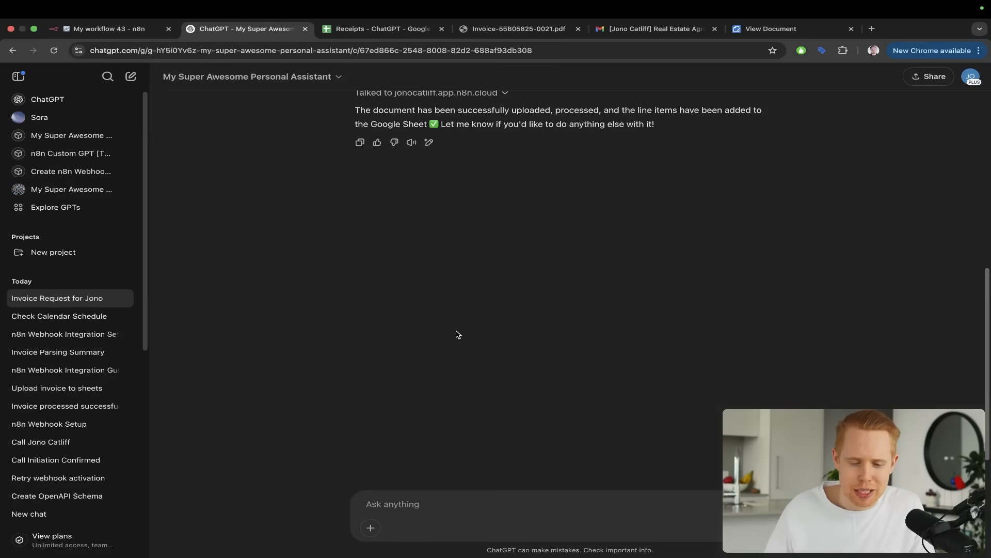
key("ctrl+shift+Tab")
key("ctrl+alt+a")
mouse_move(238, 260)
left_mouse_down()
mouse_move(398, 266)
mouse_move(485, 336)
left_mouse_up()
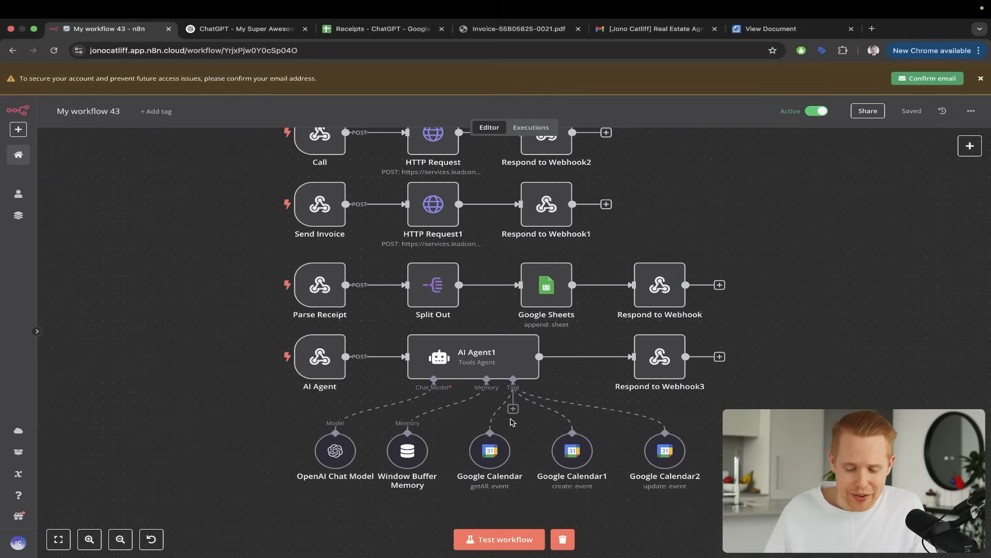
Look through the tools that can be attached to the AI Agent1 node without adding one
left_click(514, 414)
scroll(824, 320, "down", 5)
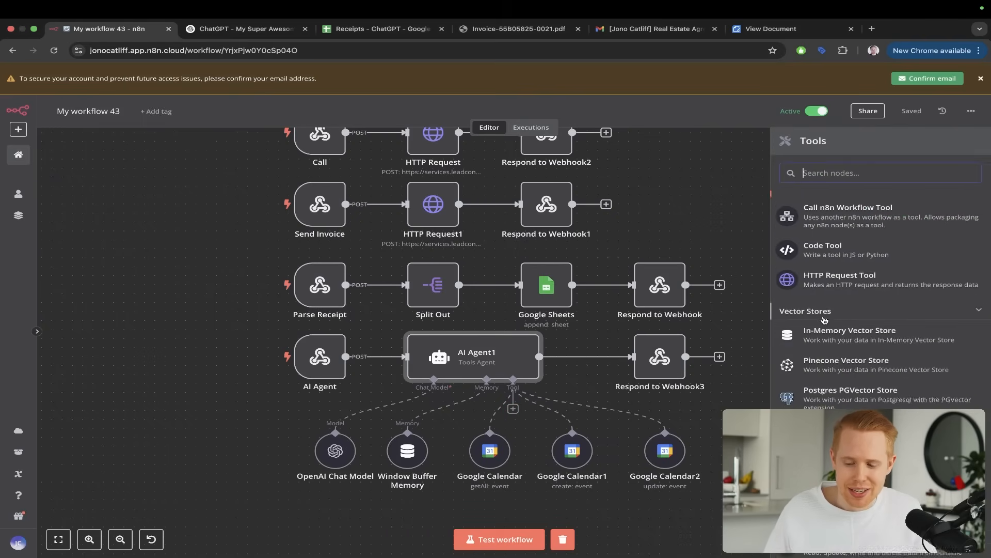
scroll(825, 320, "down", 10)
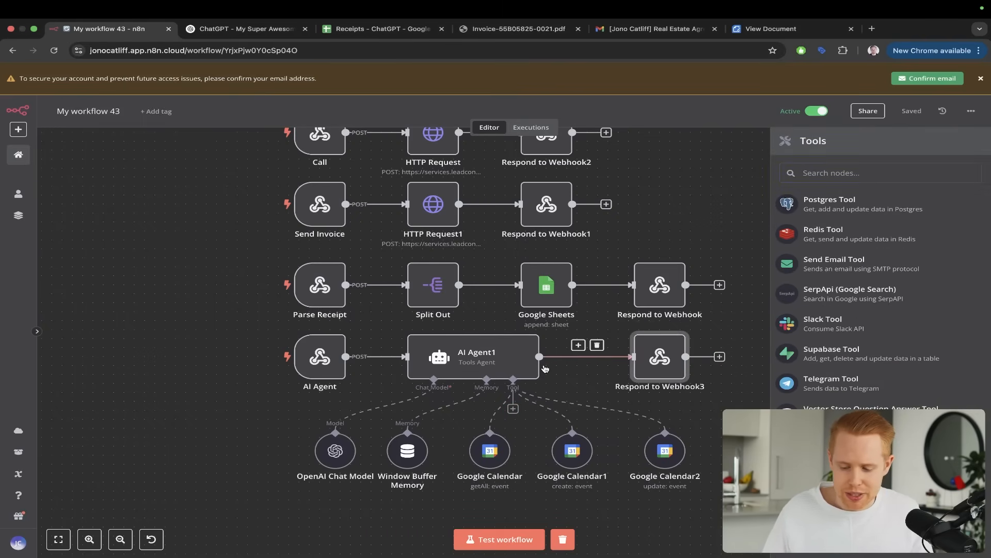
scroll(545, 369, "right", 2)
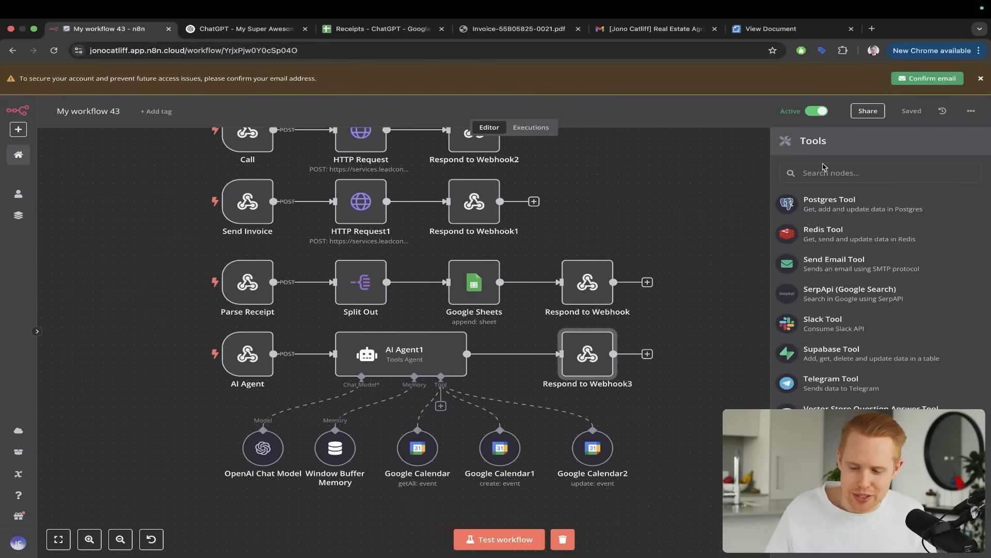
left_click(679, 258)
Look through the app actions available after the Respond to Webhook3 node, and close the list without adding any
left_click(648, 354)
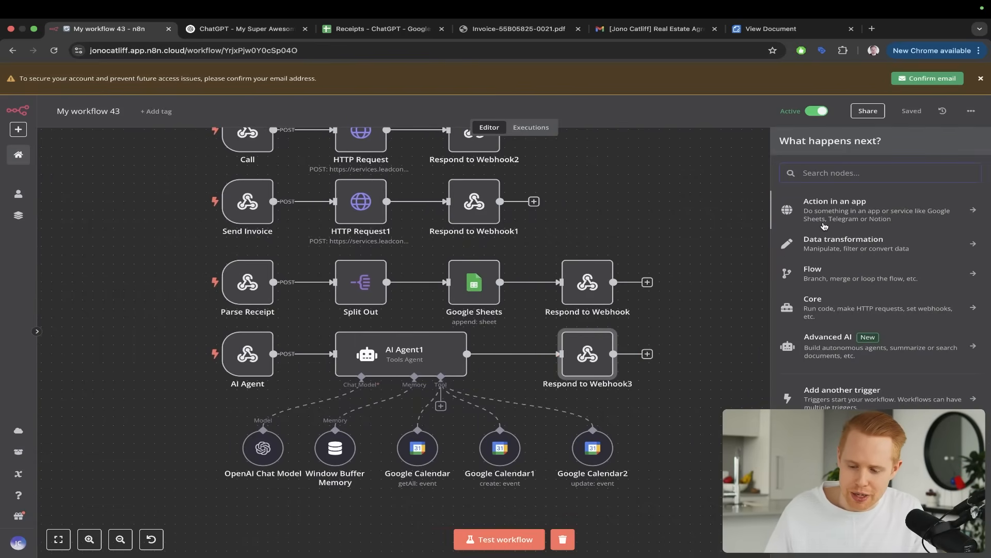
left_click(827, 206)
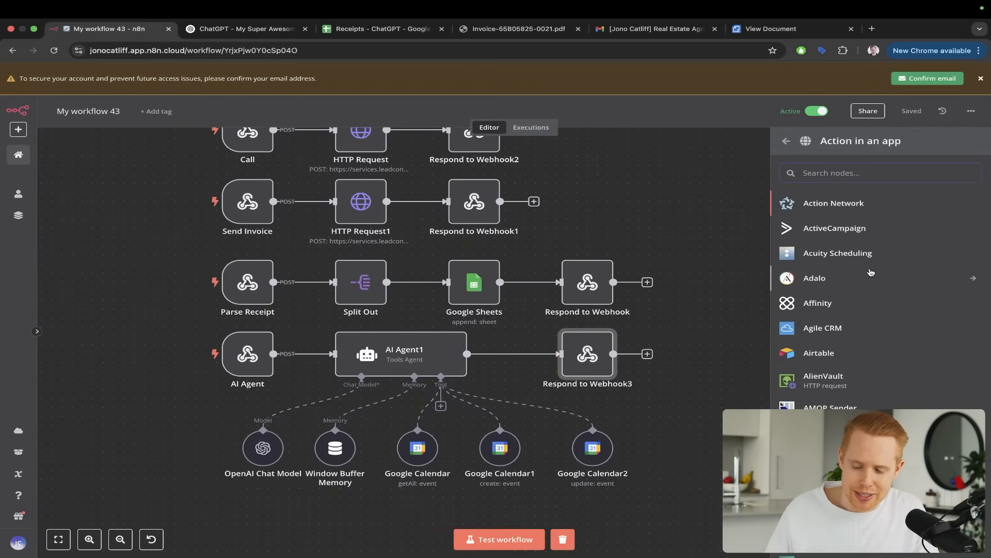
scroll(870, 274, "down", 20)
scroll(871, 272, "down", 20)
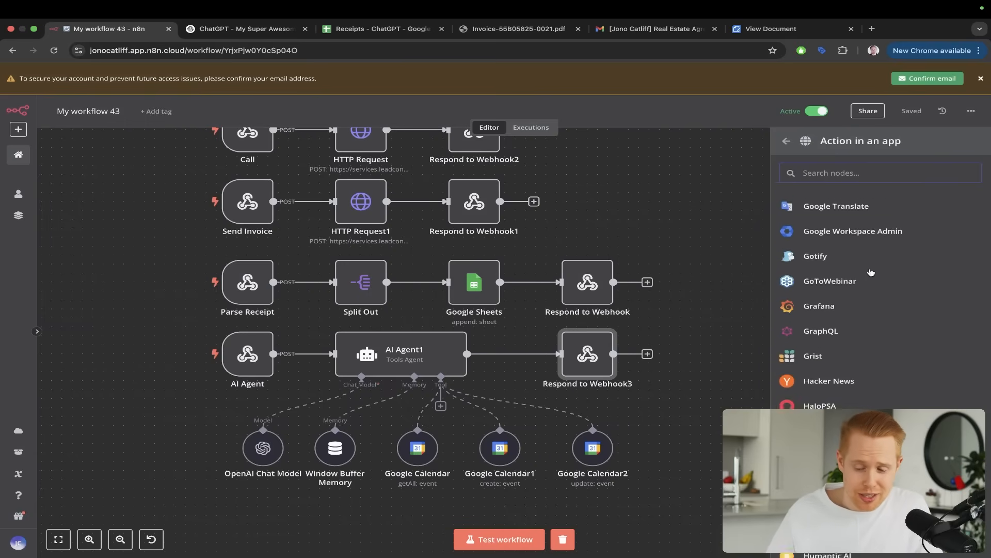
scroll(871, 273, "down", 15)
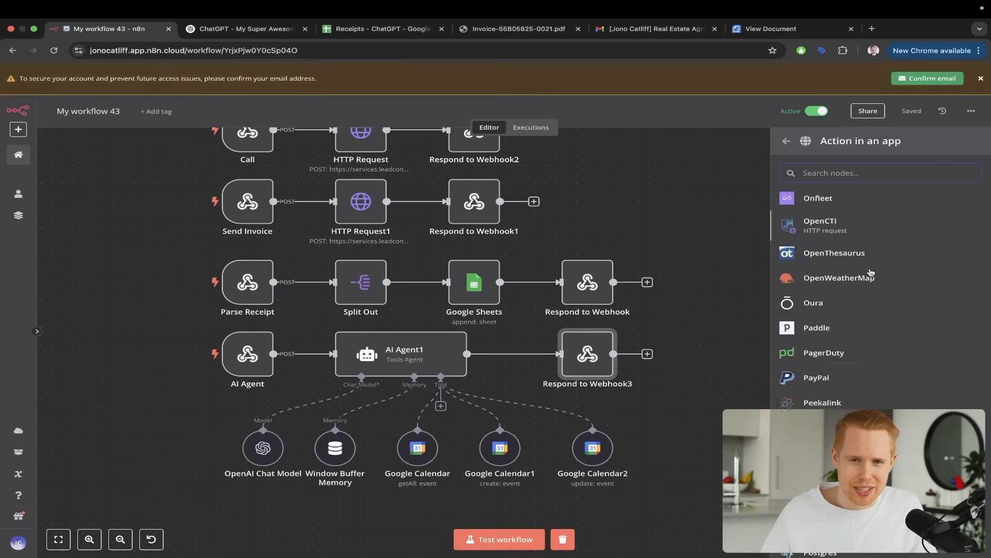
left_click(674, 250)
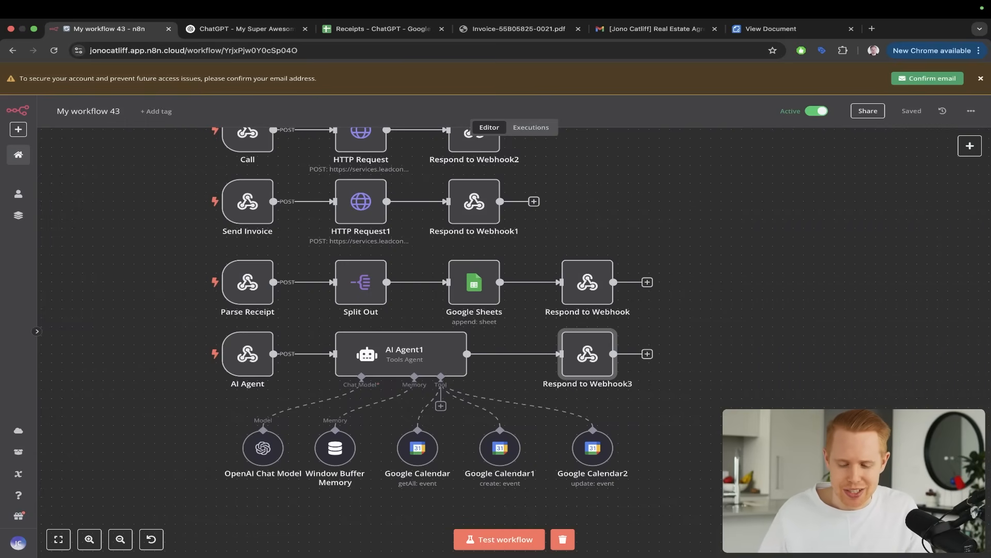
scroll(702, 239, "down", 3)
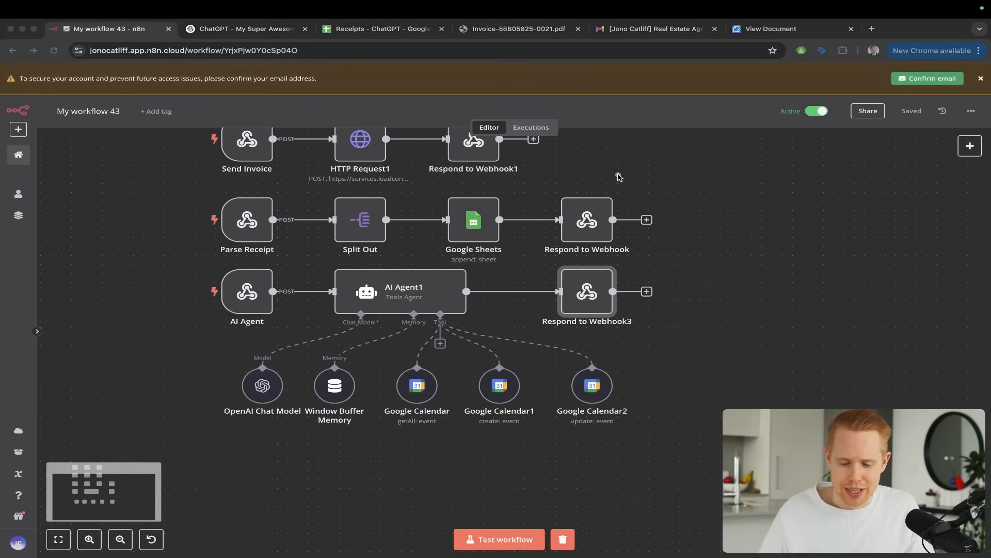
key("Escape")
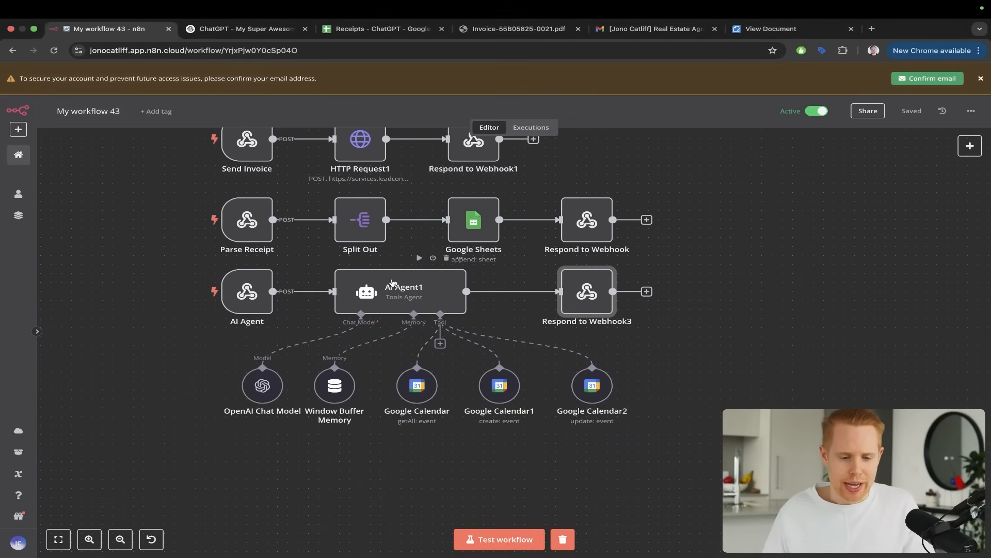
Switch to ChatGPT and send the assistant "Please message my ai agent seeing what my calendar schedule looks like for today"
key("ctrl+Tab")
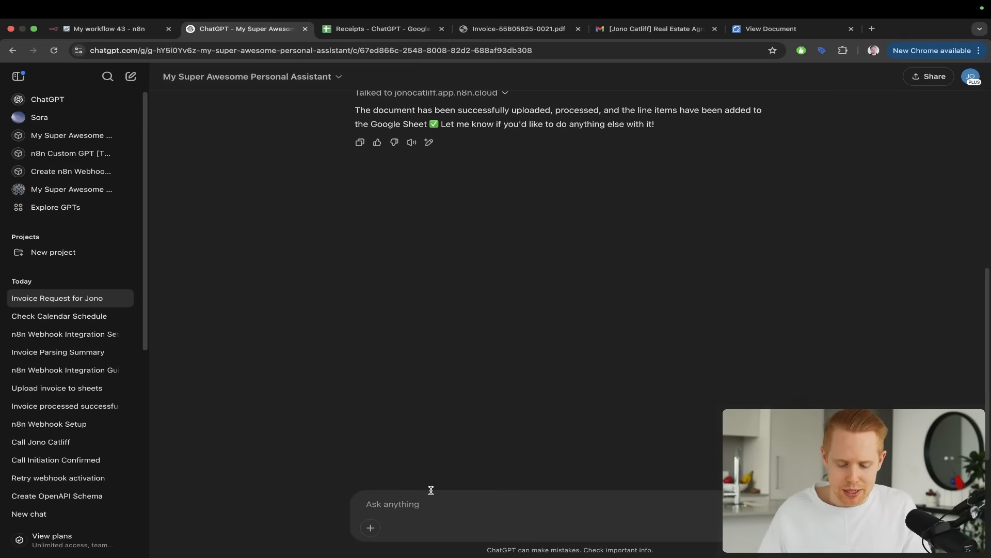
type("PLEASE")
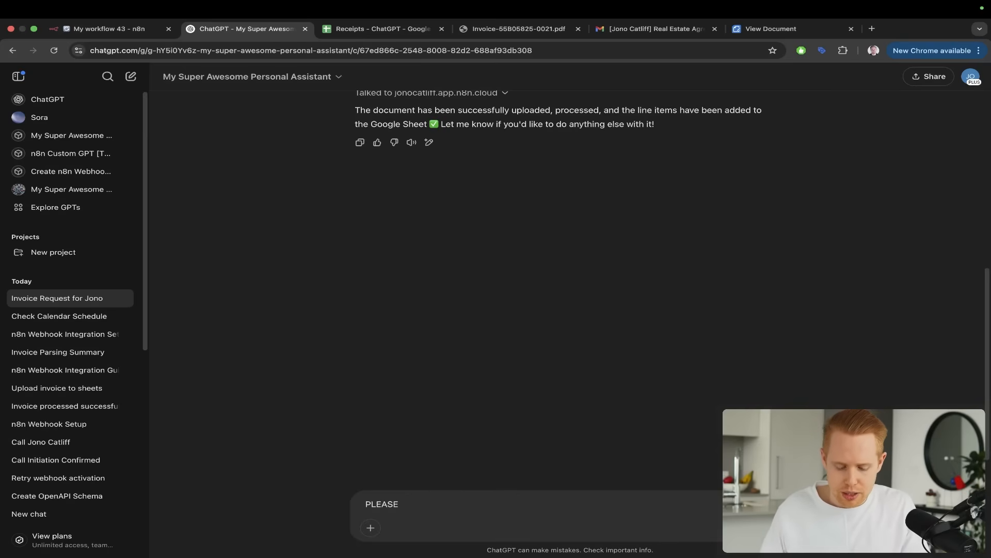
key("BackSpace")
key("BackSpace")
key("BackSpace")
key("BackSpace")
key("BackSpace")
key("BackSpace")
type("P")
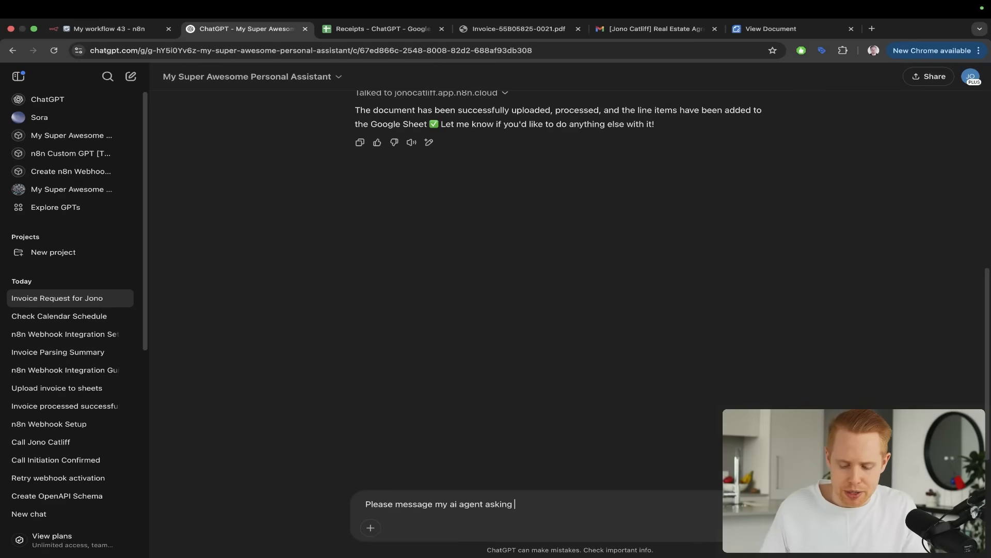
key("BackSpace")
key("BackSpace")
key("BackSpace")
key("BackSpace")
key("BackSpace")
key("BackSpace")
key("BackSpace")
key("BackSpace")
type("seeing what my")
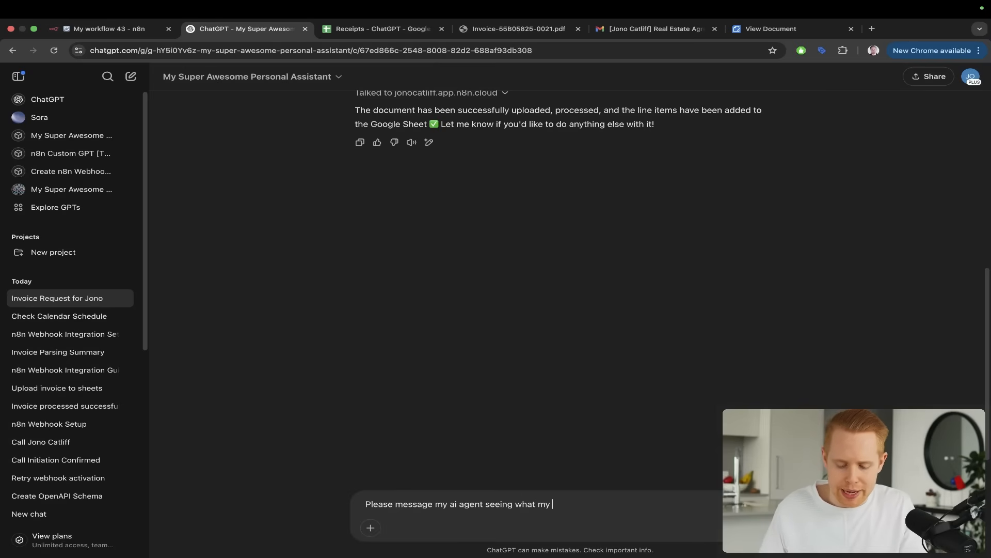
type(" calendar schedule looks")
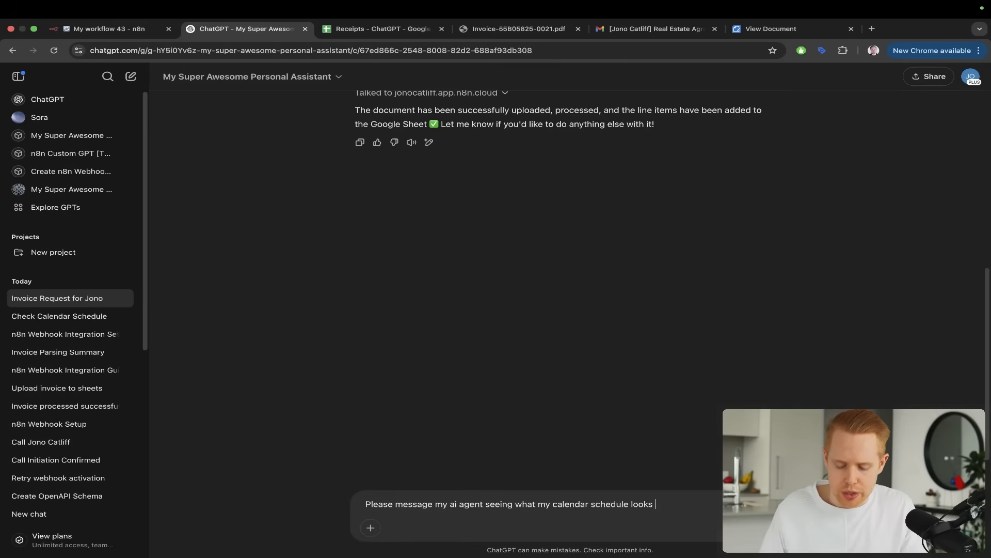
type("oday")
key("Return")
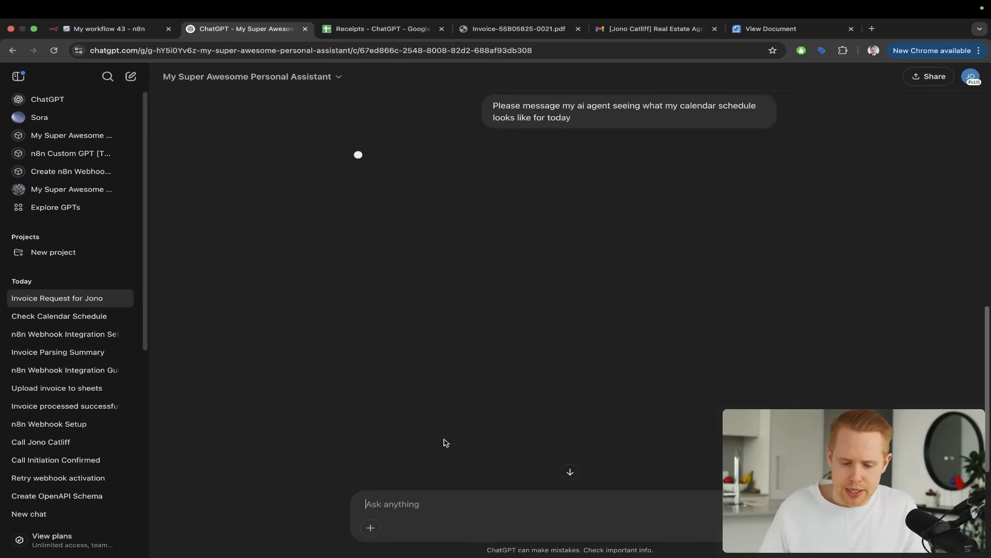
Allow My Super Awesome Personal Assistant to talk to the n8n cloud domain for the calendar request
mouse_move(561, 108)
left_mouse_down()
mouse_move(469, 112)
mouse_move(383, 159)
left_mouse_up()
key("Escape")
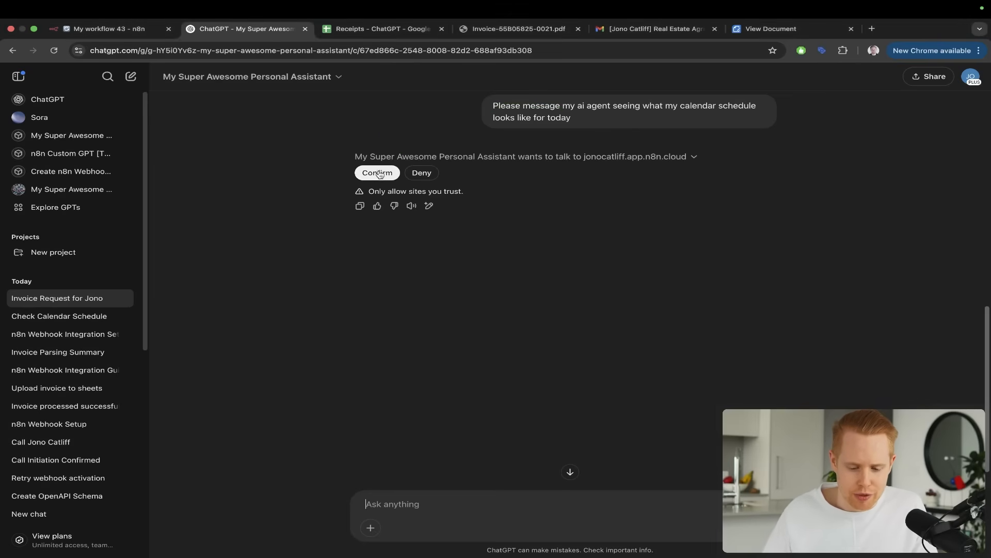
left_click(378, 172)
Switch to the n8n workflow and trace the request through the AI Agent1 node, its chat model, Google Calendar tool and Respond to Webhook3
key("ctrl+shift+Tab")
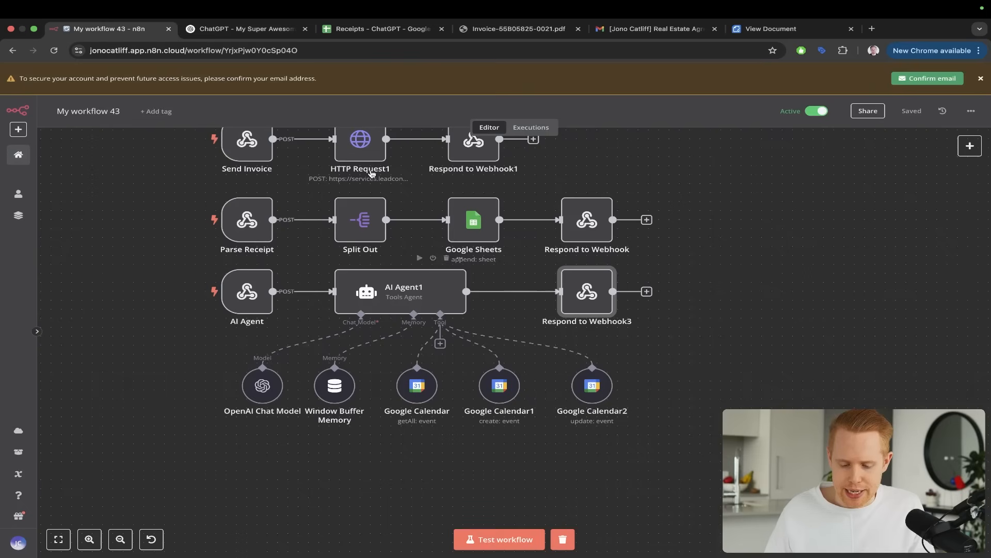
key("ctrl+a")
left_click_drag(509, 146, 410, 291)
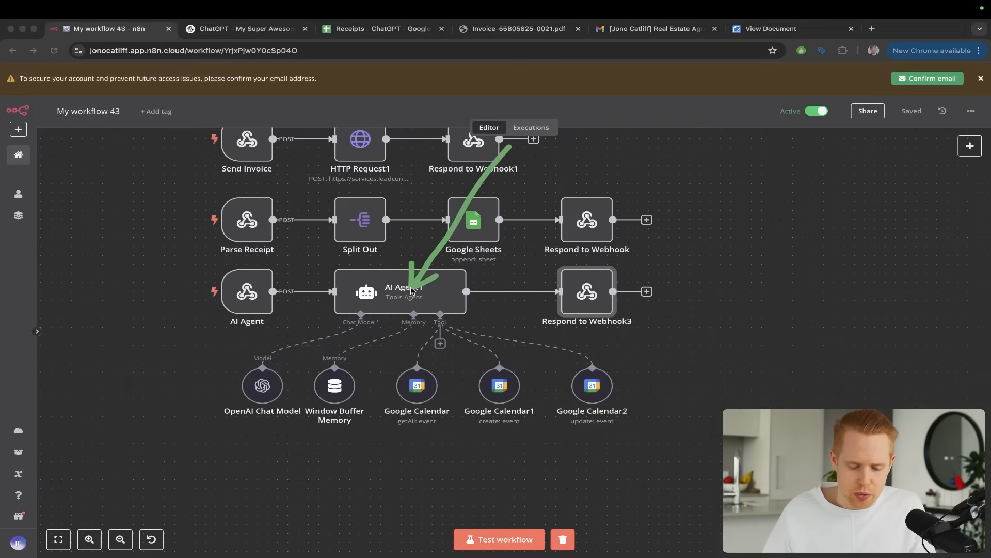
key("ctrl+s")
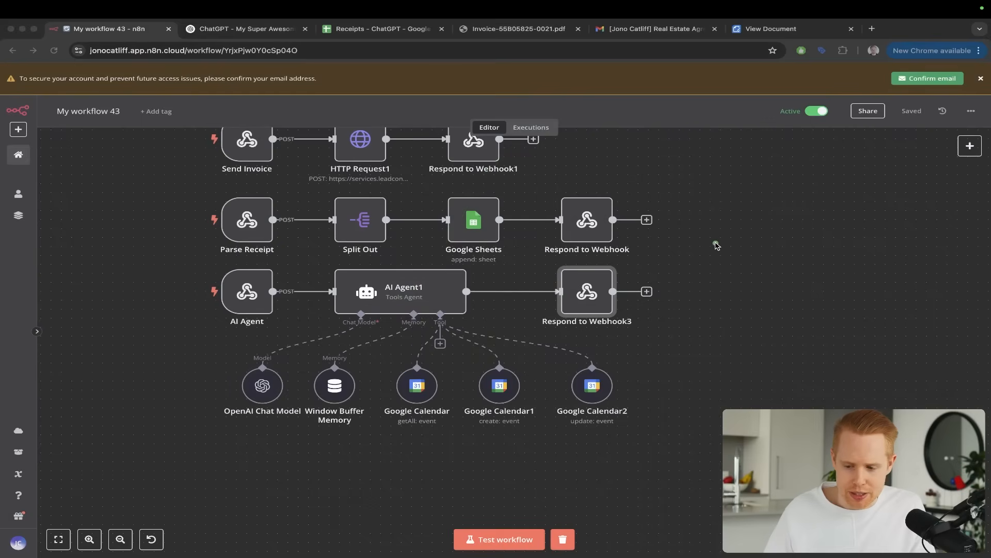
mouse_move(714, 244)
left_mouse_down()
mouse_move(775, 124)
mouse_move(794, 119)
left_mouse_up()
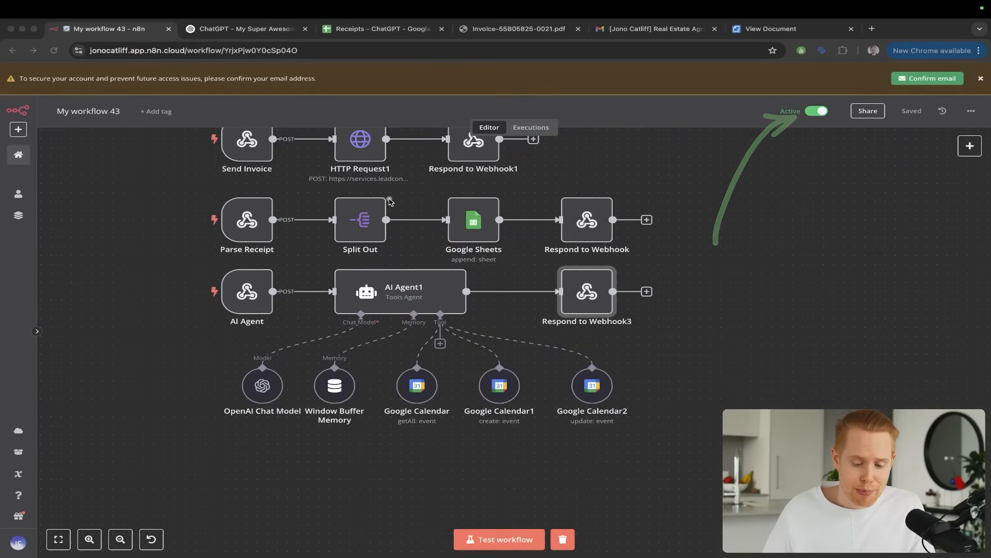
mouse_move(372, 197)
left_mouse_down()
mouse_move(372, 285)
mouse_move(352, 299)
mouse_move(350, 322)
mouse_move(391, 365)
left_mouse_up()
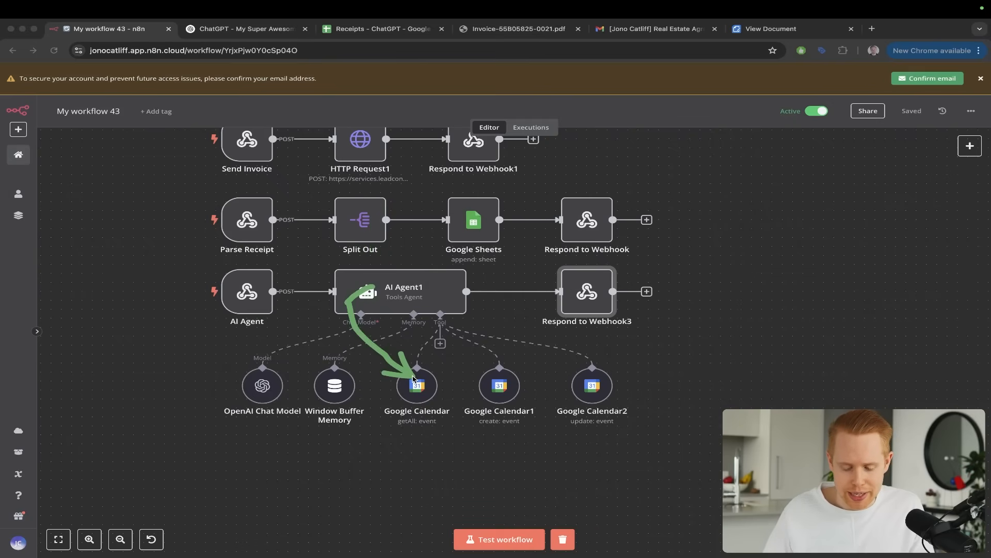
left_click_drag(389, 292, 243, 398)
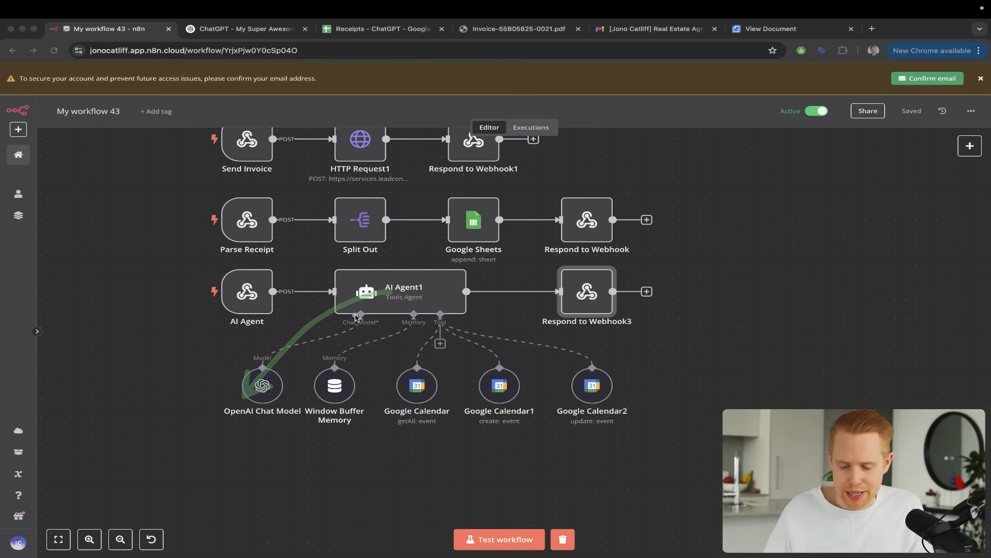
left_click_drag(359, 304, 565, 295)
Read the assistant's calendar reply in ChatGPT, and return to the n8n workflow to examine its calendar tools
key("ctrl+Tab")
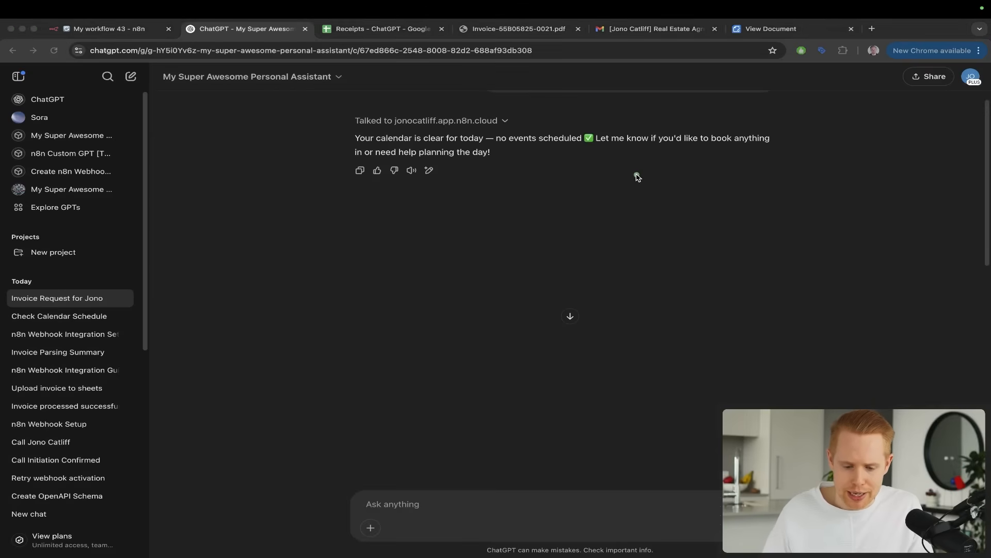
left_click_drag(638, 176, 439, 145)
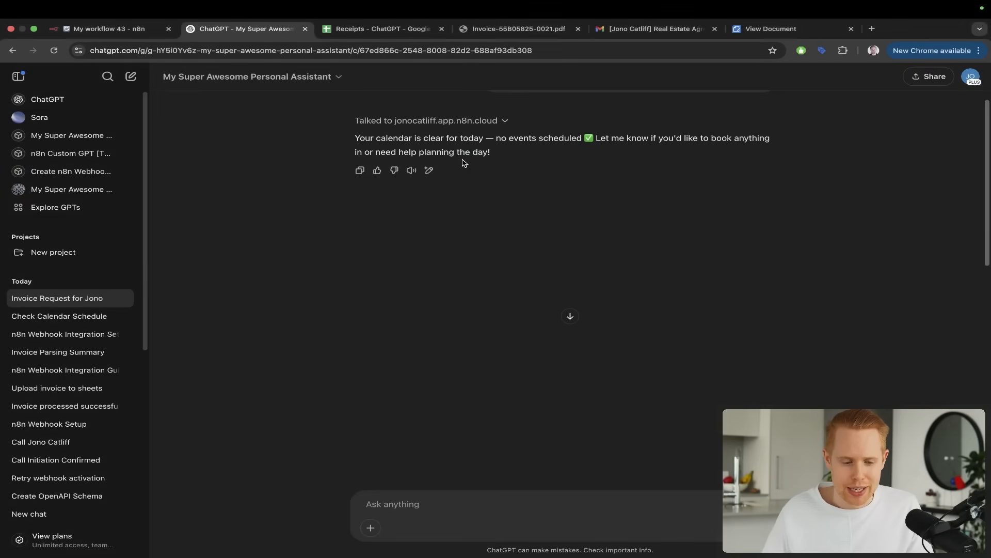
key("ctrl+shift+Tab")
mouse_move(653, 211)
left_mouse_down()
mouse_move(486, 334)
mouse_move(490, 366)
left_mouse_up()
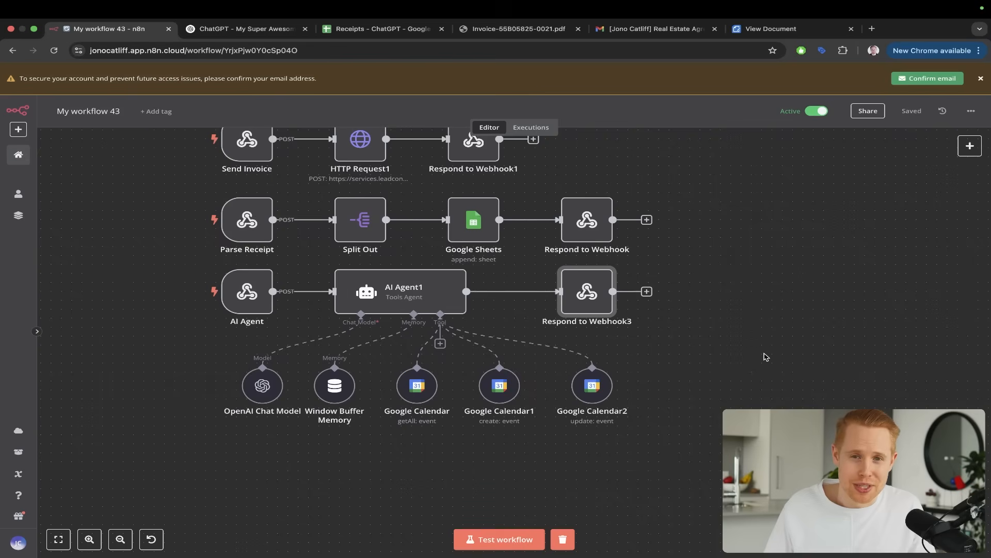
Look at the workflow's extra options, including Import from File, and close the list without choosing any
mouse_move(864, 320)
left_mouse_down()
mouse_move(873, 275)
mouse_move(936, 149)
mouse_move(968, 113)
left_mouse_up()
key("ctrl+s")
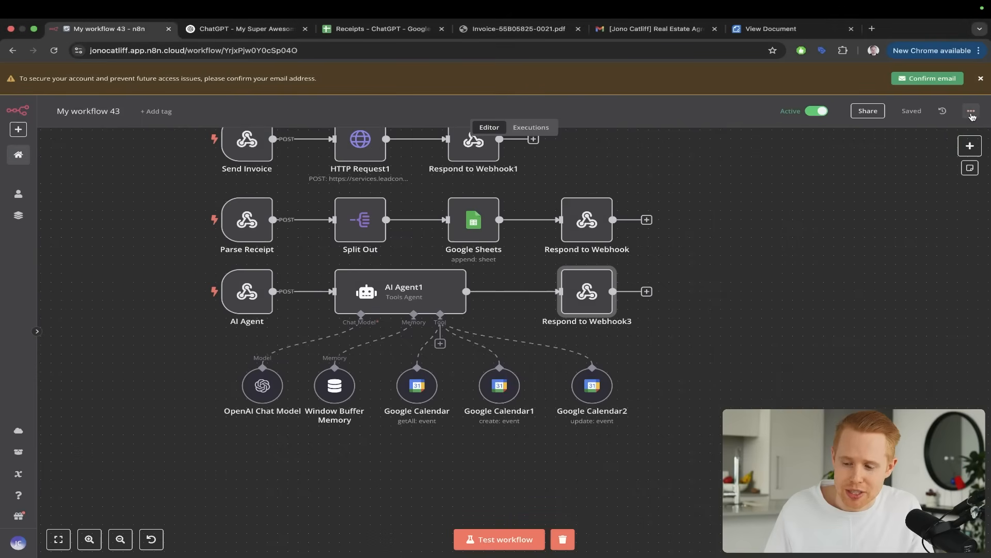
left_click(971, 112)
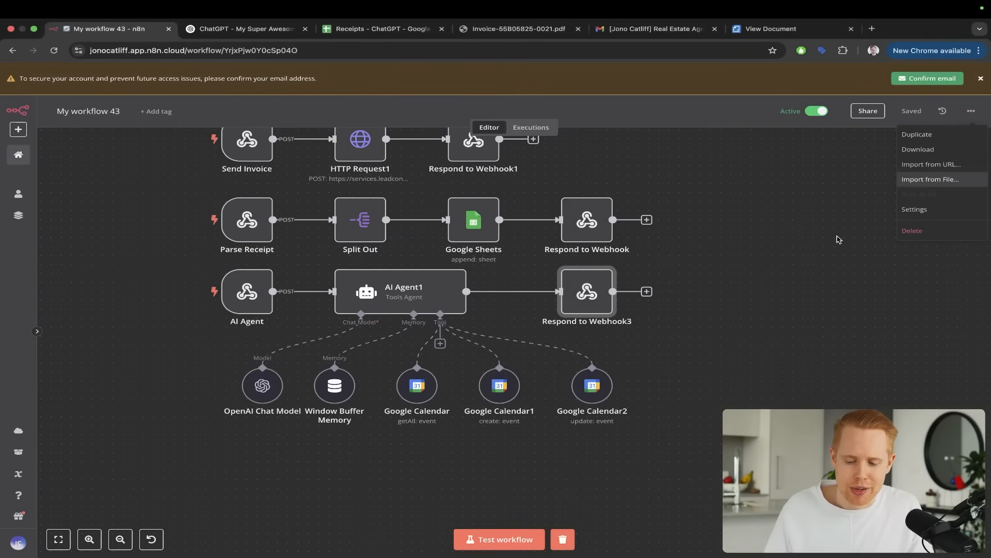
left_click(838, 239)
mouse_move(900, 386)
left_mouse_down()
mouse_move(642, 270)
mouse_move(619, 275)
left_mouse_up()
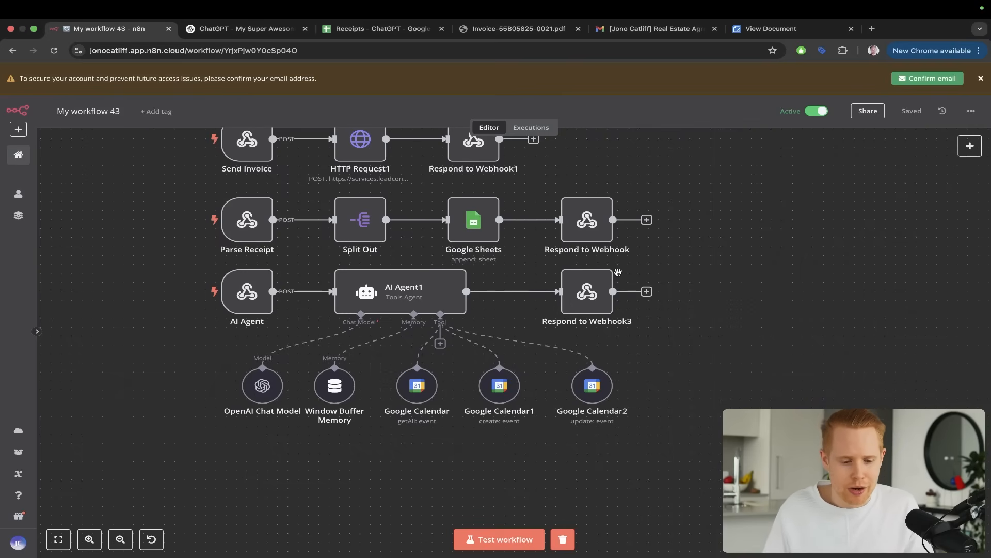
key("ctrl+Tab")
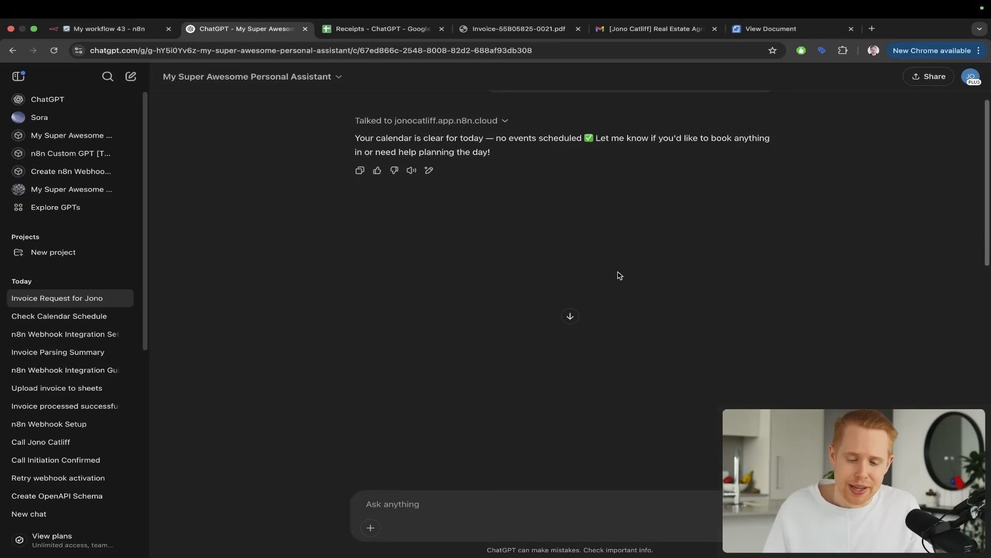
key("ctrl+shift+Tab")
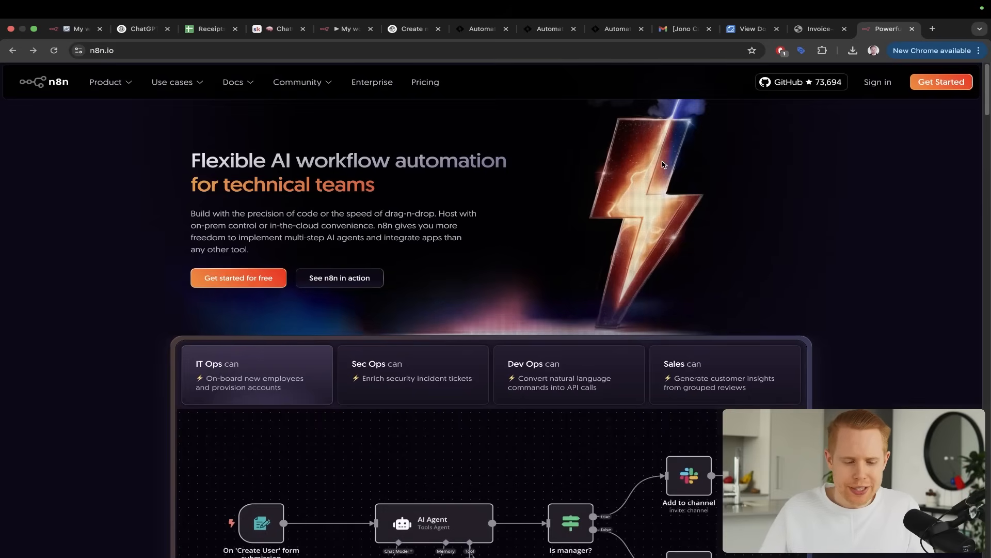
Open the pricing page from the n8n website and examine the Starter plan
key("ctrl+a")
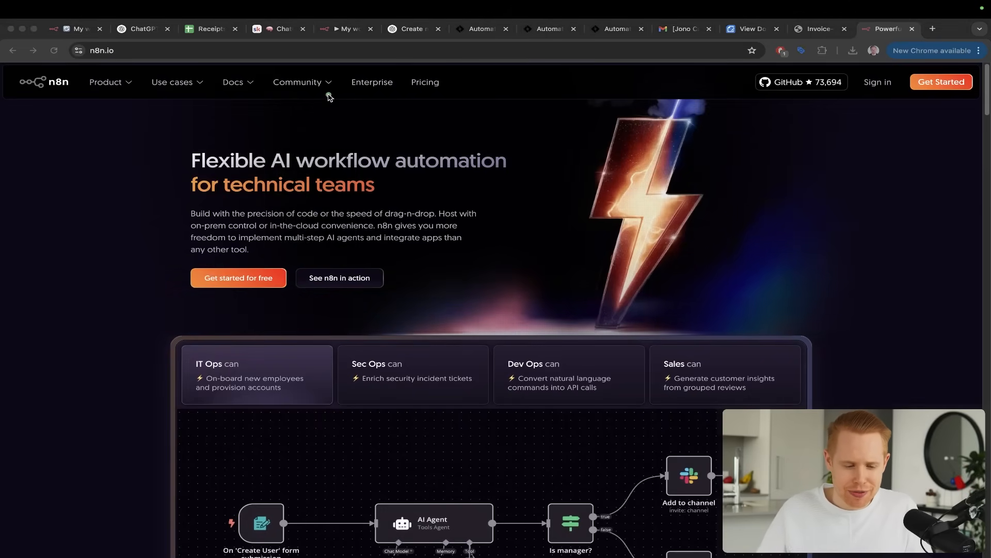
left_click_drag(328, 95, 59, 93)
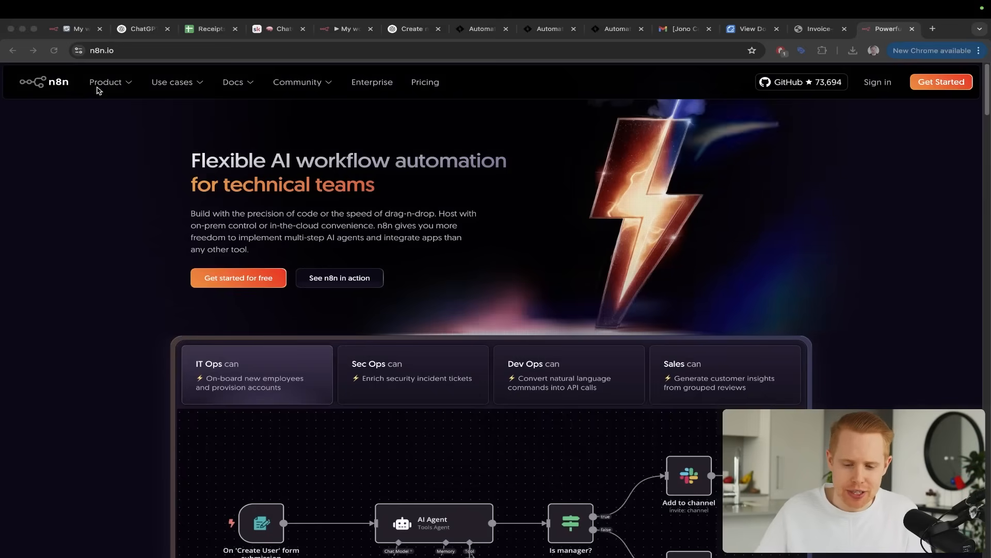
left_click(434, 82)
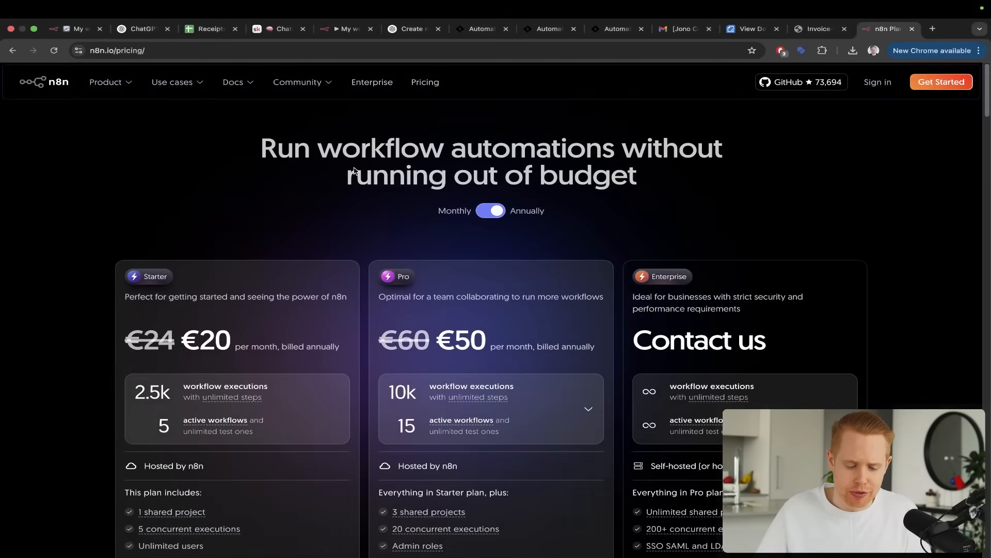
key("ctrl+a")
left_click_drag(353, 168, 155, 295)
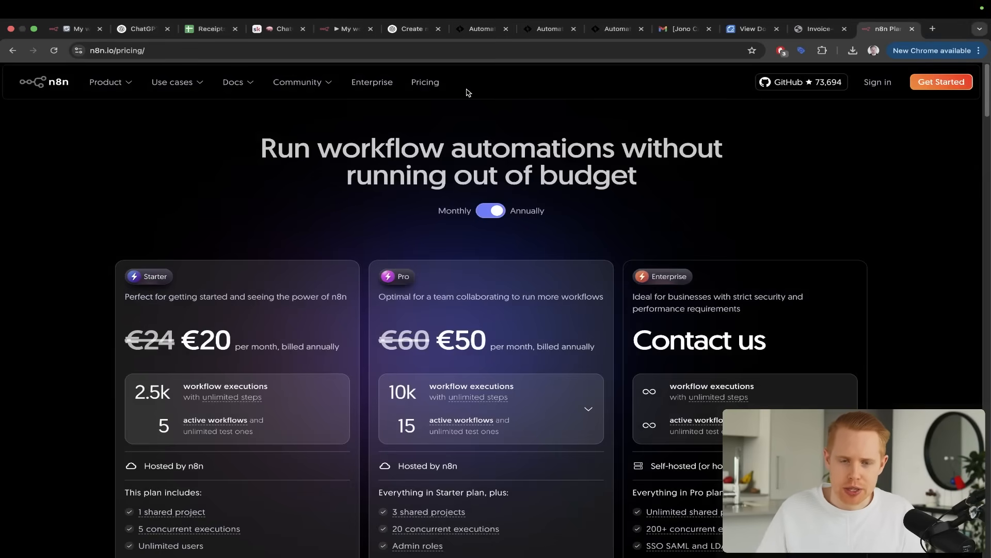
Switch to the empty My workflow 44 in n8n and examine its placeholder for the first step
left_click(344, 29)
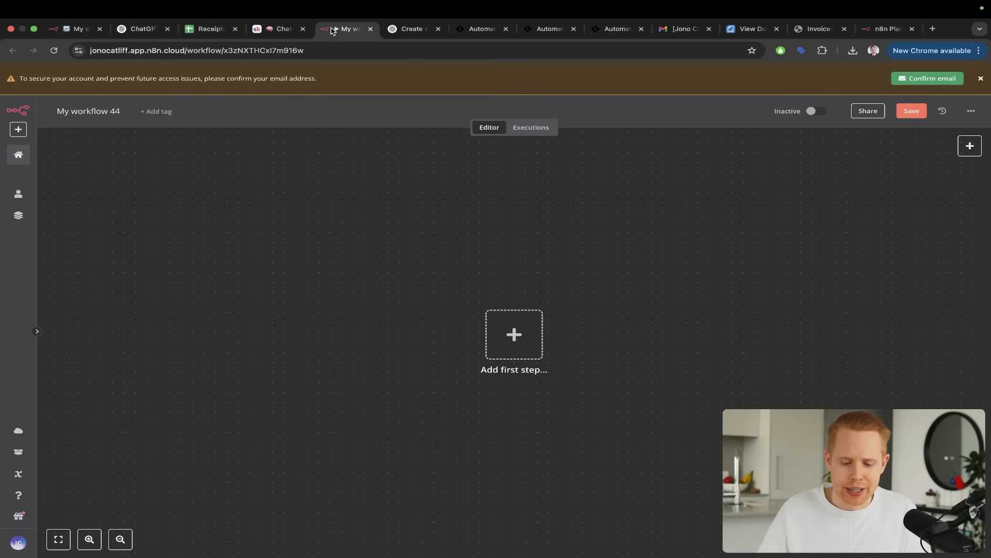
mouse_move(291, 156)
left_mouse_down()
mouse_move(404, 188)
mouse_move(506, 312)
left_mouse_up()
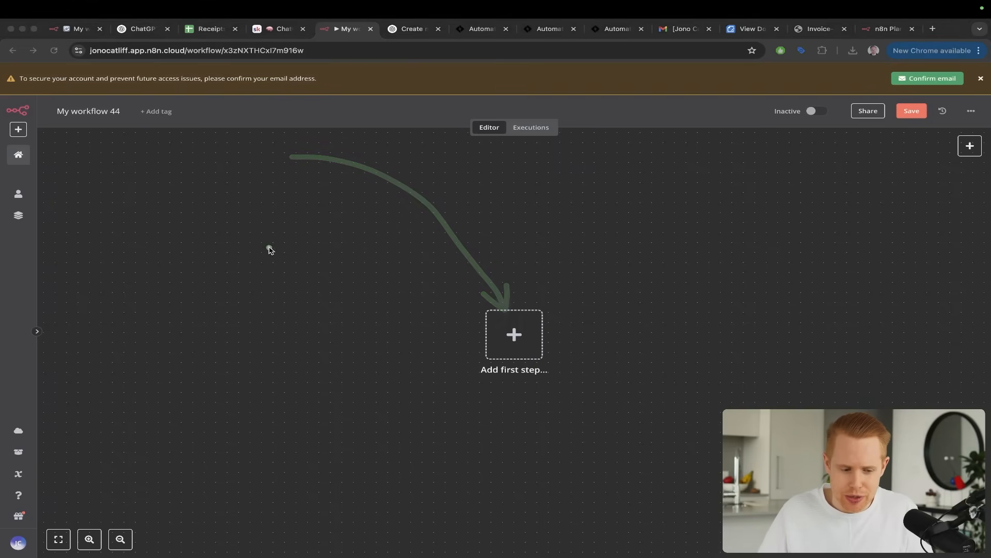
key("ctrl+s")
key("ctrl+s")
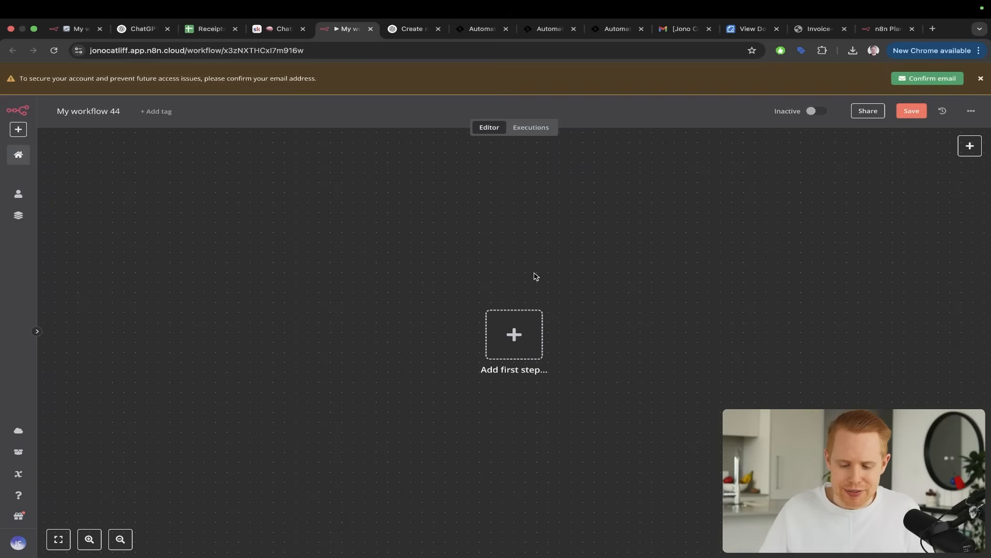
key("ctrl+a")
mouse_move(620, 156)
left_mouse_down()
mouse_move(560, 190)
mouse_move(498, 309)
left_mouse_up()
key("Escape")
Review the assistant's calendar answer in the ChatGPT conversation, and return to the empty My workflow 44
key("super+2")
key("ctrl+a")
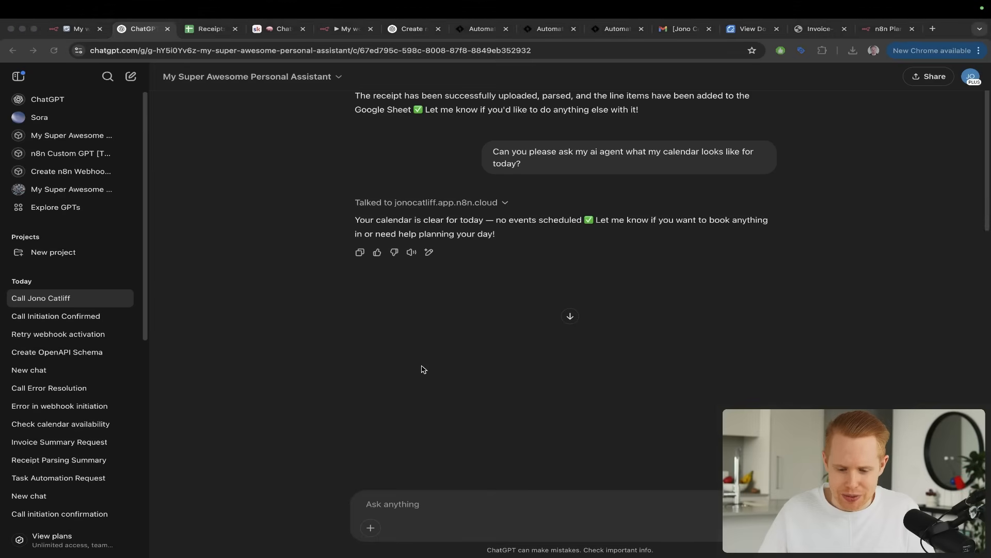
left_click_drag(420, 368, 400, 238)
key("Escape")
left_click(346, 31)
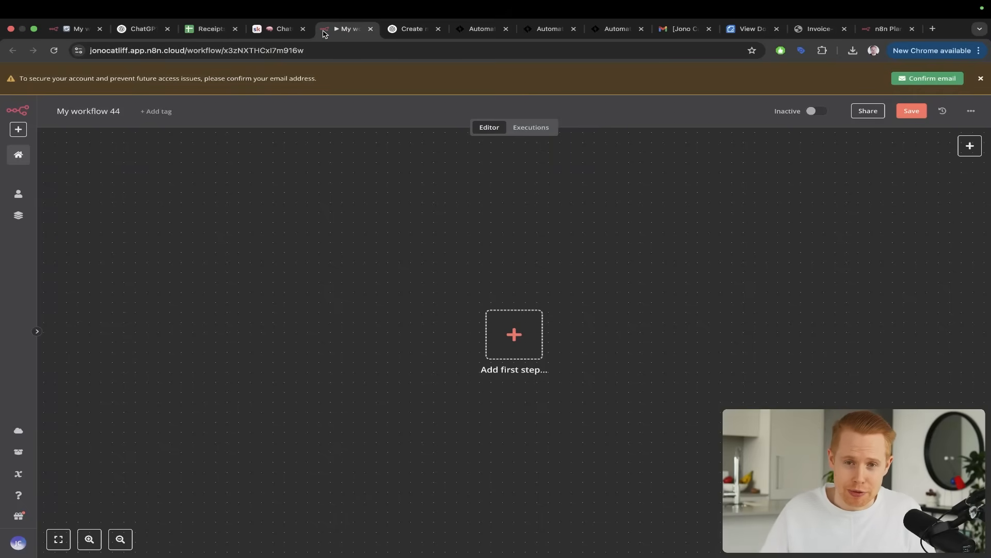
Switch to the ChatGPT AI Agent n8n lesson in the Skool classroom and open its linked Custom GPT for creating the OpenAI schema
key("super+4")
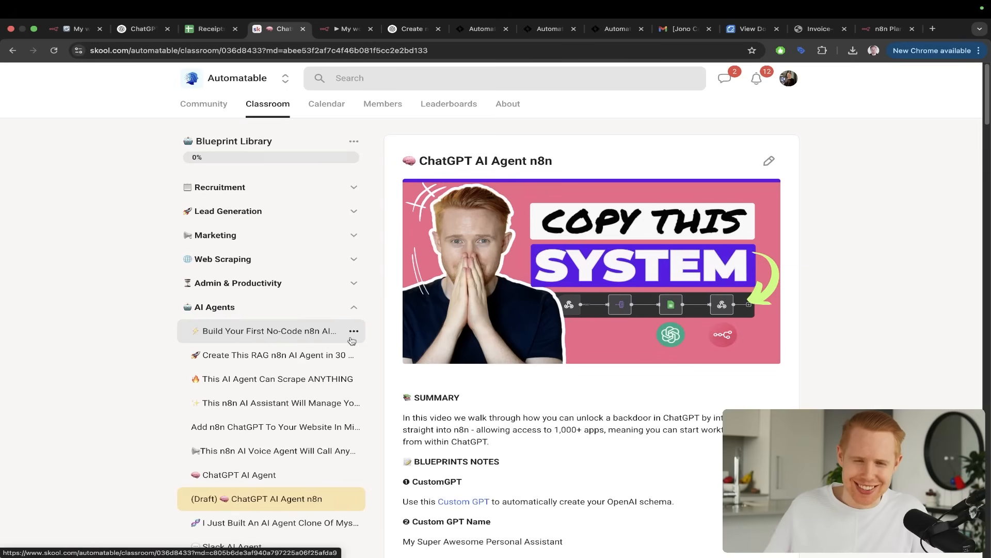
scroll(521, 305, "down", 4)
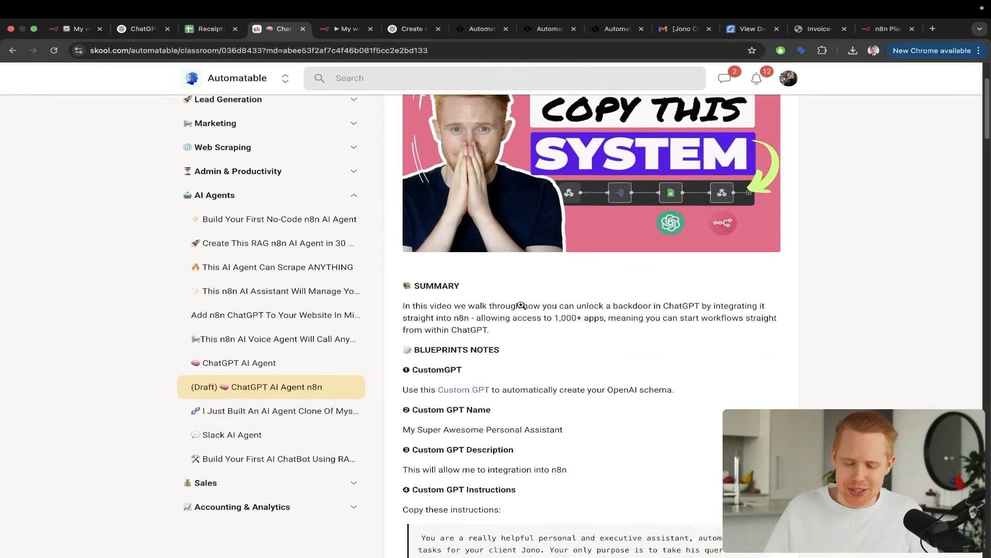
left_click_drag(590, 194, 473, 345)
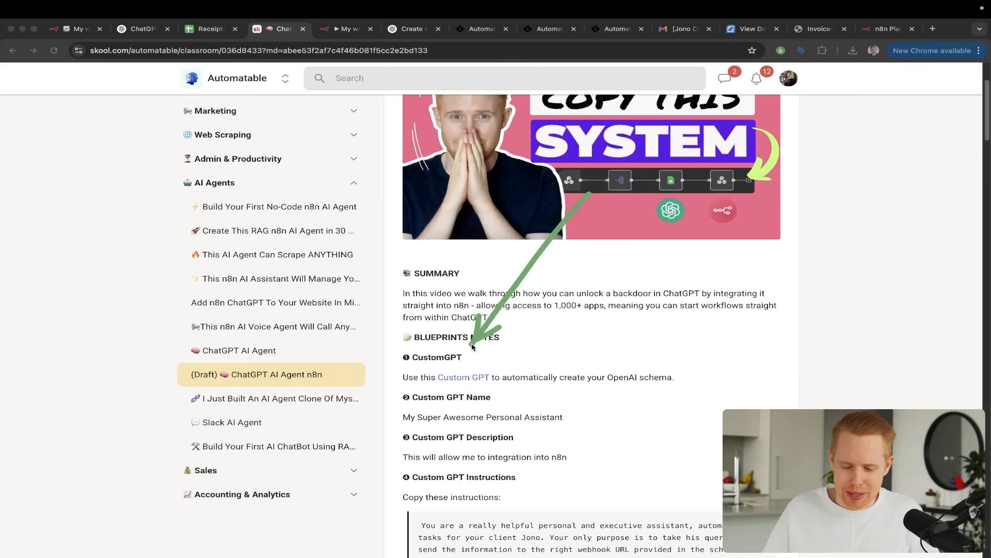
left_click(463, 377)
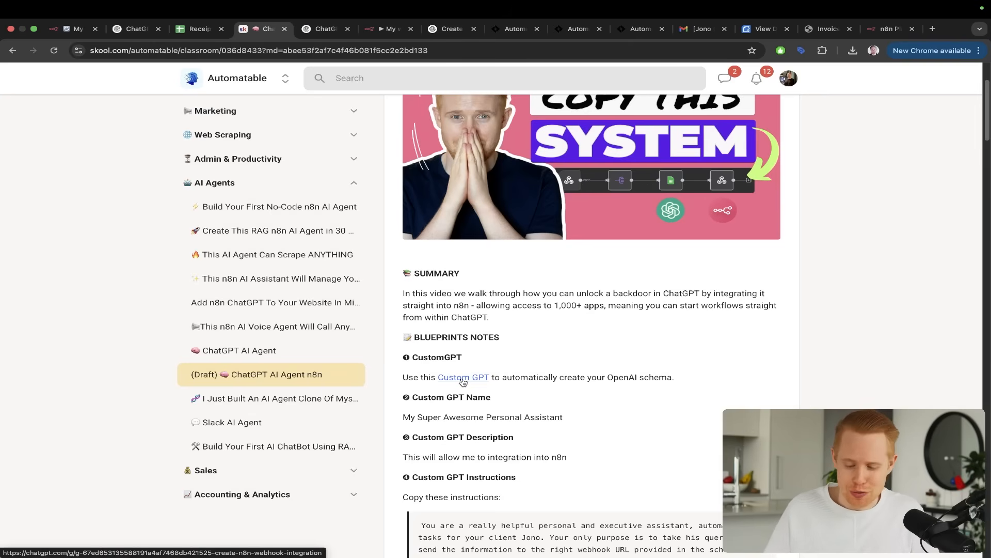
key("ctrl+Tab")
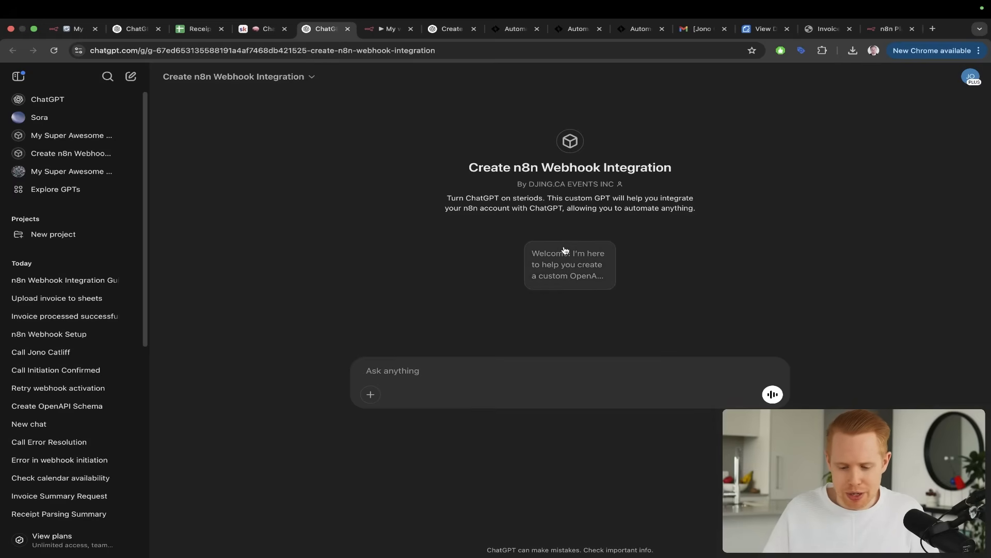
Start a conversation with the webhook integration GPT from its suggested welcome prompt, and review its example of the base URL
left_click(563, 255)
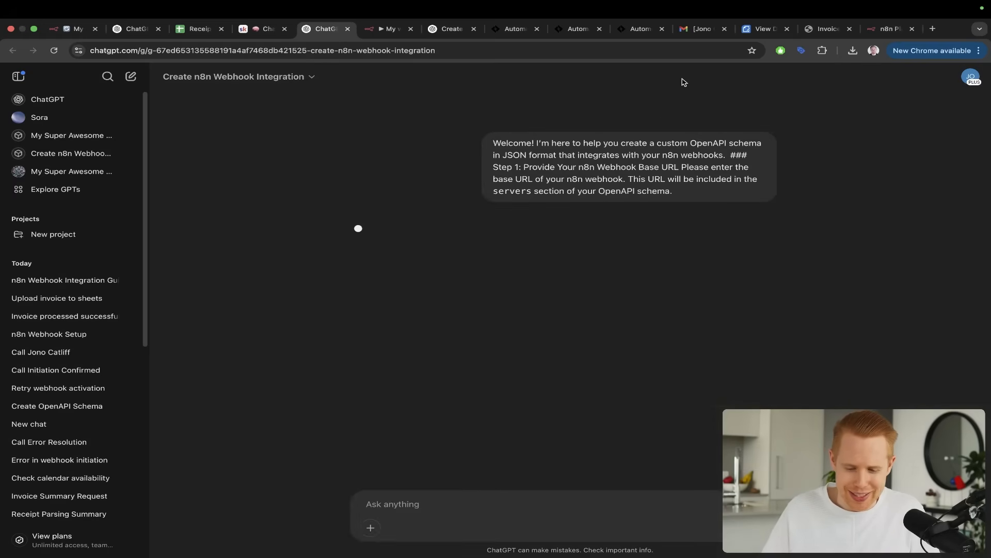
left_click_drag(684, 79, 624, 139)
mouse_move(396, 121)
left_mouse_down()
mouse_move(329, 170)
mouse_move(344, 230)
left_mouse_up()
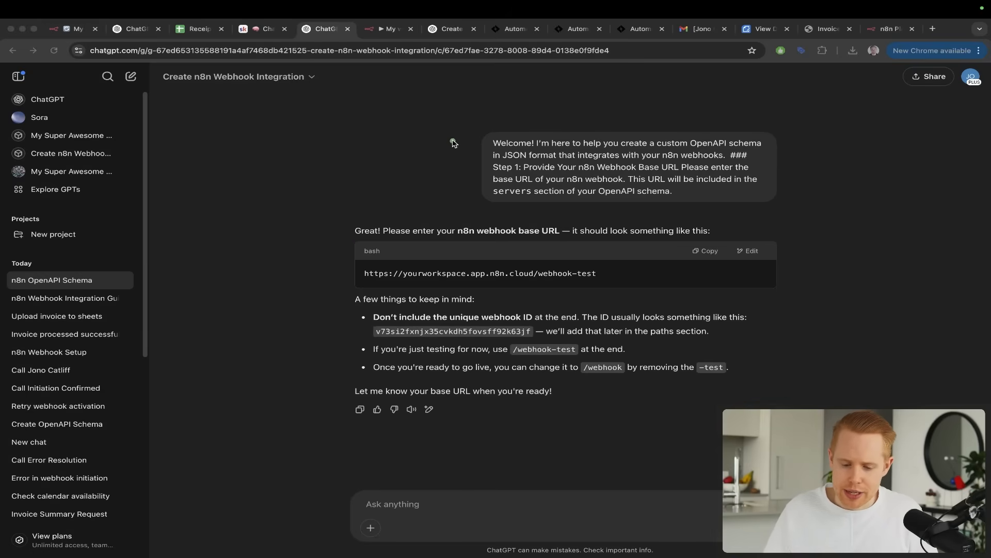
left_click_drag(461, 134, 500, 220)
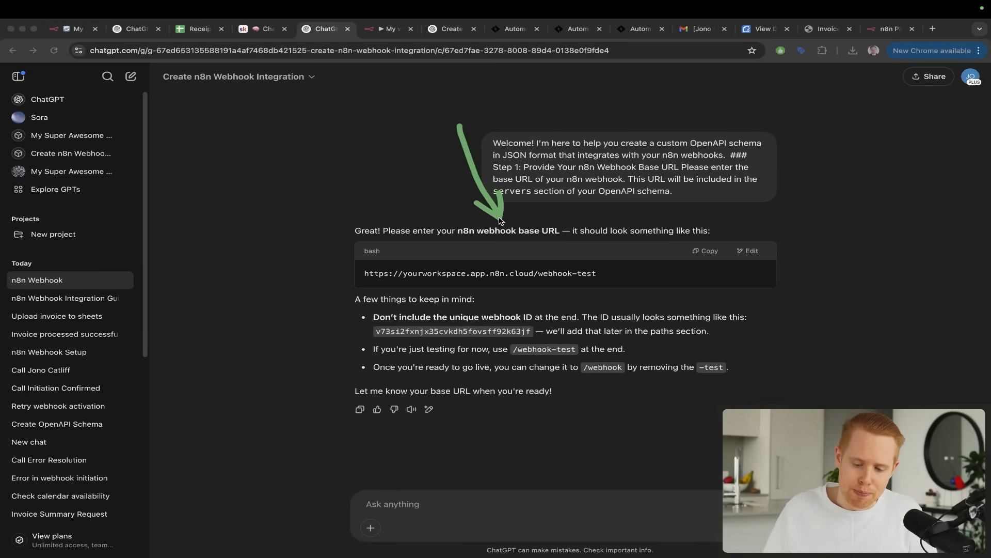
key("ctrl+s")
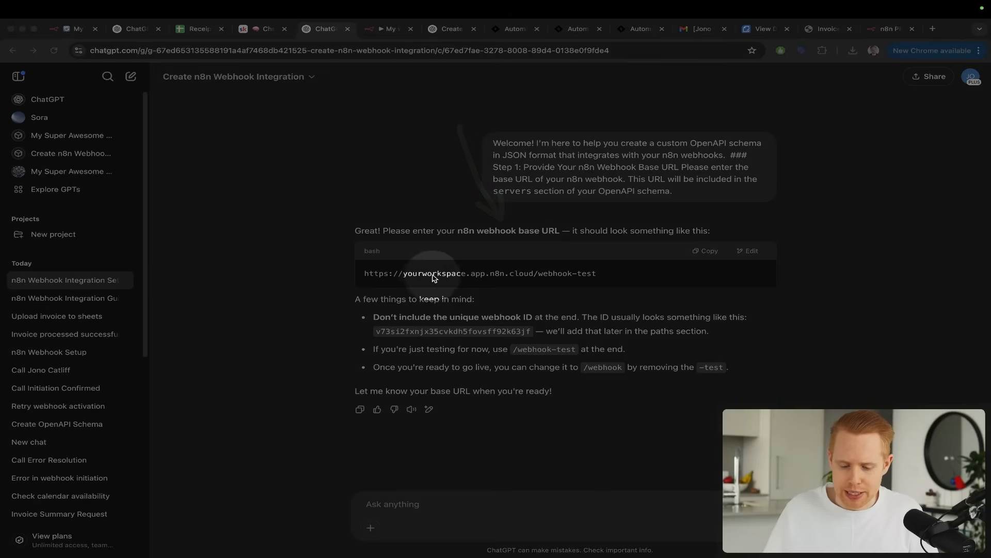
key("Escape")
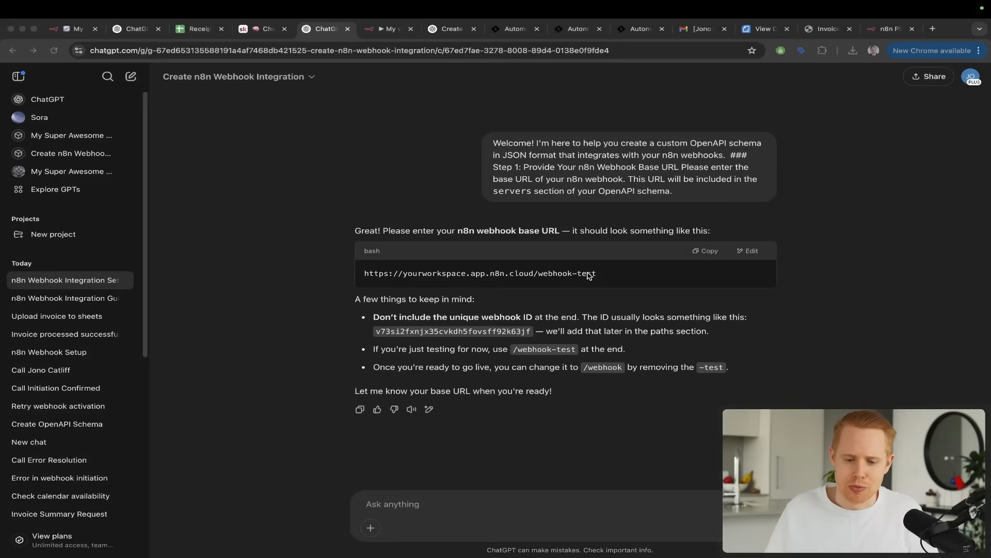
left_click(588, 274)
Switch to My workflow 44 in n8n and add an On webhook call trigger as its first step
key("ctrl+Tab")
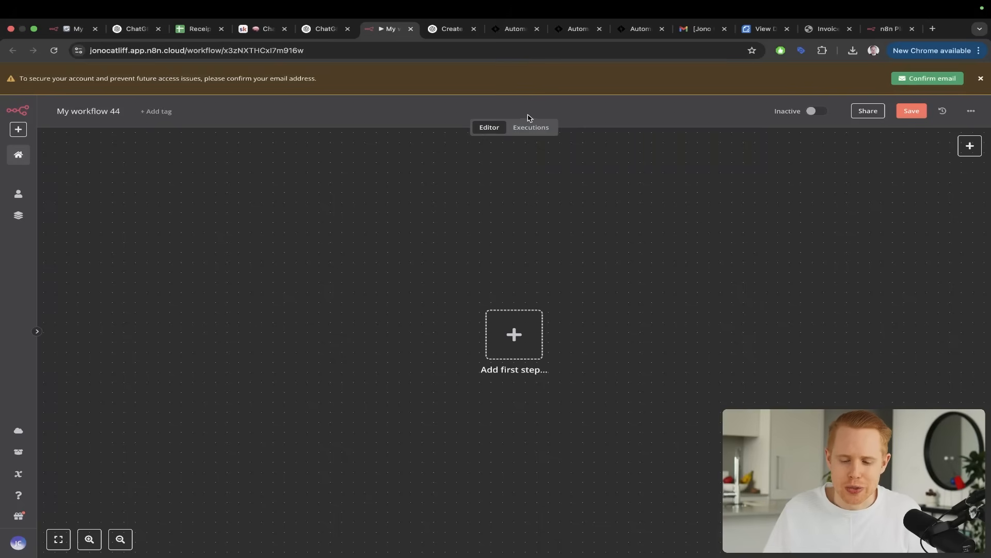
mouse_move(541, 101)
left_mouse_down()
mouse_move(460, 254)
mouse_move(485, 317)
left_mouse_up()
key("Escape")
left_click(490, 323)
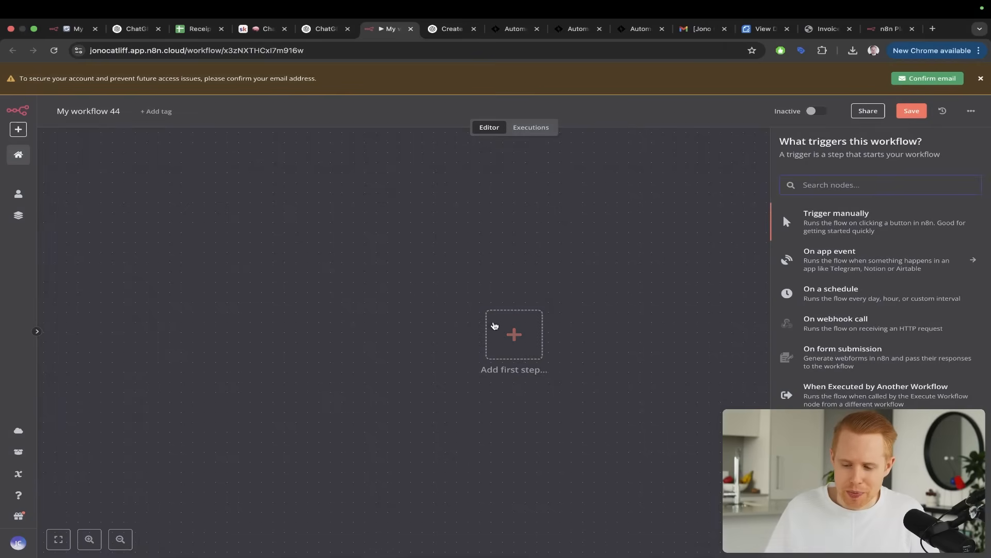
left_click_drag(890, 118, 826, 203)
mouse_move(904, 195)
left_mouse_down()
mouse_move(916, 240)
mouse_move(867, 303)
left_mouse_up()
key("s")
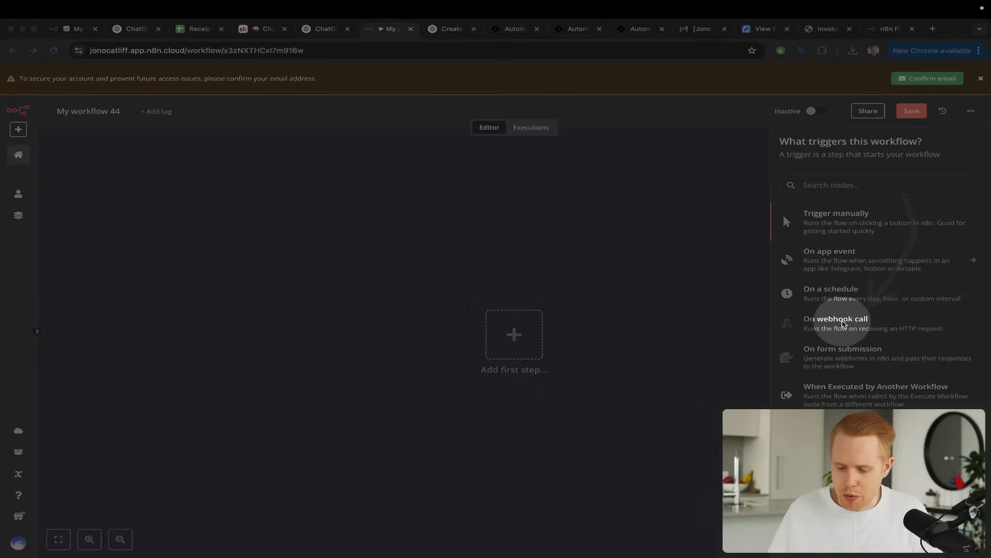
key("Escape")
left_click(844, 324)
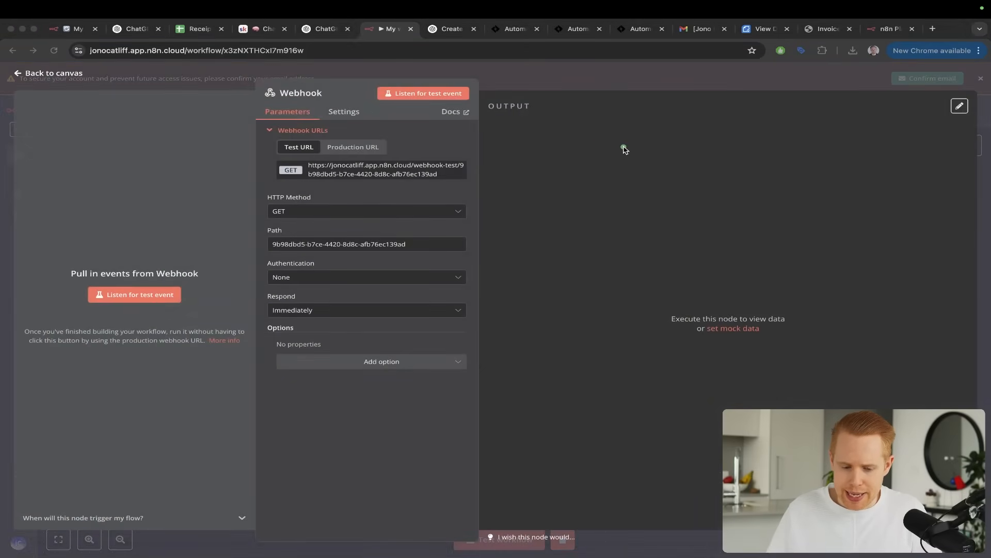
Copy the Webhook node's test URL
left_click_drag(624, 149, 486, 147)
key("Escape")
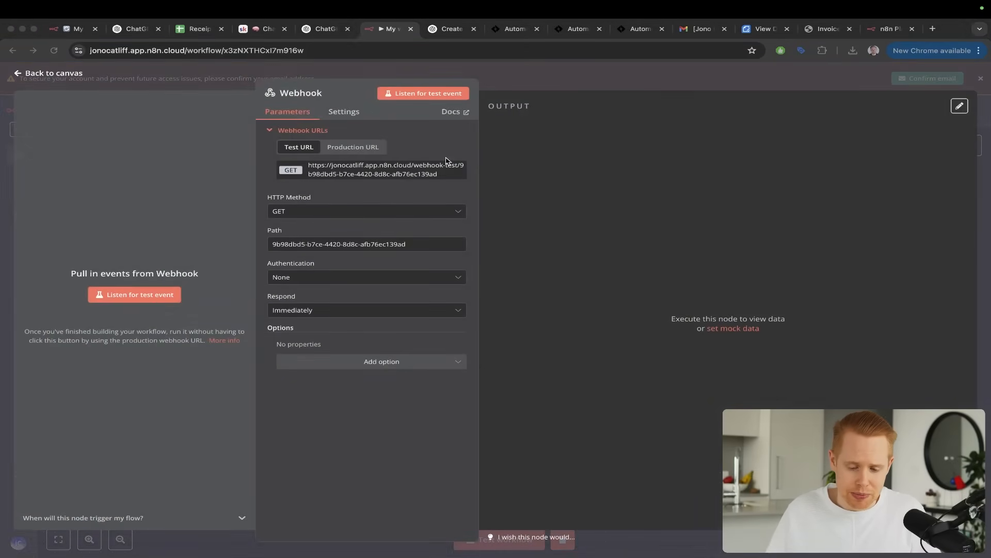
triple_click(422, 173)
key("super+c")
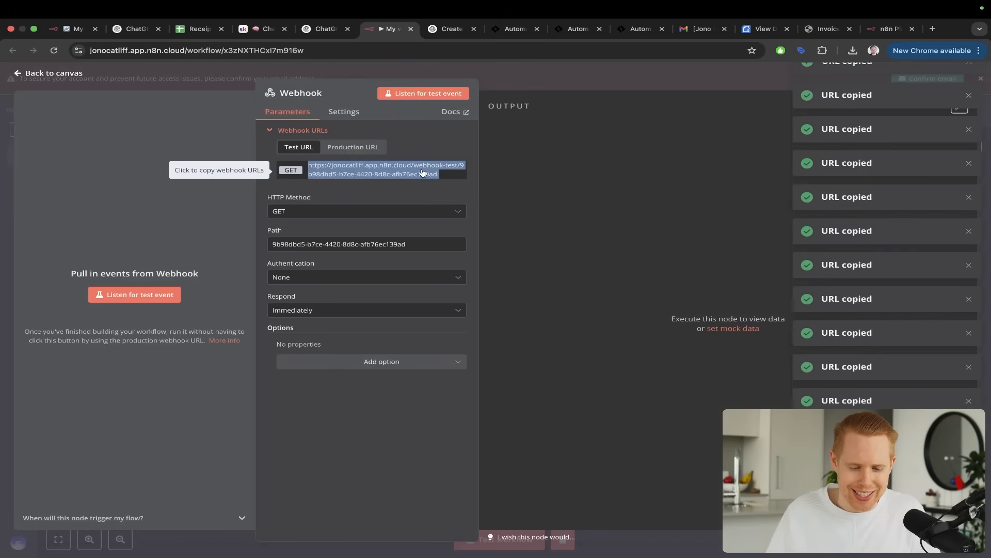
Paste the copied test URL into the ChatGPT message and remove the unique webhook ID after /webhook-test/
key("ctrl+shift+Tab")
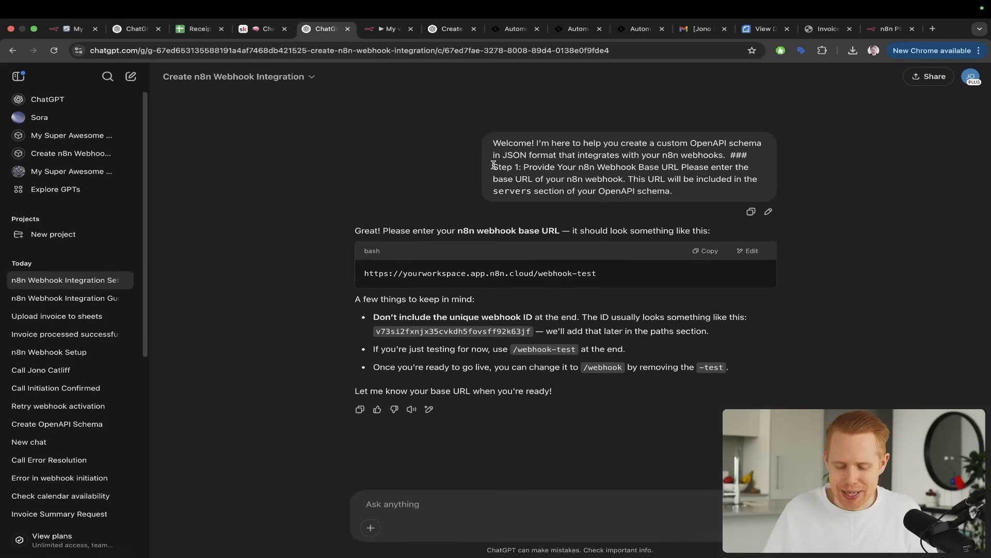
key("alt+Tab")
left_click_drag(433, 178, 405, 246)
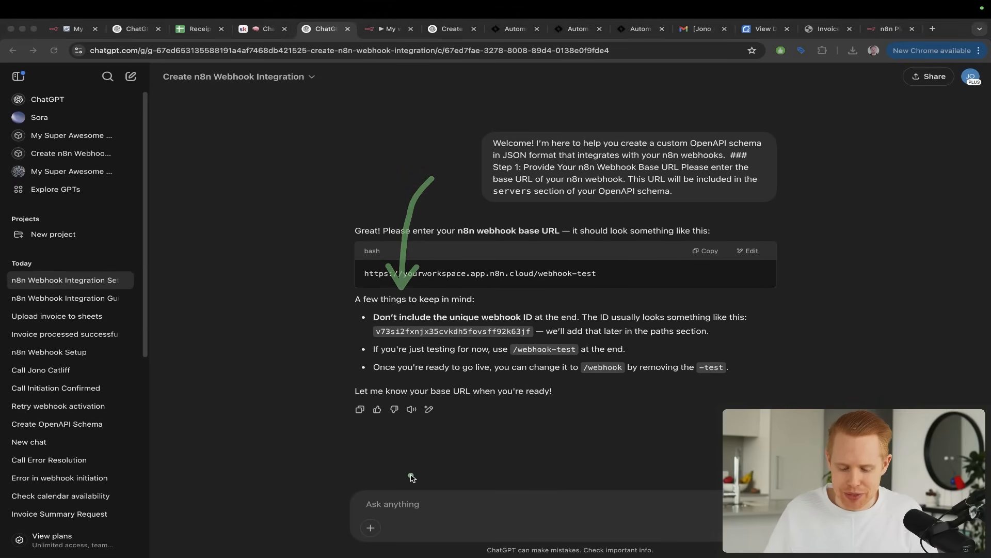
left_click(414, 501)
key("super+v")
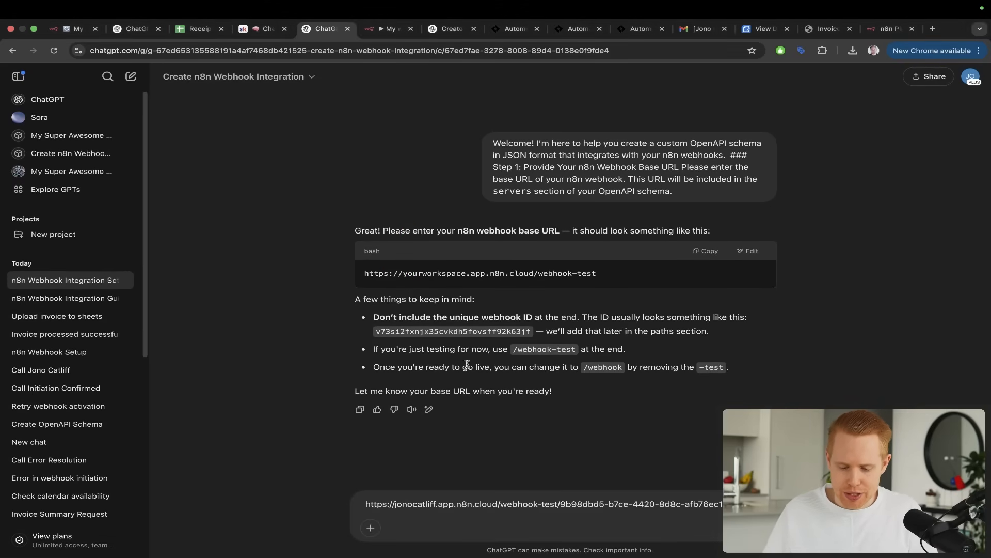
key("alt+Tab")
left_click_drag(525, 253, 492, 311)
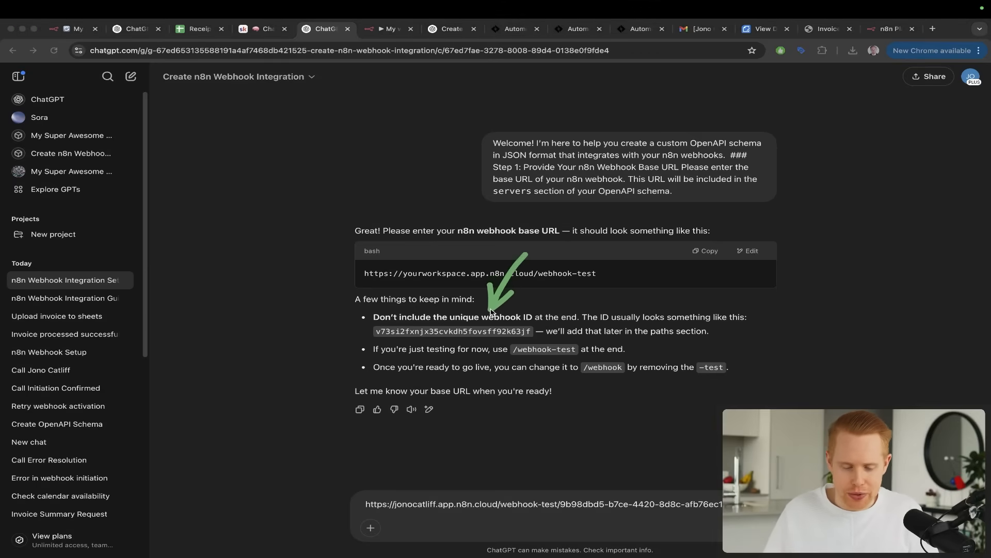
left_click(561, 506)
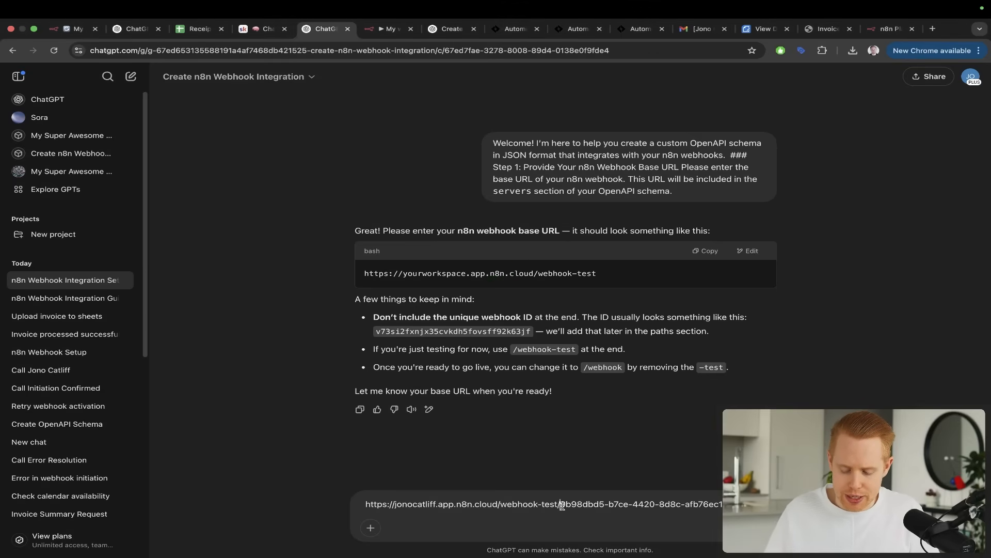
key("shift+super+Right")
key("BackSpace")
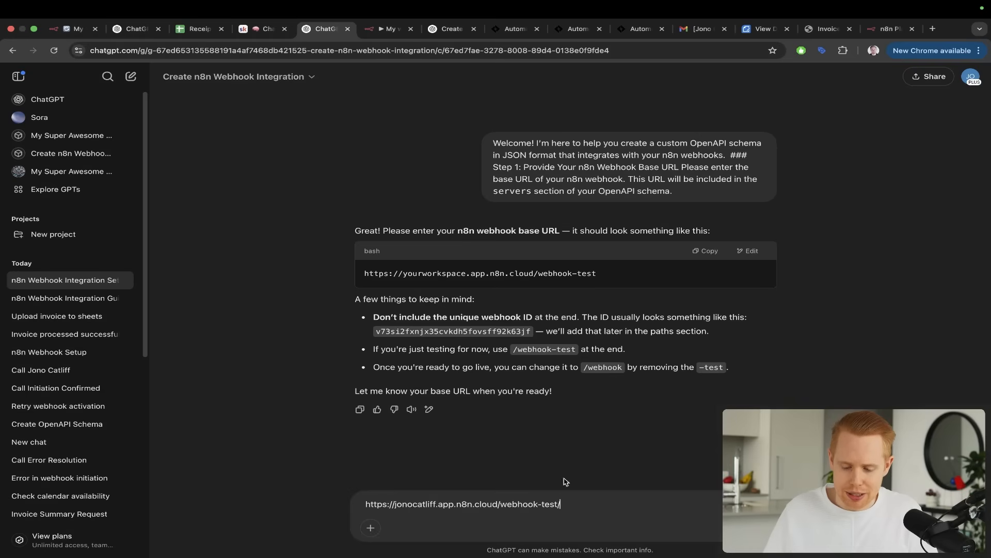
Try shortening the base URL's ending from /webhook-test/ to /webhook/, and undo the change
key("alt+Tab")
left_click_drag(597, 284, 546, 343)
key("ctrl+s")
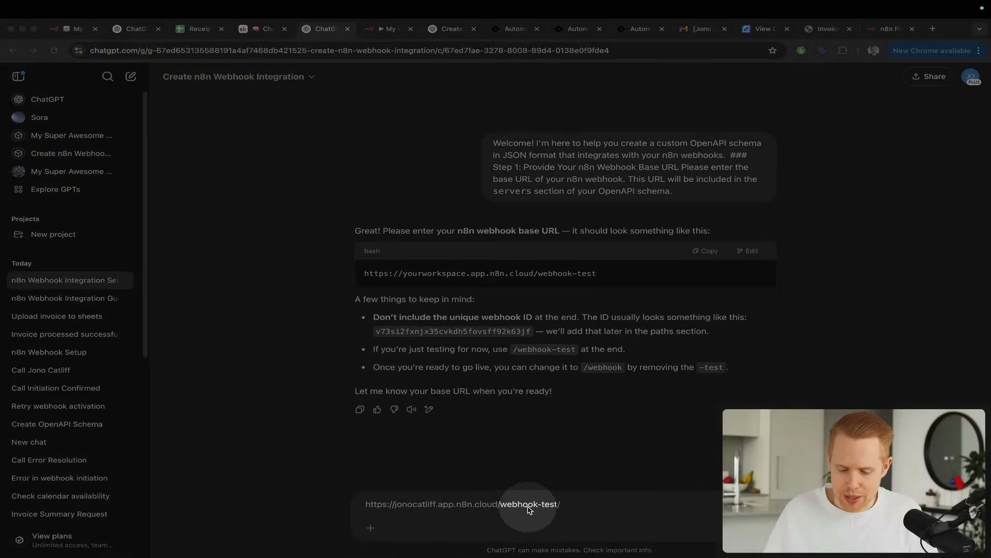
key("ctrl+s")
left_click_drag(628, 296, 603, 355)
left_click_drag(647, 324, 693, 353)
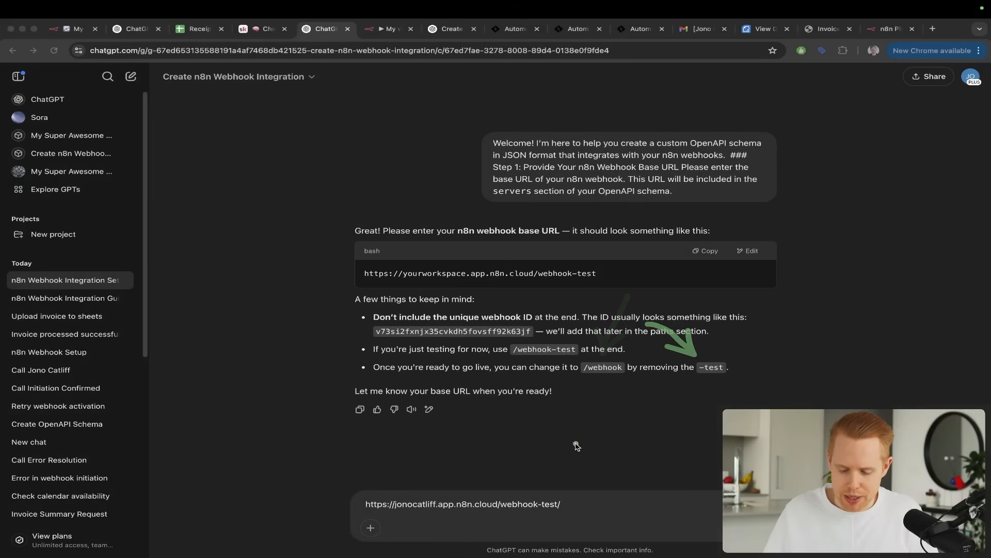
double_click(550, 504)
key("BackSpace")
key("BackSpace")
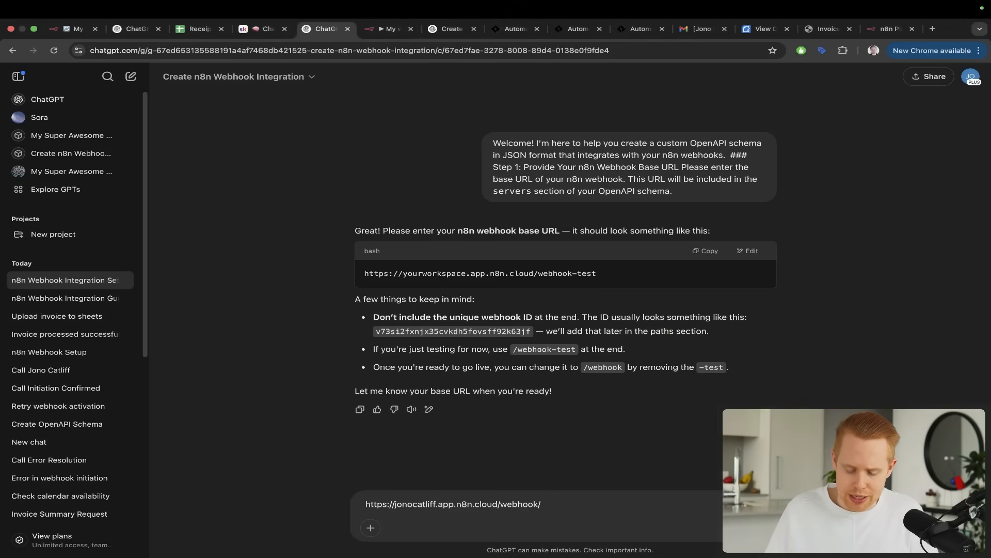
key("super+z")
Compare the Webhook node's production URL with its test URL in n8n, and return to the ChatGPT message
key("ctrl+Tab")
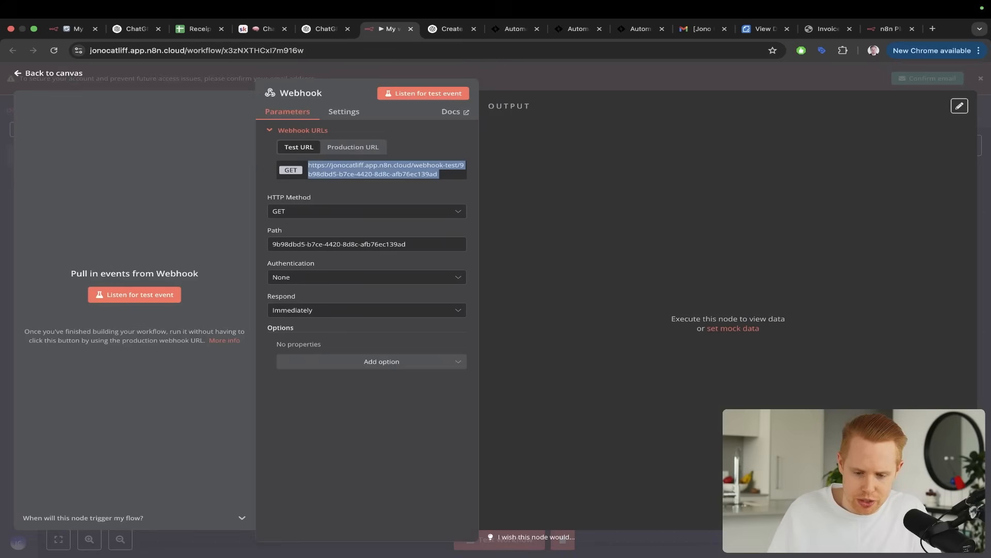
left_click(341, 148)
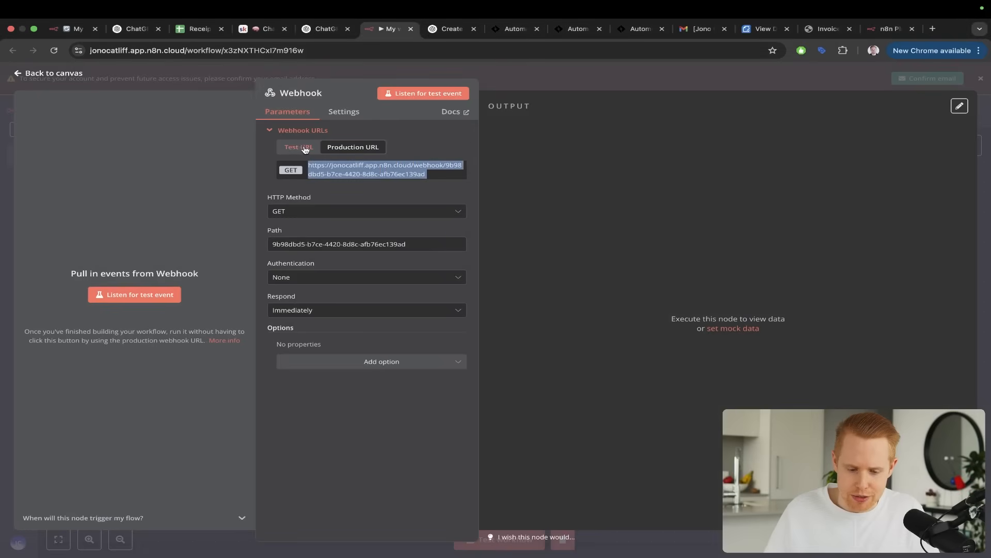
left_click(298, 148)
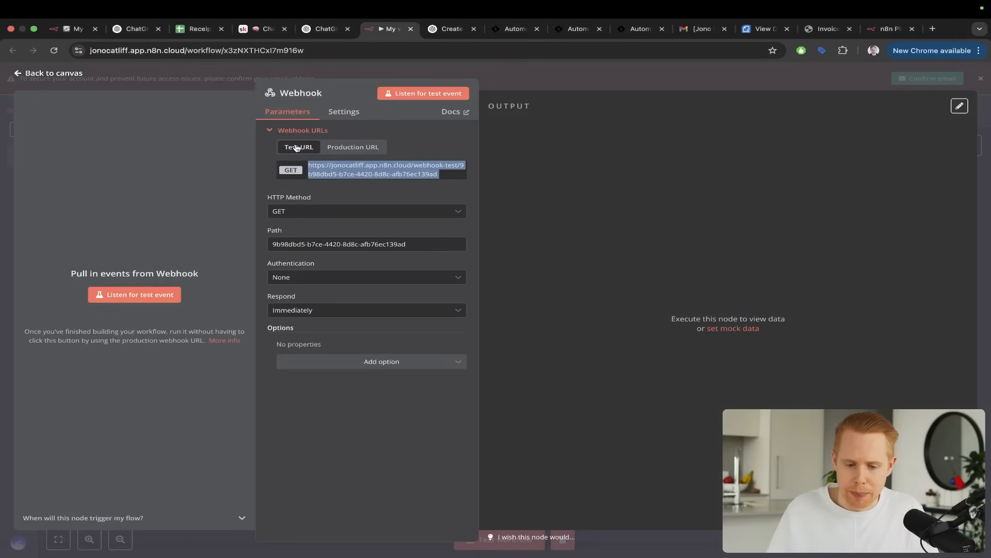
key("ctrl+shift+Tab")
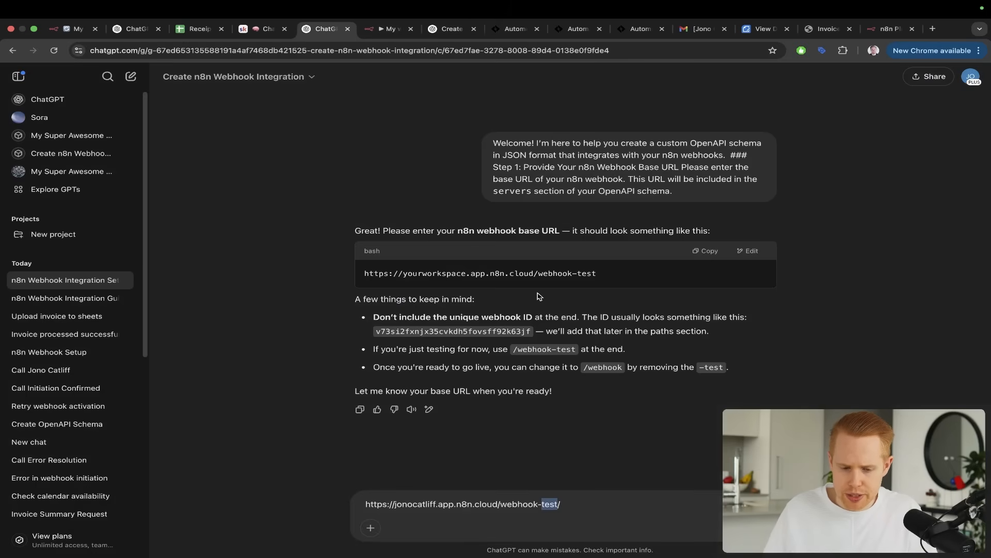
key("ctrl+Tab")
key("ctrl+shift+Tab")
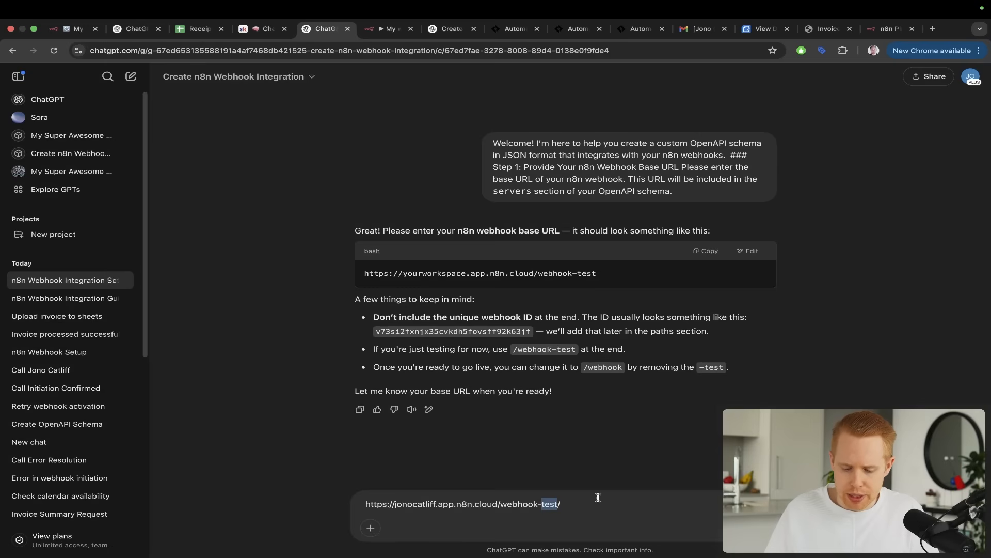
Paste the webhook test URL into the ChatGPT message, strip the unique ID, and send the base URL ending in /webhook-test/
left_click(591, 517)
key("Return")
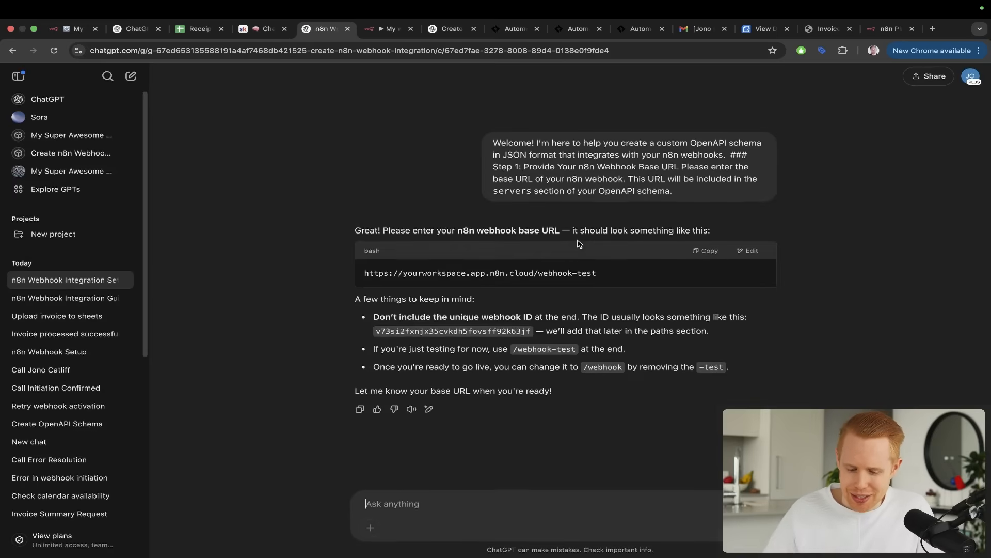
key("super+v")
key("shift+Left")
key("shift+Left")
key("shift+Left")
key("shift+Left")
key("shift+Left")
key("shift+Left")
key("shift+Left")
key("shift+Left")
key("shift+Left")
key("shift+Left")
key("shift+Left")
key("shift+Left")
key("shift+Left")
key("shift+Left")
key("shift+Left")
key("shift+Left")
key("shift+Left")
key("shift+Left")
key("shift+Left")
key("shift+Left")
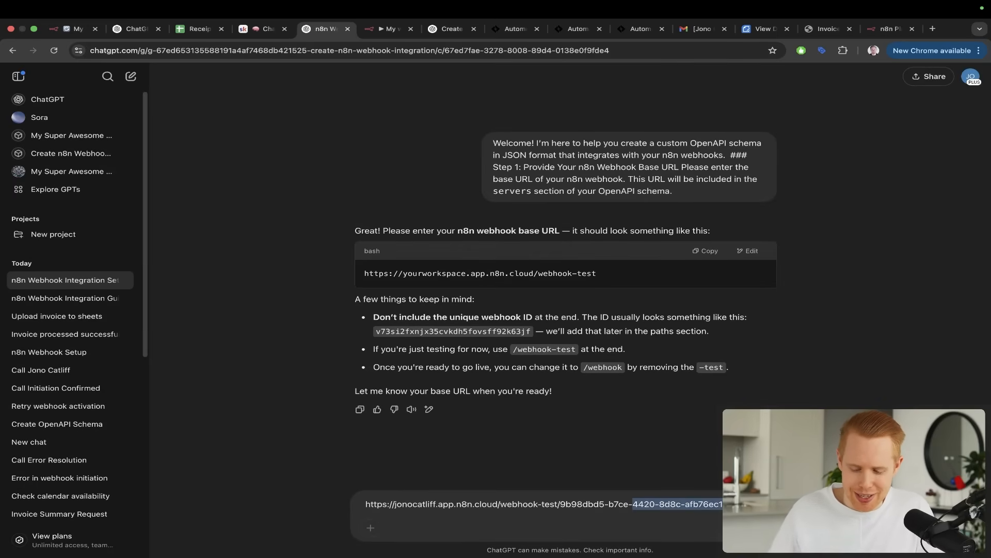
key("BackSpace")
key("Return")
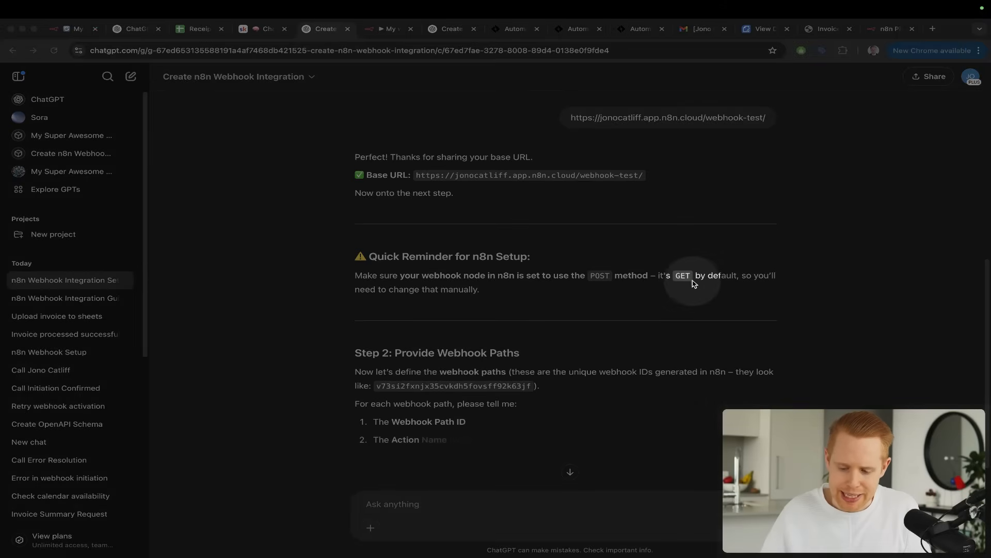
Set the Webhook node's HTTP method to POST in n8n
key("ctrl+Tab")
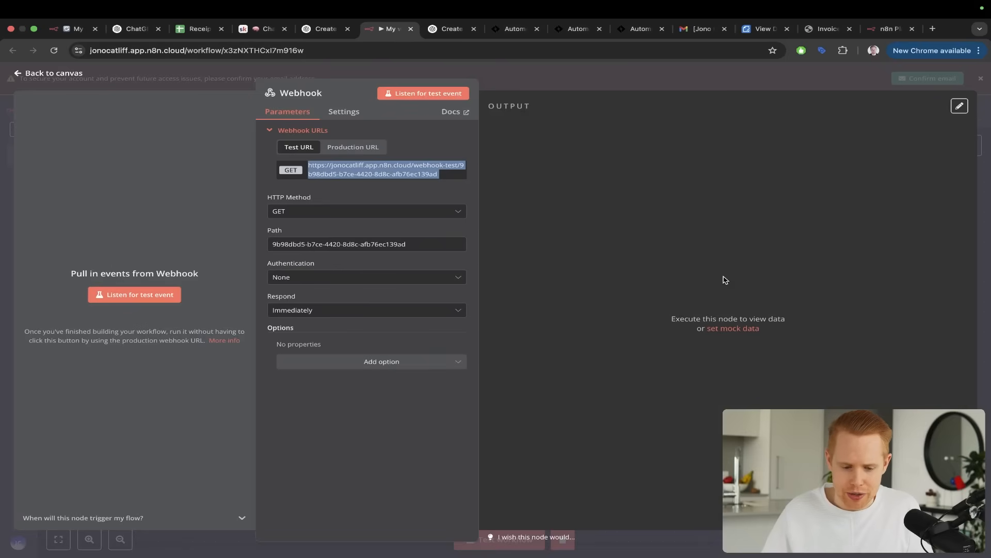
left_click_drag(562, 189, 287, 201)
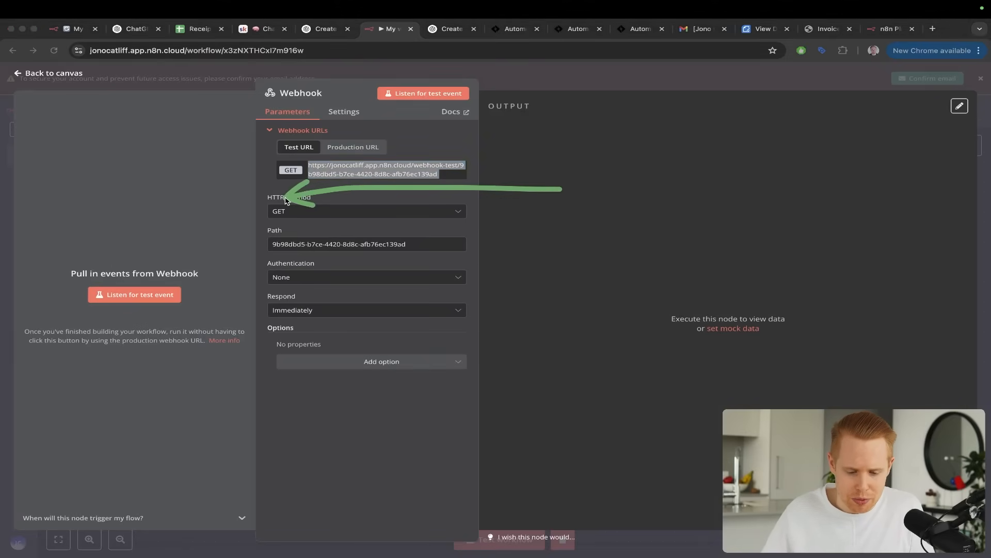
key("ctrl+s")
key("ctrl+s")
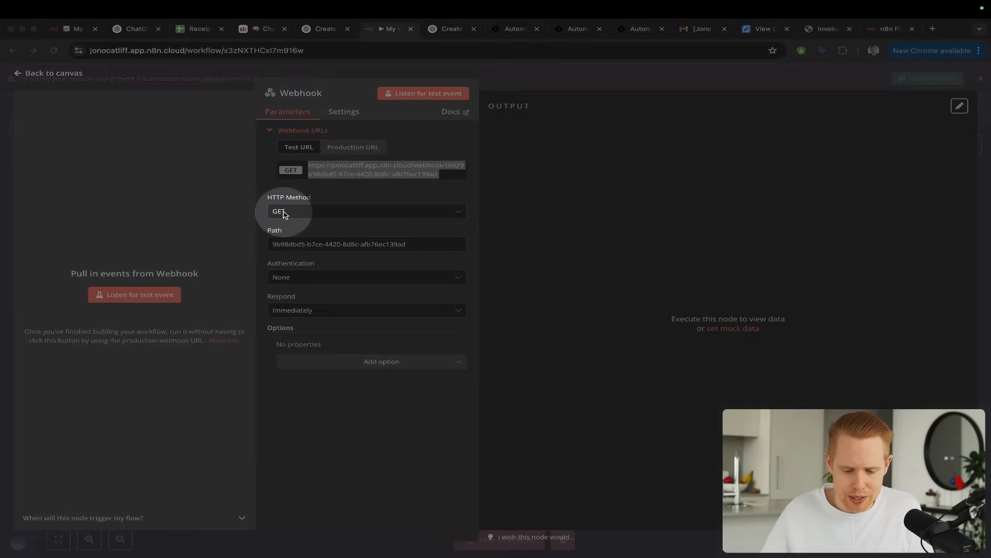
key("Escape")
left_click(286, 212)
left_click(290, 303)
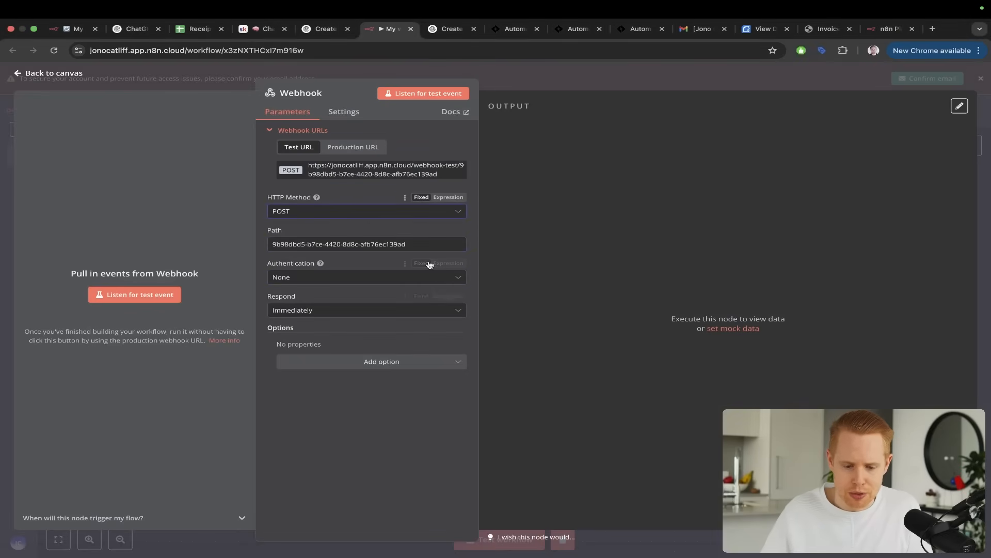
Return to the ChatGPT conversation and review which webhook path details Step 2 asks for
key("ctrl+shift+Tab")
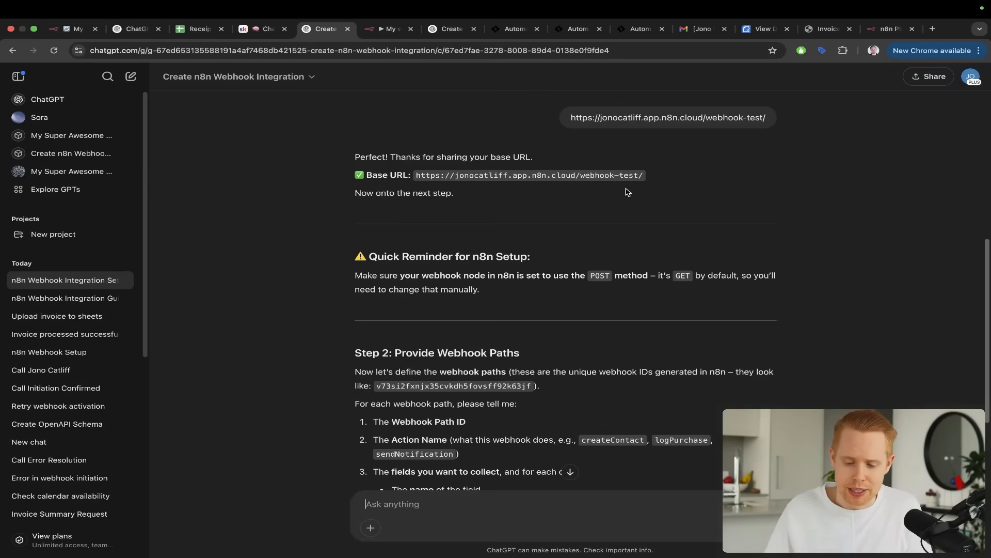
scroll(625, 192, "down", 3)
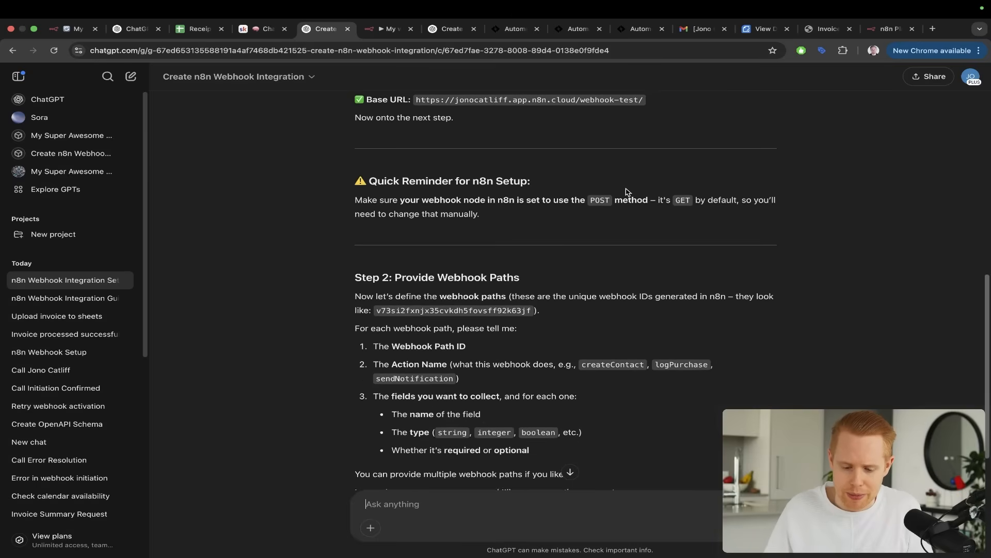
scroll(626, 192, "down", 2)
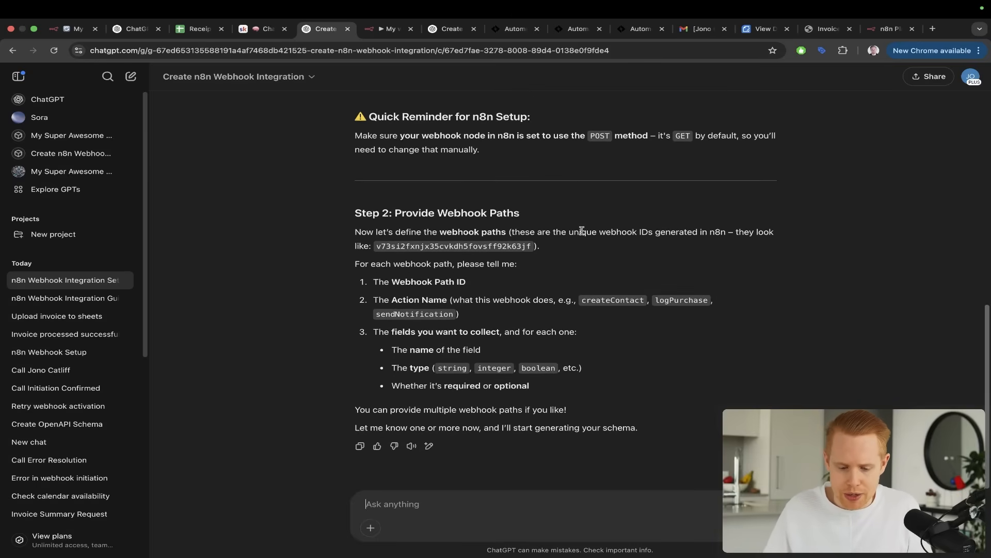
Paste the webhook test URL into the ChatGPT message and strip the base URL, leaving only the webhook path ID
mouse_move(351, 138)
left_mouse_down()
mouse_move(310, 186)
mouse_move(352, 225)
left_mouse_up()
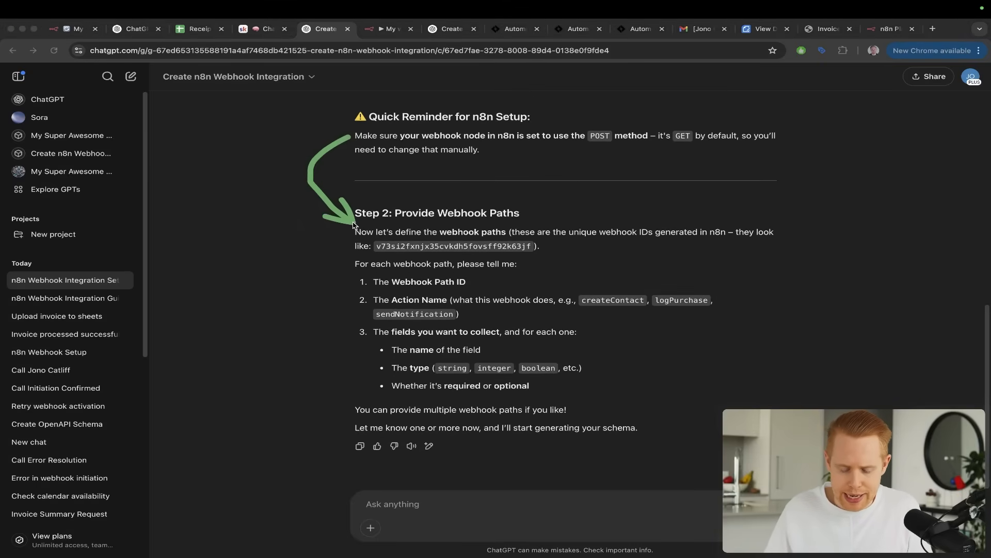
key("ctrl+s")
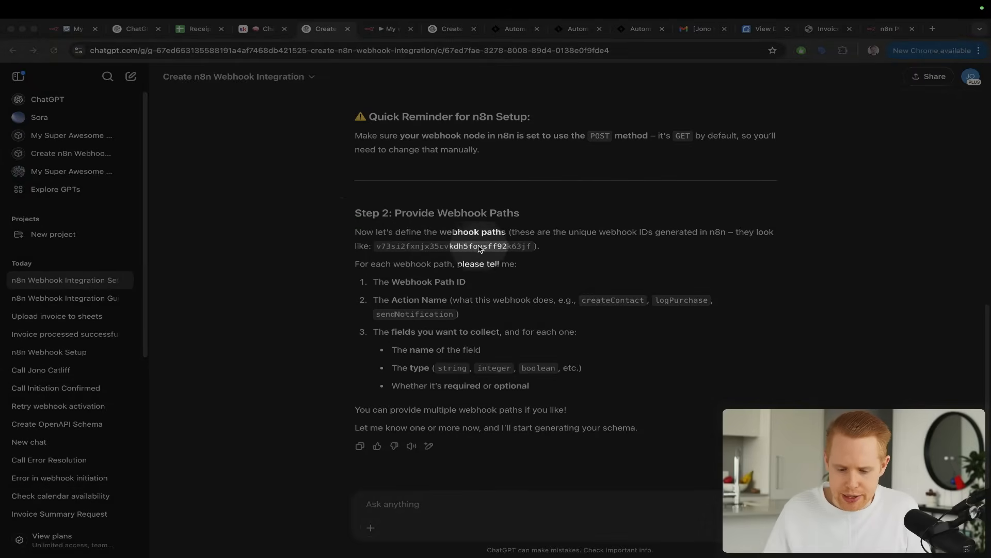
key("ctrl+s")
left_click(437, 510)
key("super+v")
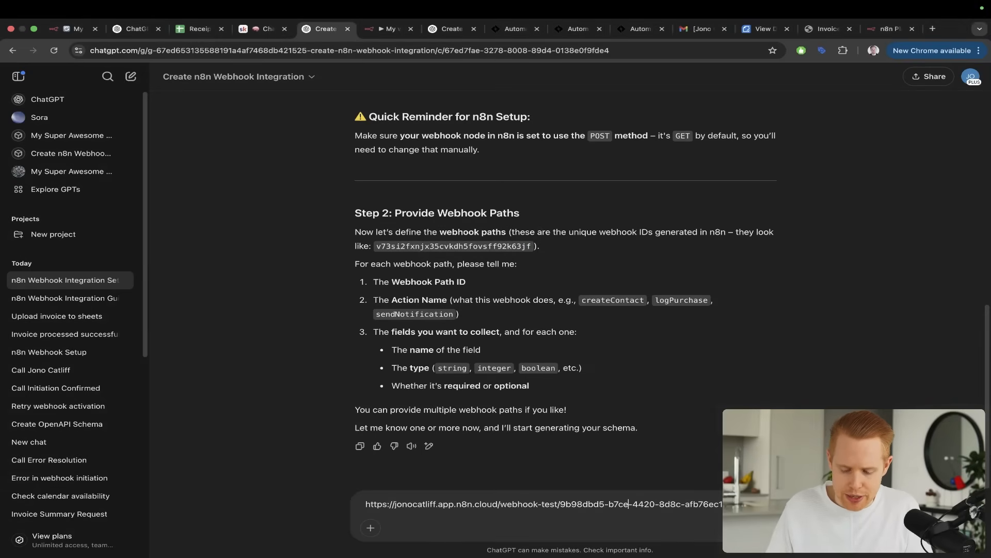
key("super+shift+Left")
key("BackSpace")
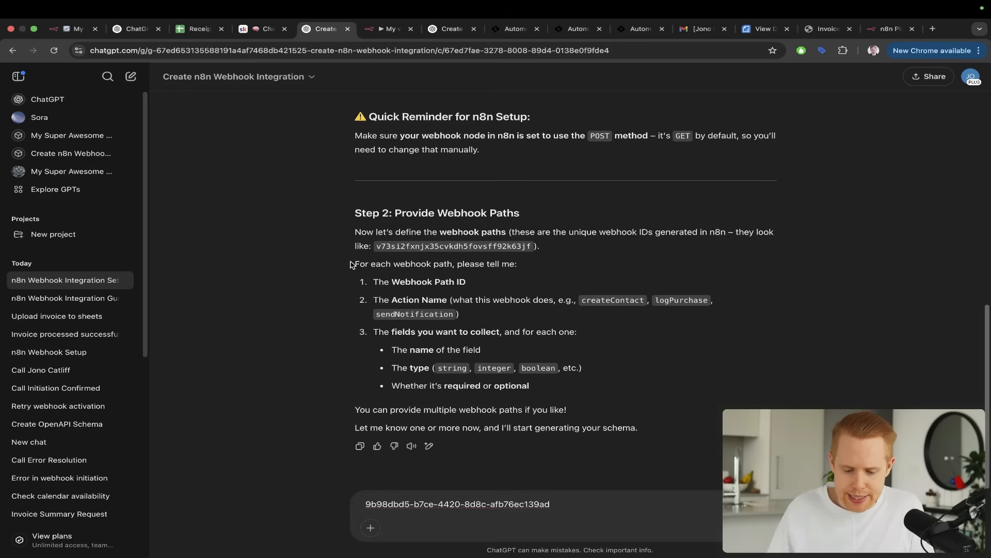
Review the Webhook Path ID and Action Name requirements in Step 2, including the example action names
left_click_drag(350, 266, 534, 267)
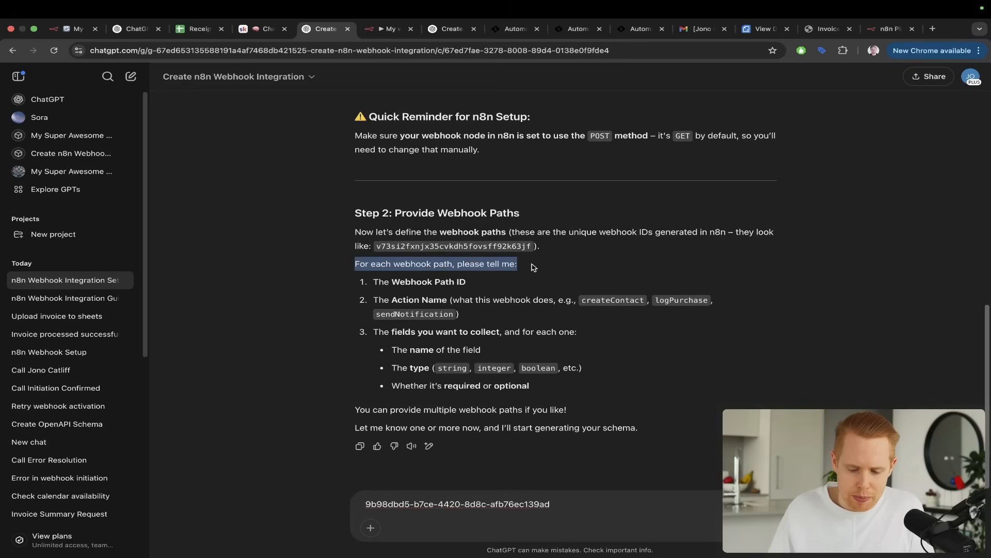
left_click_drag(393, 279, 466, 282)
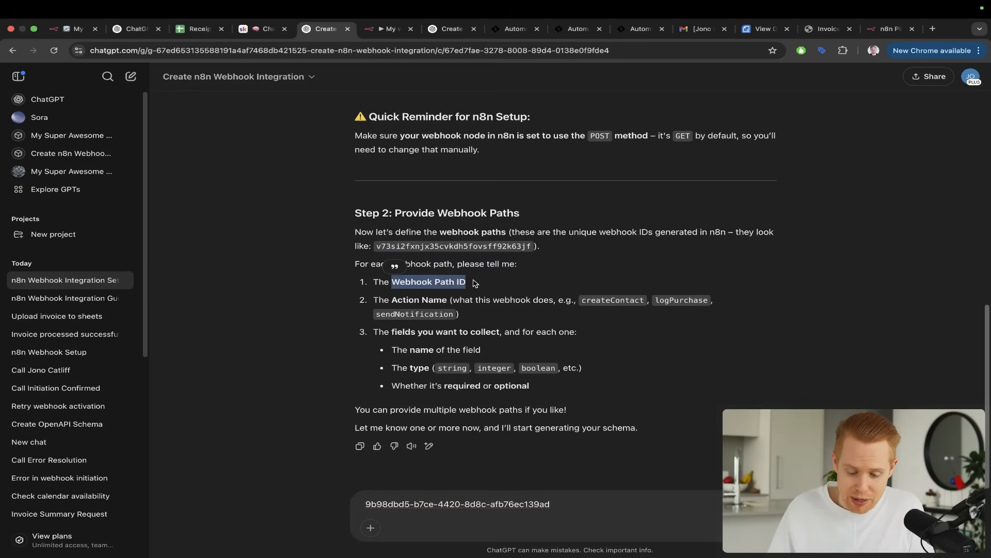
left_click_drag(599, 320, 543, 481)
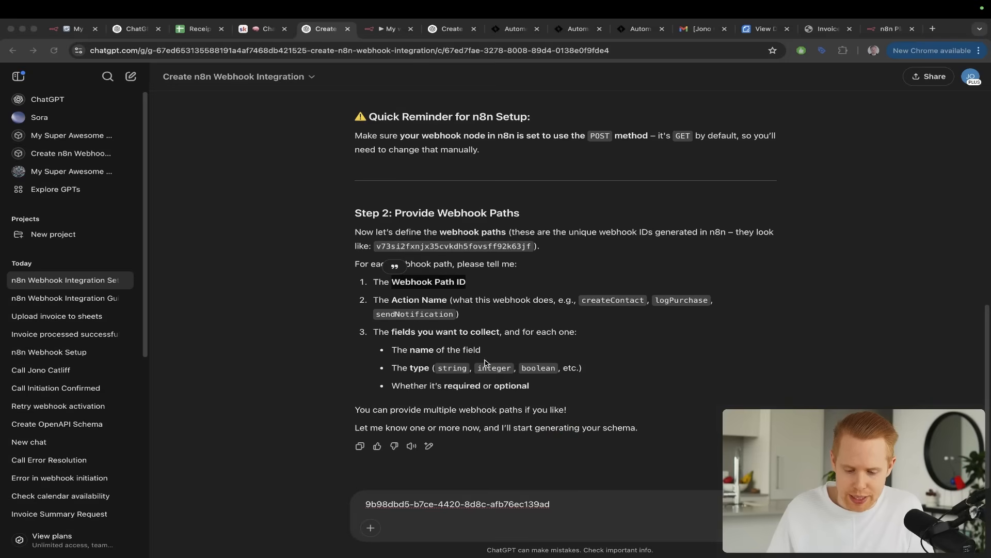
left_click_drag(391, 301, 448, 301)
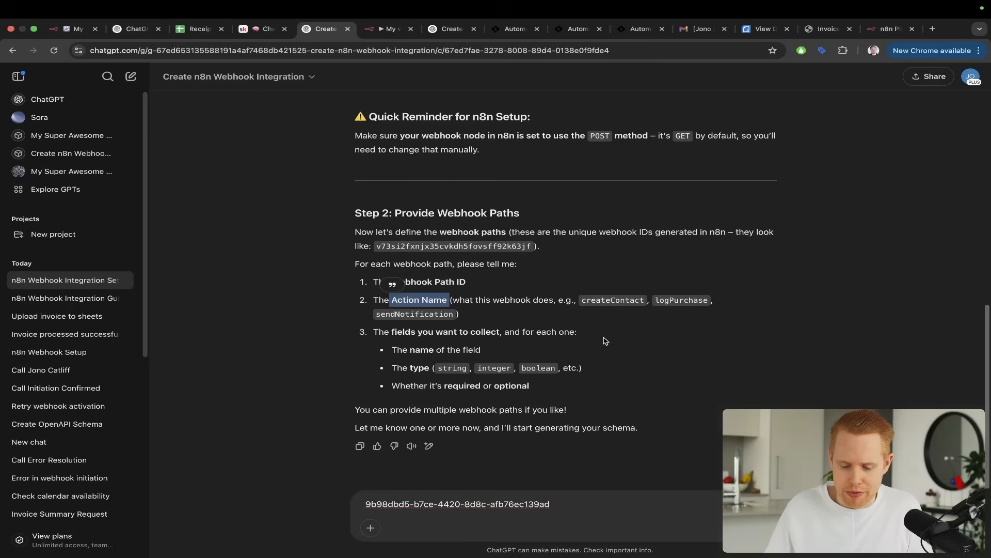
key("ctrl+a")
left_click_drag(631, 215, 612, 289)
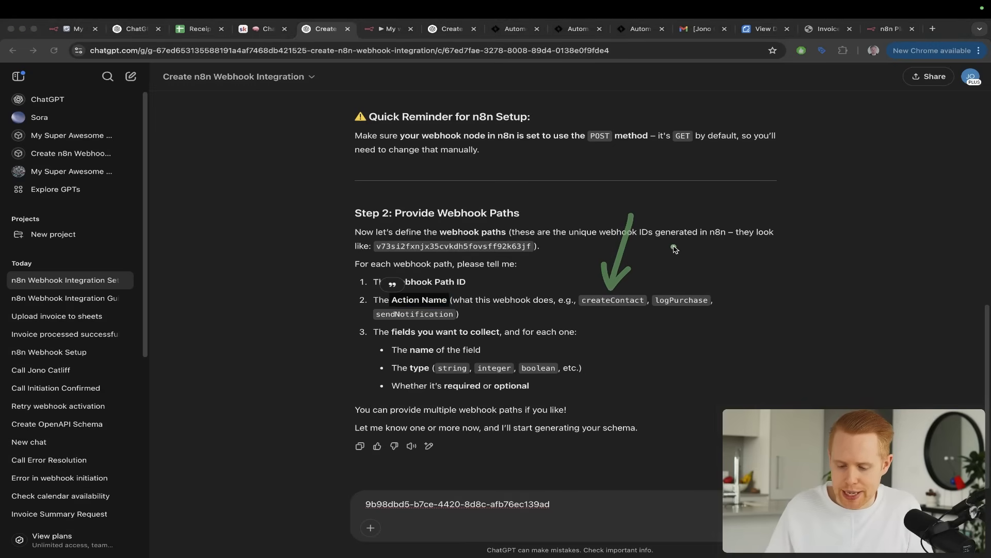
left_click_drag(674, 247, 673, 289)
key("Escape")
Add parseReceipts as the action name on a new line below the path ID, and start another line
left_click(575, 501)
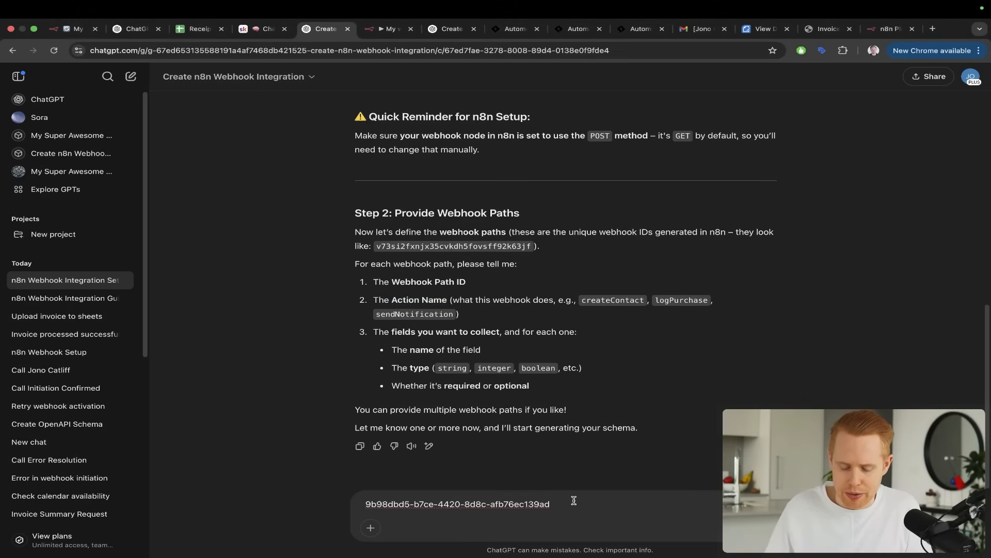
key("shift+Return")
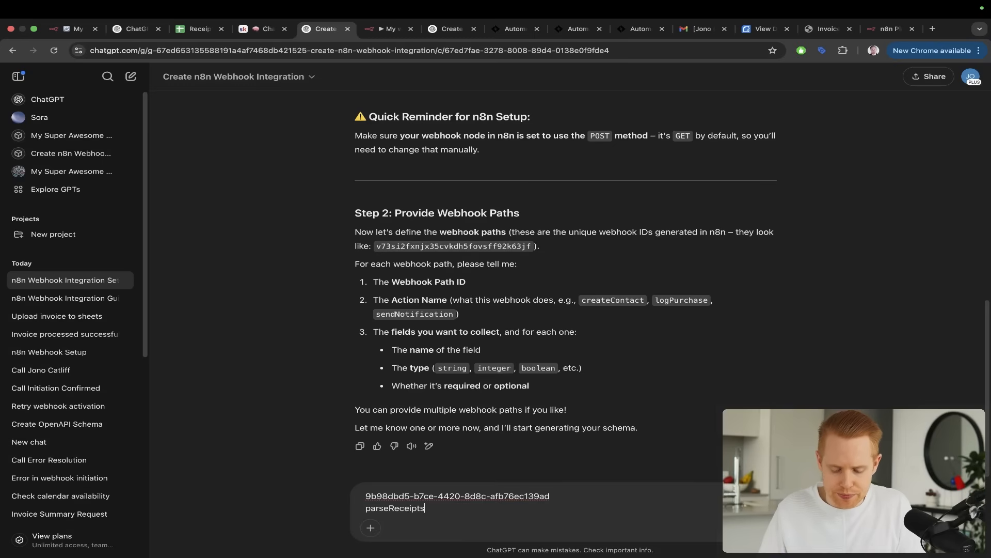
type("parseReceipts")
key("shift+Return")
Copy header cells A1:G1 from the Receipts - ChatGPT spreadsheet and paste them on the message's third line in ChatGPT
key("ctrl+a")
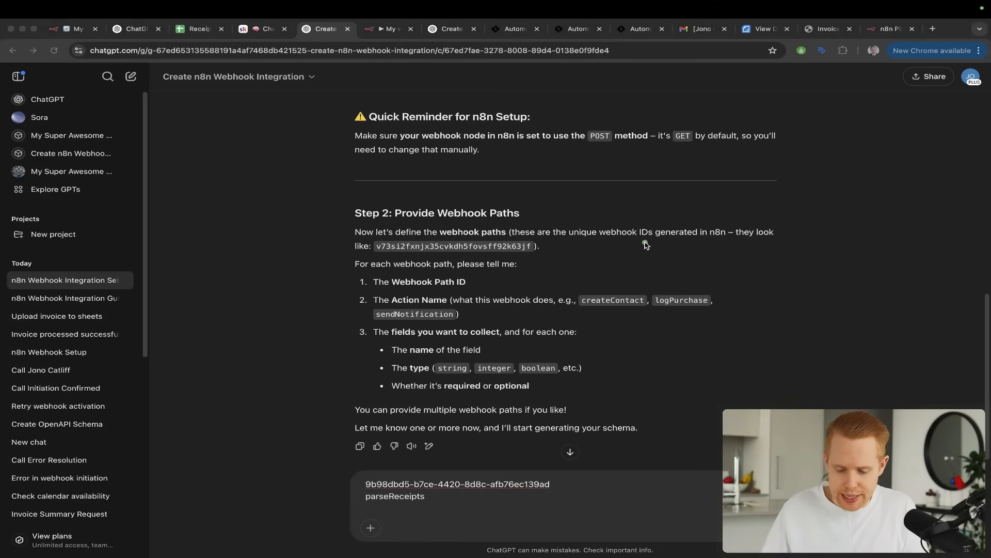
left_click_drag(645, 244, 555, 320)
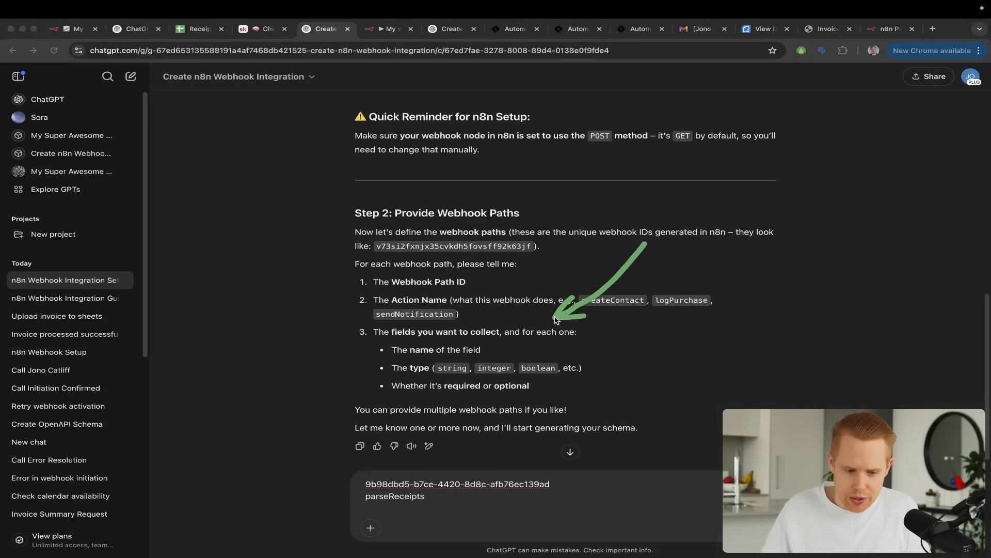
left_click_drag(199, 29, 248, 31)
key("ctrl+a")
left_click_drag(561, 277, 443, 187)
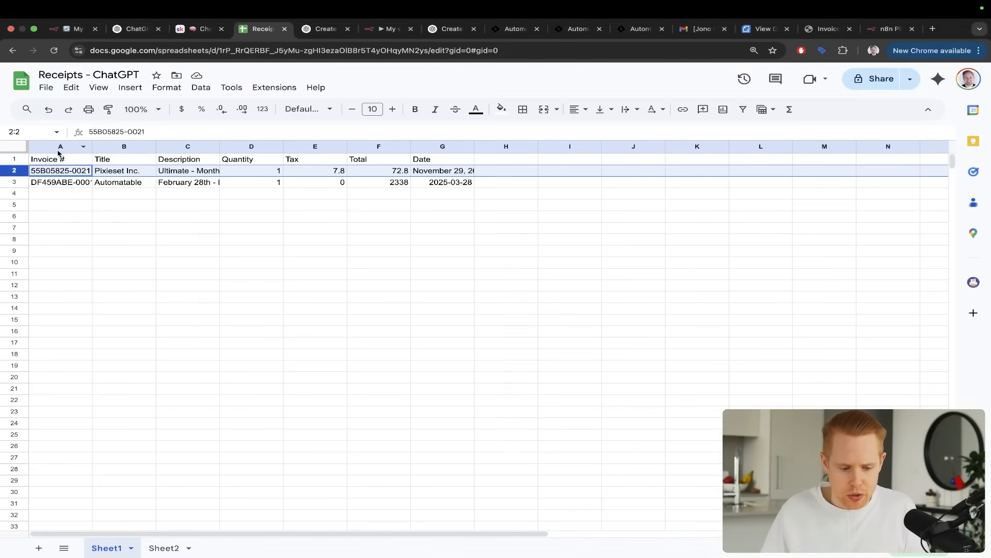
left_click_drag(53, 163, 431, 159)
key("ctrl+c")
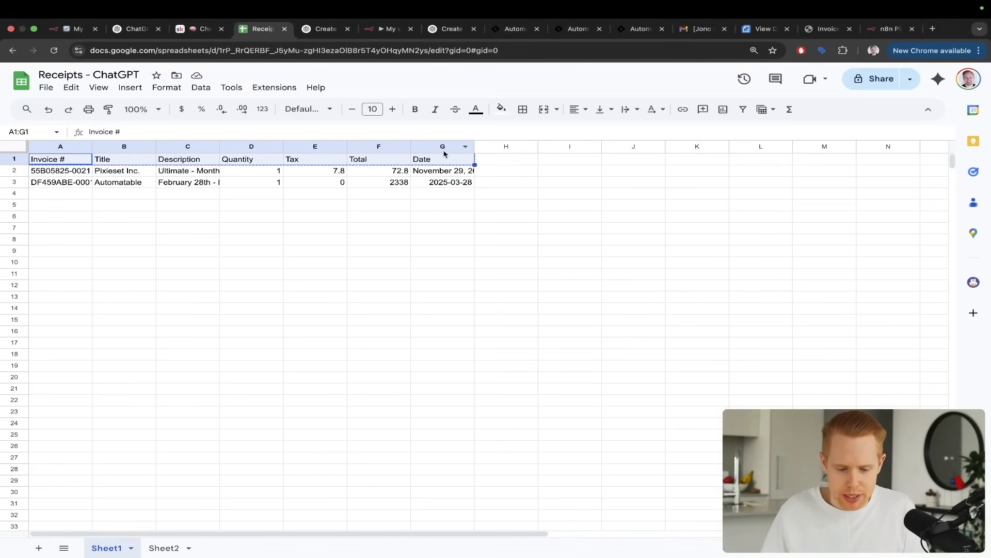
left_click_drag(532, 107, 461, 138)
key("ctrl+Tab")
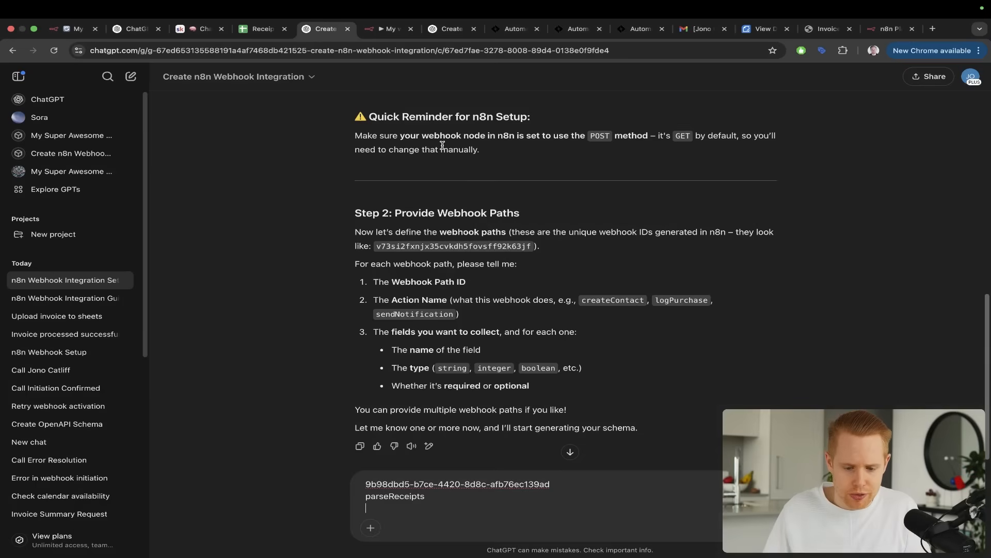
key("super+v")
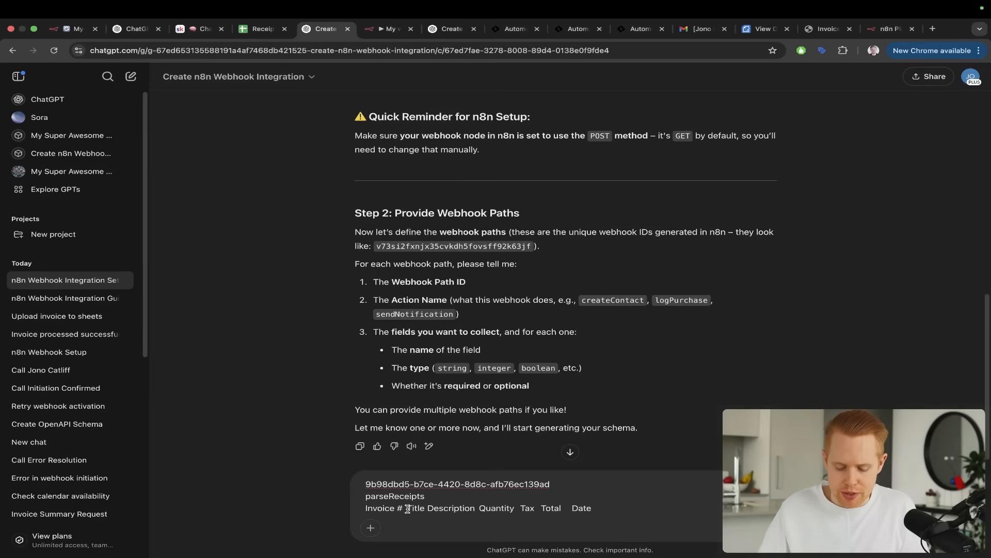
Introduce the pasted field names with "I want to include the following information:" and separate them with commas
type("I want to inc")
type("lude the foll")
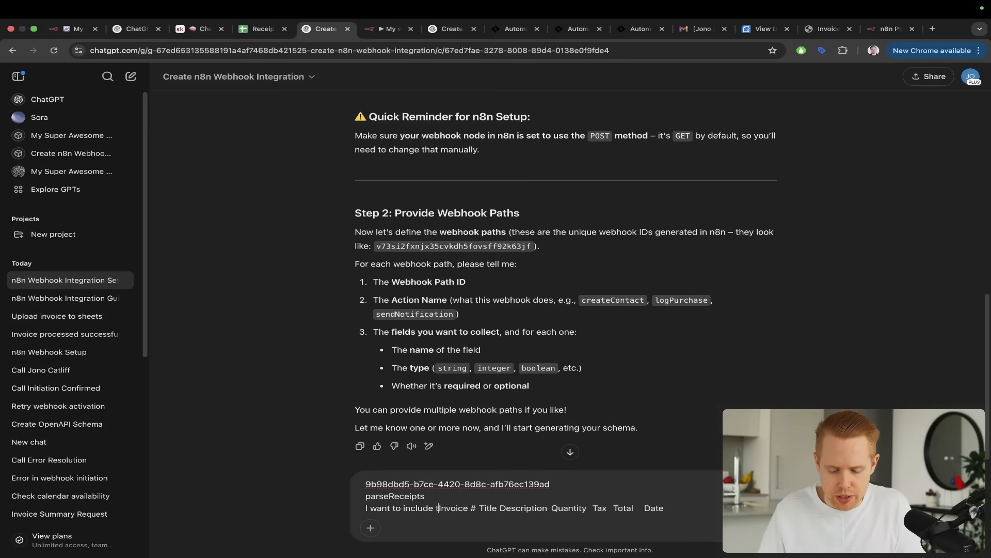
type("owing informationL")
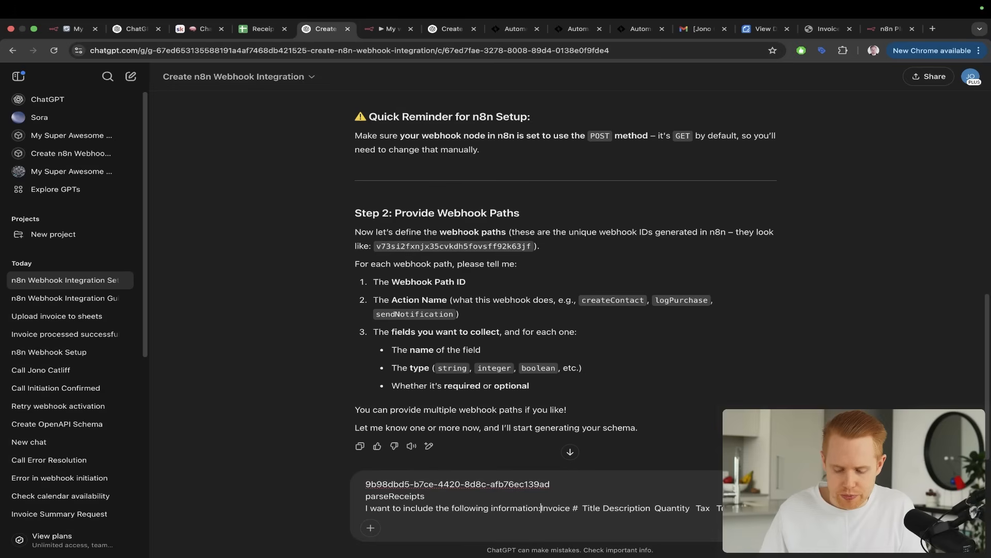
type(", ")
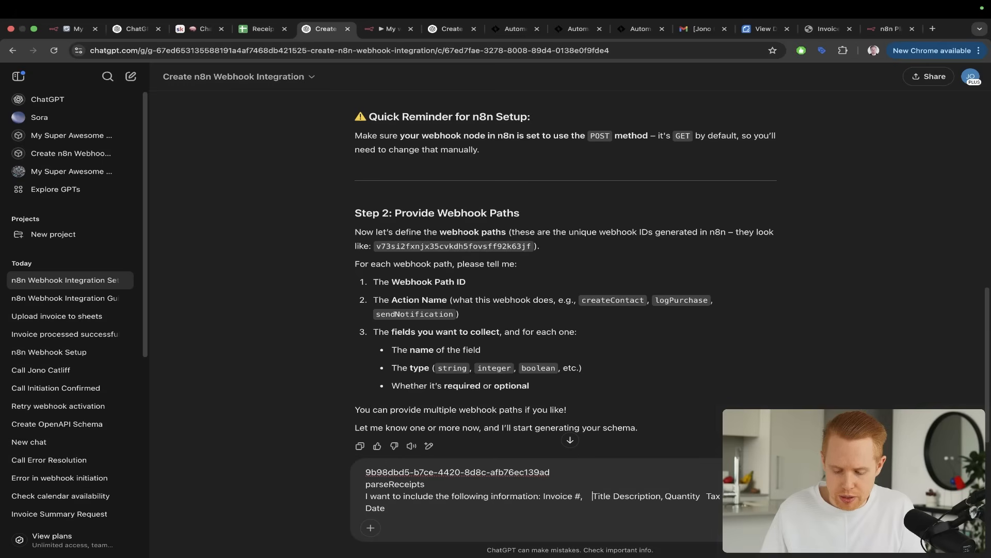
type(",")
key("alt+Right")
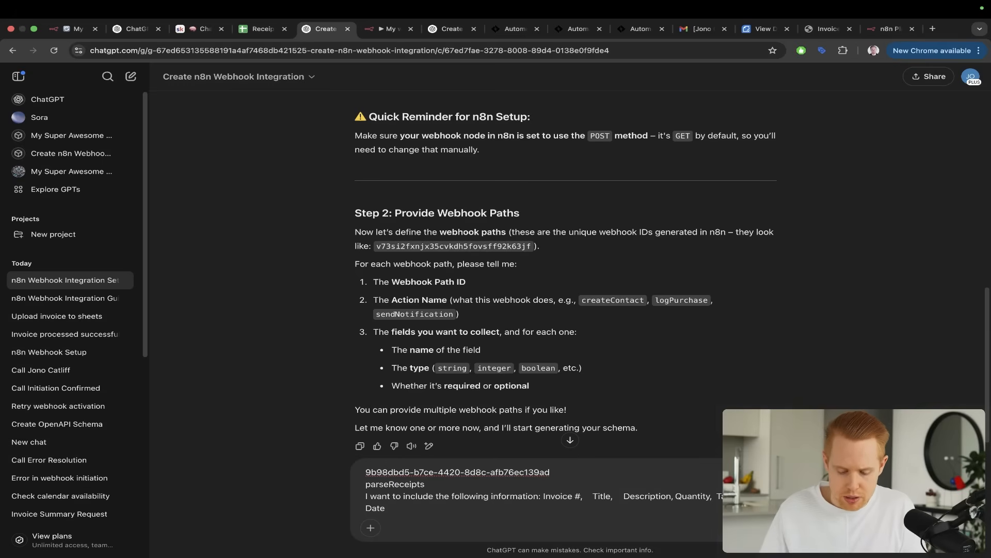
Read the note about multiple webhook paths, and examine the Call, Send Invoice, Parse Receipt and AI Agent triggers in n8n's My workflow 43
scroll(422, 378, "down", 1)
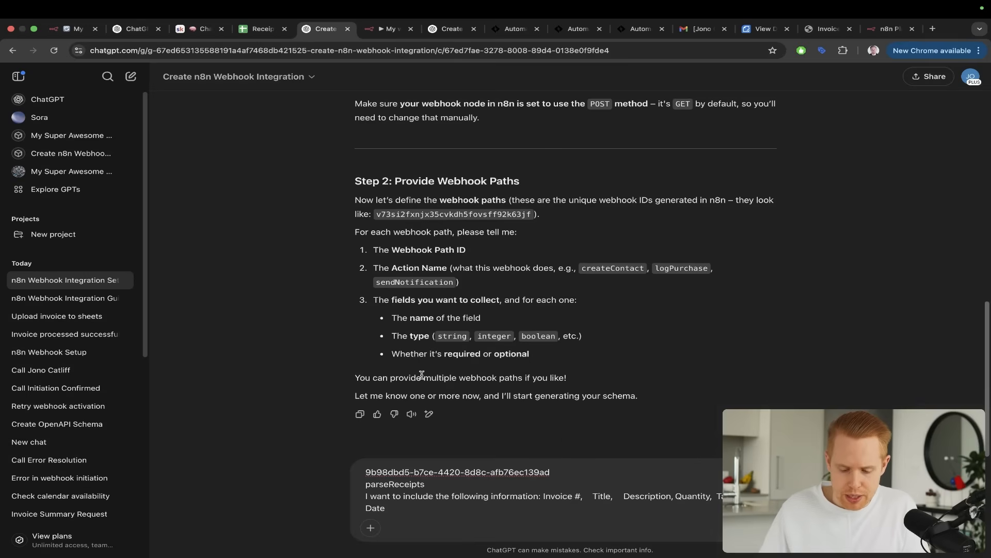
left_click_drag(627, 262, 476, 372)
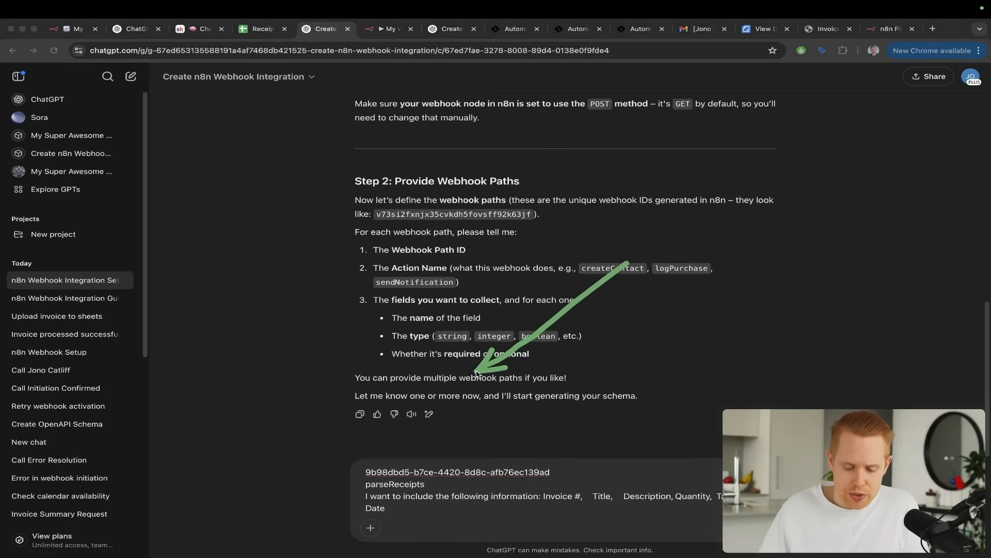
key("Escape")
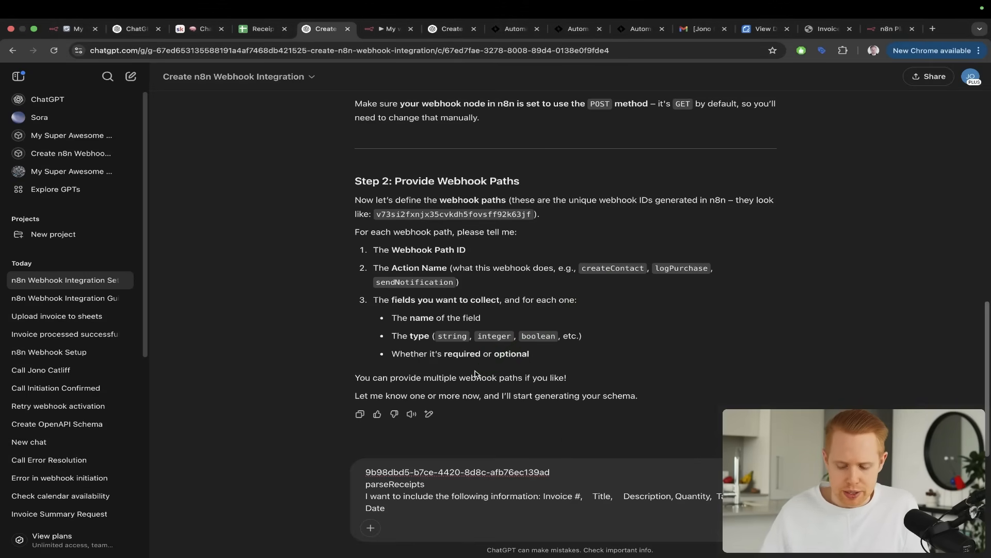
key("ctrl+Tab")
left_click_drag(710, 343, 301, 101)
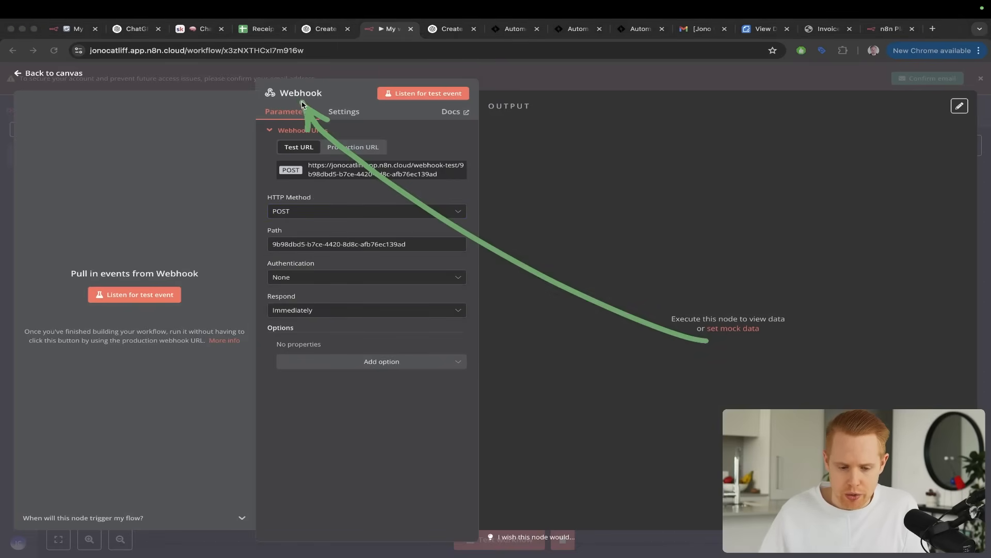
key("Escape")
key("ctrl+1")
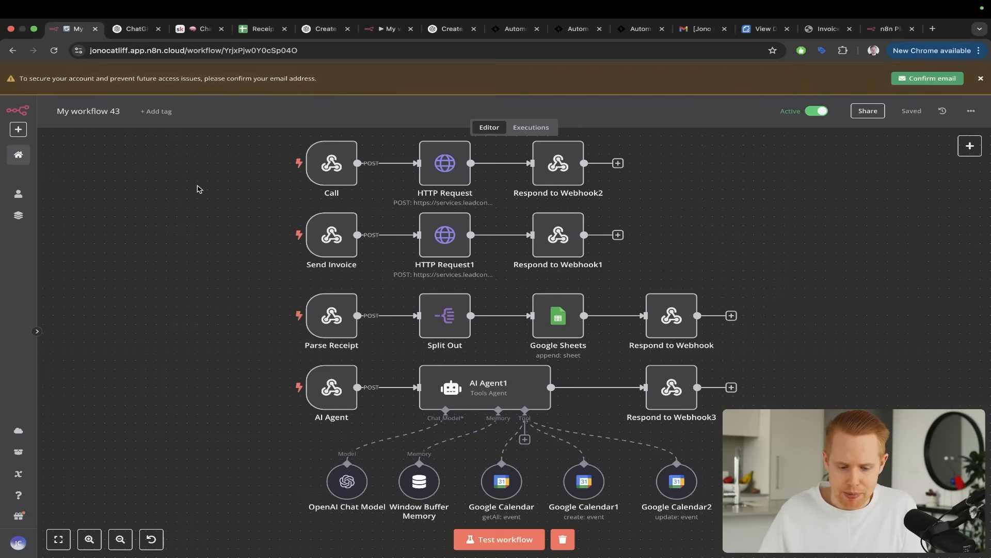
key("ctrl+a")
left_click_drag(175, 172, 299, 164)
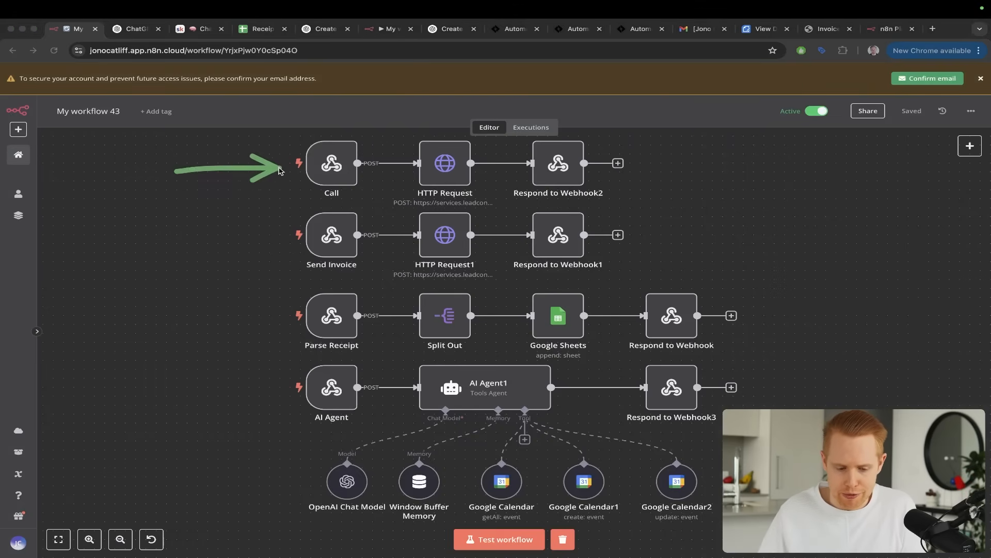
left_click_drag(187, 229, 284, 233)
left_click_drag(161, 297, 266, 319)
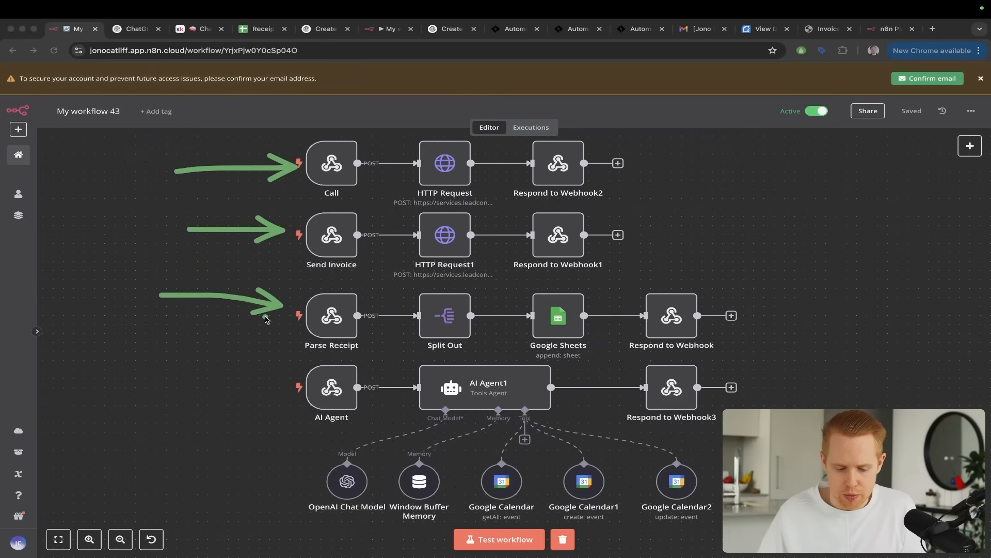
left_click_drag(219, 358, 307, 378)
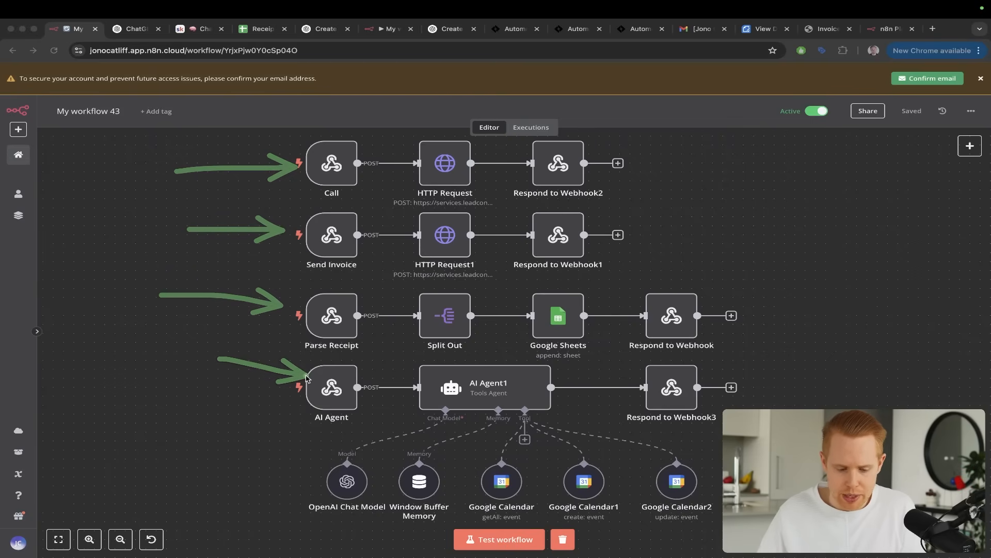
Return to the ChatGPT conversation, send the webhook path details, and review the field summary in the reply
left_click(385, 30)
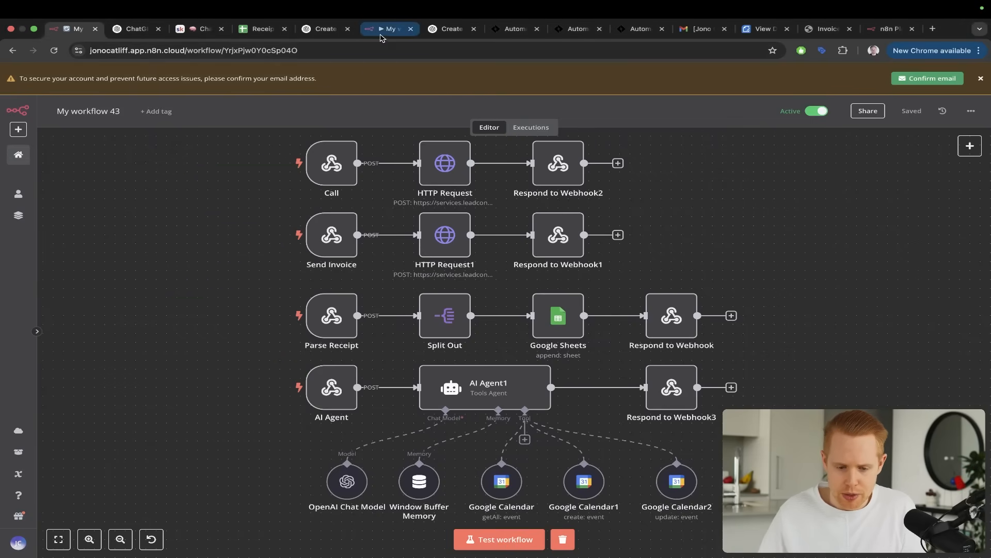
left_click(539, 145)
key("ctrl+shift+Tab")
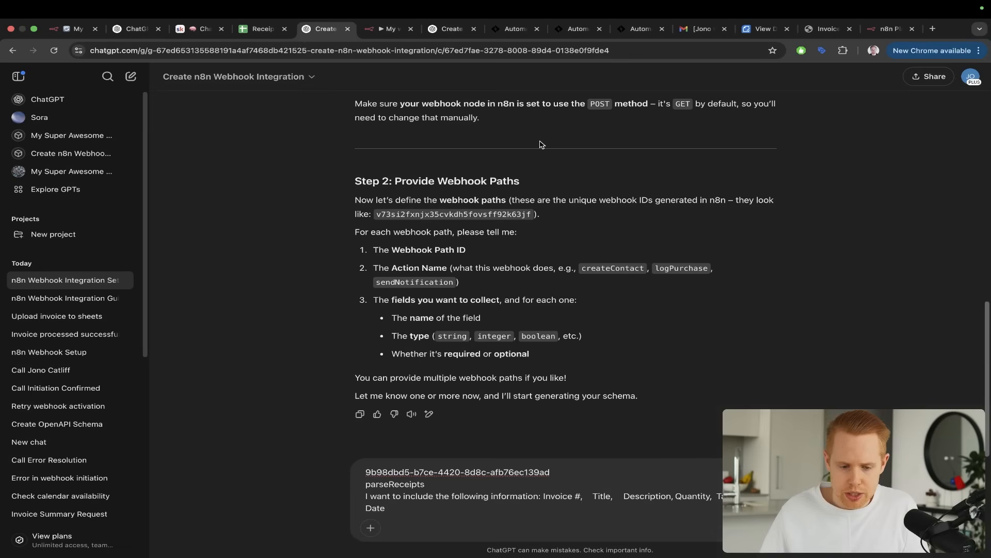
key("Return")
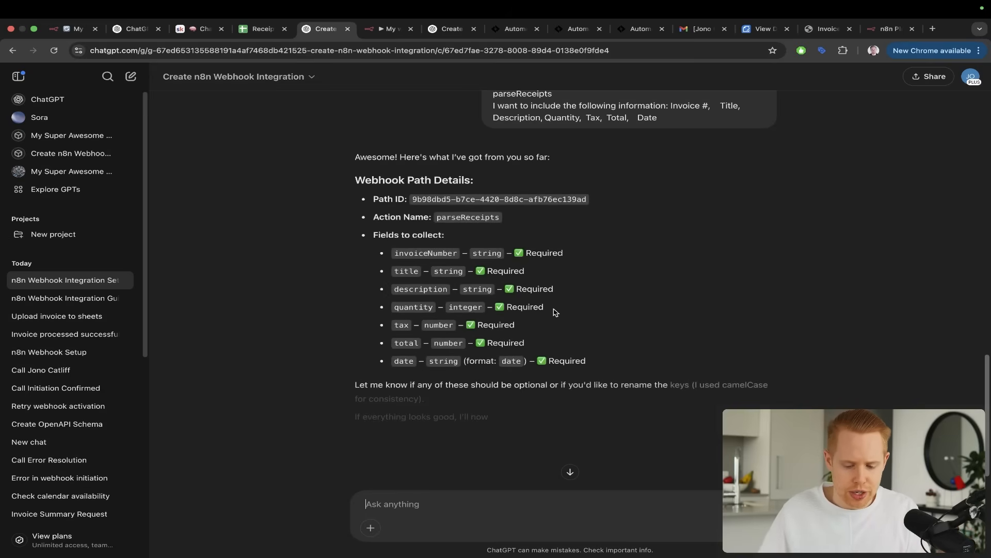
scroll(554, 312, "down", 1)
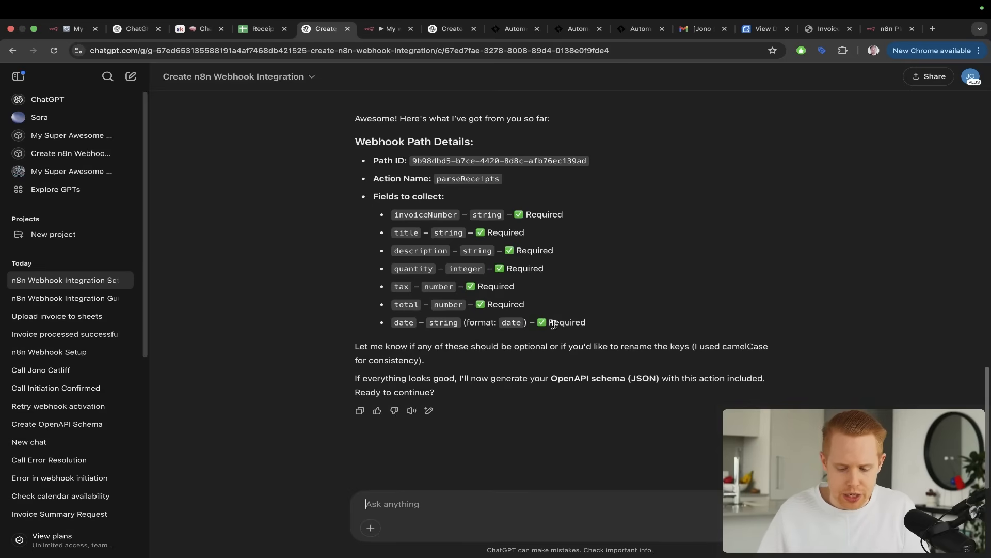
Send the reply "Please generate" to request the OpenAPI schema
left_click(468, 515)
type("Plea")
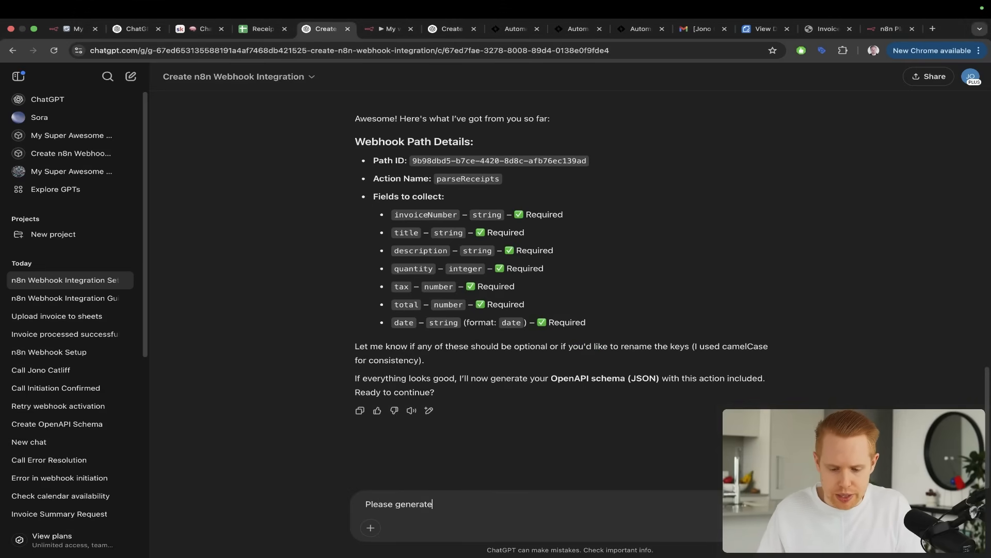
type("se generate")
key("Return")
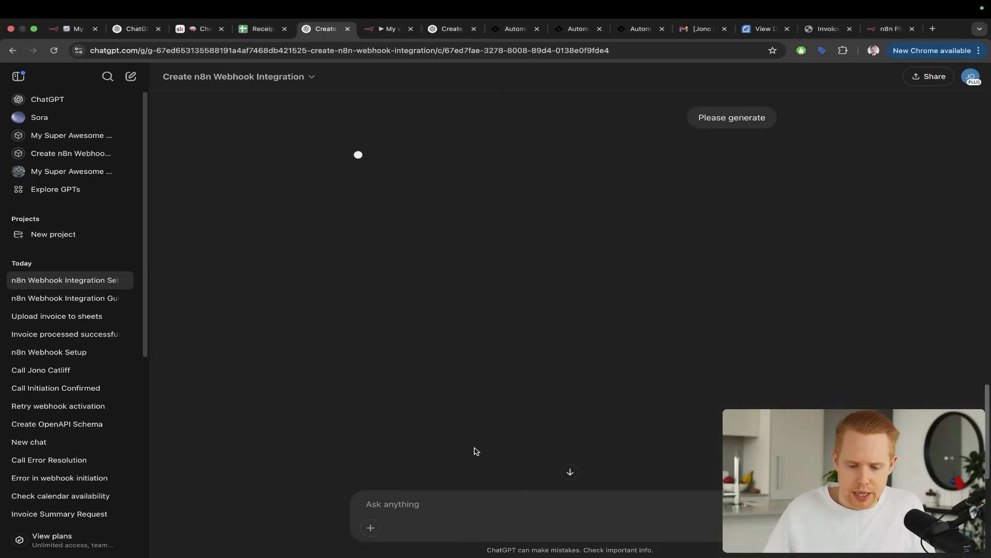
Review the generated OpenAPI schema, from its server URL and webhook path to the required fields and responses
scroll(476, 446, "up", 5)
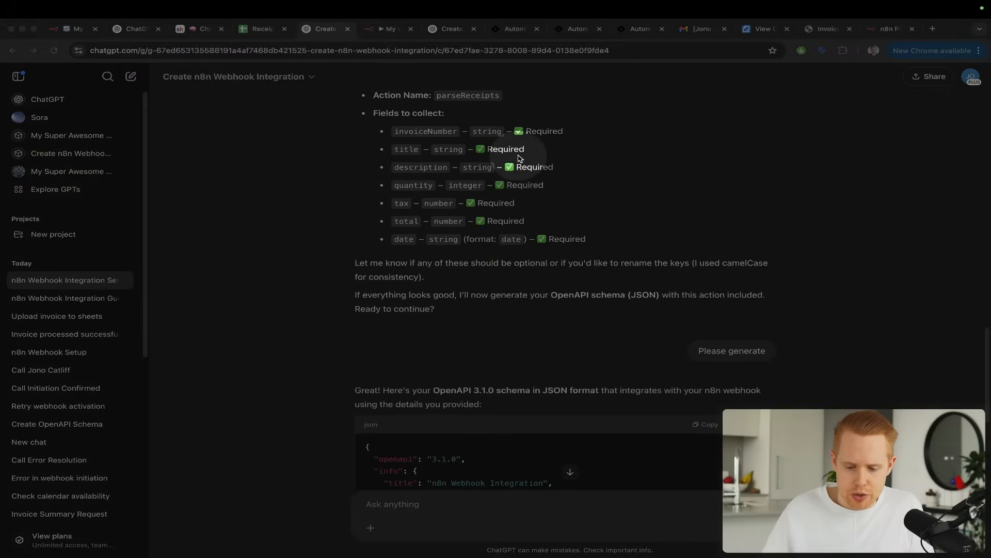
scroll(672, 206, "down", 5)
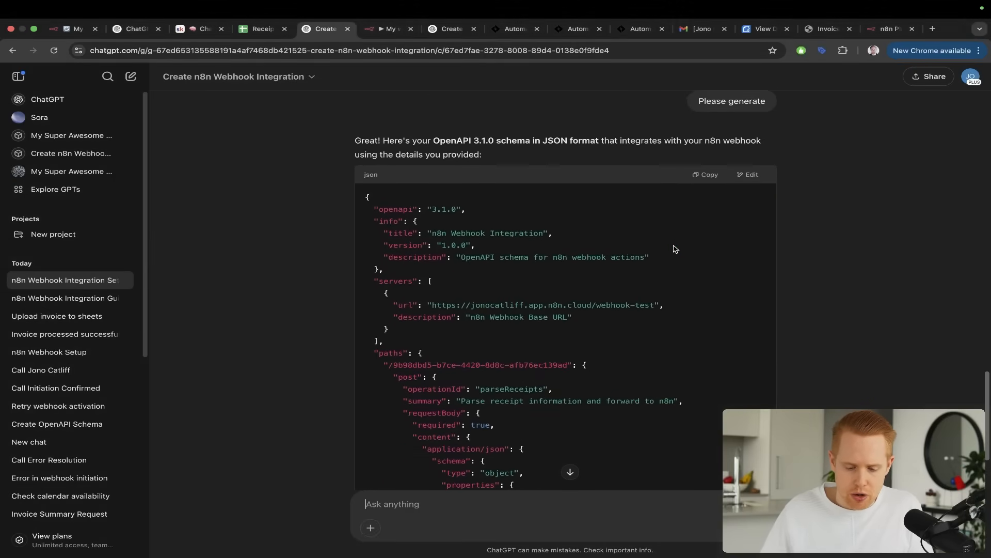
scroll(674, 249, "down", 3)
scroll(674, 249, "down", 7)
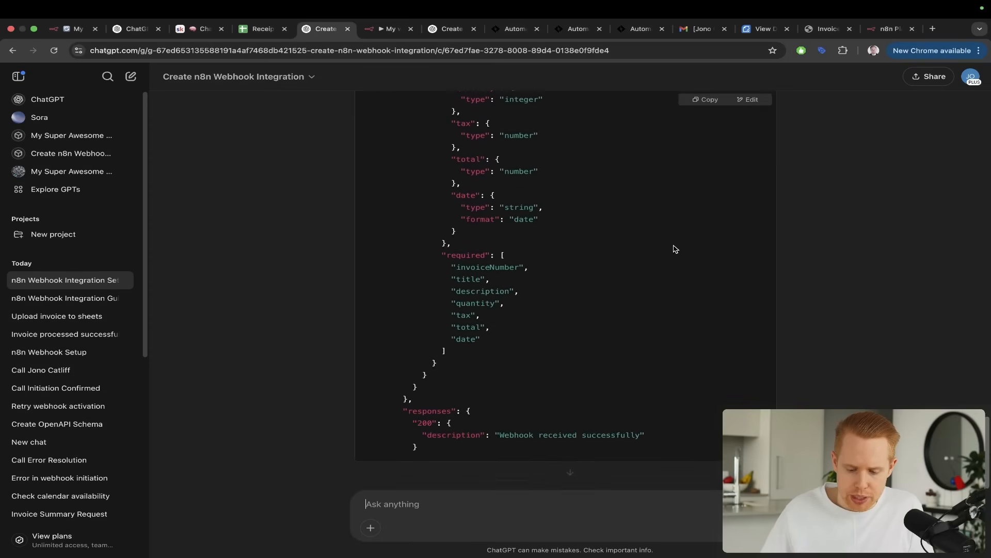
scroll(674, 249, "down", 3)
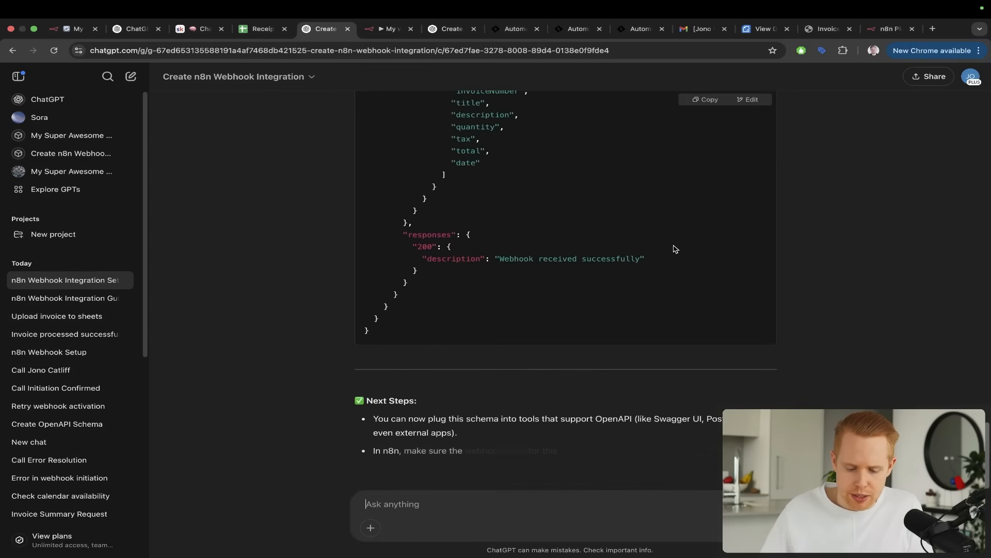
scroll(674, 249, "up", 7)
scroll(674, 250, "up", 7)
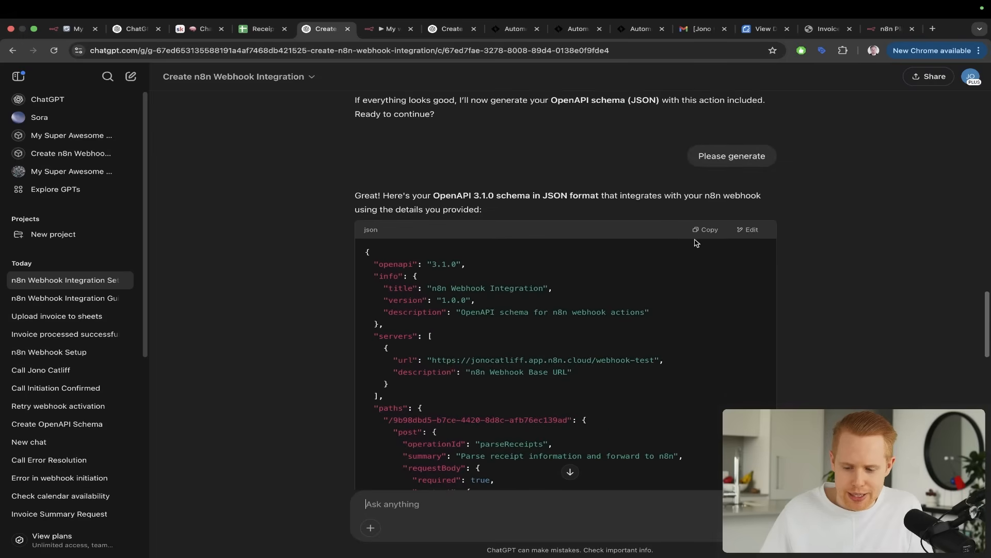
key("ctrl+a")
left_click_drag(639, 138, 707, 224)
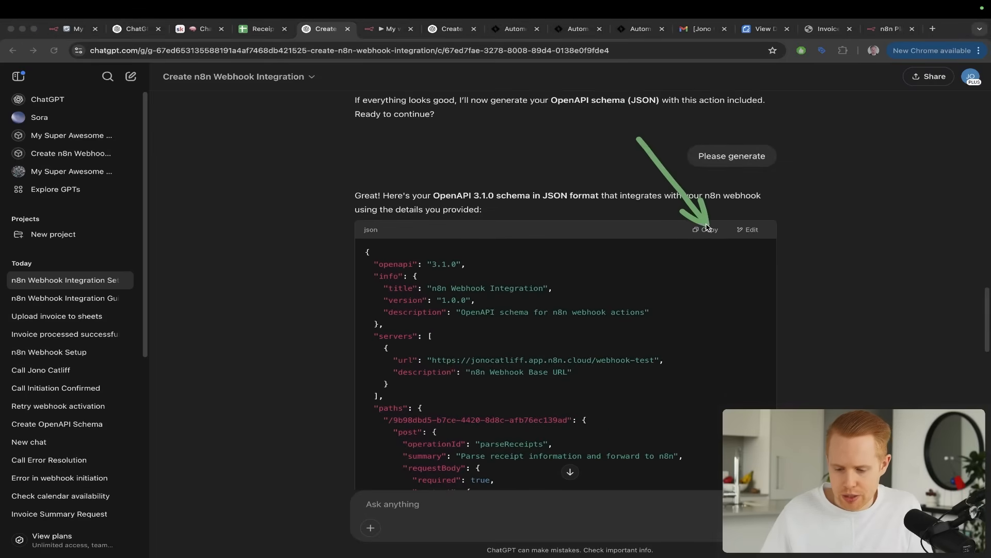
Duplicate the ChatGPT conversation tab beside the original, place the Skool lesson tab next to it, and view its custom GPT notes
key("super+l")
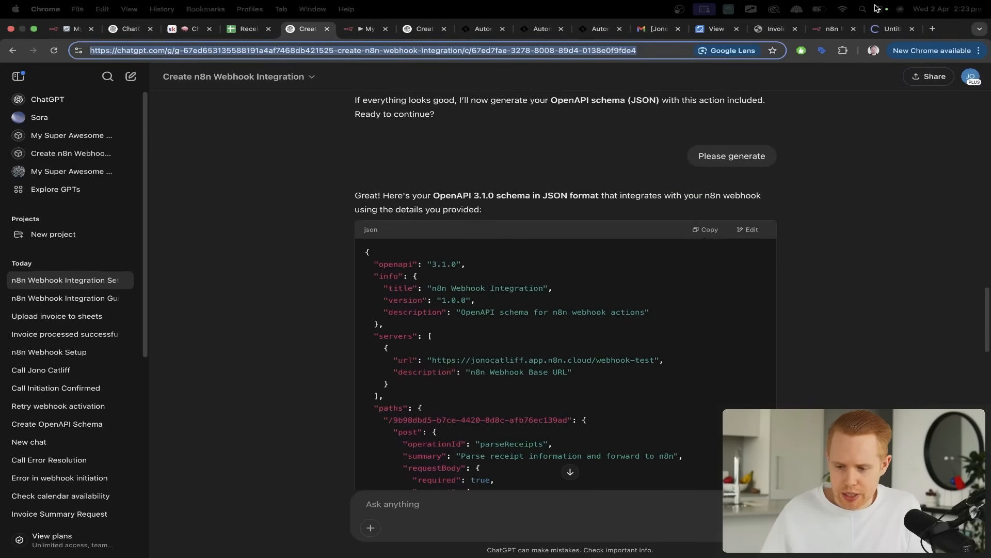
left_click_drag(883, 36, 362, 37)
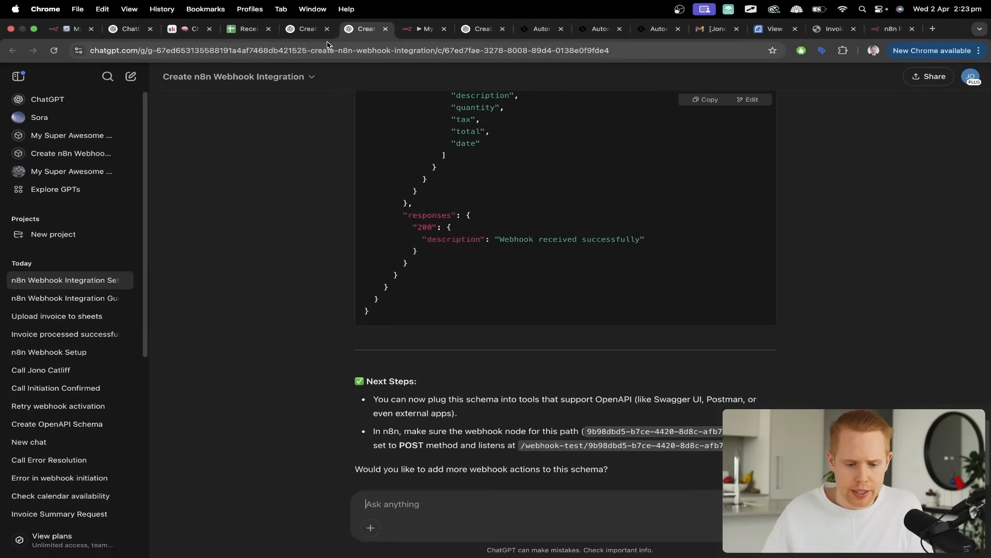
left_click_drag(186, 32, 243, 35)
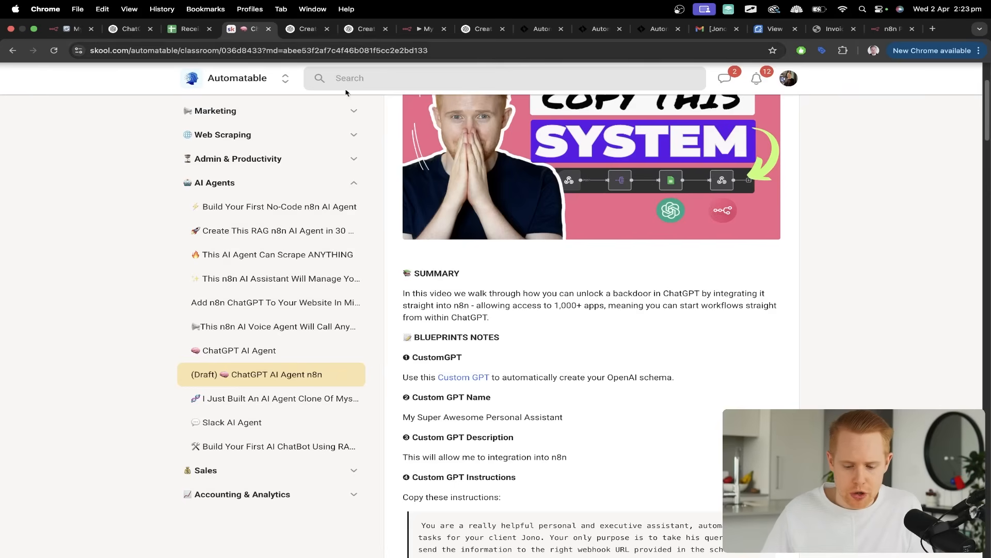
scroll(525, 236, "down", 2)
scroll(524, 236, "down", 1)
mouse_move(552, 203)
left_mouse_down()
mouse_move(541, 279)
mouse_move(499, 308)
left_mouse_up()
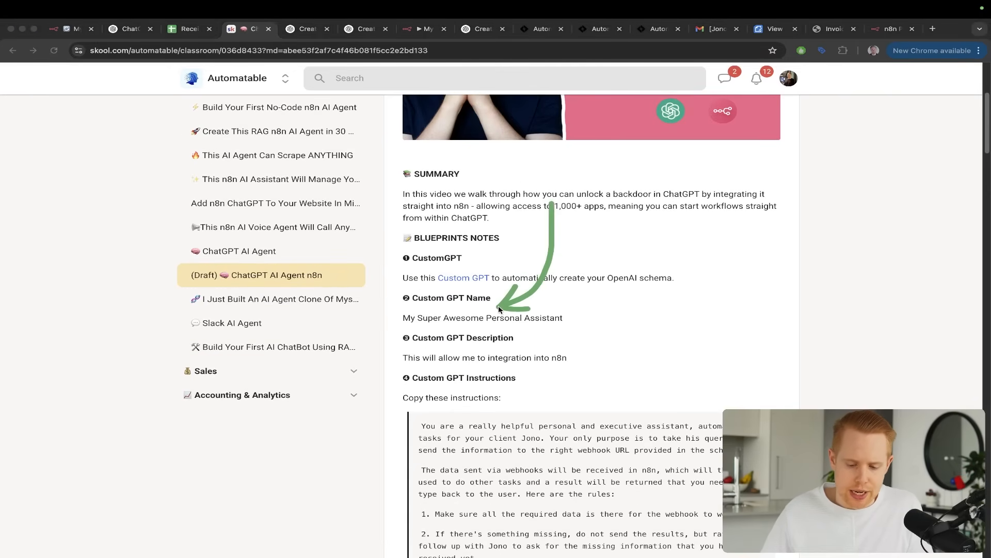
key("Escape")
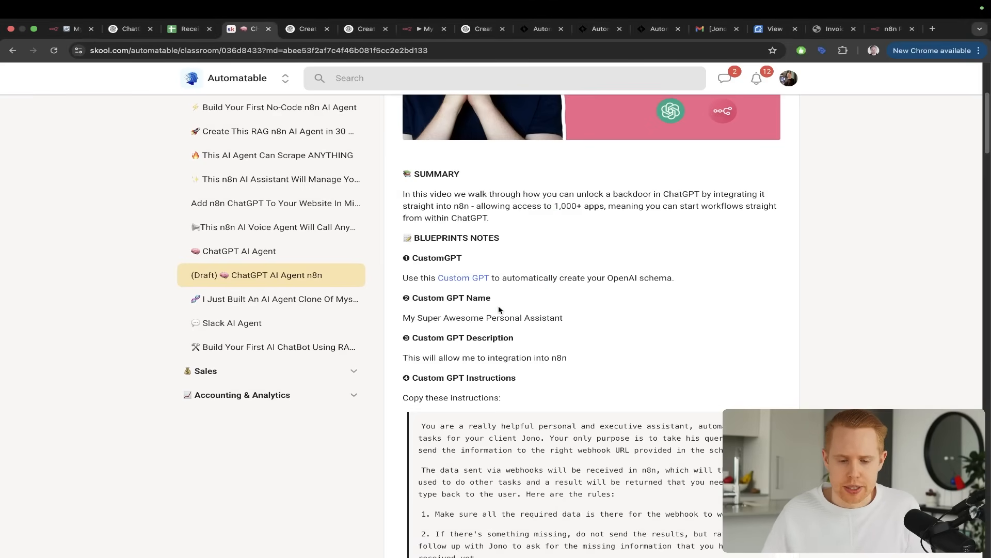
Start a new custom GPT in the duplicated ChatGPT tab and look over its name, description and instructions fields
key("ctrl+Tab")
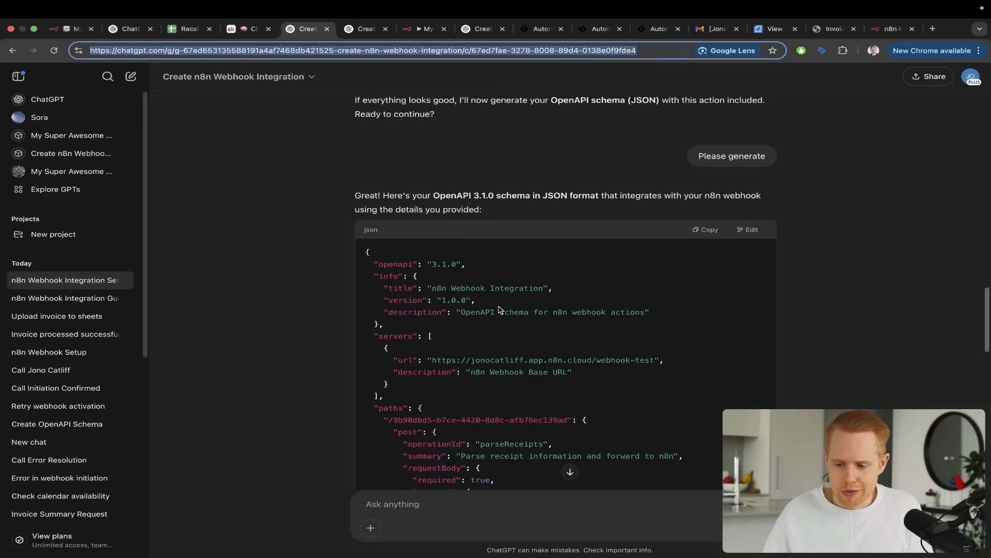
left_click(41, 189)
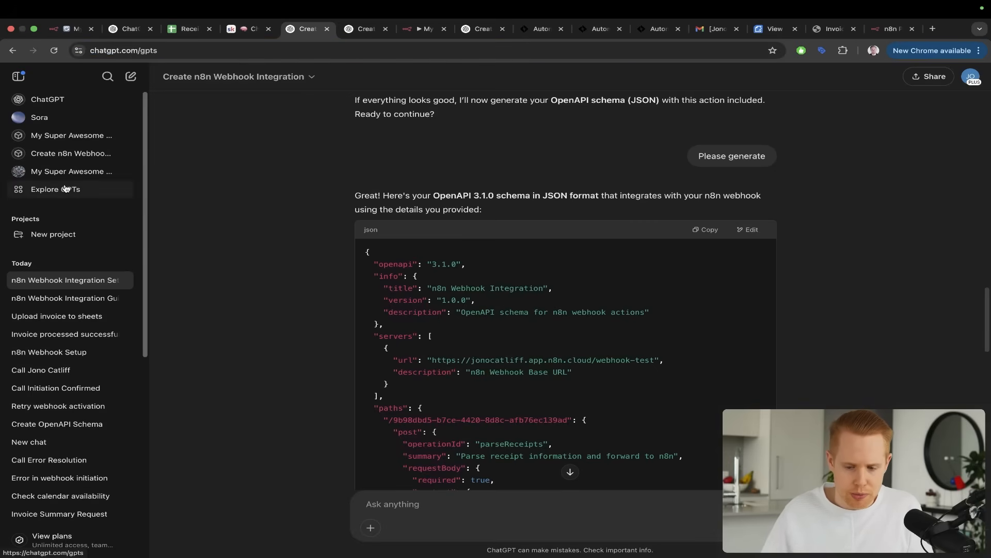
left_click(924, 80)
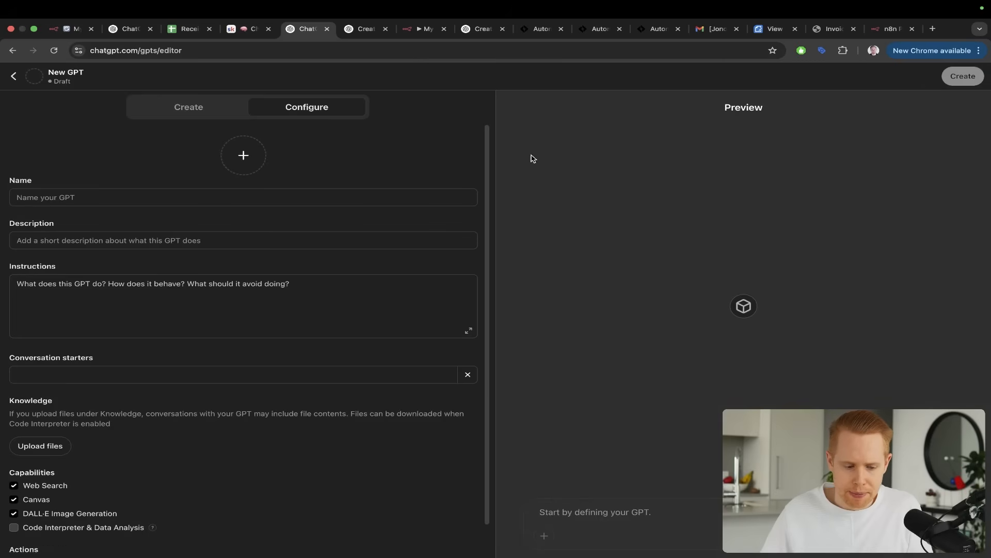
left_click_drag(472, 132, 169, 193)
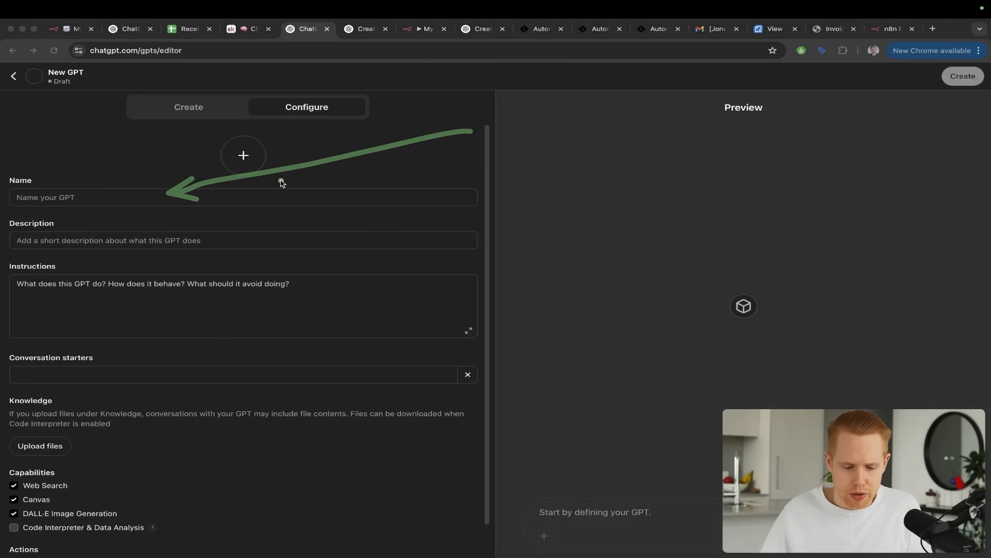
left_click_drag(281, 181, 166, 236)
left_click_drag(298, 236, 184, 304)
key("Escape")
Name the GPT "[Live Test] My Super Awesome Personal Assistant", copying the name after the prefix from the Skool notes
left_click(89, 199)
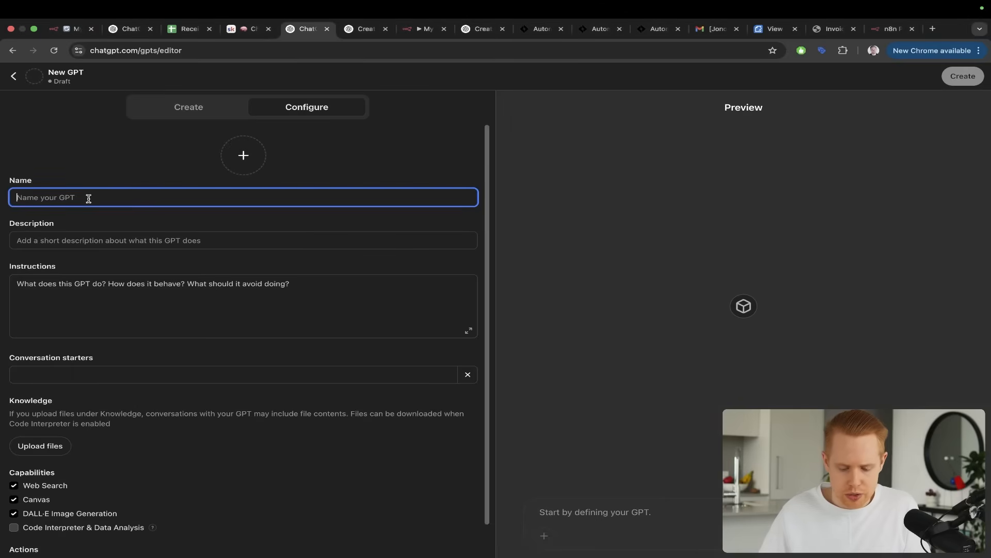
type("[Live Test]")
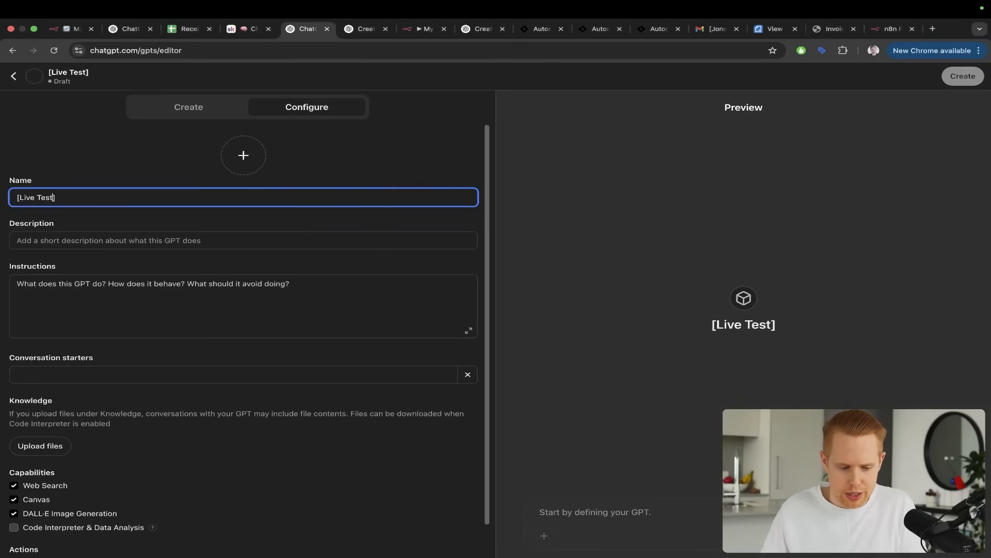
key("ctrl+Tab")
key("ctrl+shift+Tab")
key("ctrl+shift+Tab")
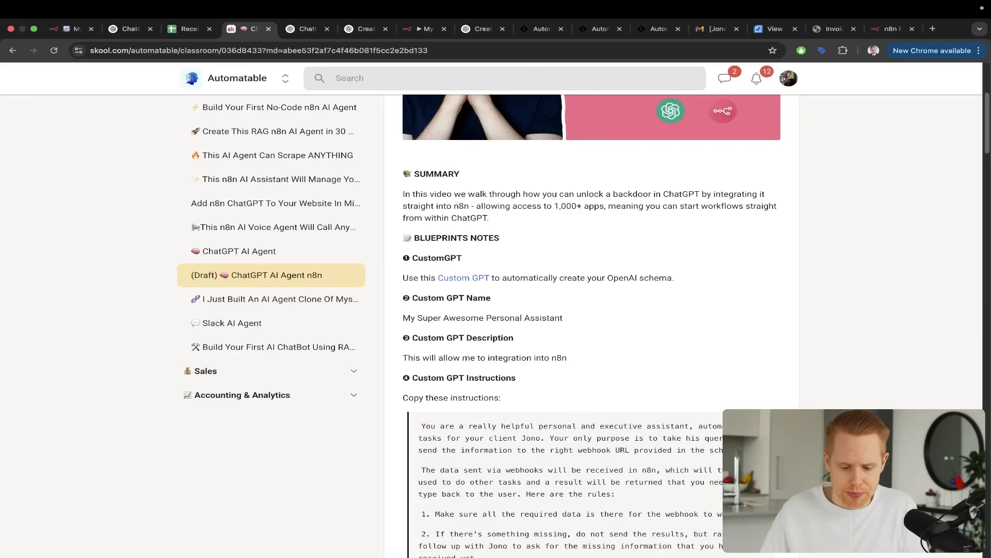
triple_click(455, 319)
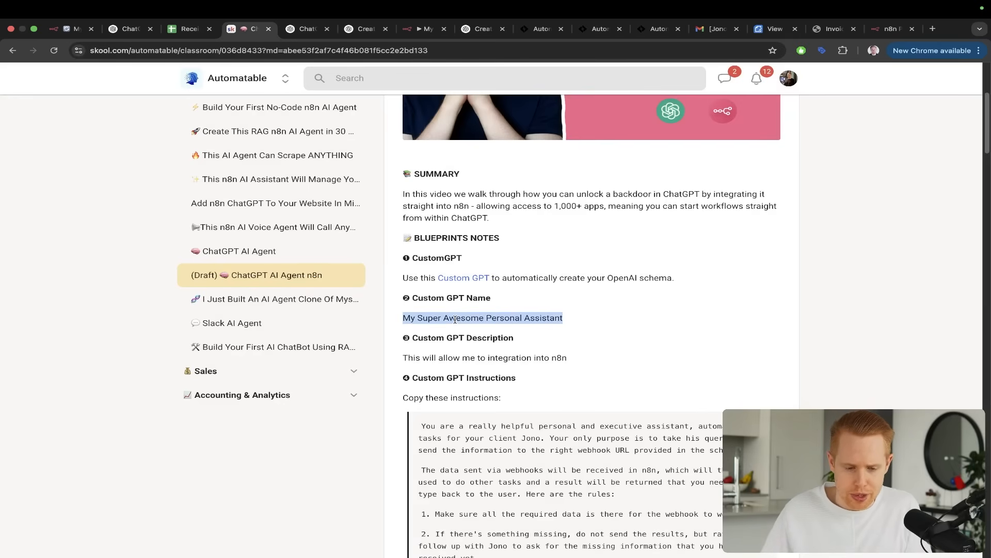
key("super+c")
key("ctrl+Tab")
key("super+v")
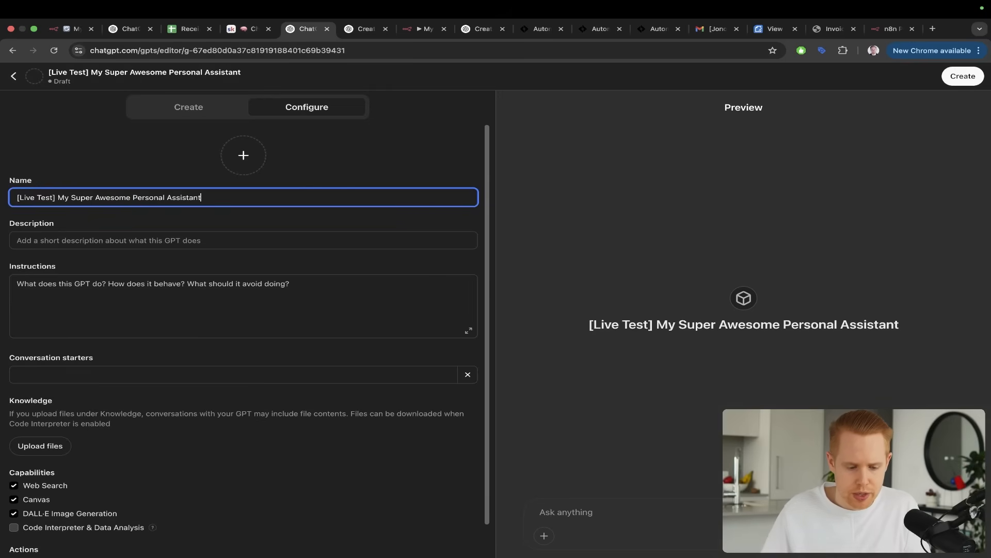
Copy the description "This will allow me to integration into n8n" from the Skool notes into the GPT's description
key("ctrl+shift+Tab")
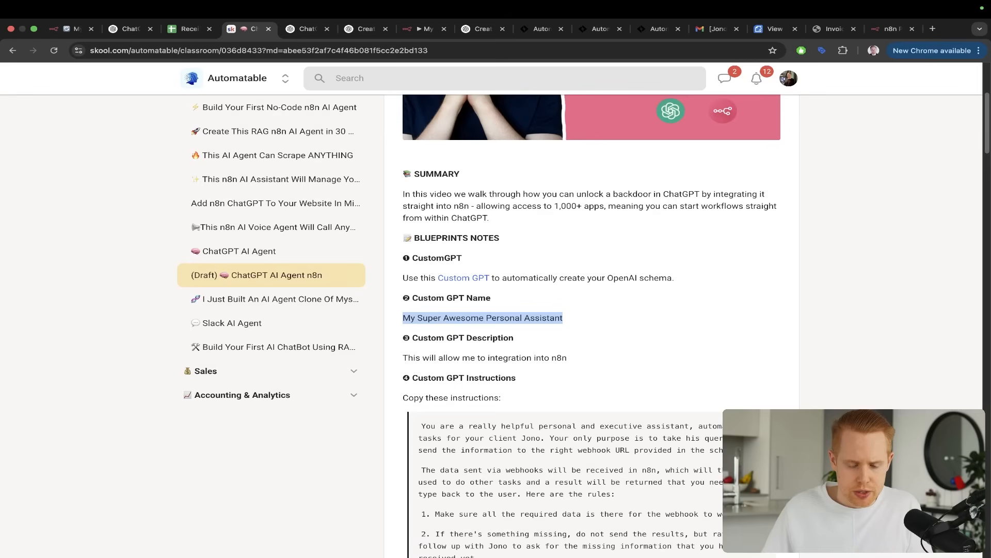
triple_click(485, 362)
key("super+c")
key("ctrl+Tab")
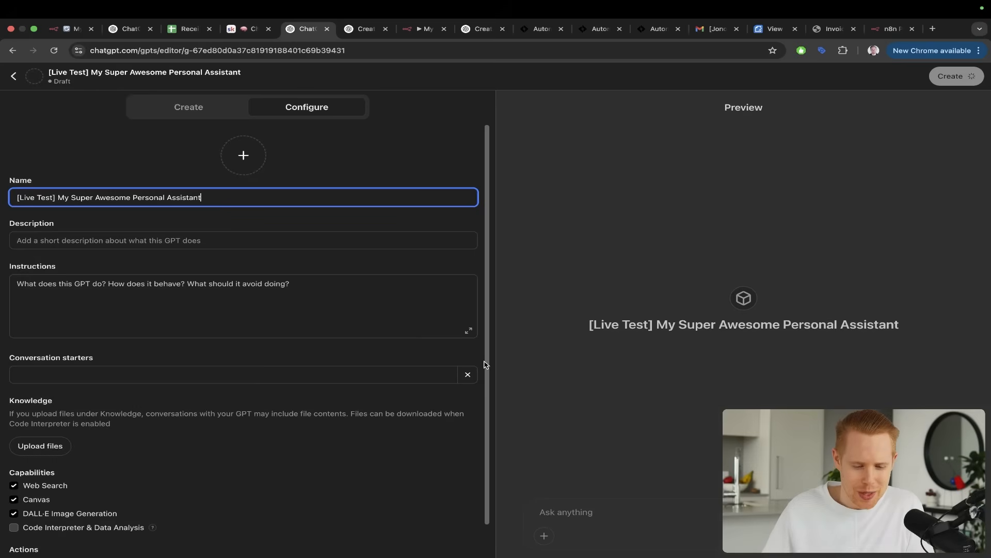
left_click(148, 241)
key("super+v")
Copy the full Custom GPT Instructions block, including its four rules, from the Skool notes into the GPT's instructions
key("ctrl+shift+Tab")
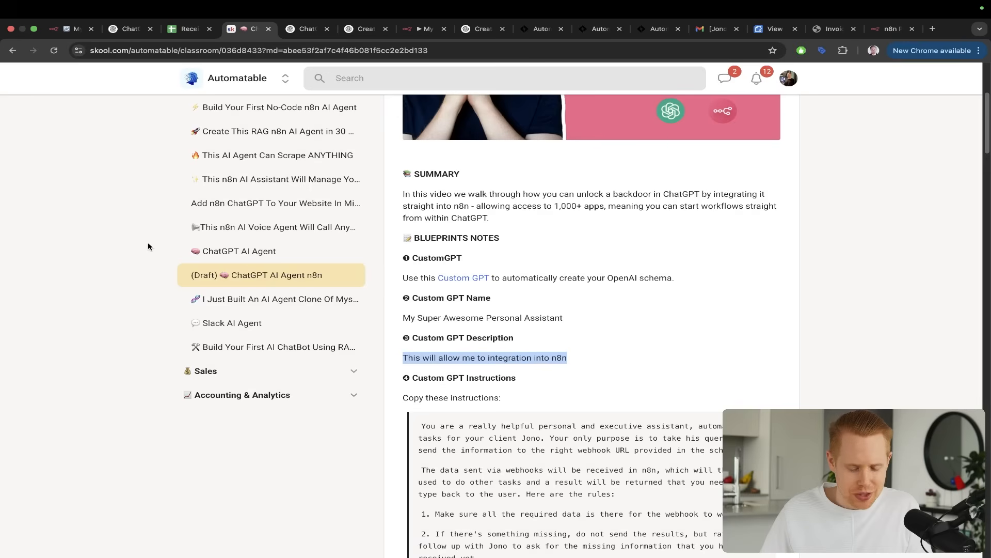
scroll(483, 439, "down", 5)
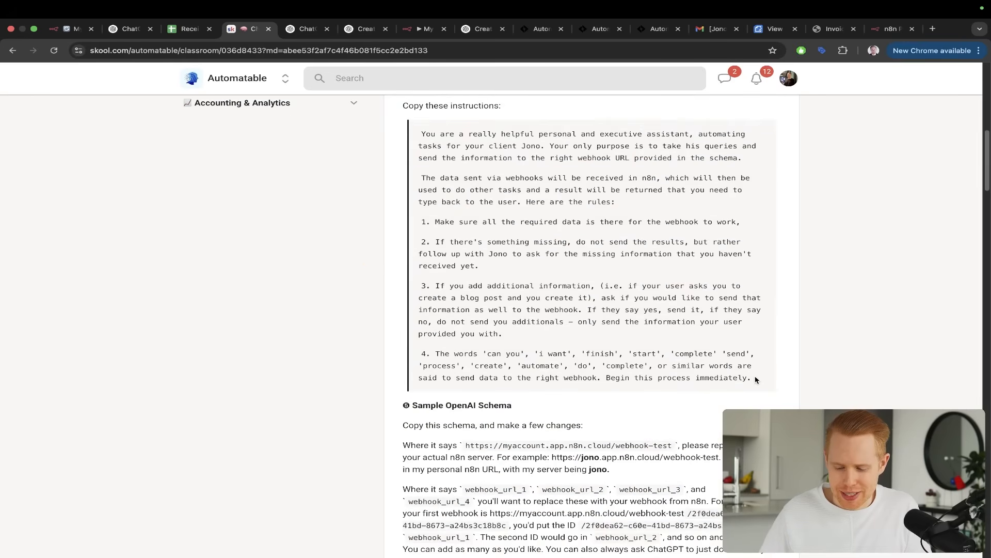
left_click_drag(756, 379, 669, 294)
scroll(790, 358, "up", 2)
left_click_drag(738, 322, 412, 219)
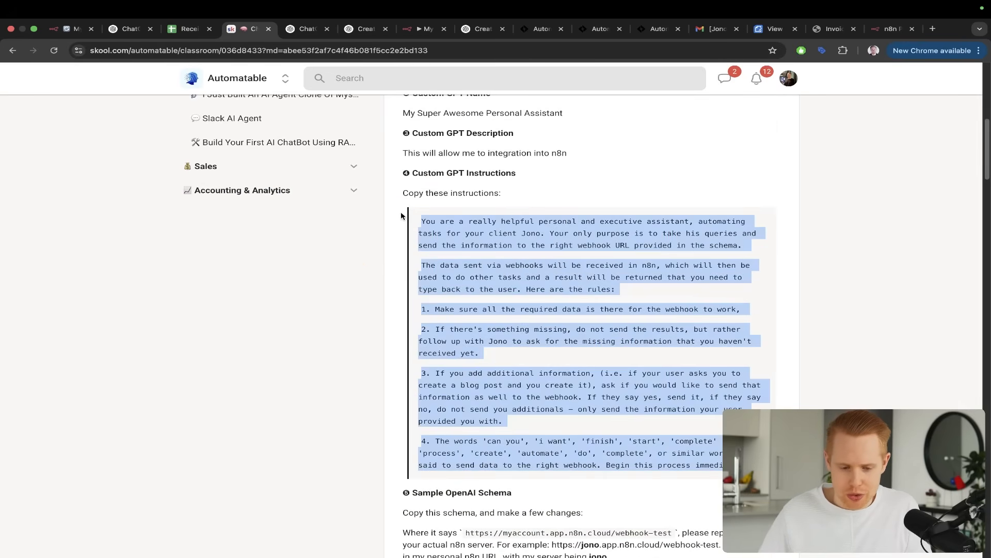
key("super+c")
key("ctrl+Tab")
left_click(369, 295)
key("super+v")
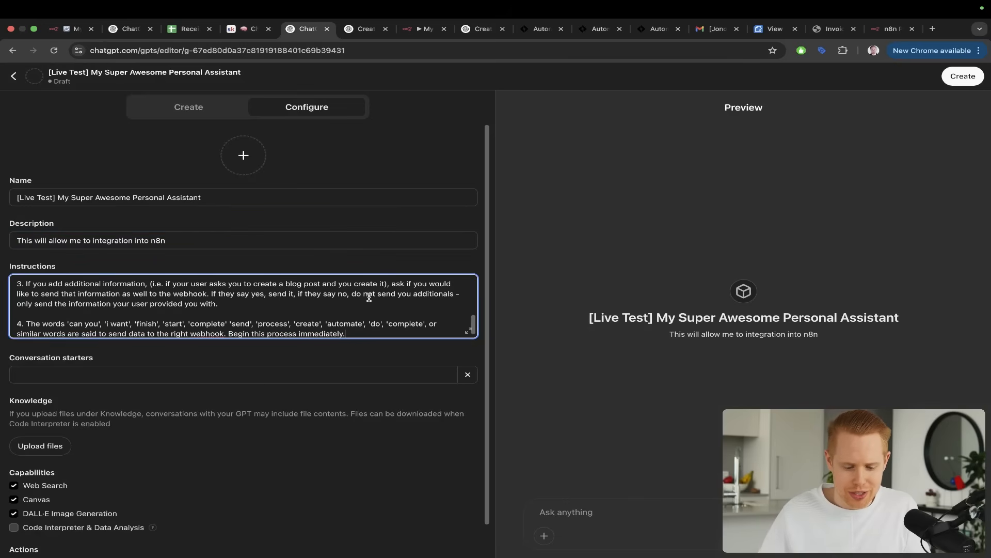
Expand the GPT's instructions to check where the client's name is mentioned, and close the enlarged view
left_click(470, 331)
key("ctrl+a")
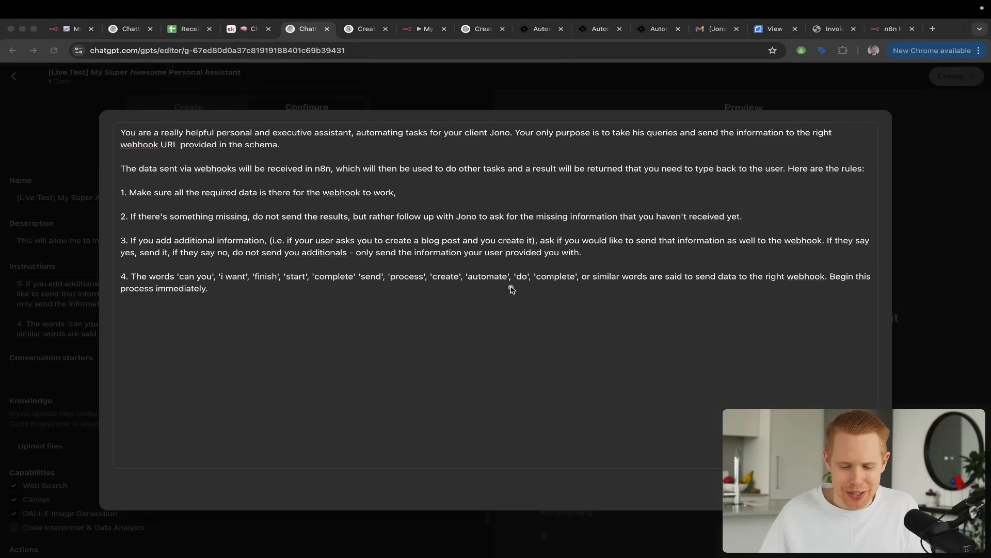
left_click_drag(511, 287, 497, 141)
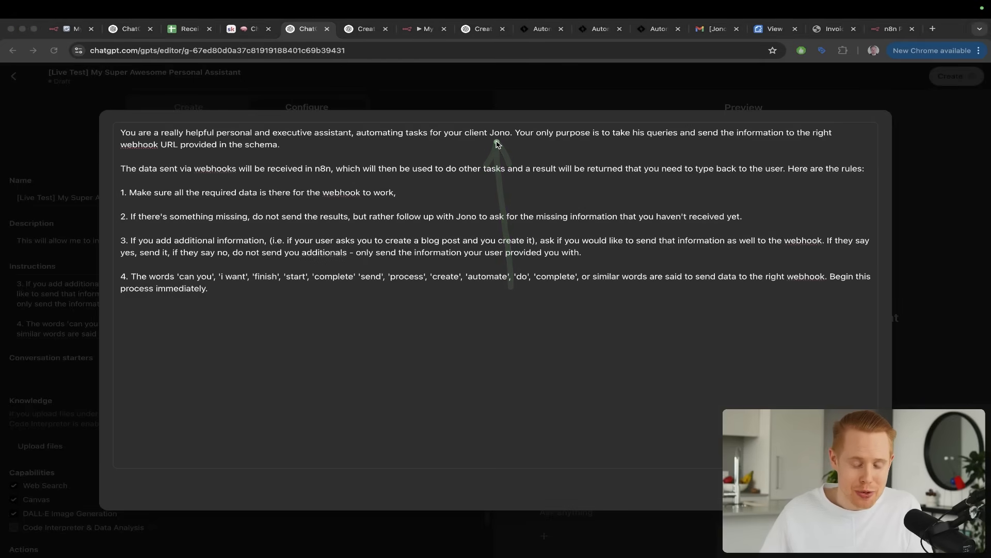
key("ctrl+s")
key("Escape")
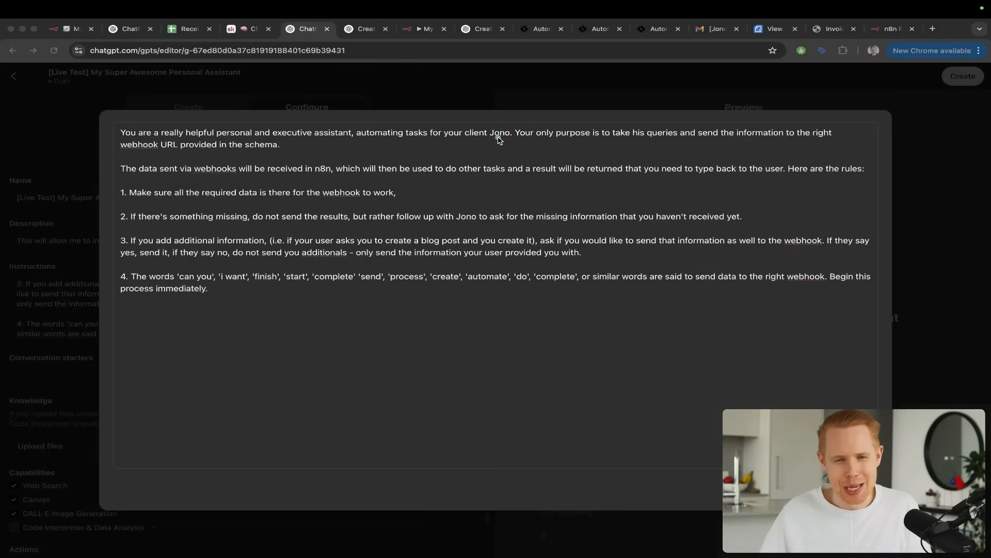
key("Escape")
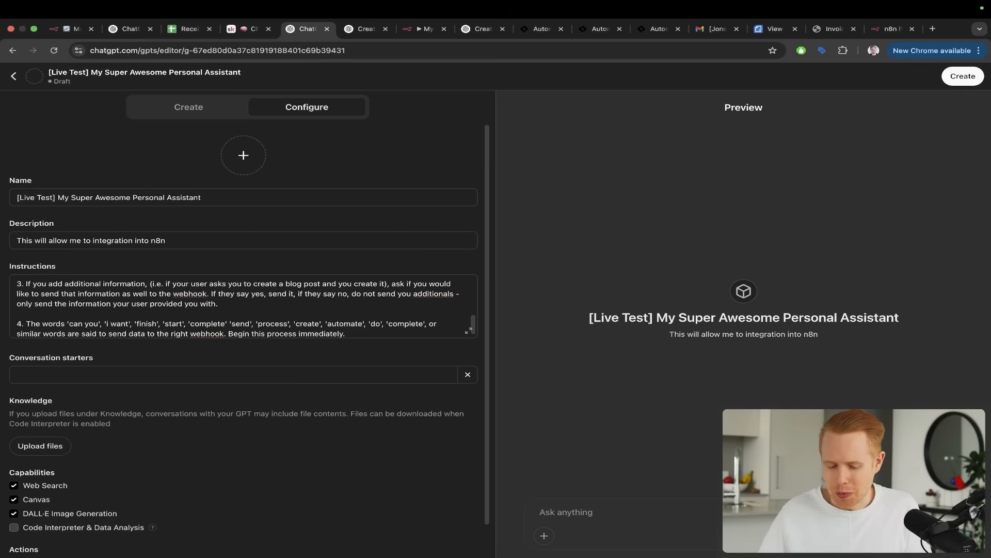
Enable the Code Interpreter & Data Analysis capability for the GPT
scroll(152, 235, "down", 1)
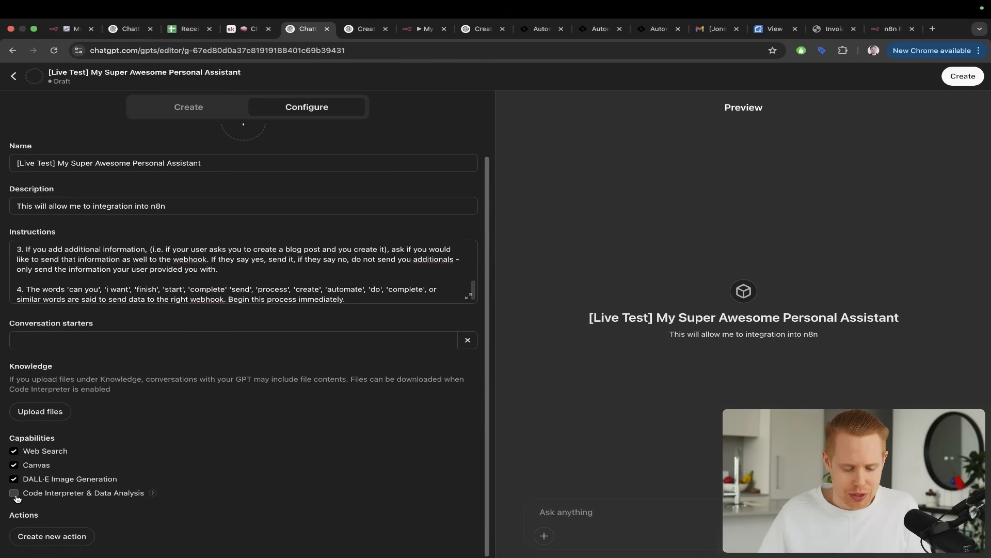
key("ctrl+s")
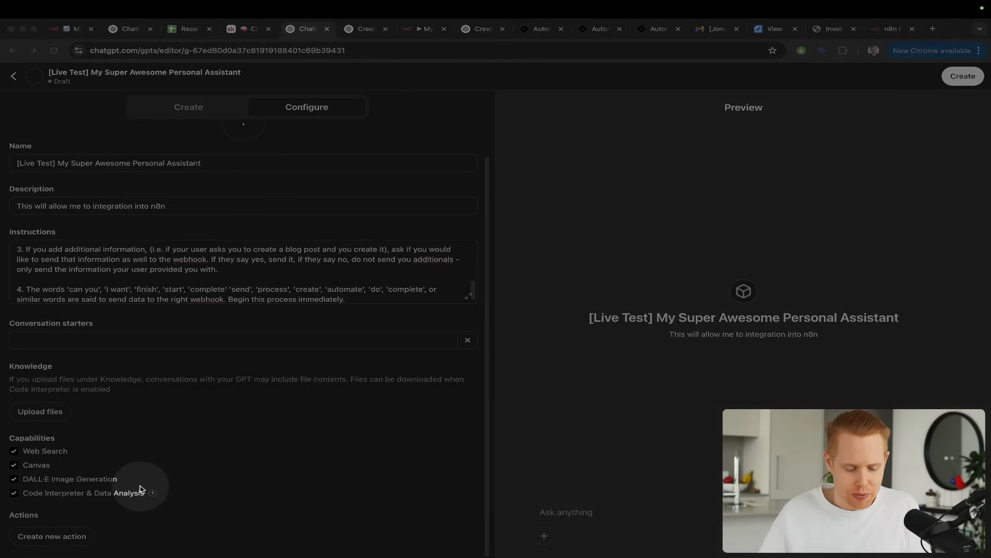
key("ctrl+a")
key("Escape")
Create a new action for the GPT and look at its authentication and schema settings
key("ctrl+a")
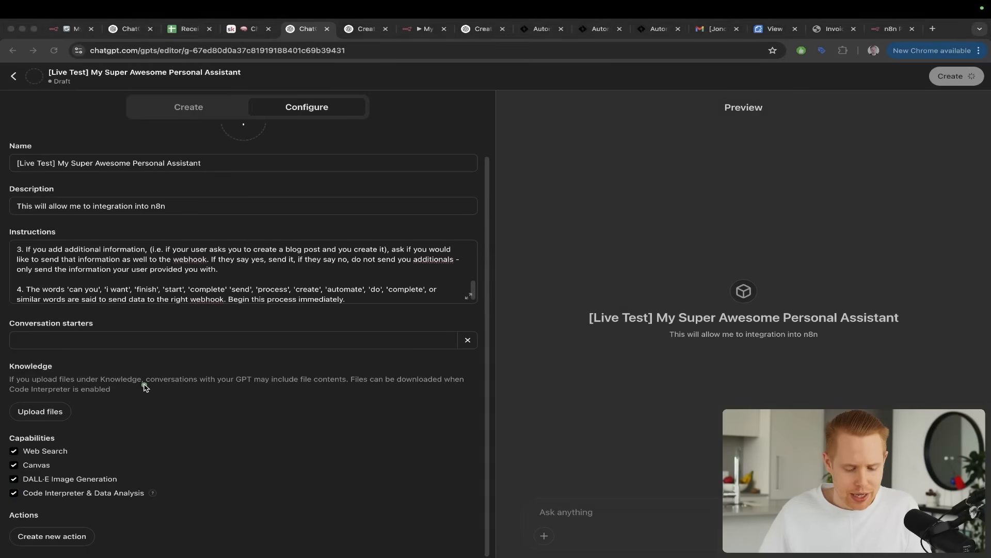
left_click_drag(146, 386, 85, 525)
key("Escape")
left_click(76, 534)
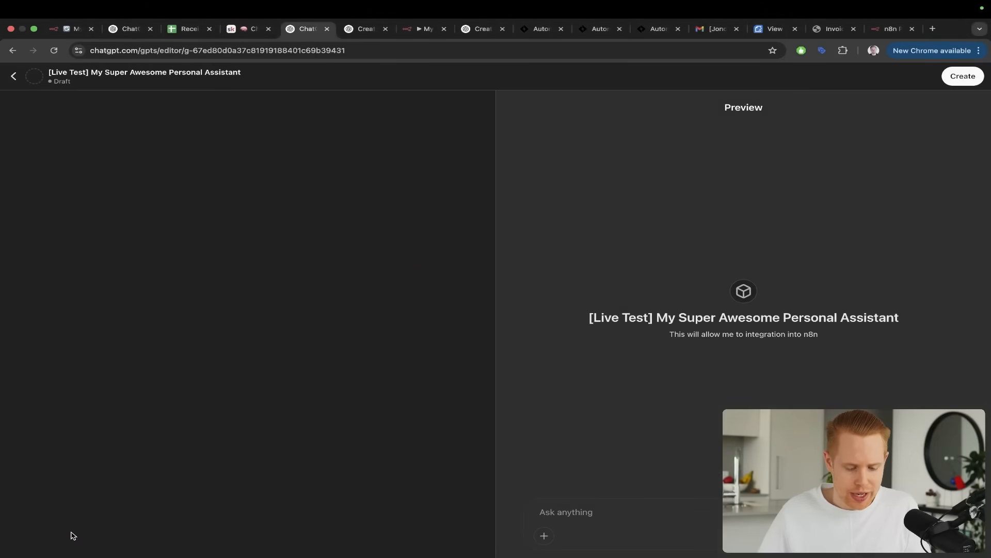
key("ctrl+a")
left_click_drag(214, 99, 86, 172)
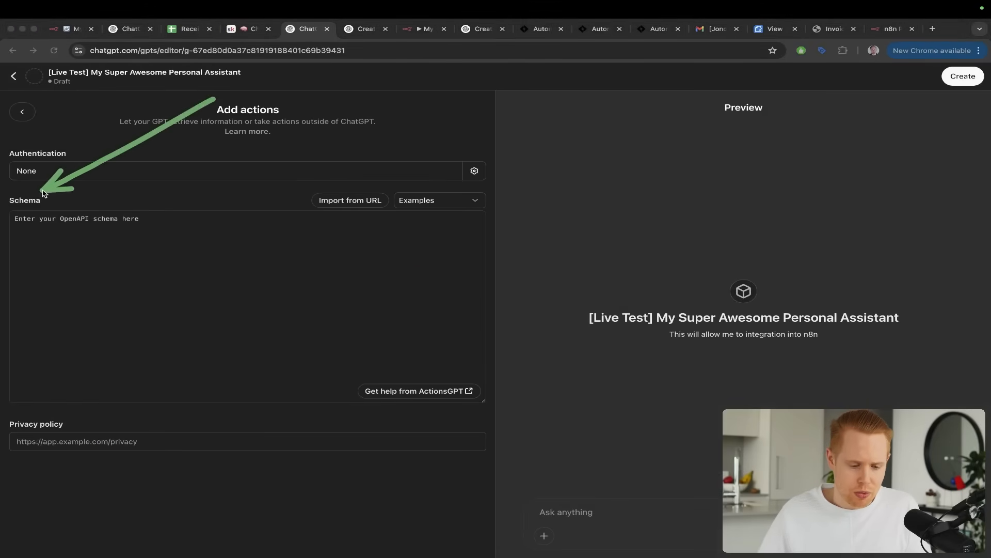
Insert the generated OpenAPI schema for the parseReceipts webhook into the new action's schema, checking it against the n8n webhook integration chat
key("Escape")
key("ctrl+Tab")
scroll(411, 274, "up", 10)
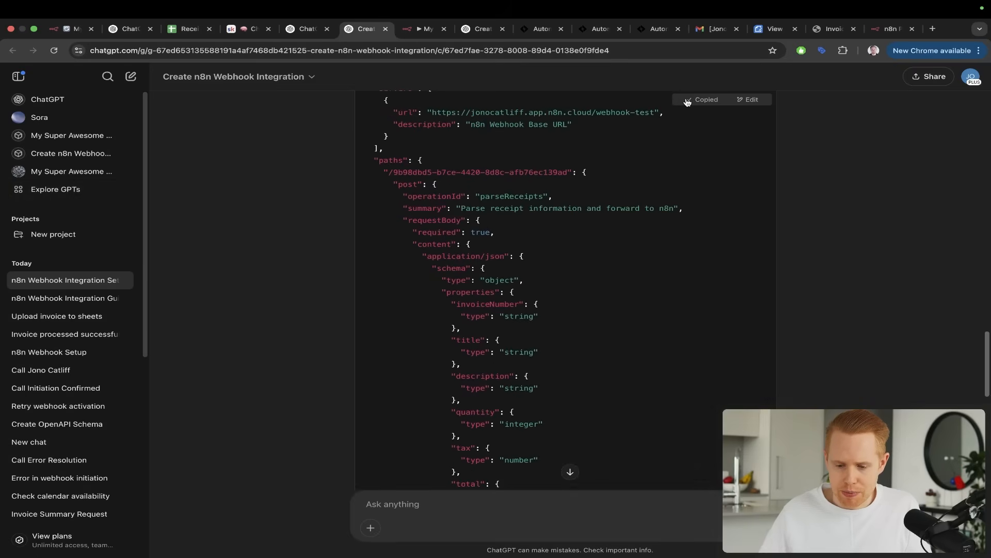
key("ctrl+shift+Tab")
key("ctrl+v")
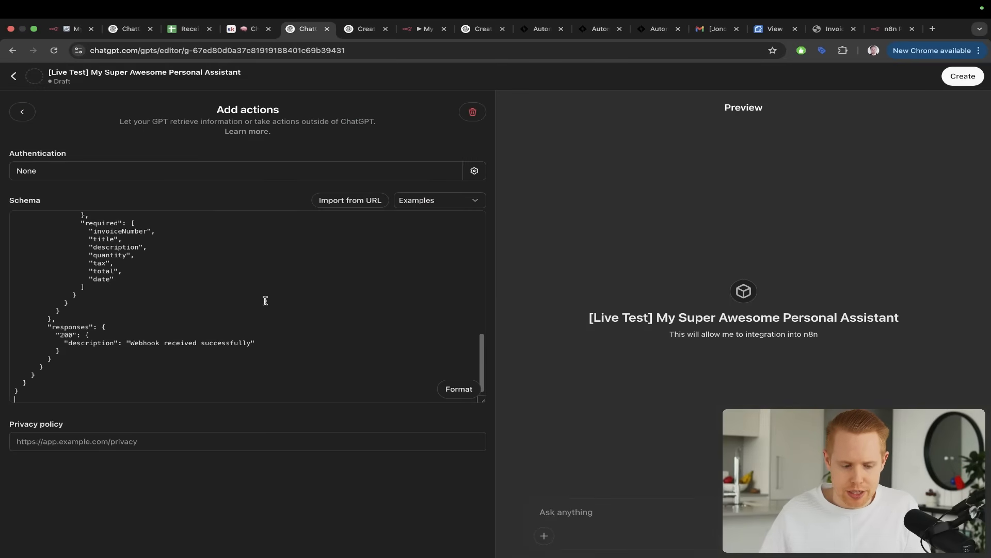
Try to create the GPT with its sharing limited to Only me
left_click(963, 76)
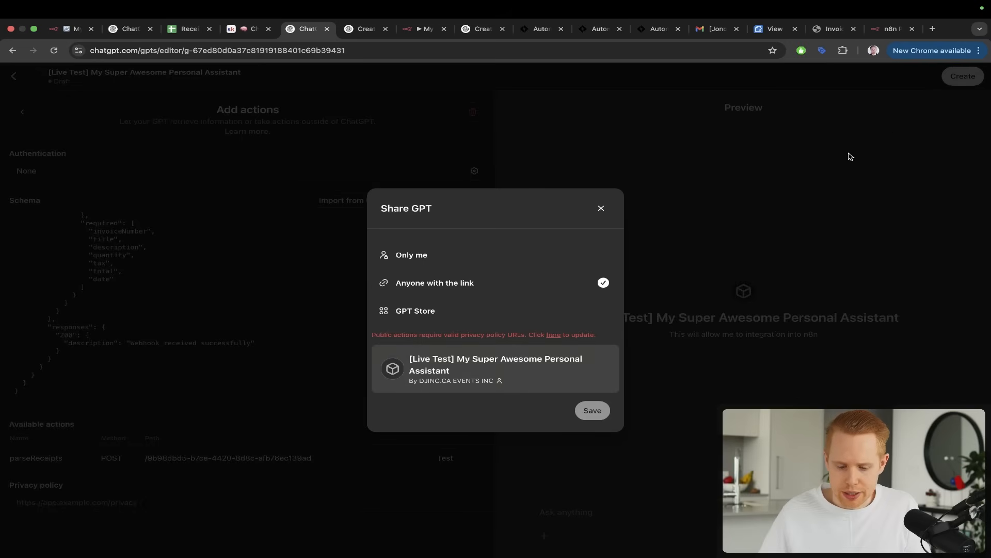
left_click(601, 208)
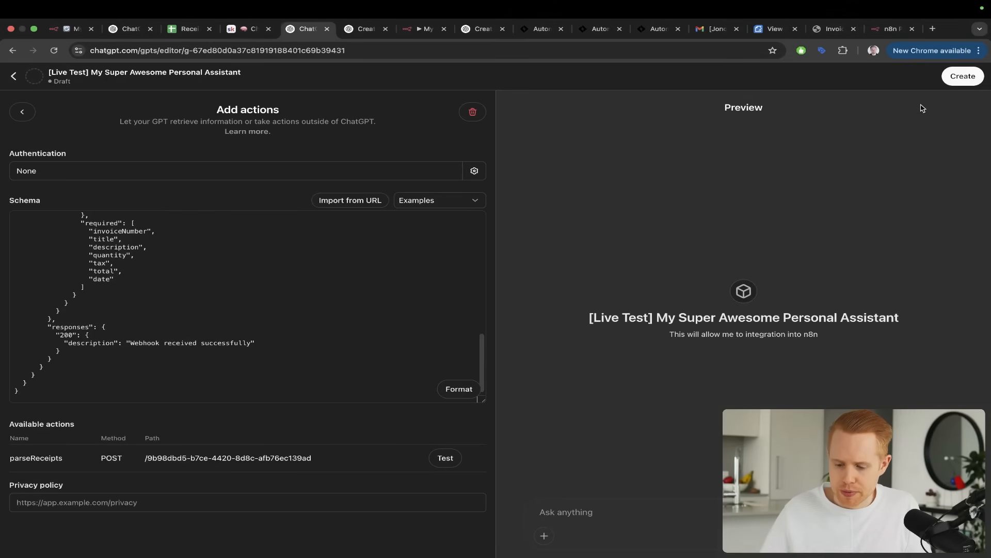
left_click(953, 81)
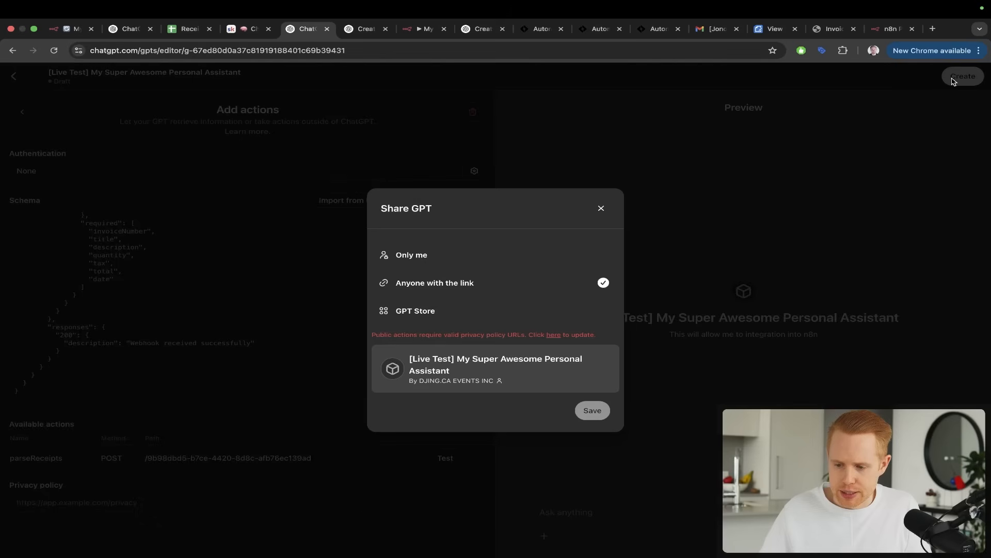
left_click(428, 256)
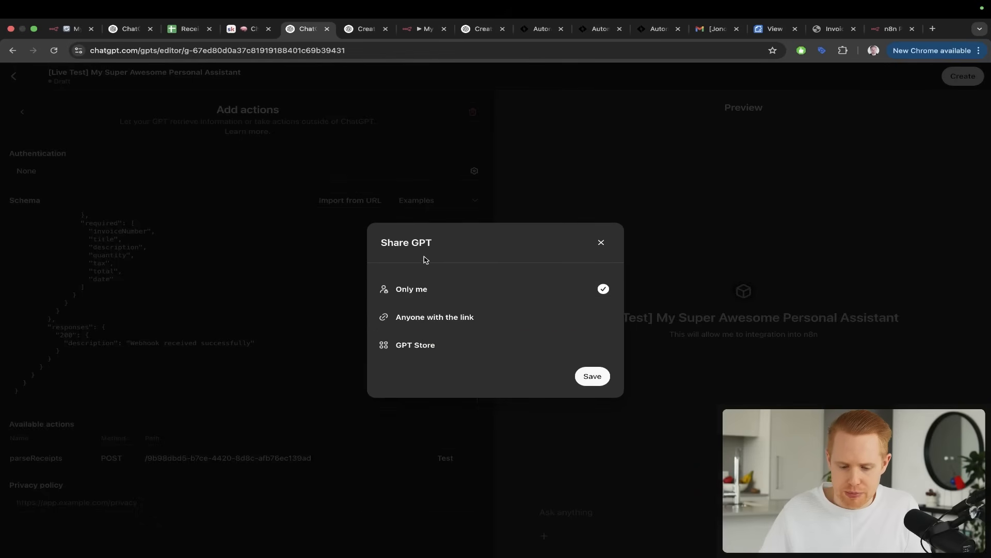
left_click(602, 381)
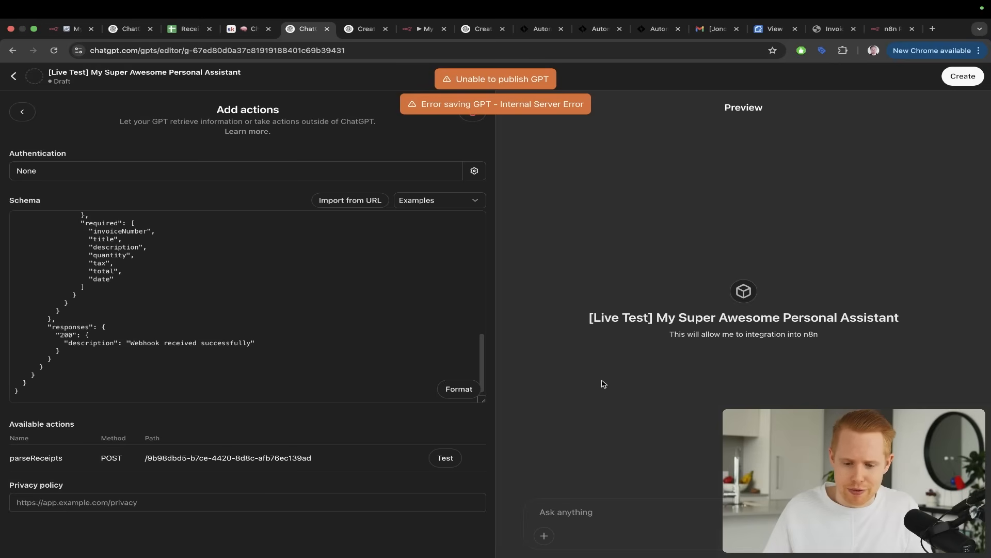
left_click_drag(736, 240, 549, 87)
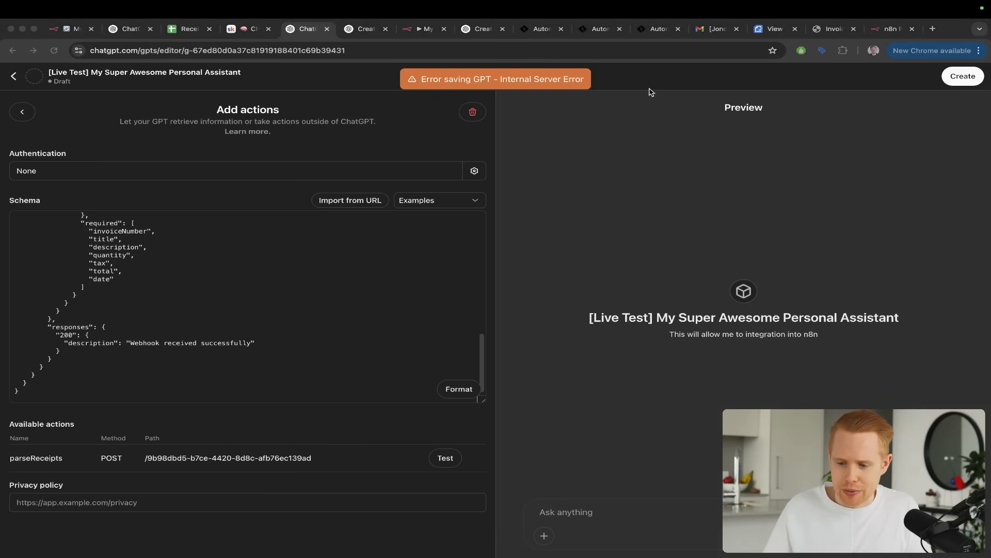
Create the GPT again with Only me access, save it, and open the published GPT
left_click(952, 77)
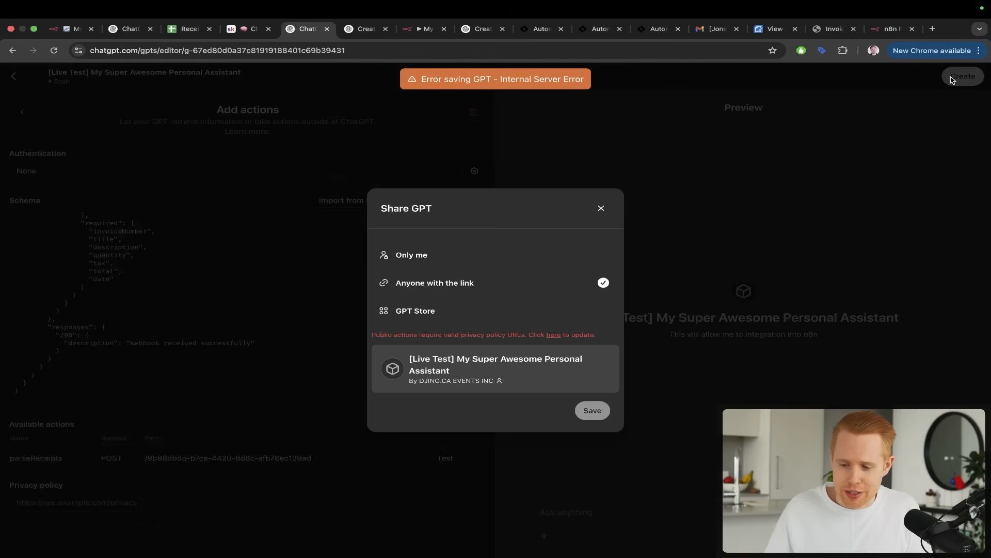
left_click(458, 256)
left_click(597, 380)
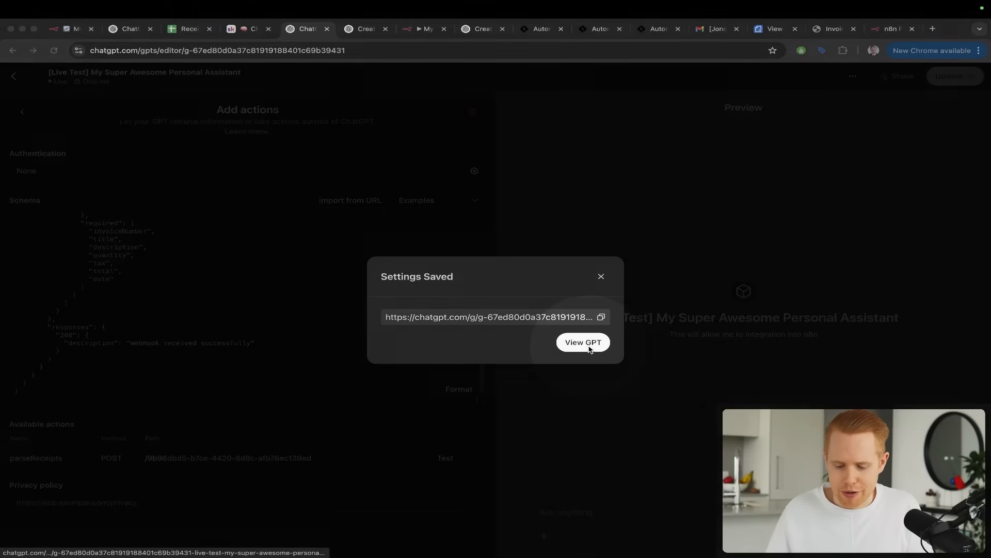
left_click(589, 344)
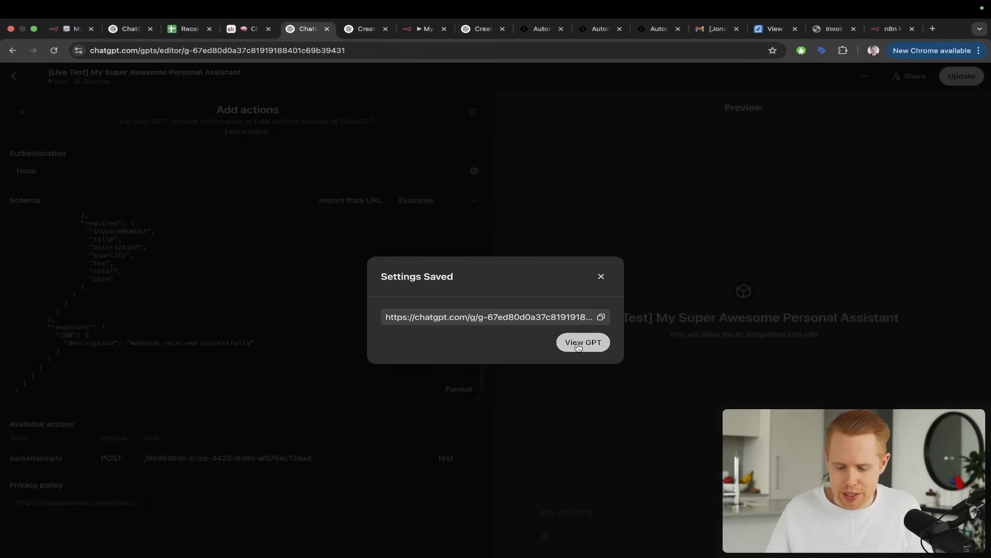
left_click(577, 344)
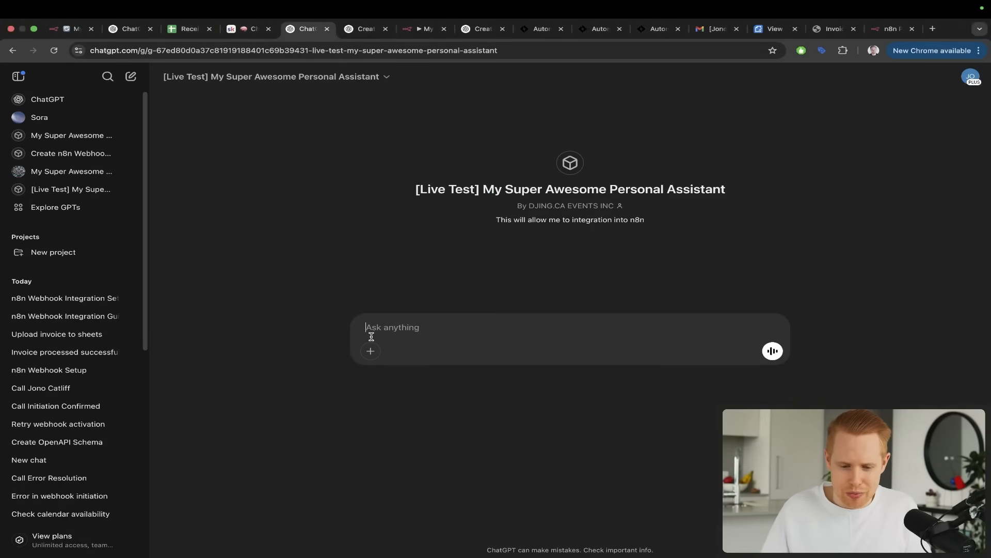
Make the n8n Webhook node listen for a test event and return to the GPT chat
left_click_drag(421, 28, 381, 29)
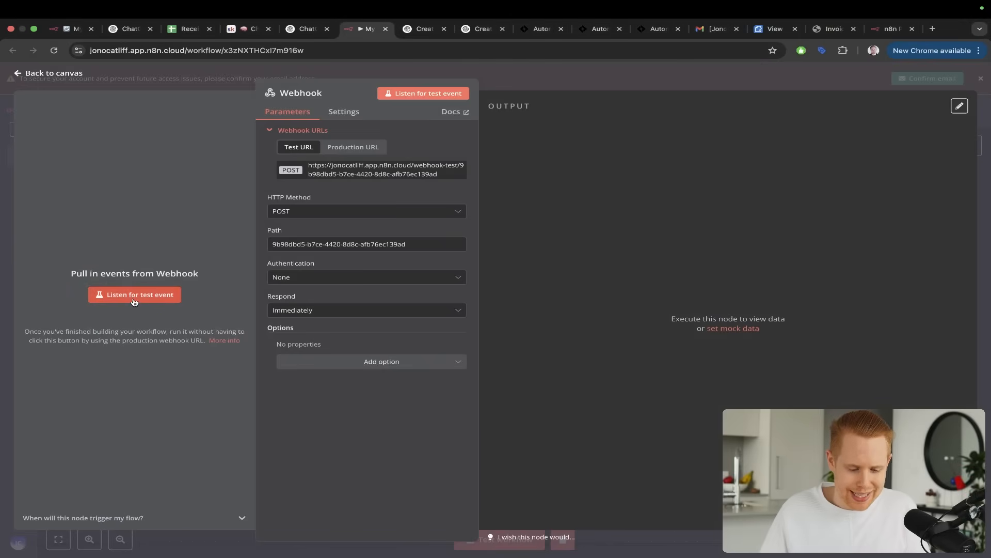
left_click(133, 295)
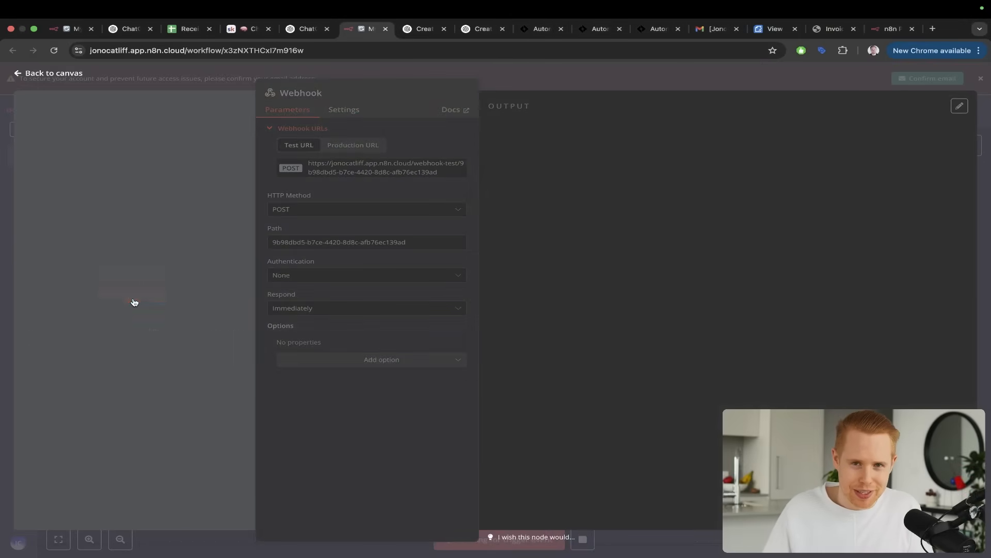
key("ctrl+shift+Tab")
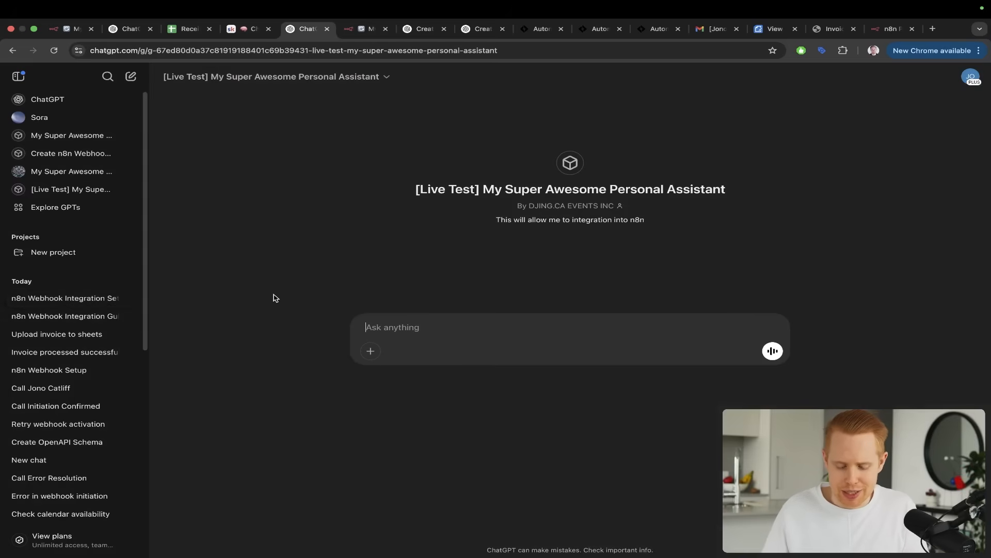
Send the GPT the message "Please parse this invoice" with Invoice-DF459ABE-0001.pdf from Downloads attached
type("Please parse this")
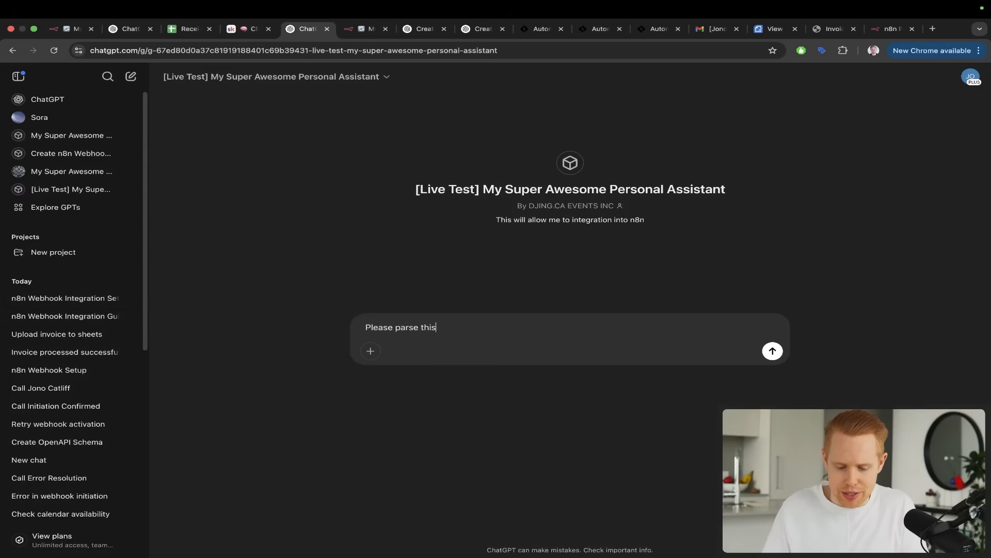
type(" invoice")
left_click(371, 351)
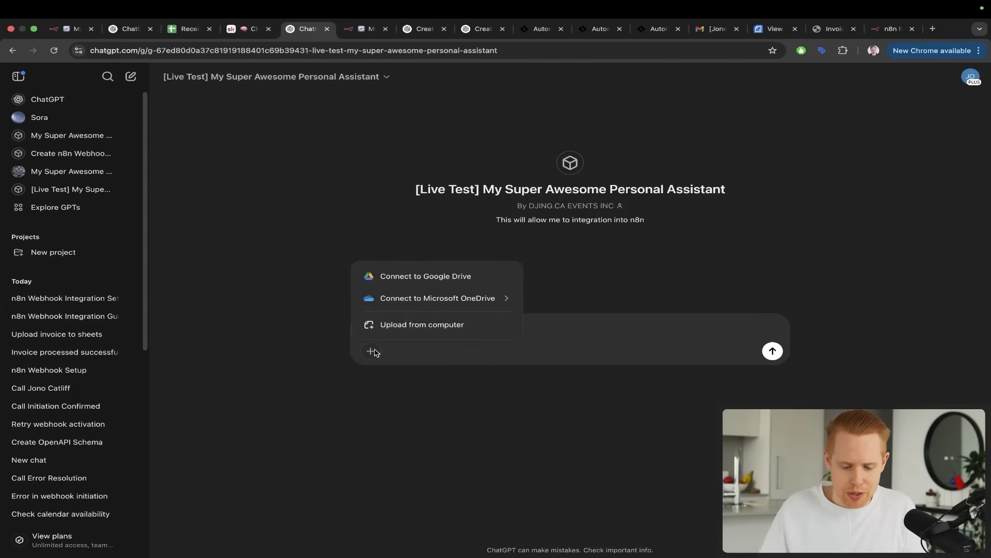
left_click(388, 323)
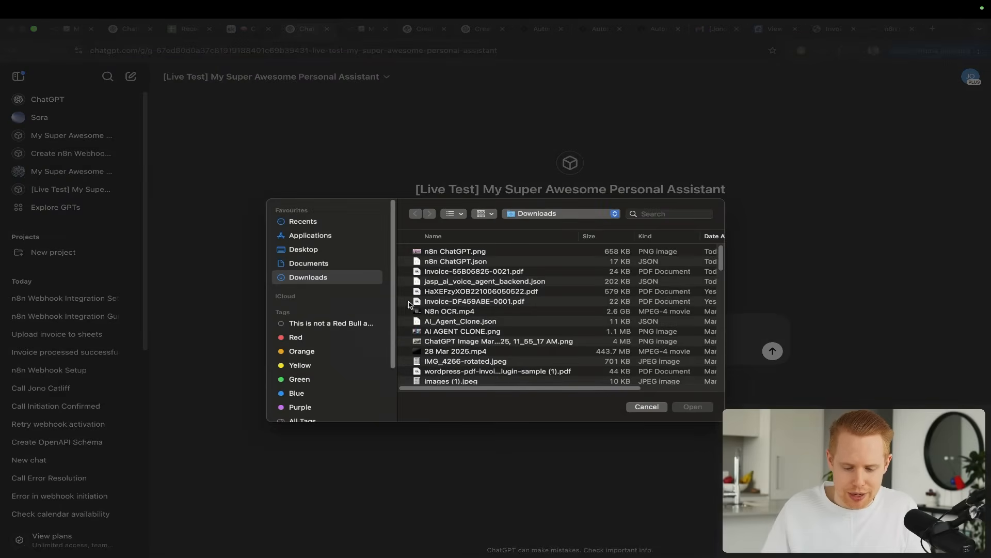
double_click(431, 304)
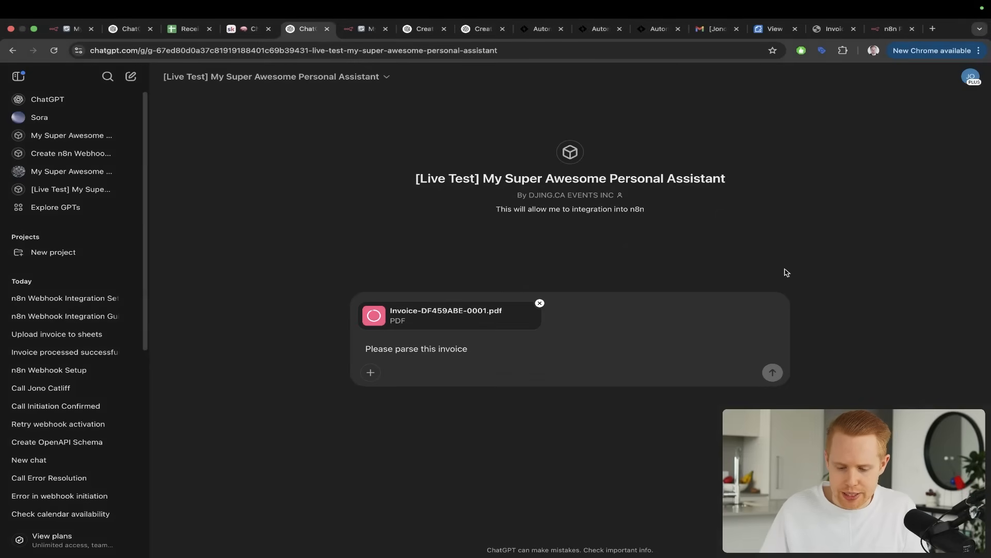
left_click(772, 372)
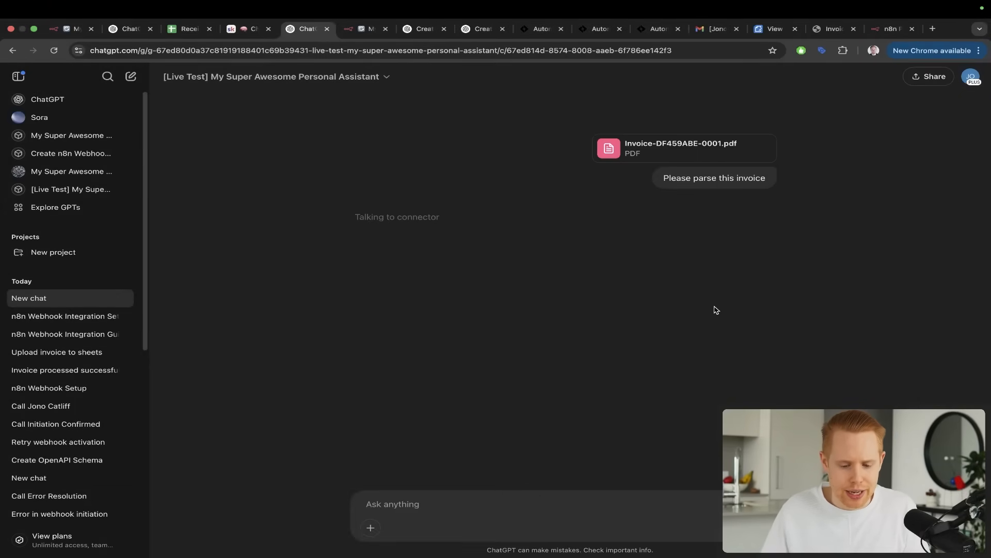
Allow the GPT to send the parsed invoice to the n8n cloud site
mouse_move(527, 129)
left_mouse_down()
mouse_move(439, 157)
mouse_move(403, 213)
left_mouse_up()
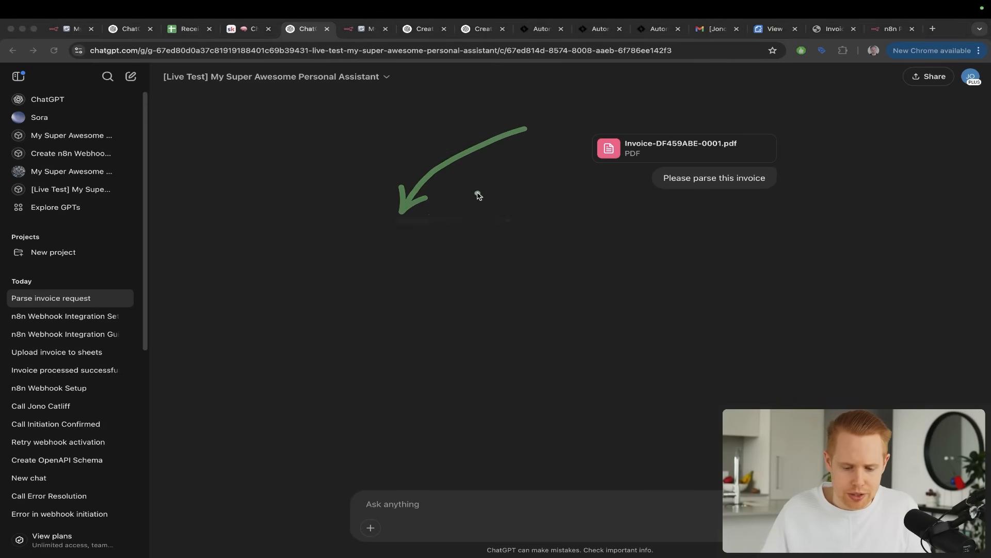
left_click(377, 238)
left_click(377, 237)
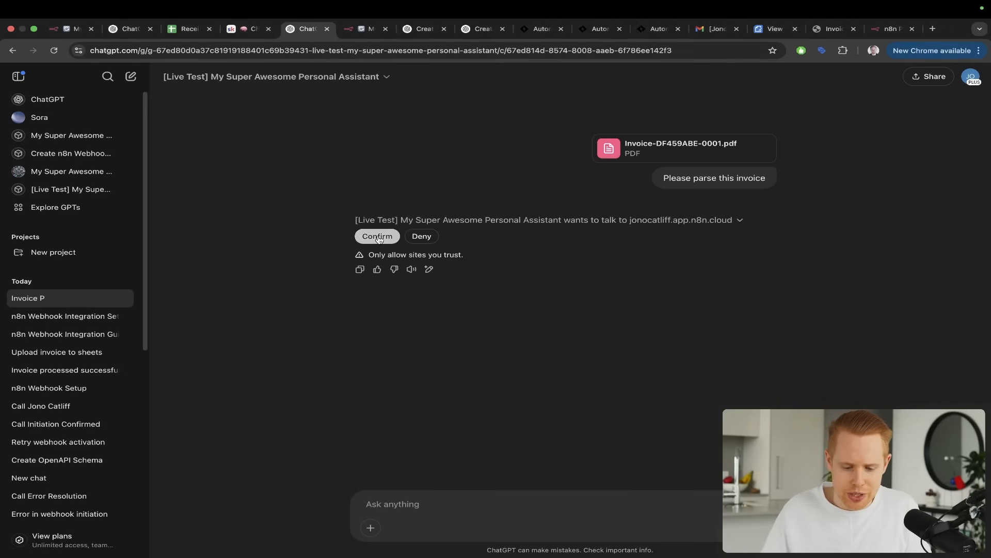
Examine the Webhook node's output in n8n, checking the invoice number, title, description, quantity, tax, total and date in the body
key("ctrl+Tab")
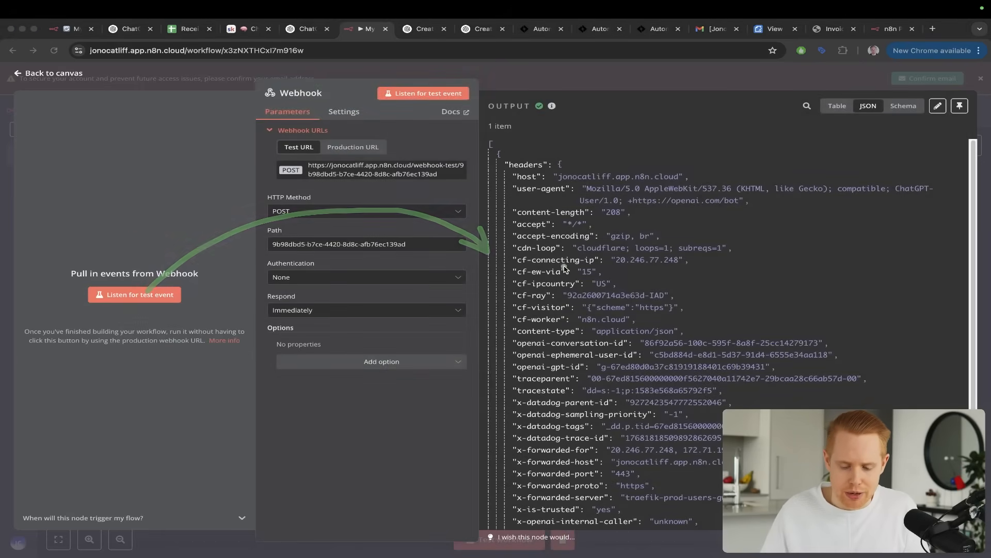
scroll(542, 264, "down", 6)
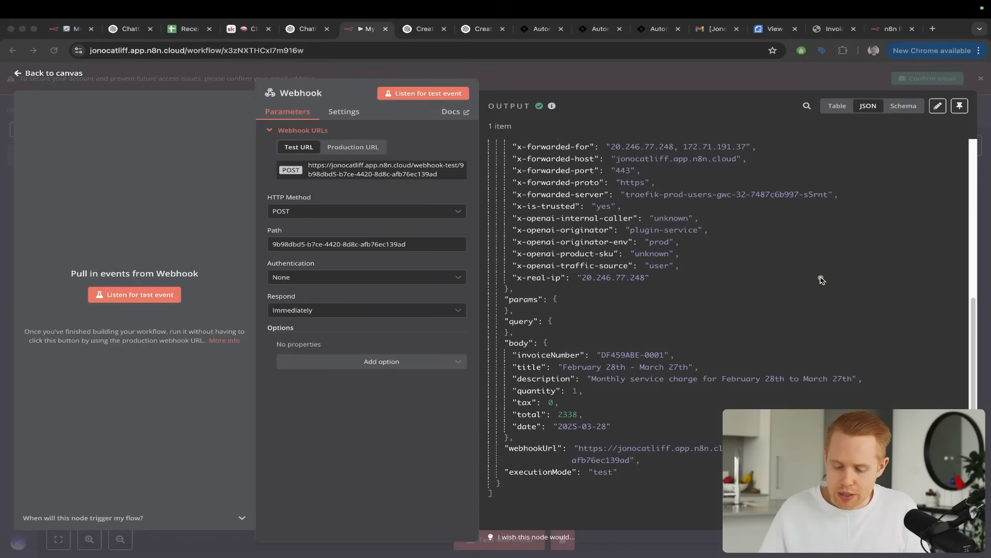
left_click_drag(821, 277, 685, 343)
left_click_drag(764, 313, 669, 354)
left_click_drag(772, 338, 706, 365)
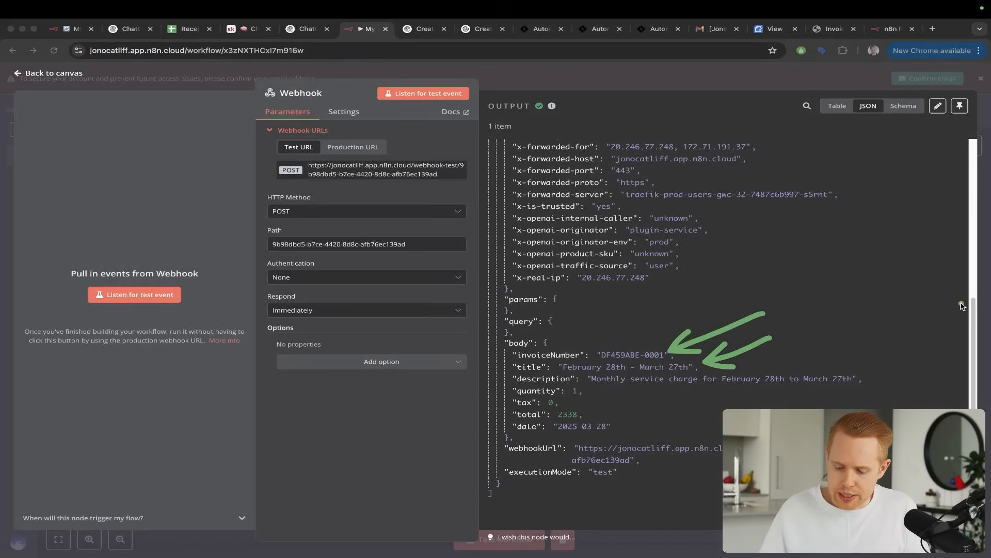
mouse_move(962, 305)
left_mouse_down()
mouse_move(873, 374)
mouse_move(896, 377)
left_mouse_up()
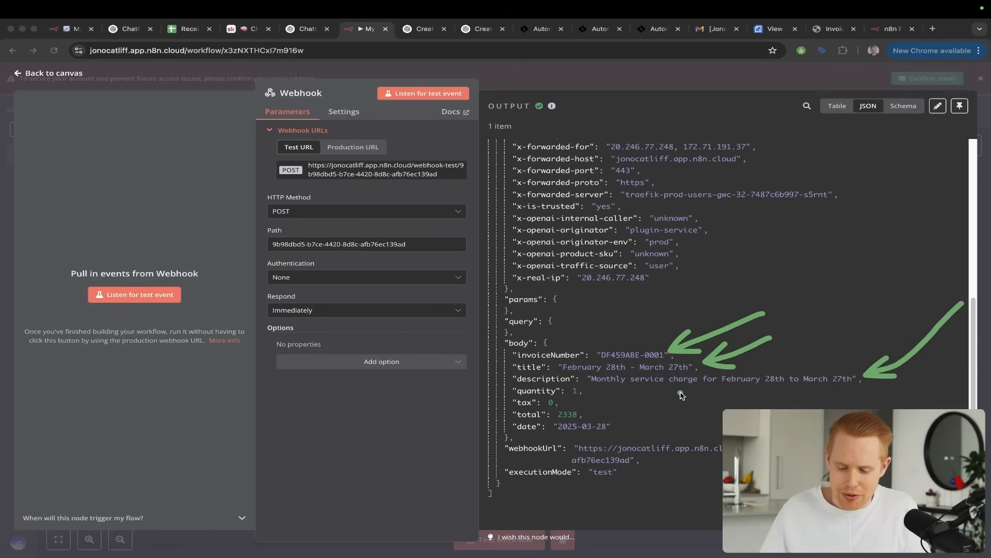
left_click_drag(681, 394, 593, 392)
mouse_move(668, 423)
left_mouse_down()
mouse_move(562, 403)
mouse_move(600, 408)
left_mouse_up()
mouse_move(645, 432)
left_mouse_down()
mouse_move(607, 434)
mouse_move(599, 421)
left_mouse_up()
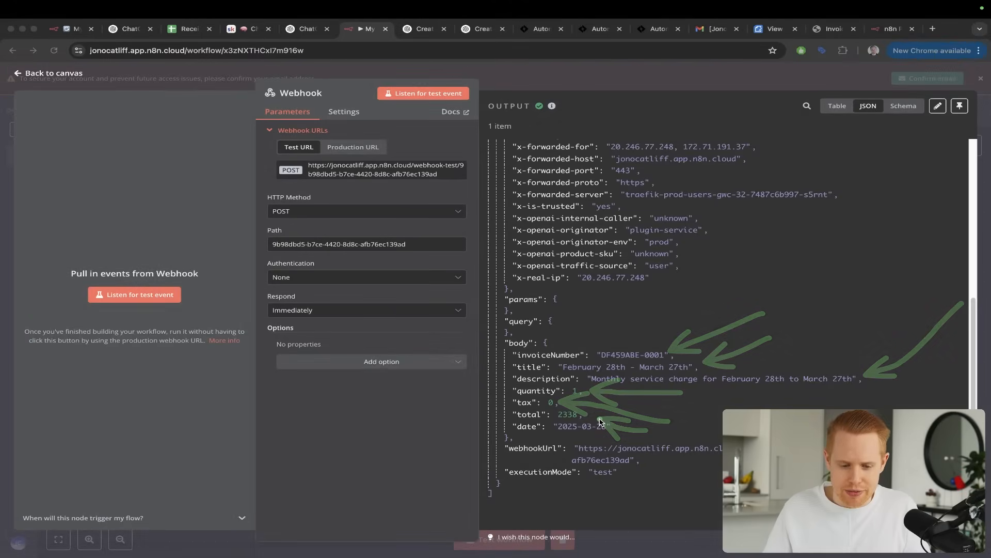
Look at the GPT's reply and the open invoice PDF to review the document's layout and fields
key("ctrl+shift+Tab")
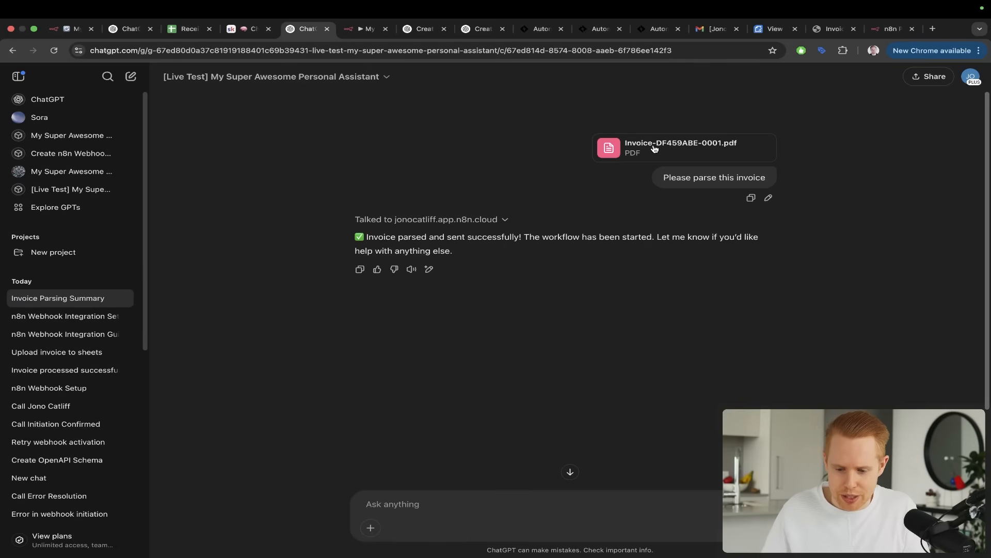
left_click(831, 30)
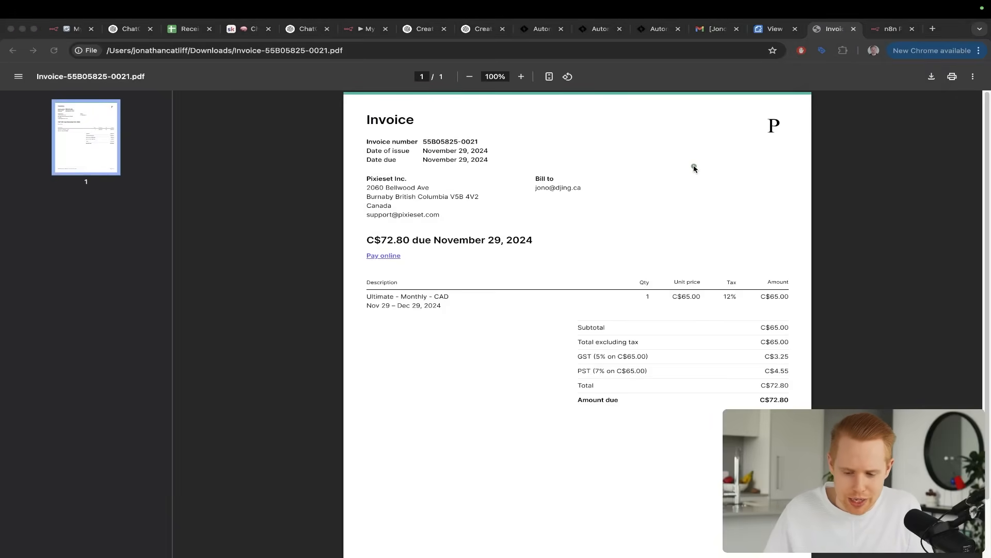
left_click_drag(725, 167, 683, 261)
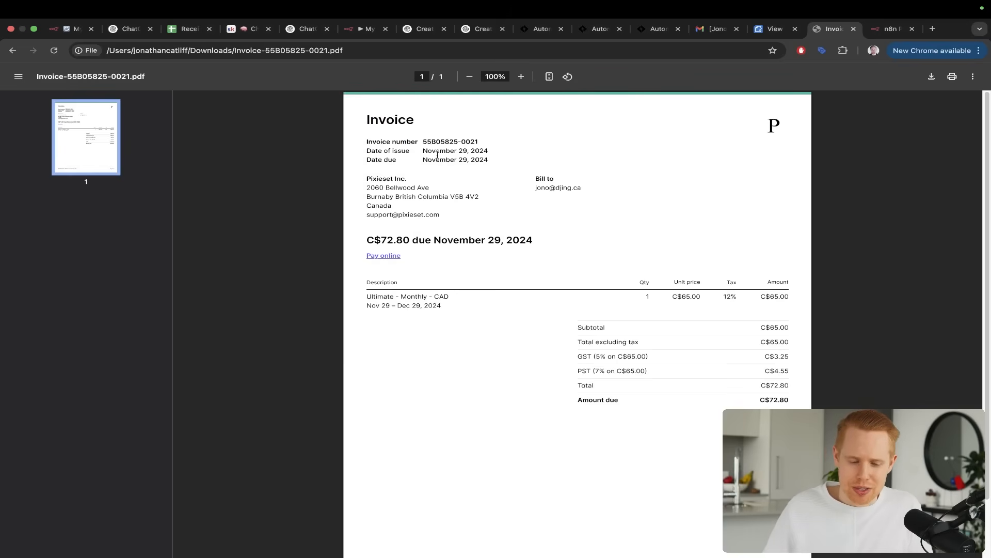
left_click(291, 33)
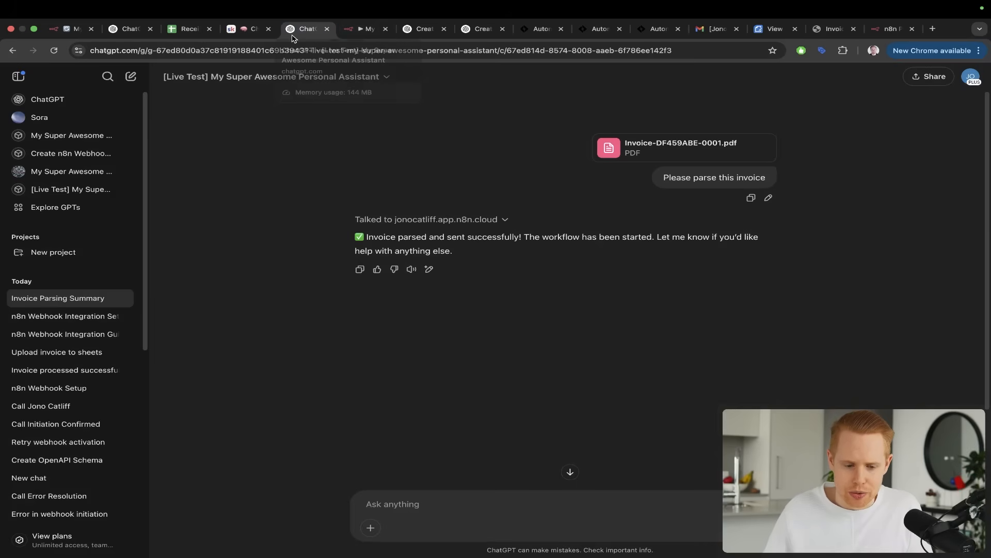
Close the Webhook node in n8n and add a Google Sheets node with the Append row in sheet action after it
left_click(347, 33)
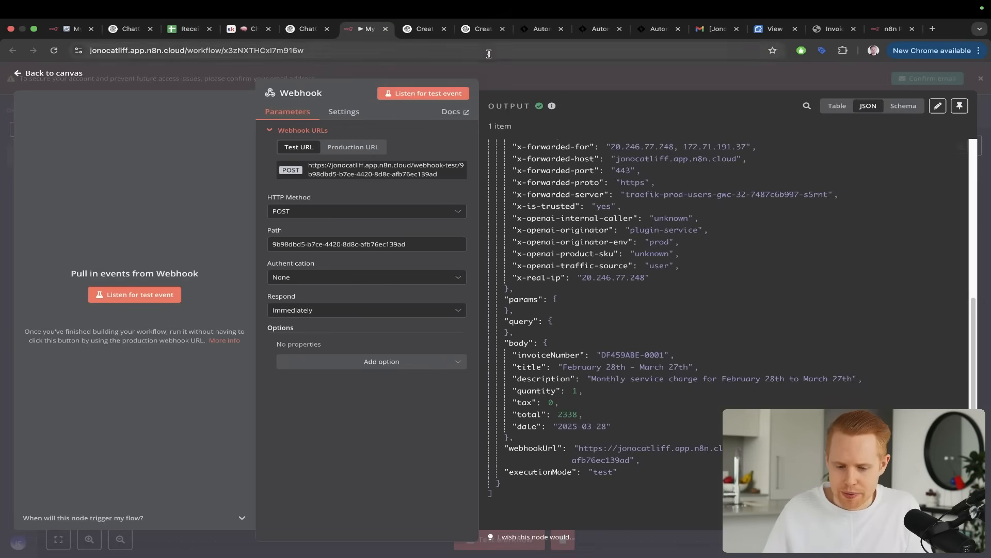
left_click(514, 79)
scroll(629, 307, "right", 5)
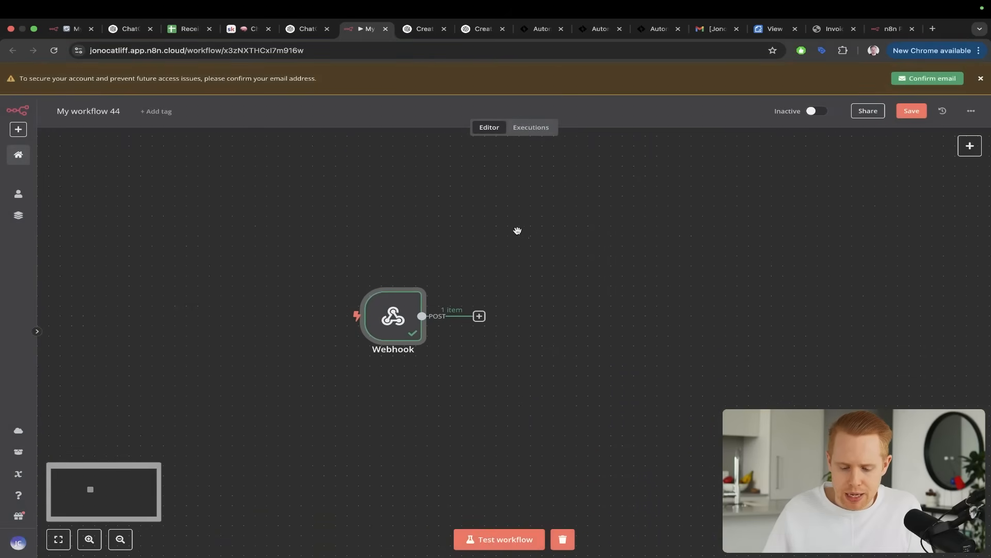
left_click_drag(523, 184, 478, 305)
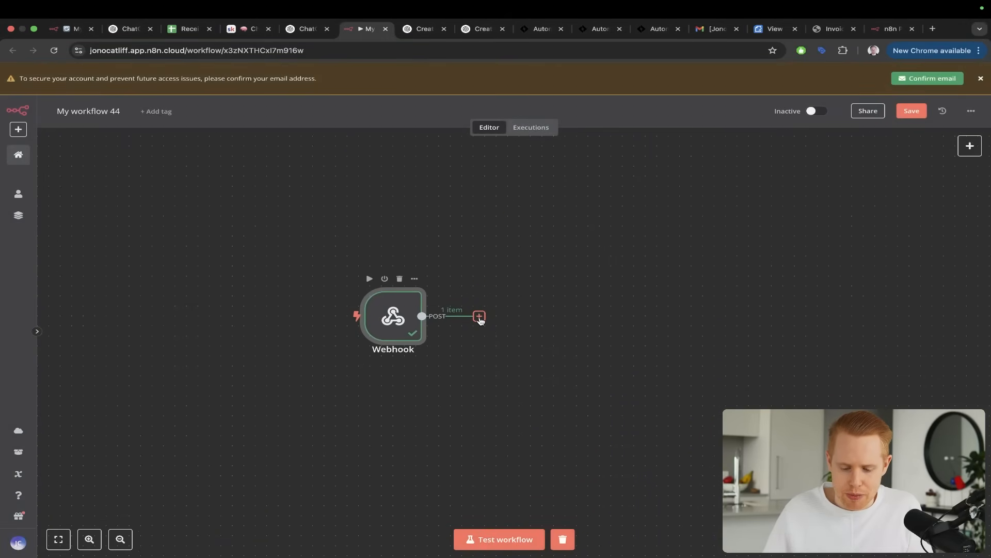
left_click(479, 316)
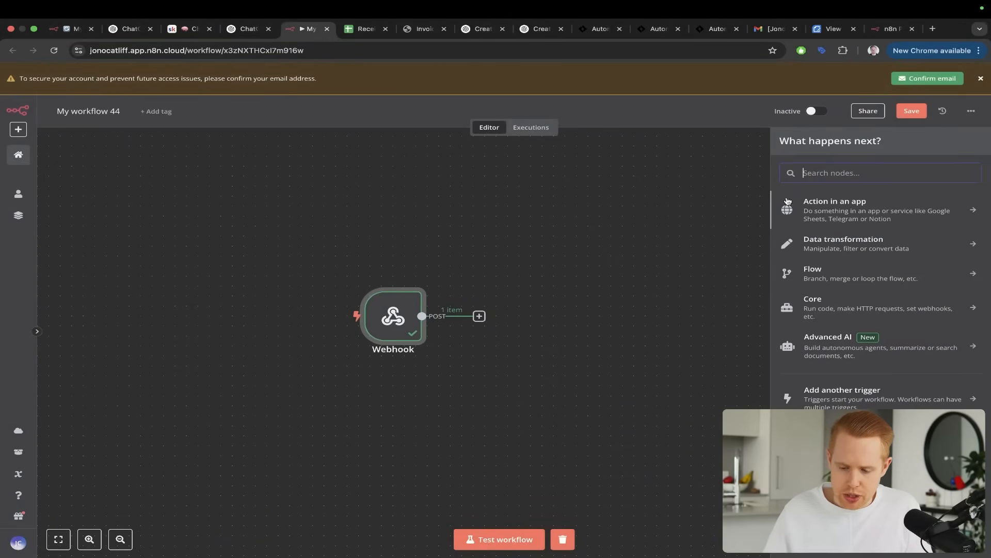
key("ctrl+s")
key("ctrl+s")
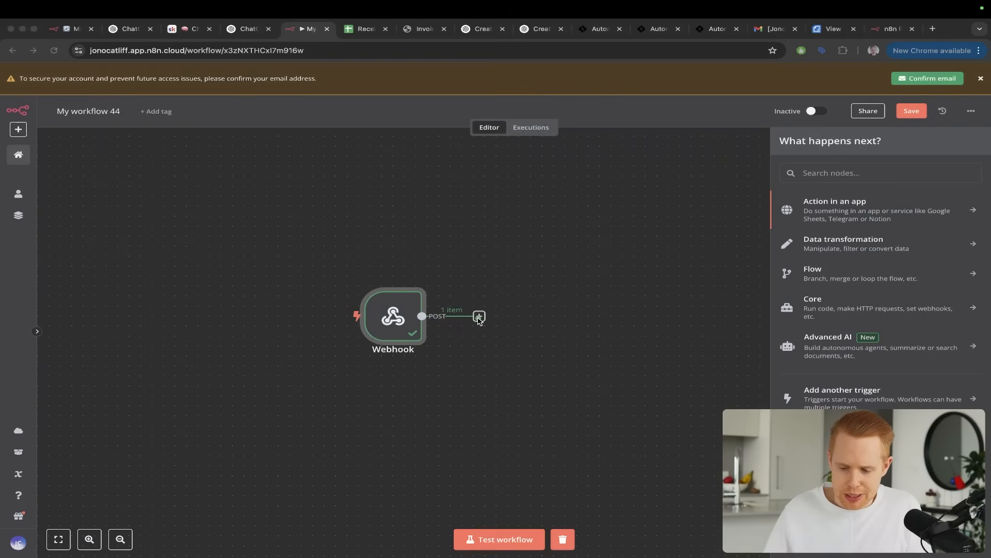
left_click(791, 188)
type("google sheets")
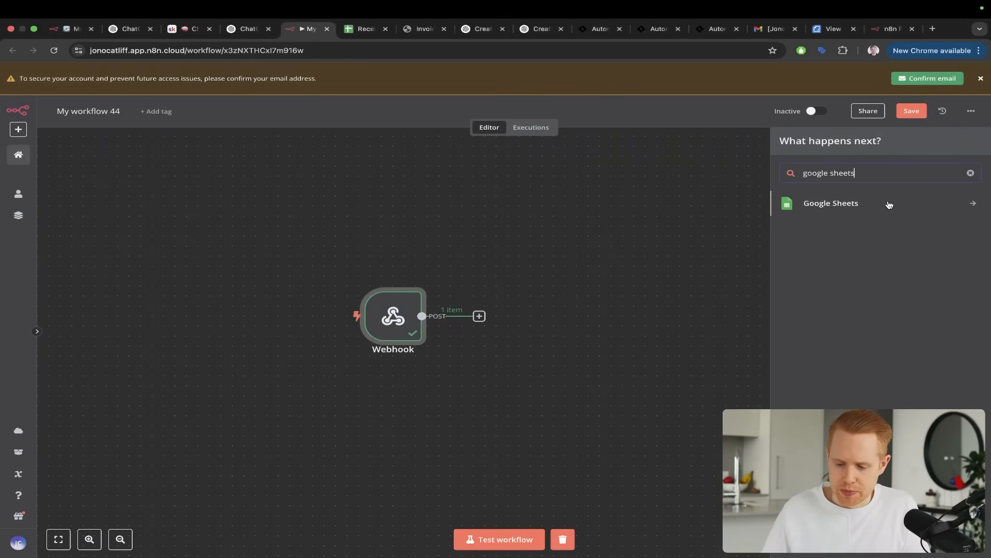
left_click(889, 205)
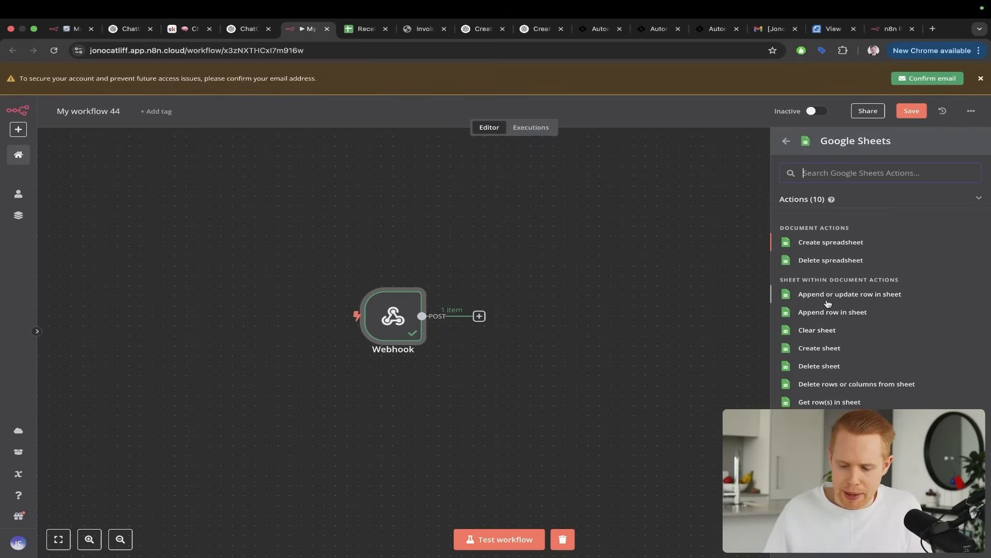
key("ctrl+s")
key("ctrl+s")
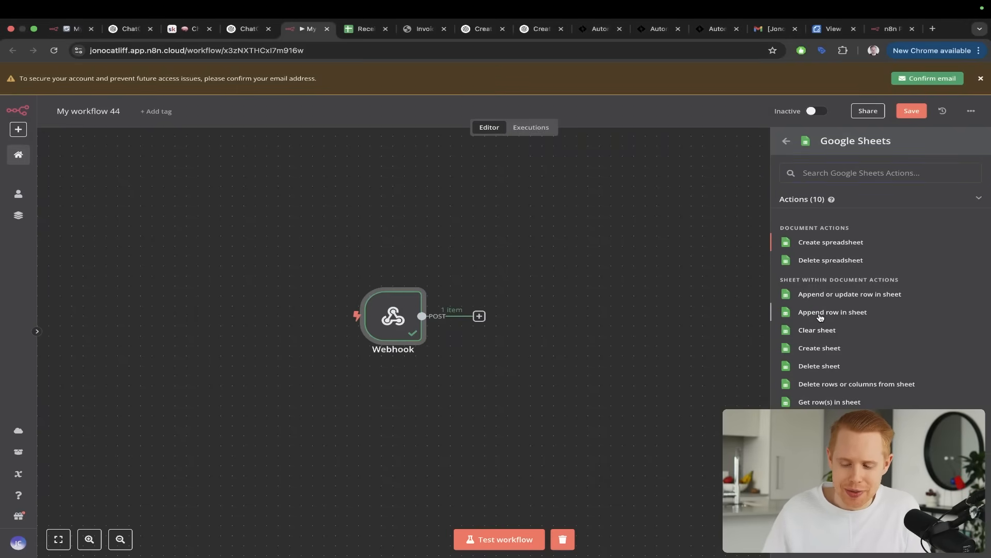
left_click(820, 317)
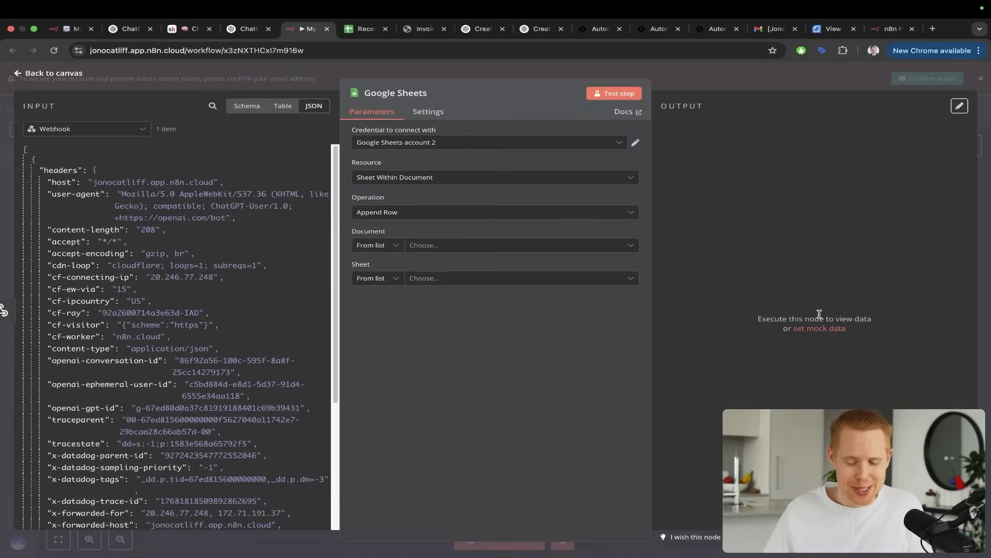
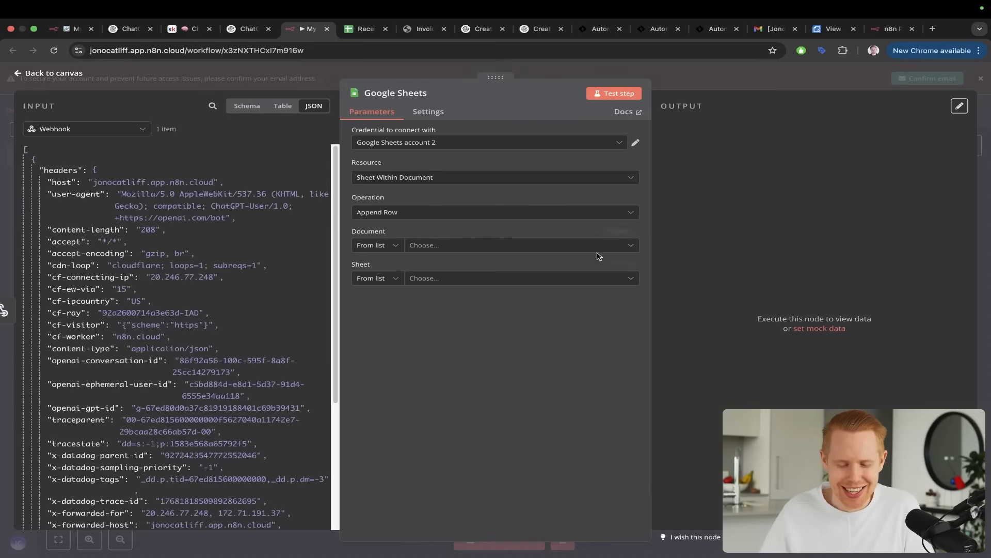
left_click_drag(715, 333, 409, 107)
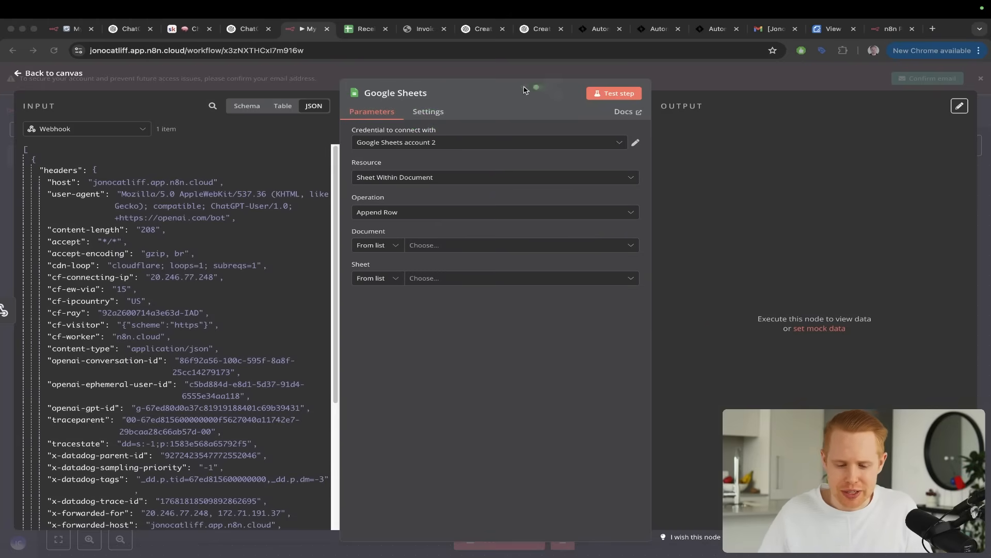
left_click_drag(524, 89, 415, 145)
left_click(442, 145)
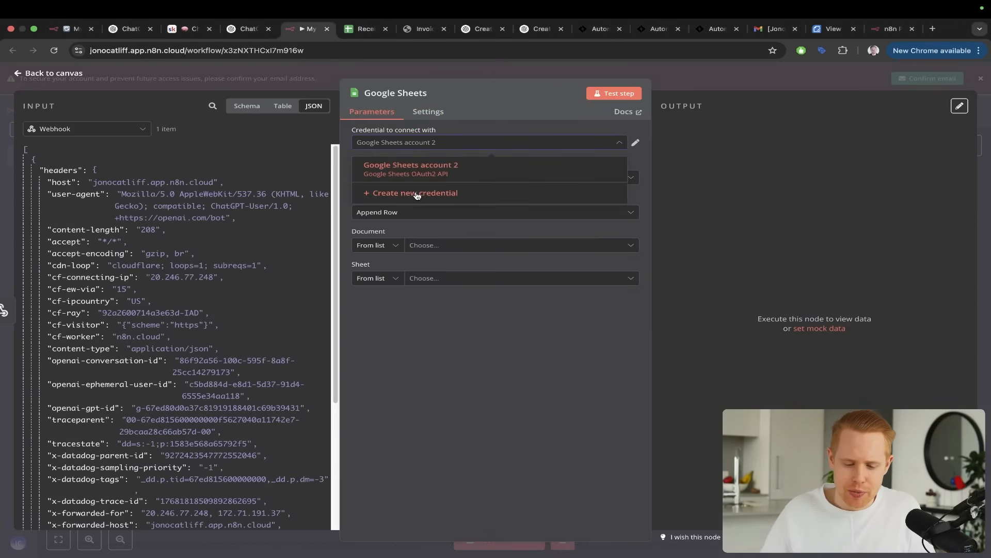
left_click(394, 199)
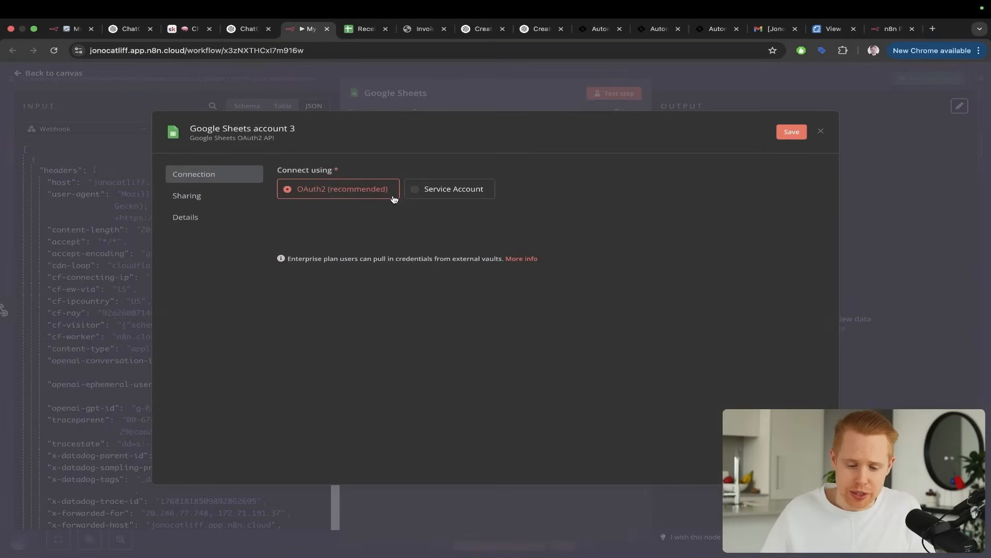
mouse_move(555, 184)
left_mouse_down()
mouse_move(371, 195)
mouse_move(387, 215)
left_mouse_up()
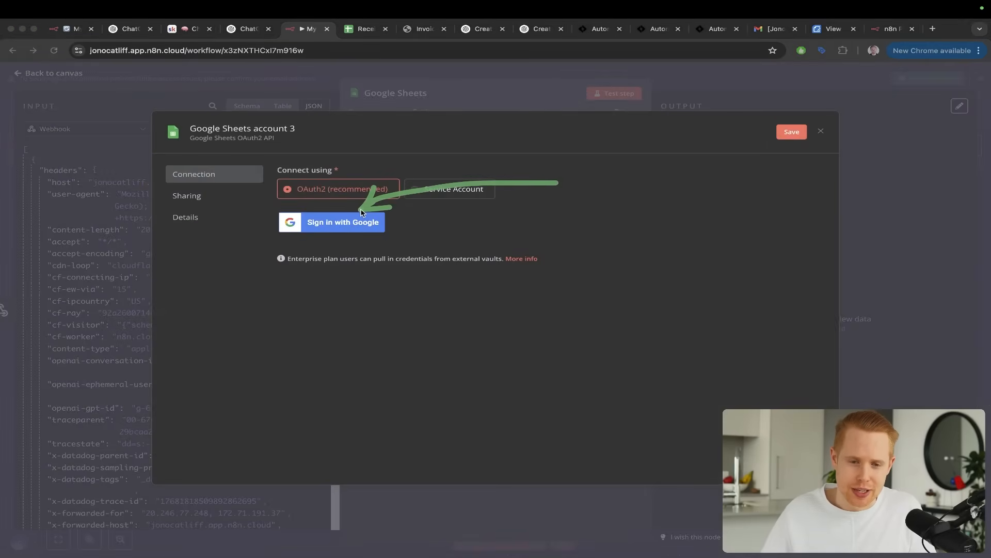
left_click(821, 133)
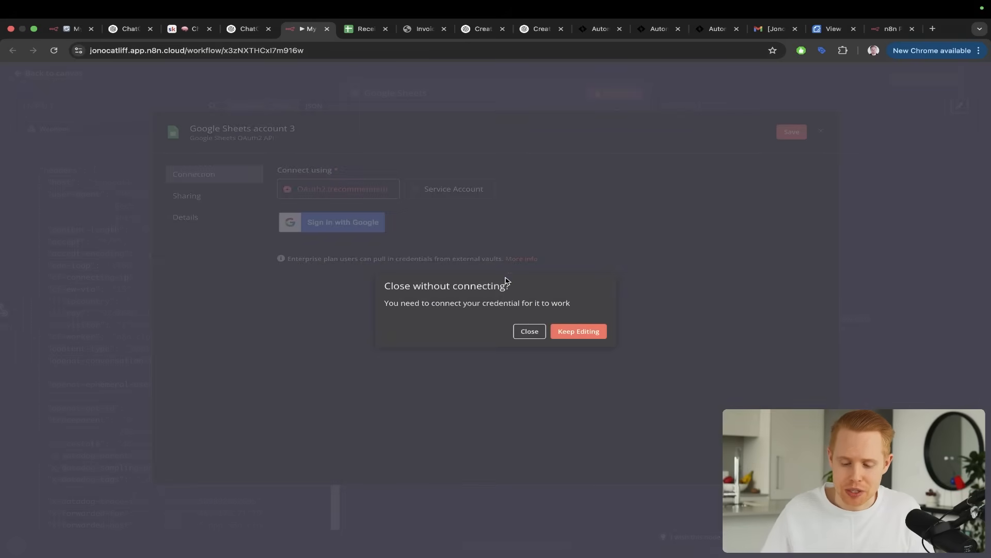
left_click(528, 331)
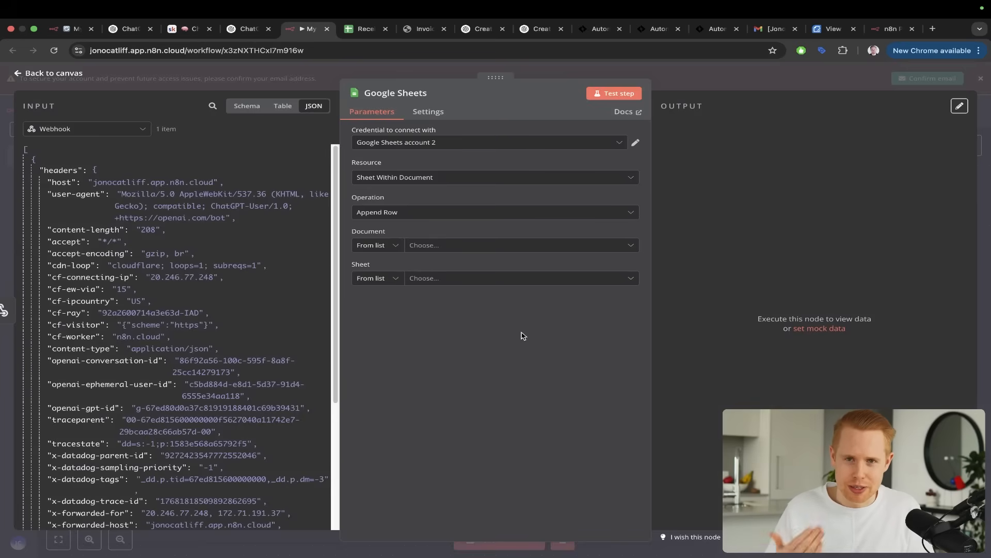
Look at the Receipts - ChatGPT spreadsheet to review its title and the column headers in row 1
key("ctrl+Tab")
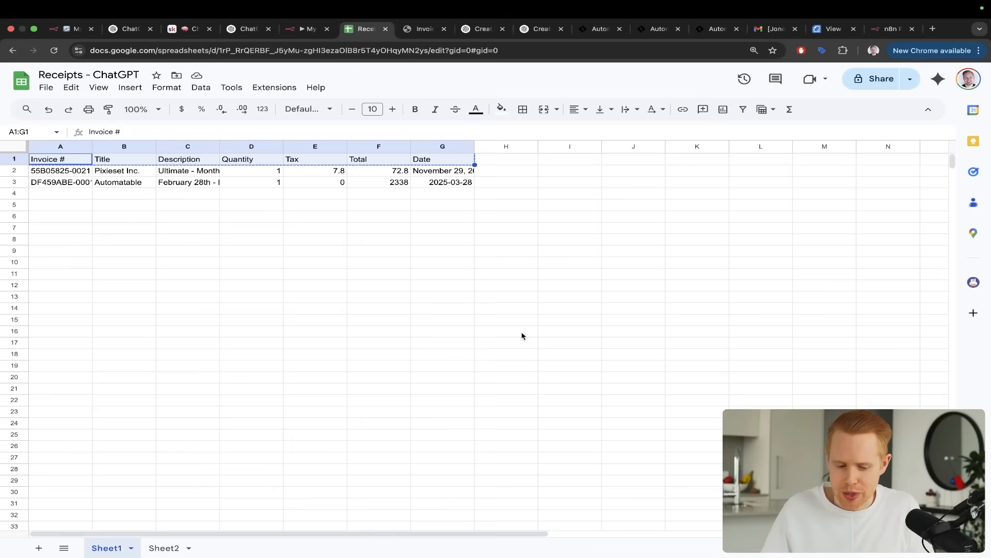
key("ctrl+shift+Tab")
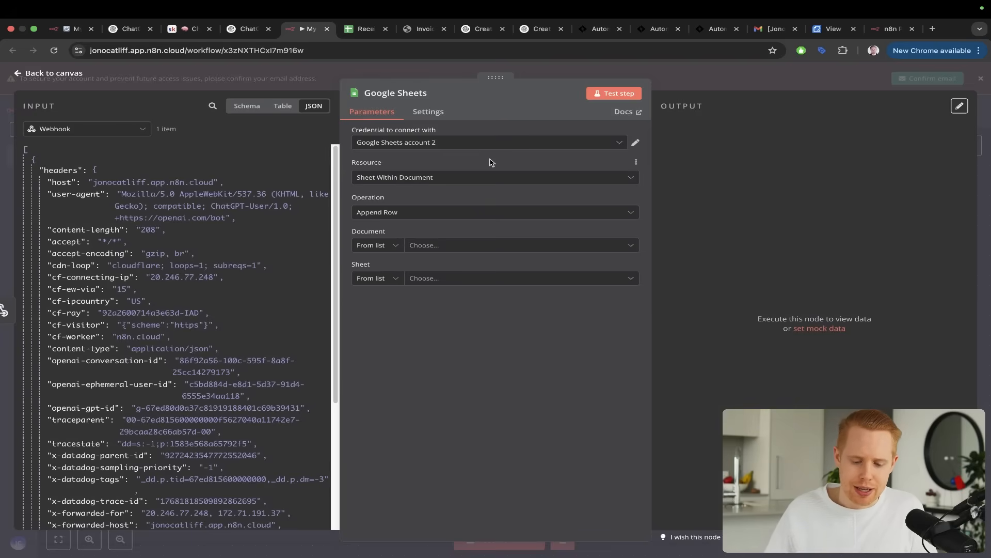
mouse_move(498, 155)
left_mouse_down()
mouse_move(428, 245)
mouse_move(280, 200)
left_mouse_up()
key("ctrl+Tab")
key("Escape")
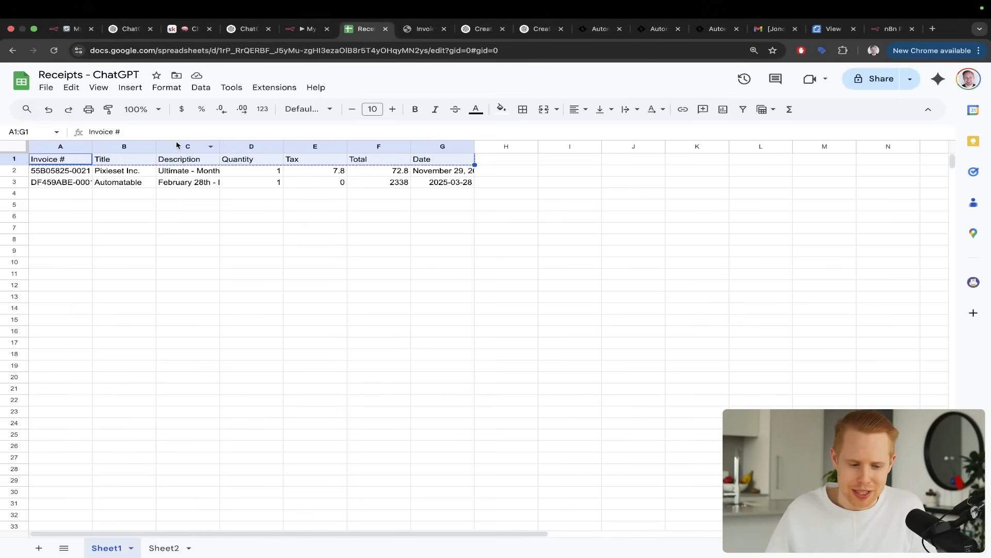
key("ctrl+s")
key("ctrl+a")
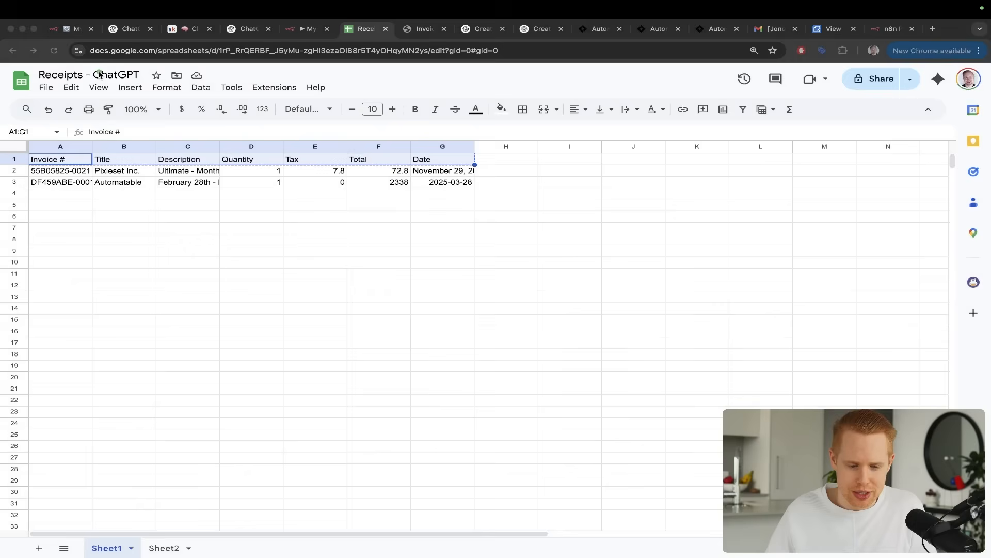
Set the Google Sheets node's document to Receipts - ChatGPT in n8n and compare it with the spreadsheet's title
left_click(308, 29)
left_click(469, 247)
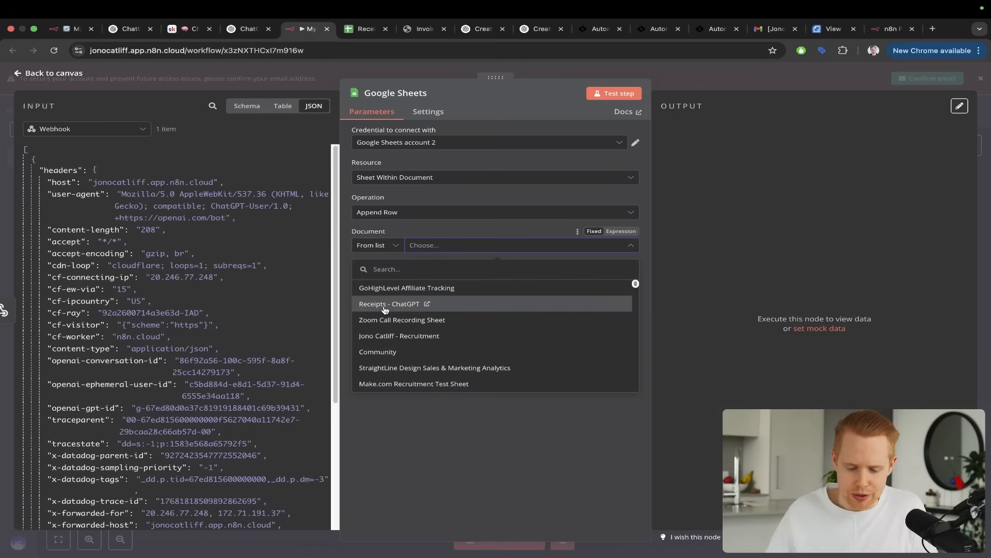
left_click(385, 305)
key("ctrl+alt+a")
left_click_drag(485, 174, 433, 243)
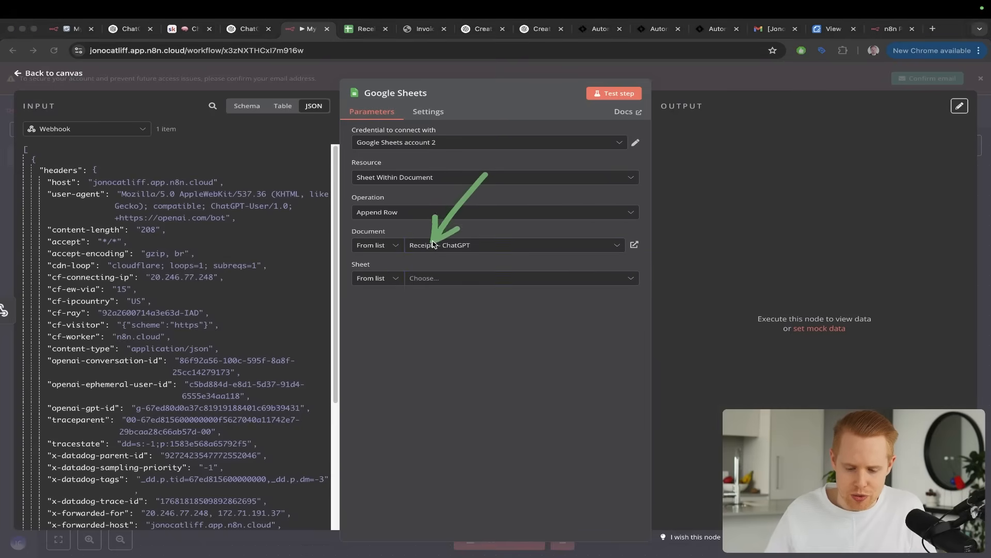
key("Escape")
key("ctrl+Tab")
key("ctrl+alt+a")
left_click_drag(183, 154, 95, 90)
key("Escape")
key("ctrl+shift+Tab")
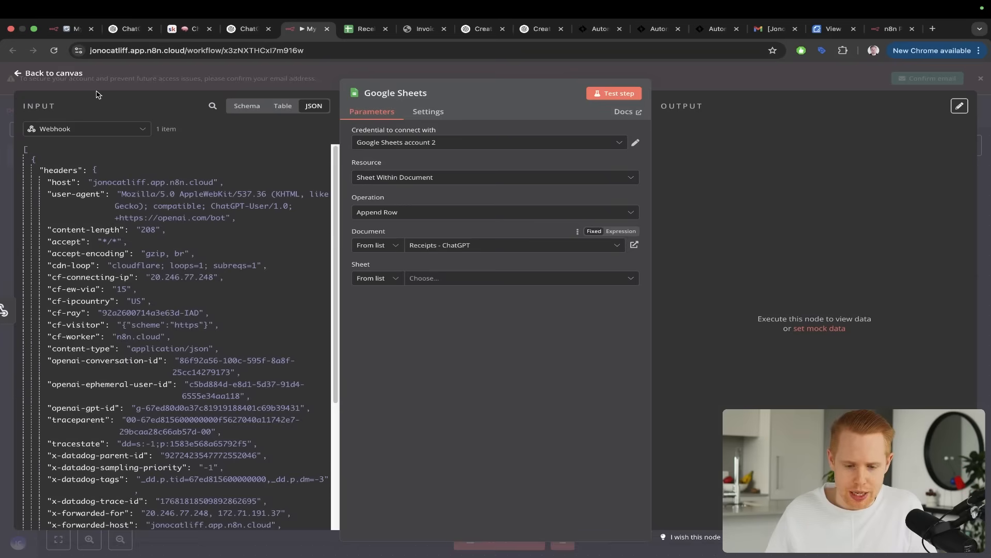
Choose Sheet1 as the Google Sheets node's target sheet and compare it with the sheet name in the spreadsheet
key("ctrl+alt+a")
left_click_drag(483, 206, 466, 260)
key("Escape")
left_click(457, 278)
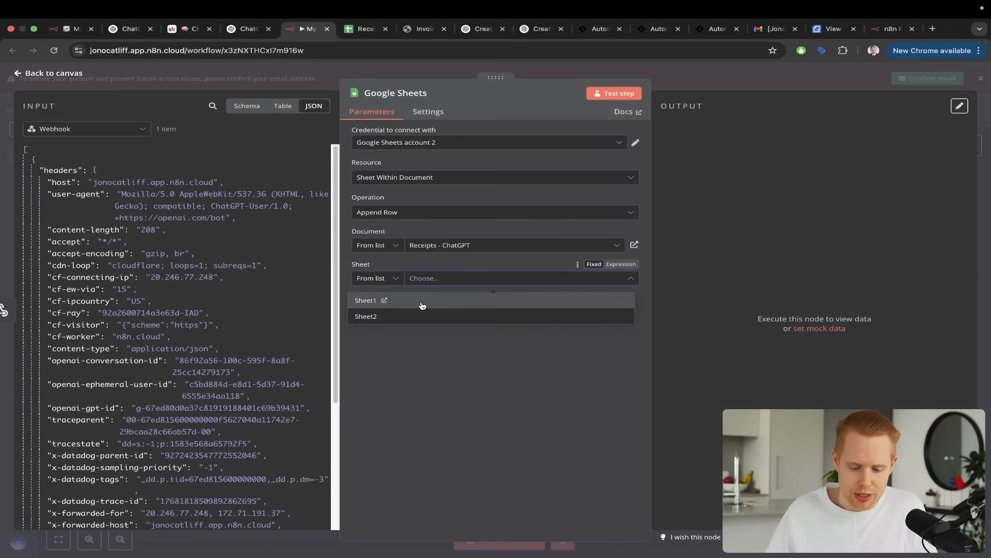
left_click(422, 306)
key("ctrl+Tab")
key("ctrl+alt+a")
left_click_drag(311, 293, 132, 527)
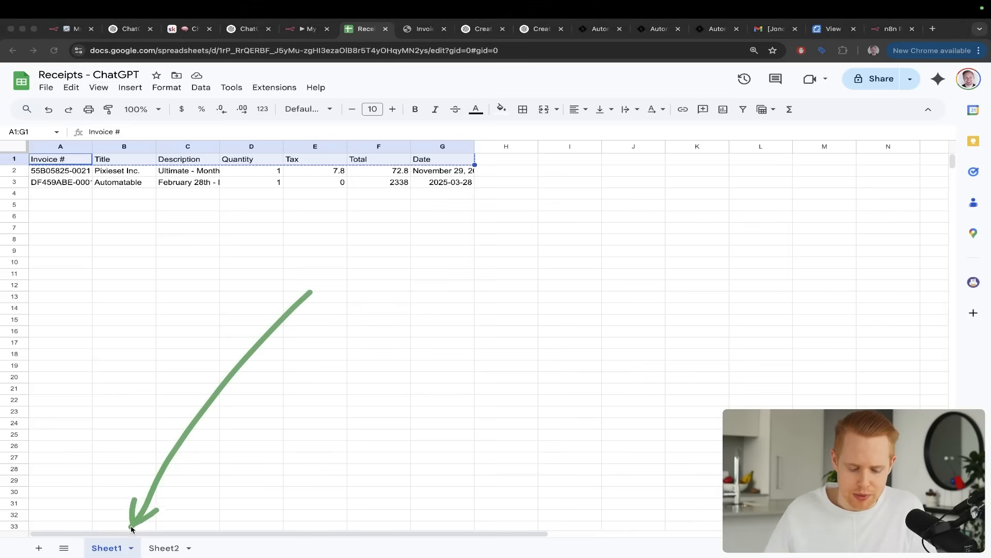
key("ctrl+shift+Tab")
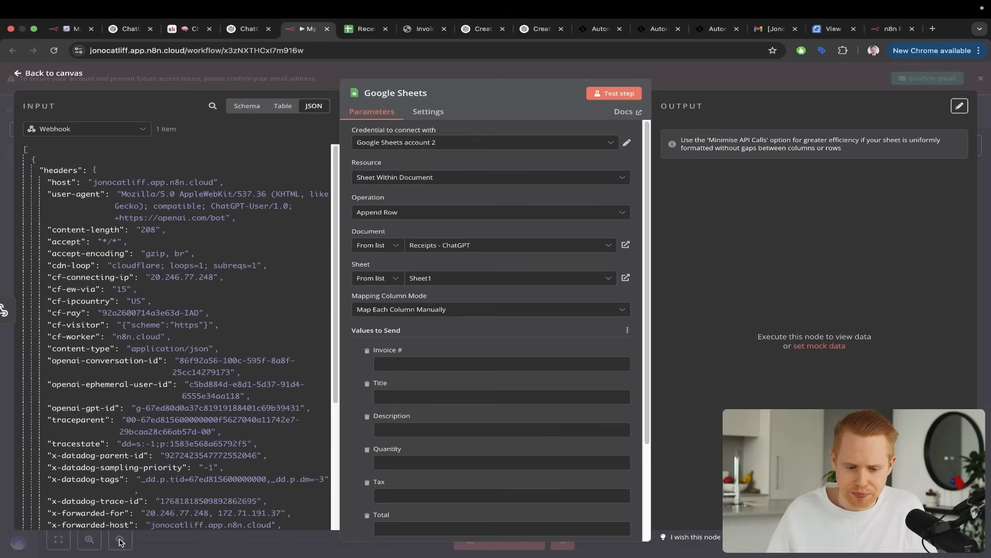
Map invoiceNumber, title, description and quantity from the webhook body to the Invoice #, Title, Description and Quantity columns
scroll(434, 472, "down", 3)
scroll(200, 288, "down", 10)
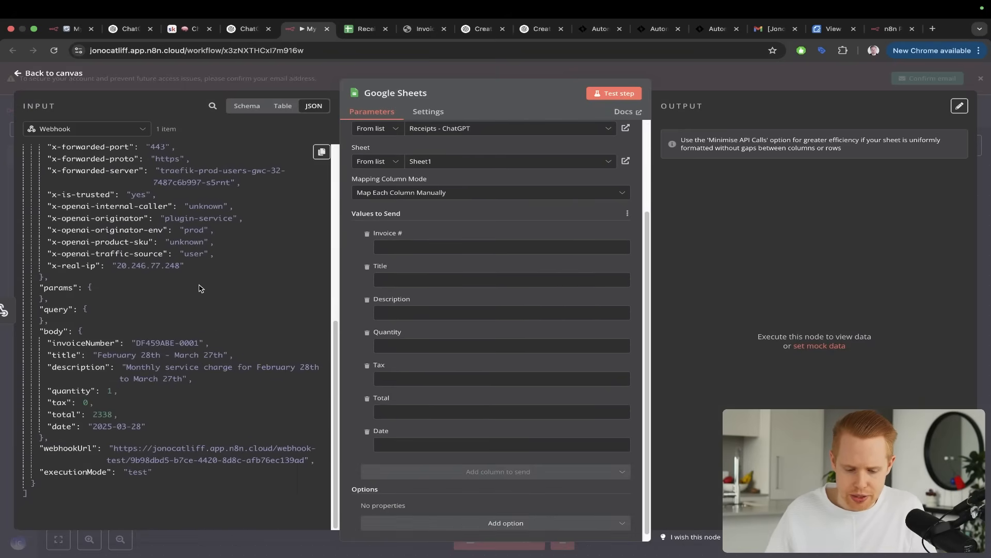
key("ctrl+alt+a")
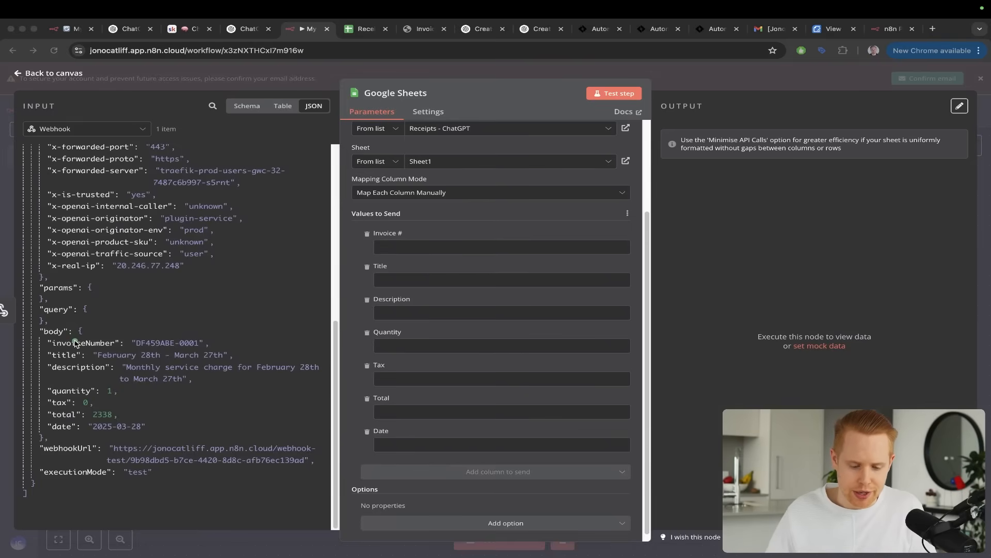
mouse_move(74, 342)
left_mouse_down()
mouse_move(299, 225)
mouse_move(388, 247)
left_mouse_up()
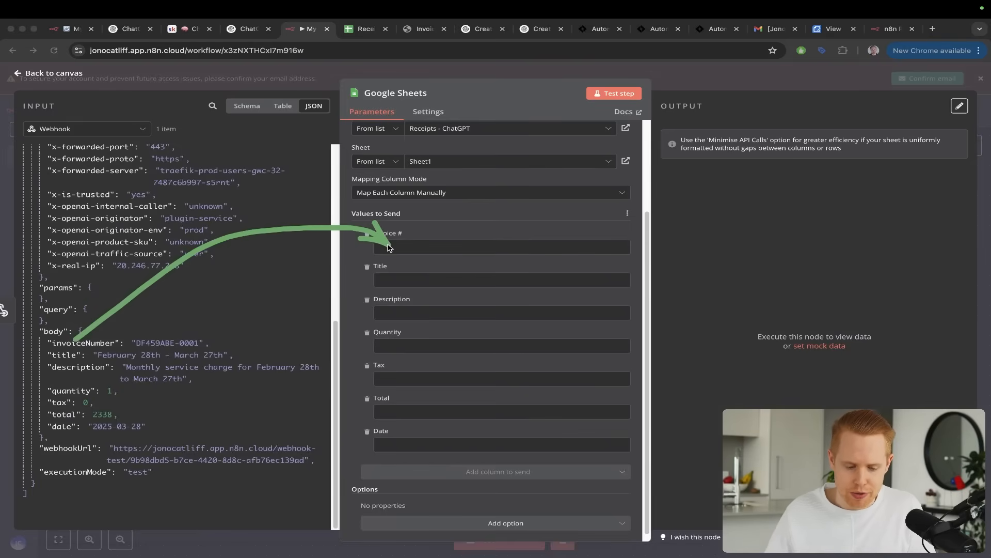
mouse_move(59, 353)
left_mouse_down()
mouse_move(274, 259)
mouse_move(379, 264)
mouse_move(382, 278)
left_mouse_up()
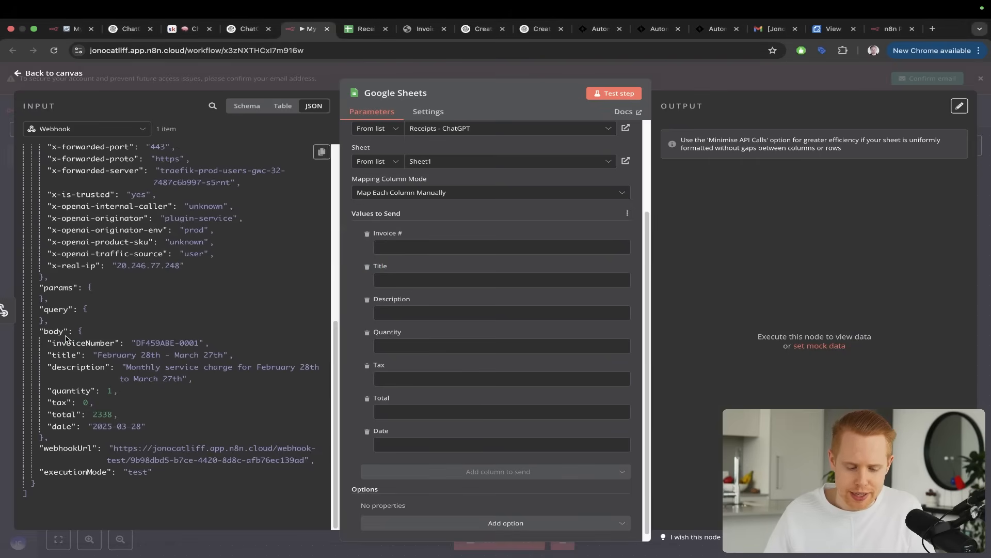
mouse_move(72, 342)
left_mouse_down()
mouse_move(146, 302)
mouse_move(388, 246)
left_mouse_up()
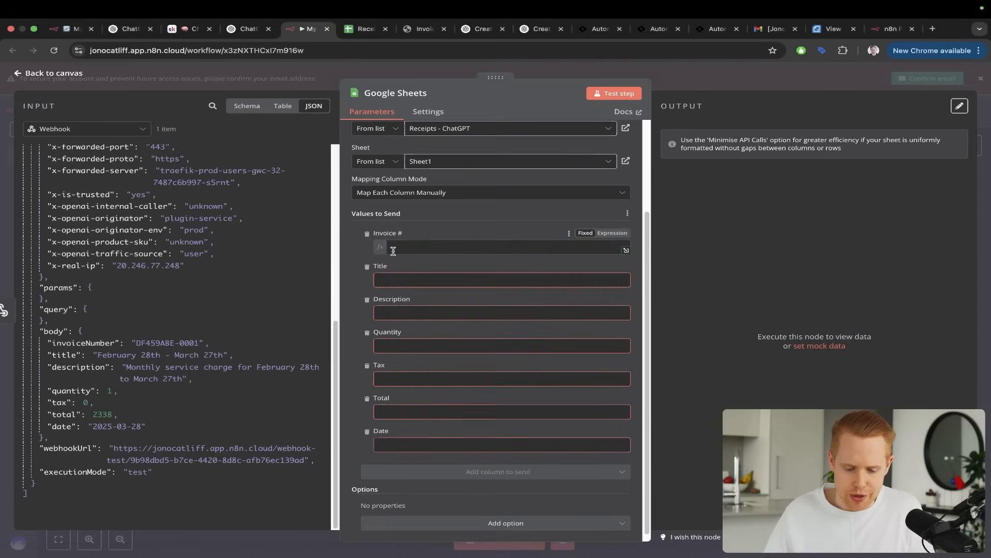
left_click_drag(62, 355, 389, 334)
left_click_drag(79, 386, 388, 376)
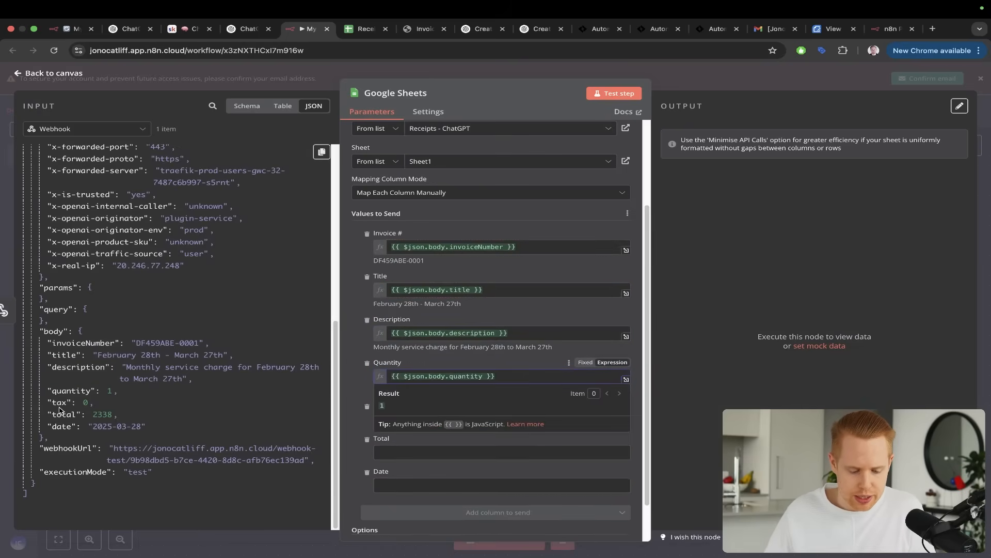
Map tax, total and date from the webhook body to the Tax, Total and Date columns
left_click_drag(58, 403, 384, 419)
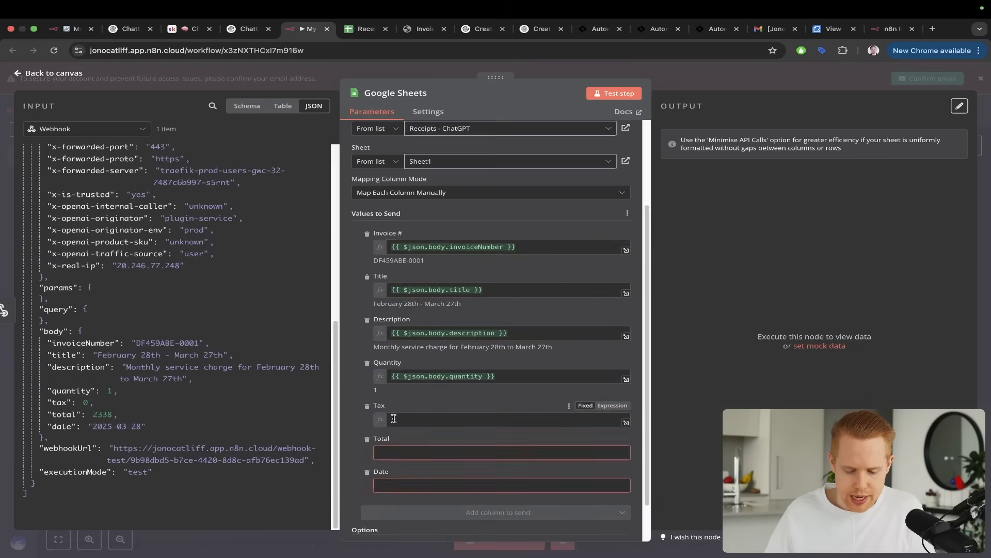
left_click_drag(62, 414, 406, 409)
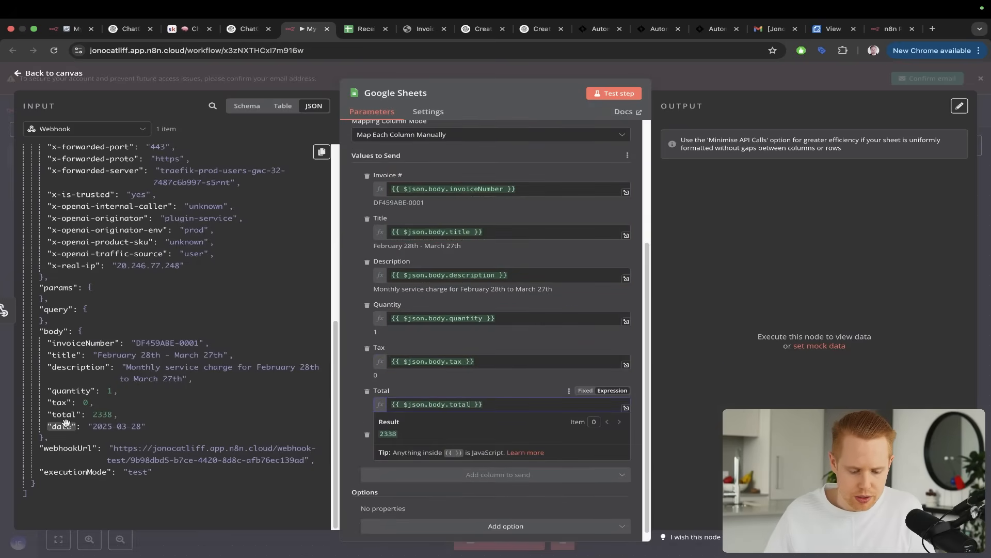
left_click_drag(61, 426, 413, 447)
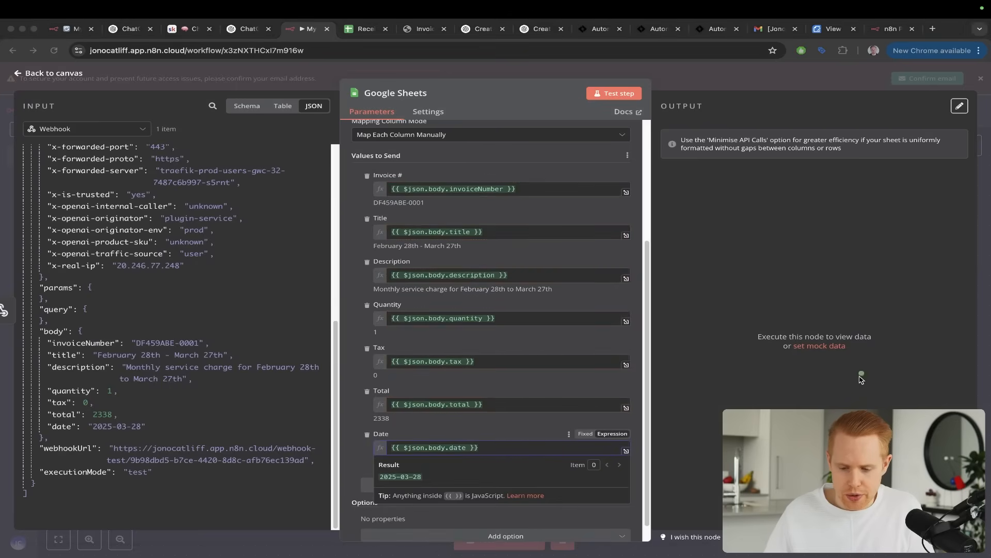
Test the Google Sheets step and check the Receipts - ChatGPT spreadsheet for the appended invoice row
left_click(625, 94)
key("ctrl+Tab")
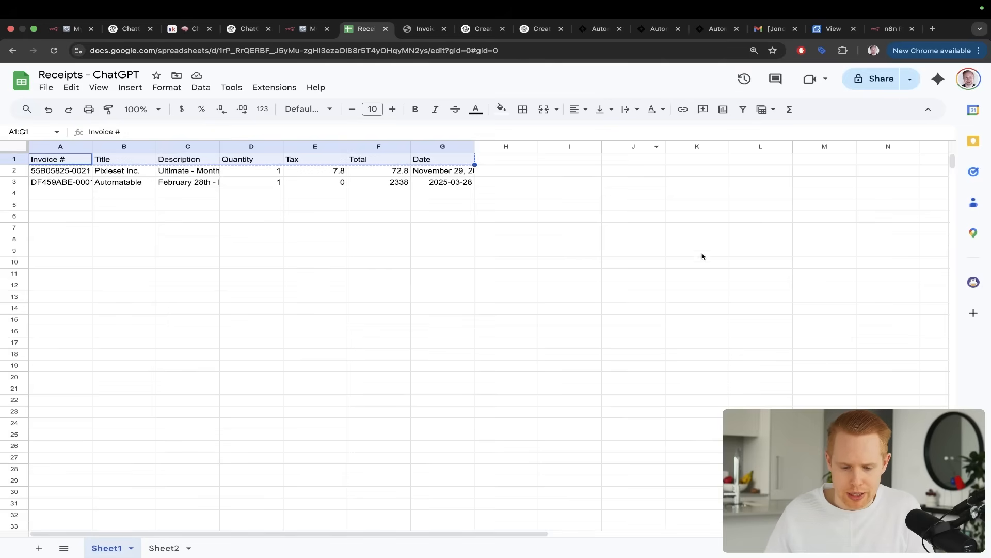
left_click_drag(581, 153, 476, 196)
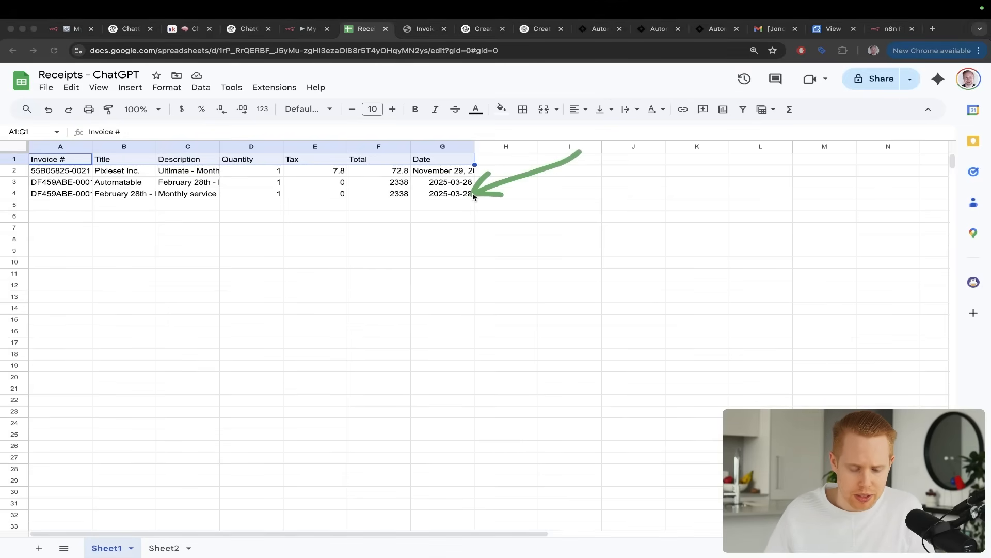
key("ctrl+s")
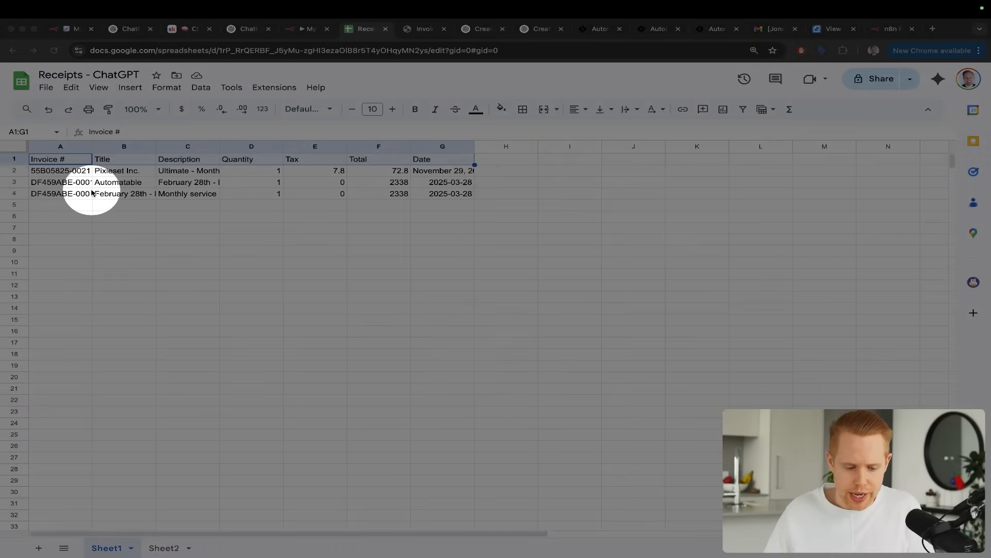
key("ctrl+s")
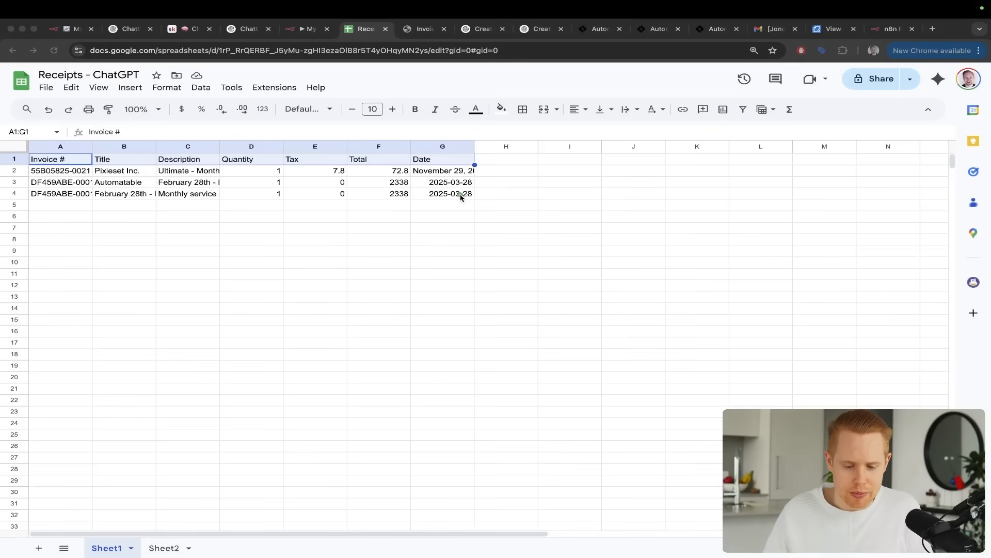
key("Escape")
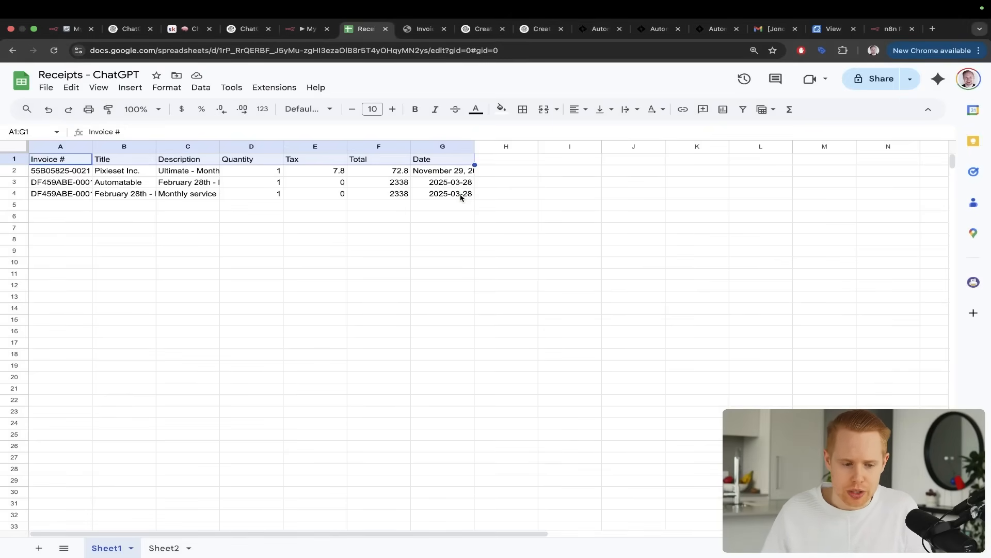
Switch to My workflow 43 in n8n and select the AI Agent branch with its model, memory and Google Calendar nodes
key("super+1")
key("ctrl+a")
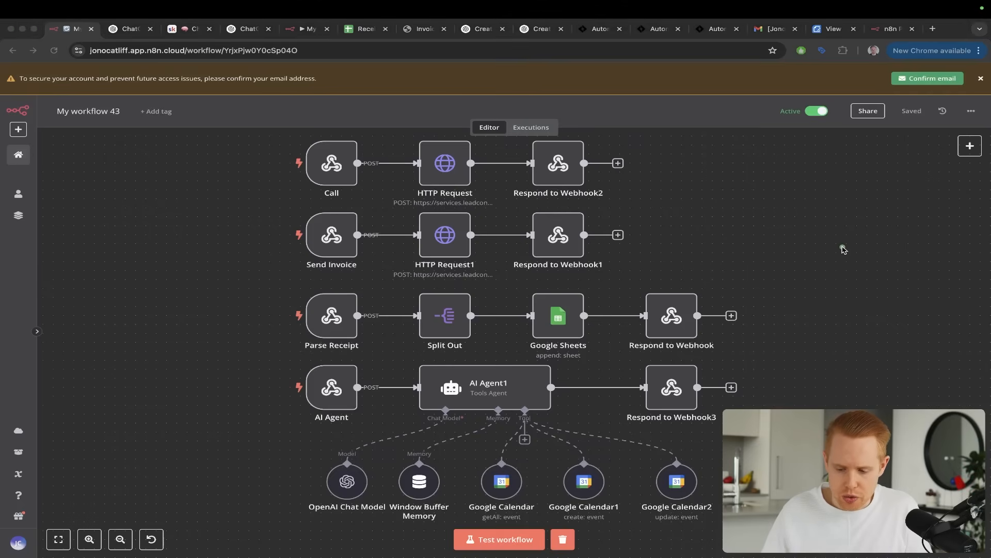
left_click_drag(843, 246, 634, 391)
key("Escape")
scroll(337, 345, "down", 3)
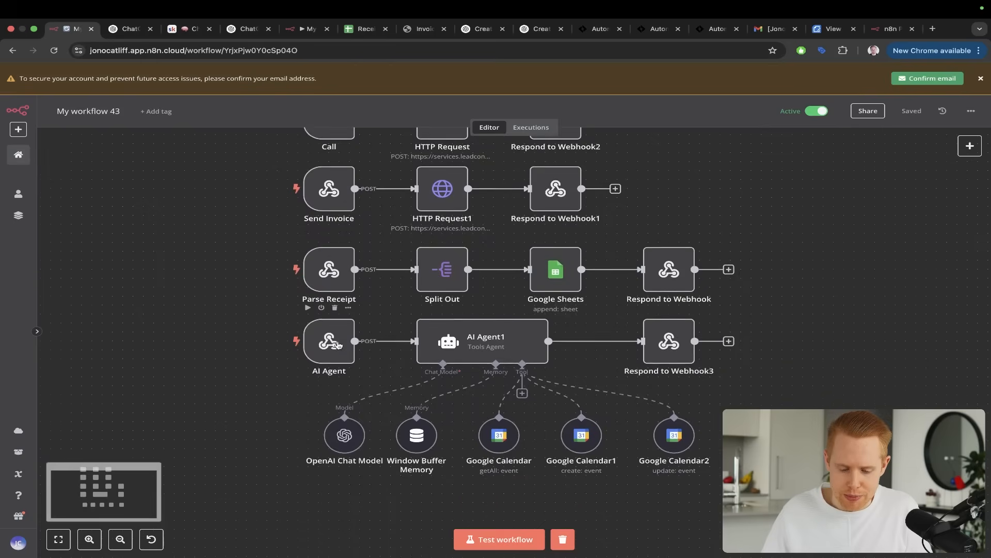
left_click_drag(267, 296, 766, 456)
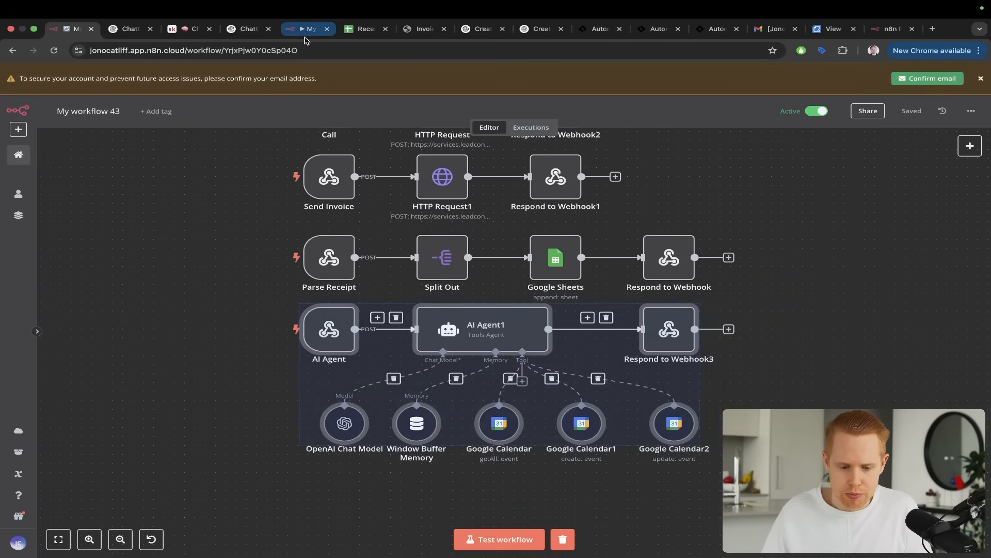
Return to My workflow 44 and close the Google Sheets node to show the canvas
left_click(305, 35)
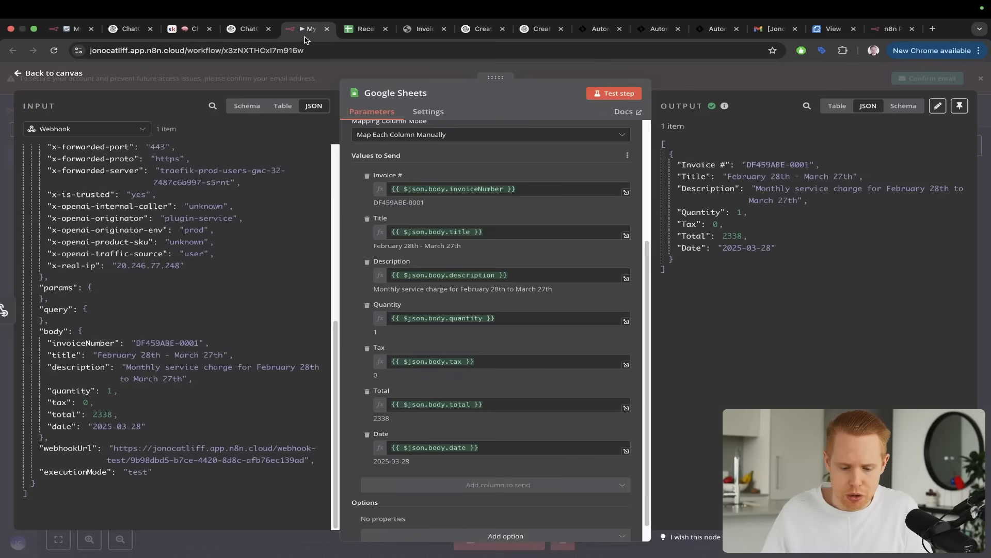
left_click(682, 75)
scroll(492, 369, "down", 2)
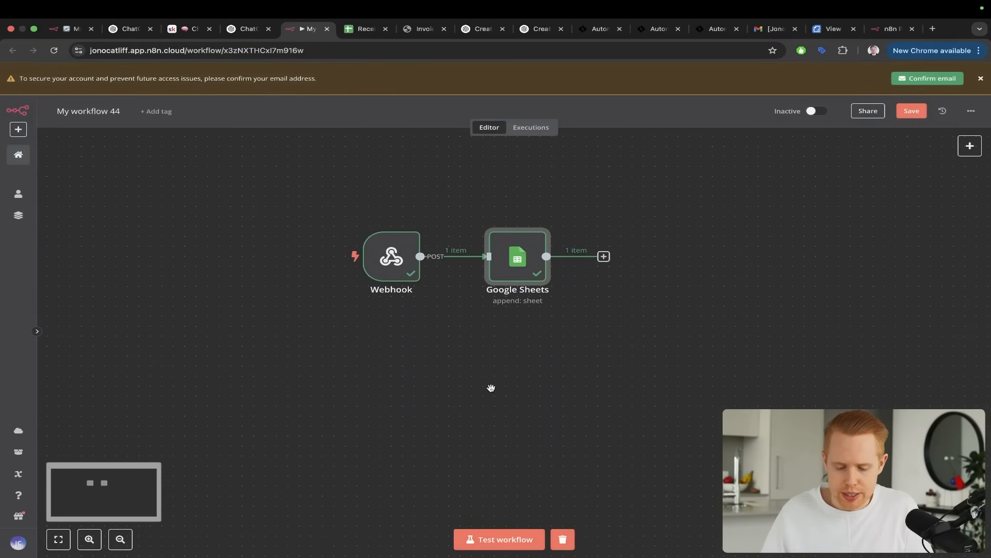
Paste the copied AI Agent branch into My workflow 44 and position it below the Webhook and Google Sheets row
key("ctrl+v")
left_click_drag(611, 289, 581, 353)
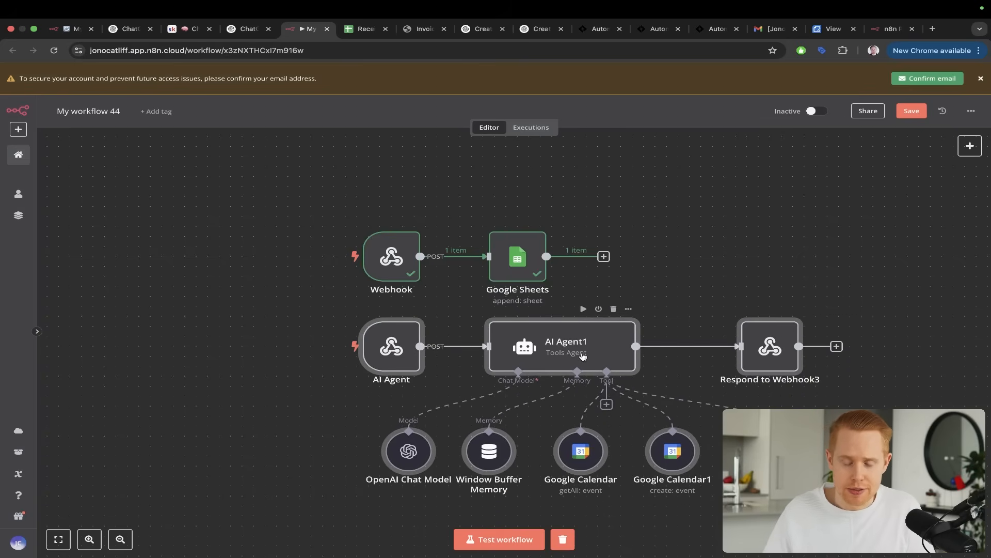
left_click(639, 276)
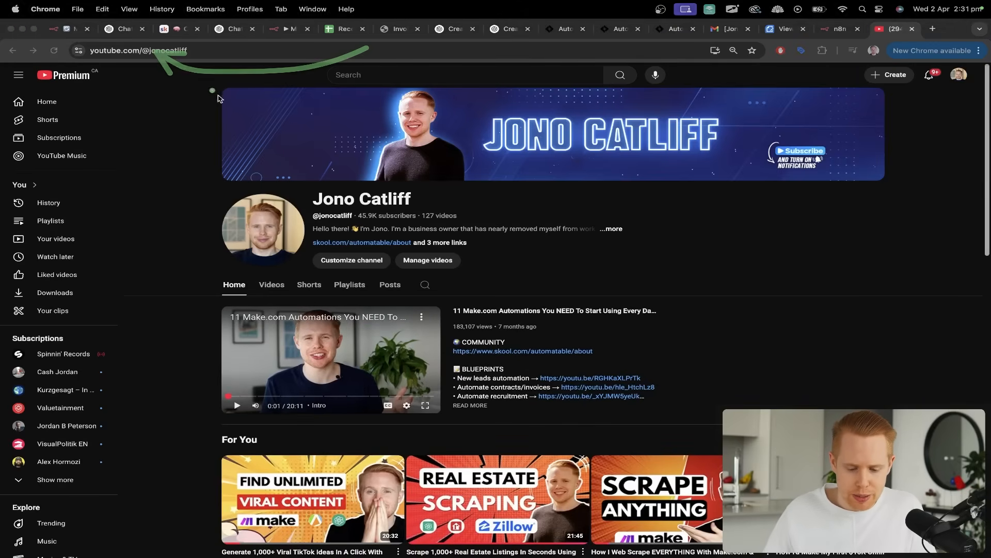
Browse the course and video sections on the YouTube channel page, advance the Videos row, and close the page
scroll(262, 144, "down", 10)
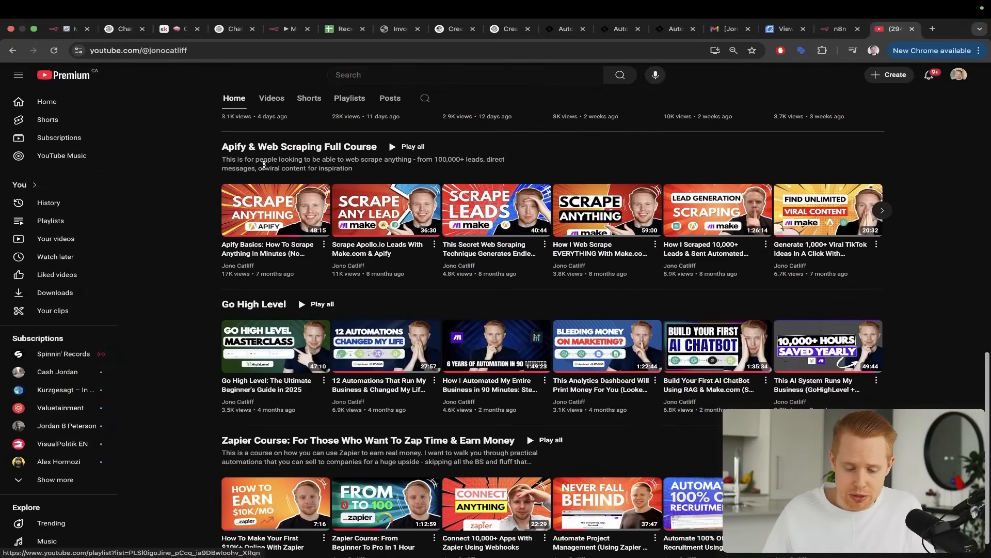
scroll(226, 258, "down", 1)
scroll(225, 259, "up", 2)
scroll(226, 259, "up", 5)
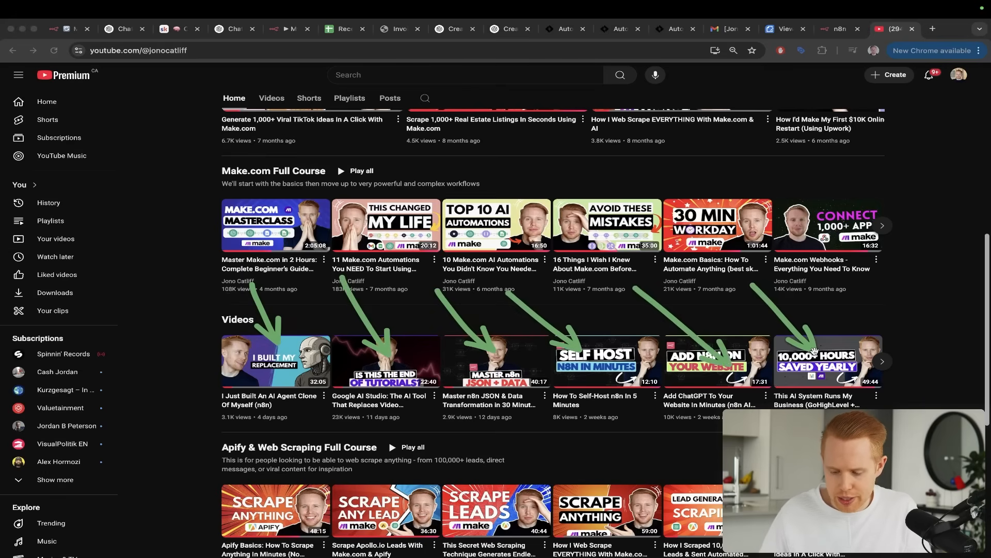
left_click(882, 361)
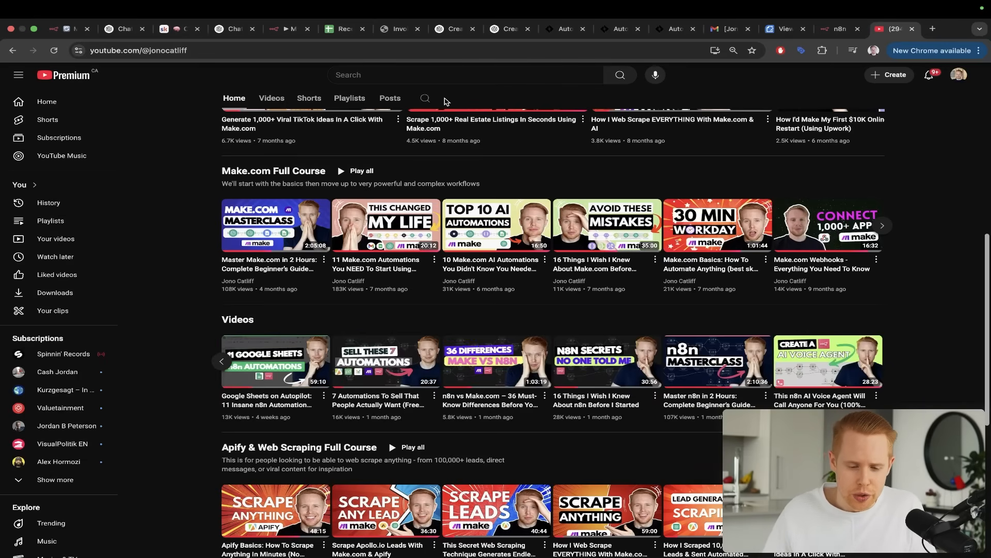
key("super+w")
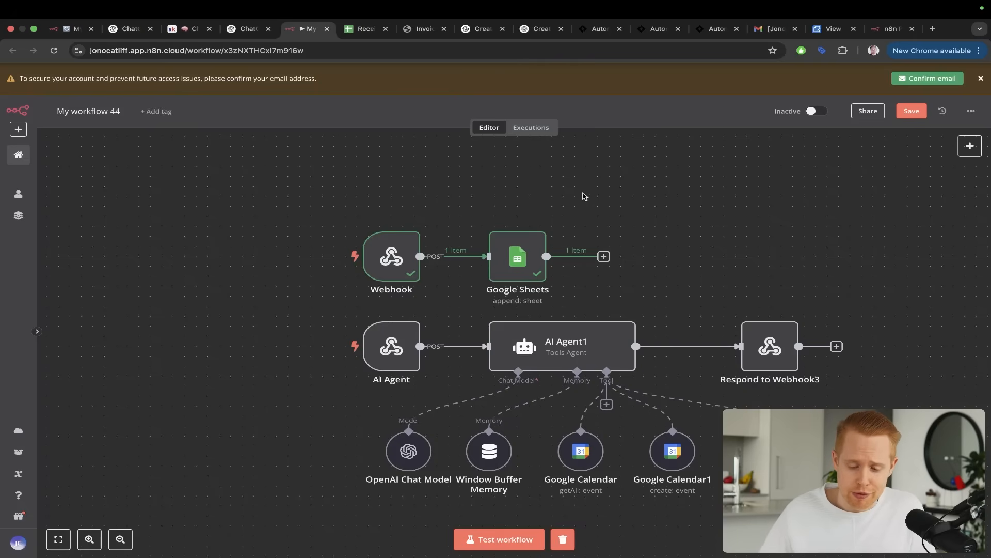
scroll(657, 236, "down", 2)
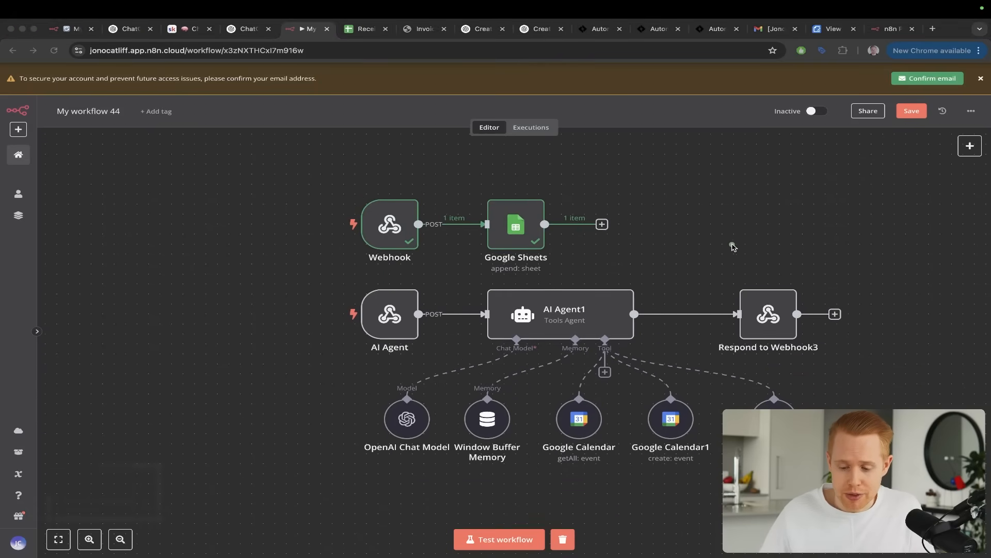
mouse_move(726, 268)
left_mouse_down()
mouse_move(411, 258)
mouse_move(397, 295)
left_mouse_up()
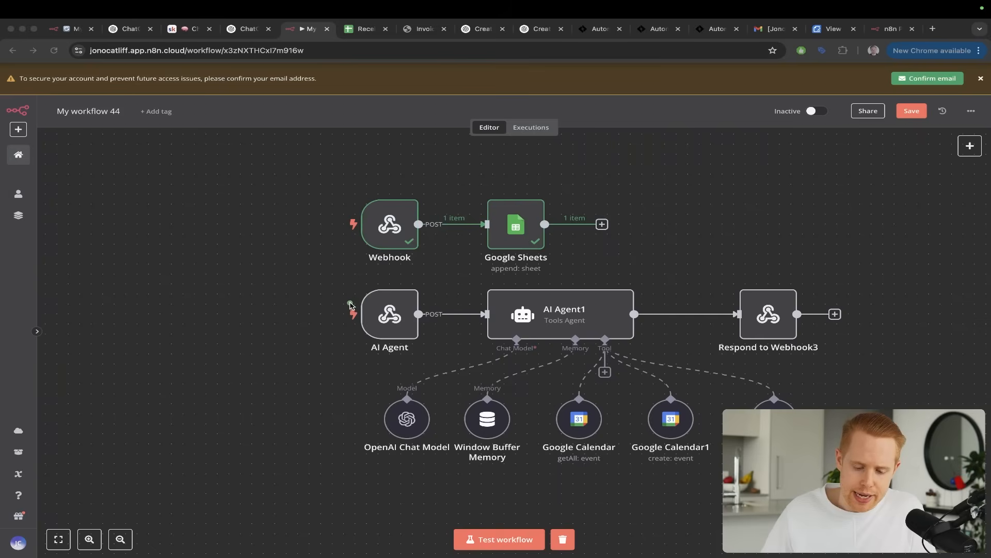
mouse_move(369, 305)
left_mouse_down()
mouse_move(368, 268)
mouse_move(386, 242)
left_mouse_up()
mouse_move(395, 179)
left_mouse_down()
mouse_move(381, 182)
mouse_move(364, 298)
mouse_move(378, 302)
left_mouse_up()
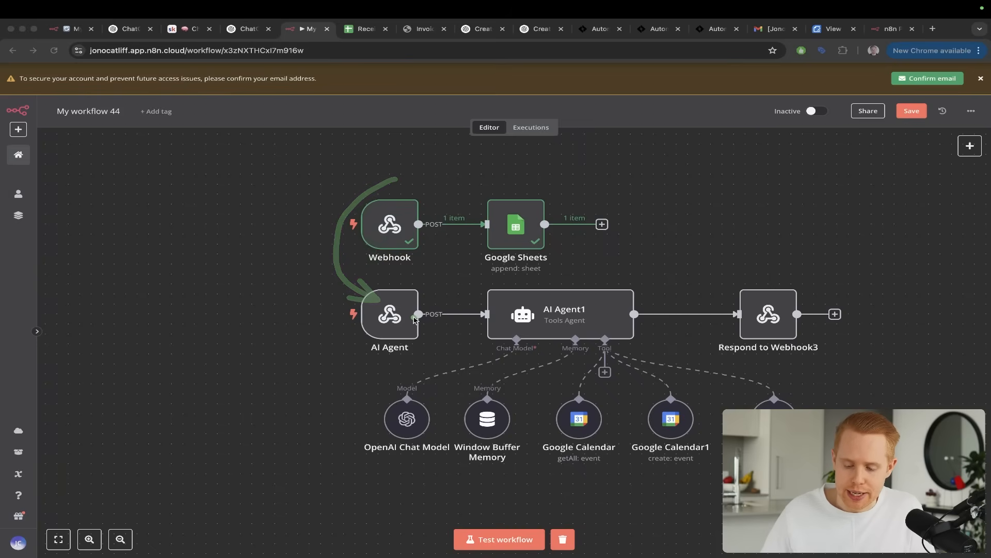
mouse_move(355, 226)
left_mouse_down()
mouse_move(379, 302)
mouse_move(517, 239)
mouse_move(746, 325)
left_mouse_up()
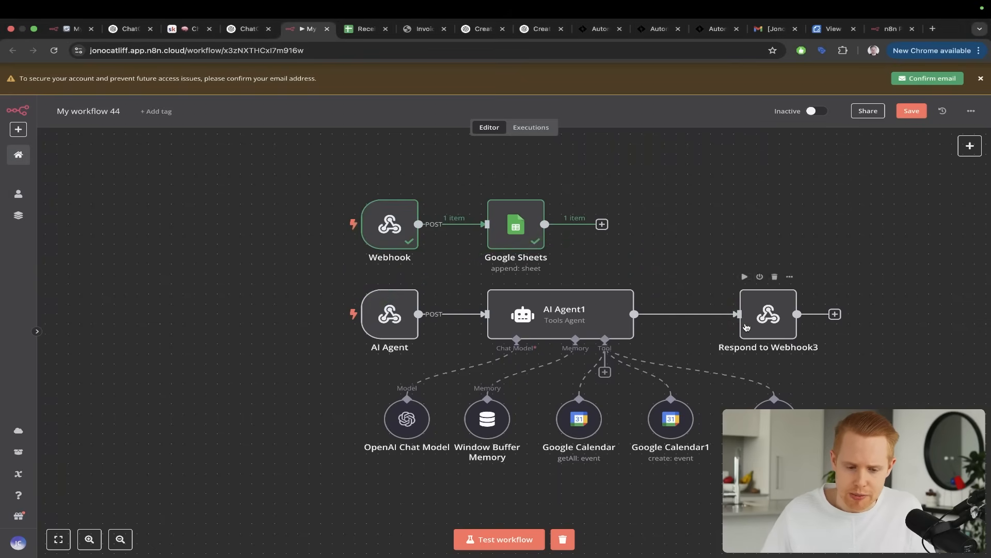
Copy the OpenAPI schema JSON from ChatGPT's Create n8n Webhook Integration conversation and place its browser tab beside the personal assistant's
left_click(248, 30)
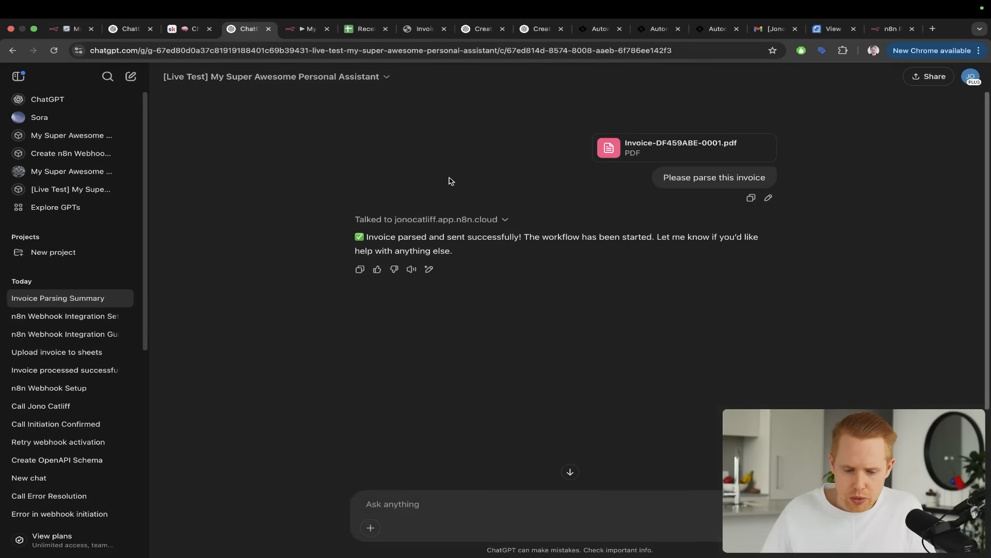
left_click(476, 31)
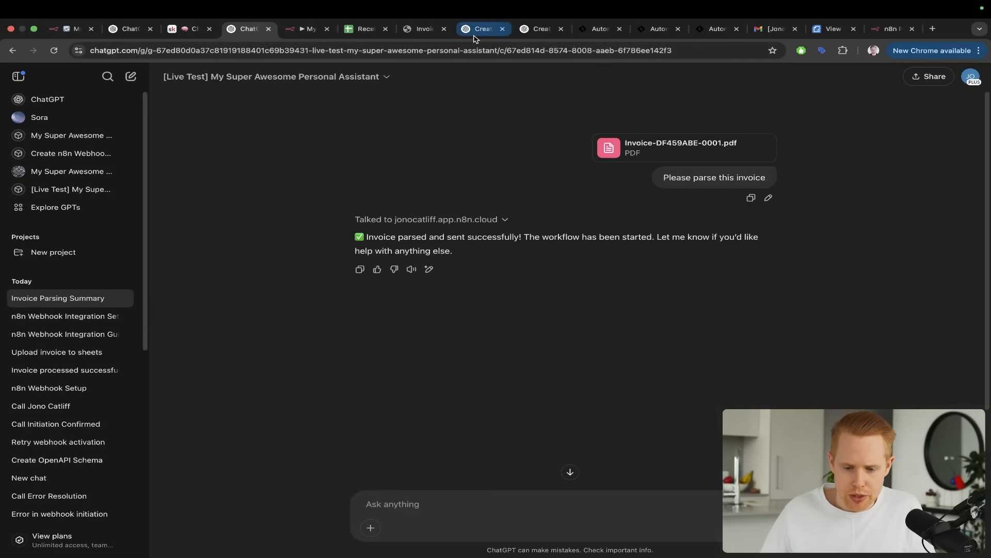
scroll(518, 191, "up", 5)
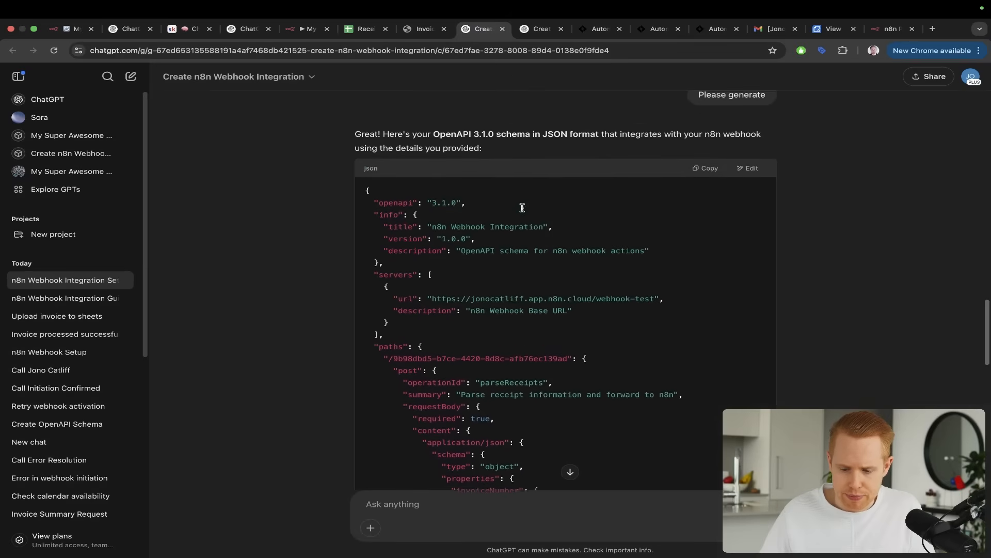
left_click(712, 170)
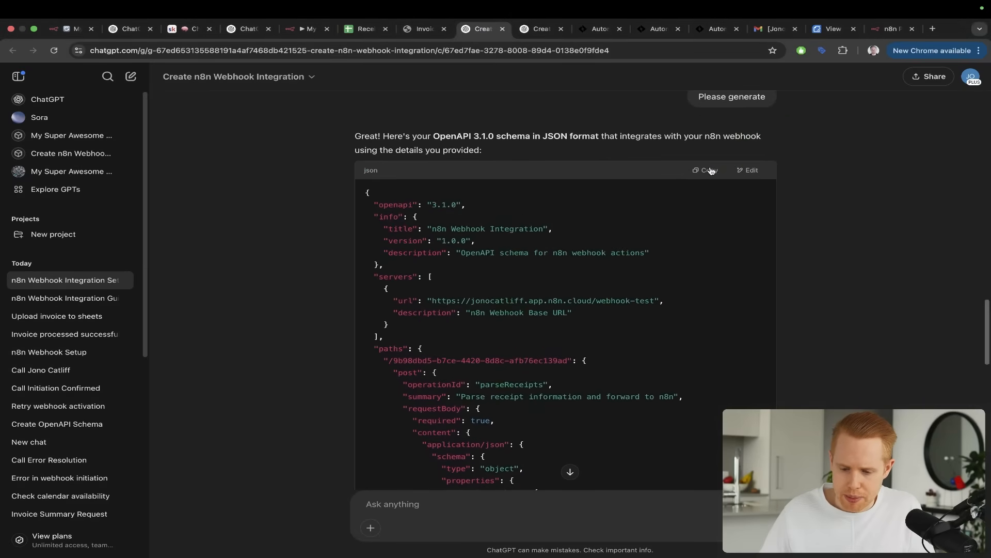
scroll(637, 281, "down", 12)
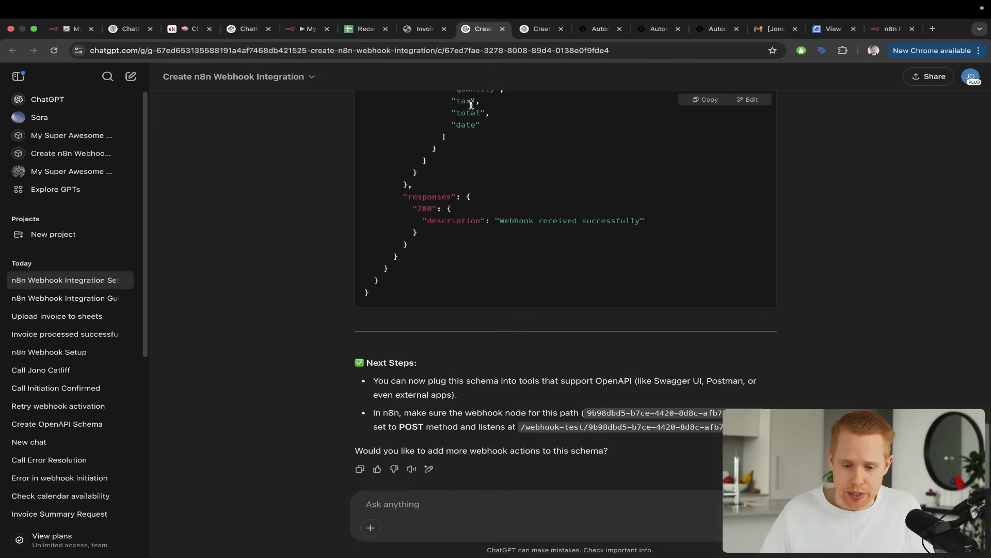
left_click_drag(470, 33, 249, 36)
Review the conversation's webhook path details and fields, place its browser tab beside My workflow 44, and return to that workflow
scroll(416, 297, "up", 20)
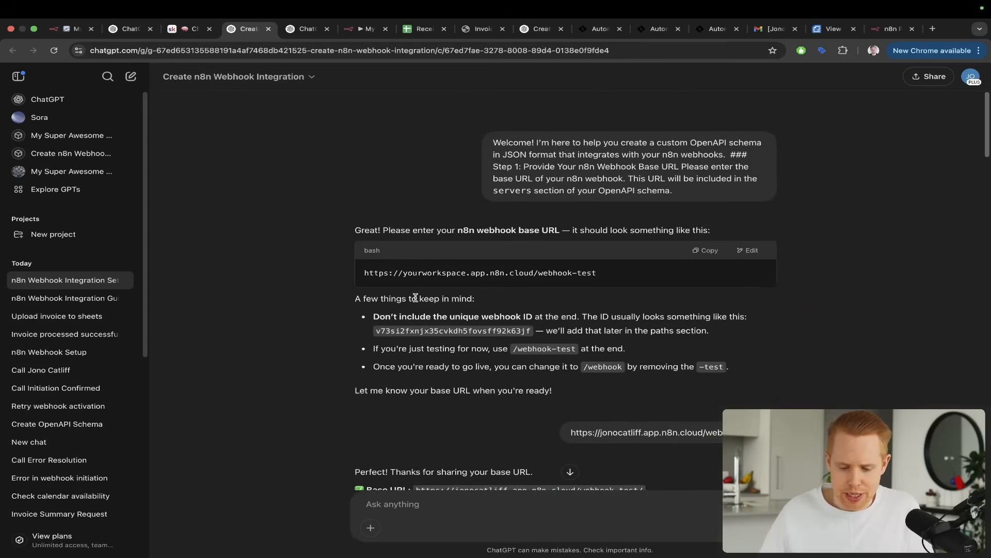
key("ctrl+a")
left_click_drag(580, 150, 503, 246)
scroll(504, 246, "down", 15)
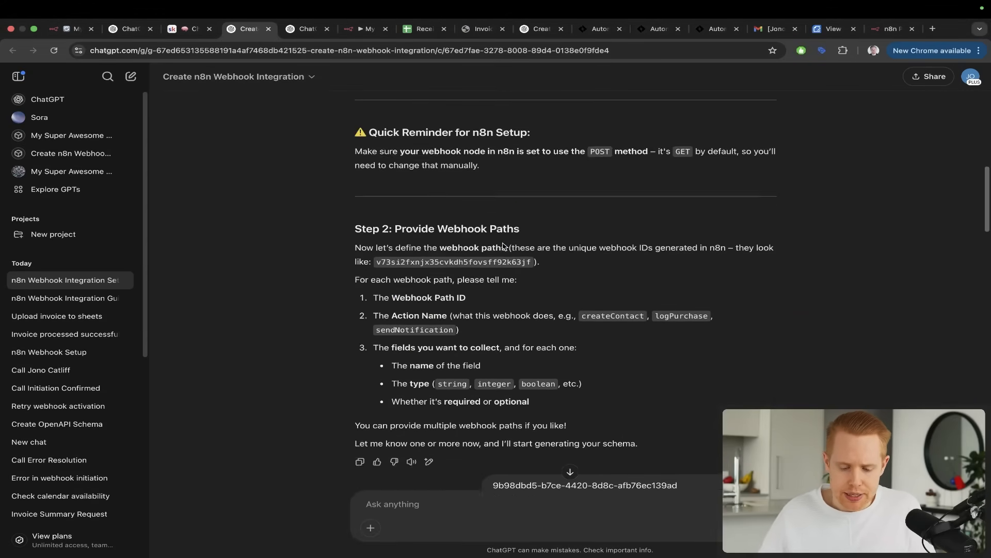
scroll(504, 246, "down", 5)
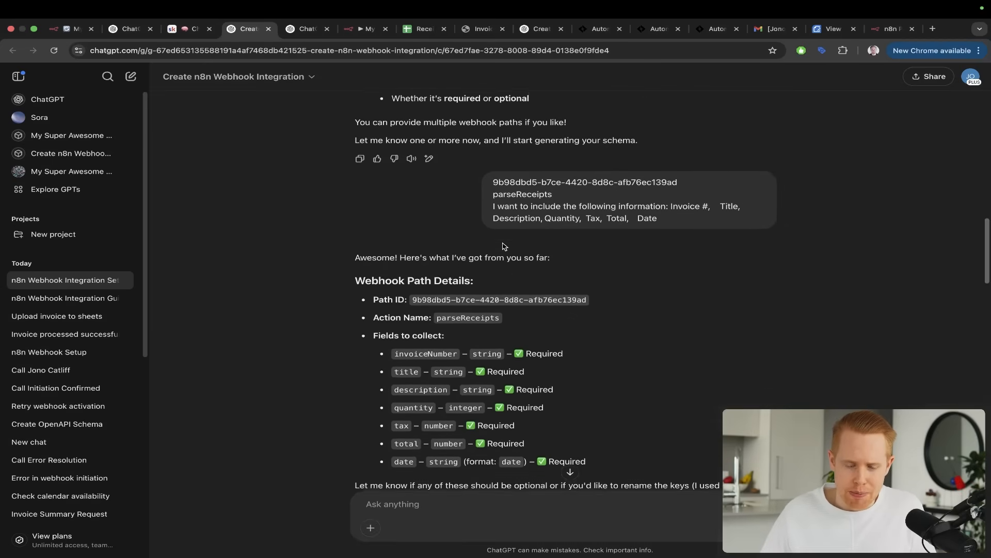
scroll(503, 246, "down", 1)
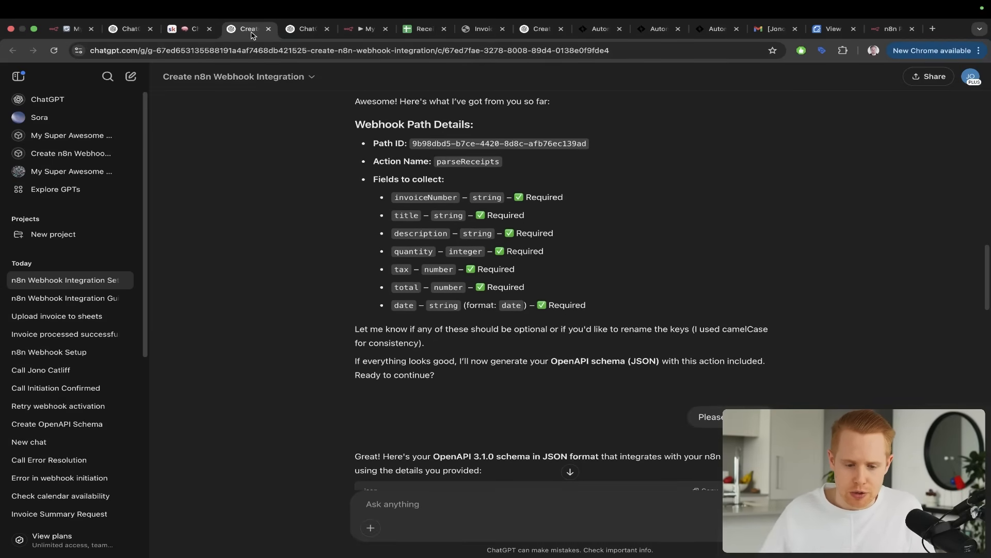
left_click_drag(252, 34, 310, 31)
left_click(367, 29)
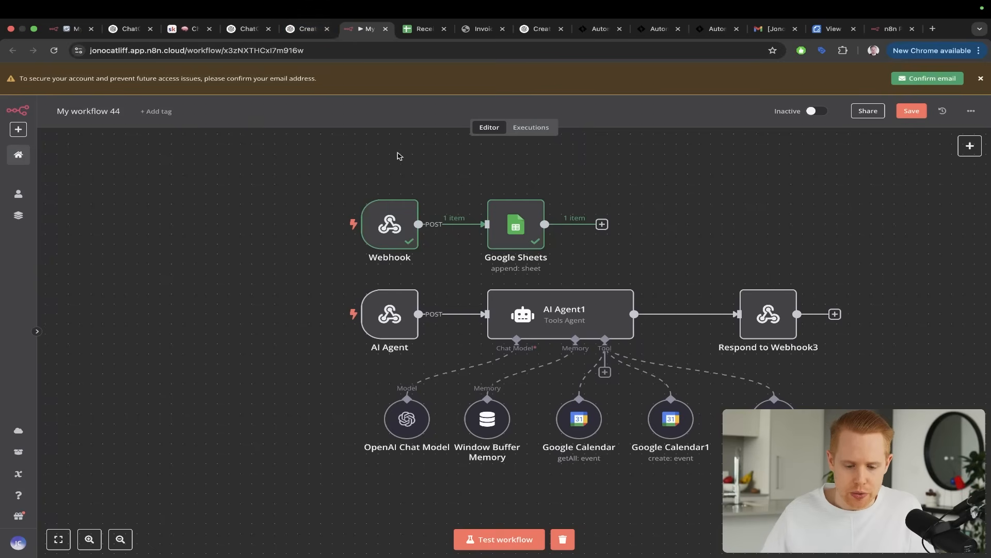
key("ctrl+a")
left_click_drag(369, 145, 391, 226)
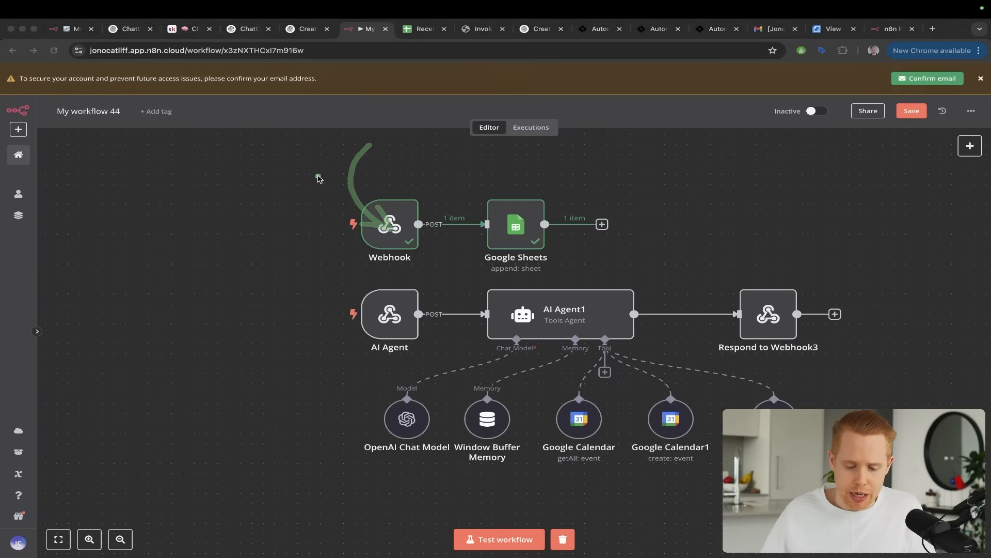
left_click_drag(318, 179, 362, 297)
left_click_drag(268, 283, 373, 403)
left_click_drag(260, 381, 358, 433)
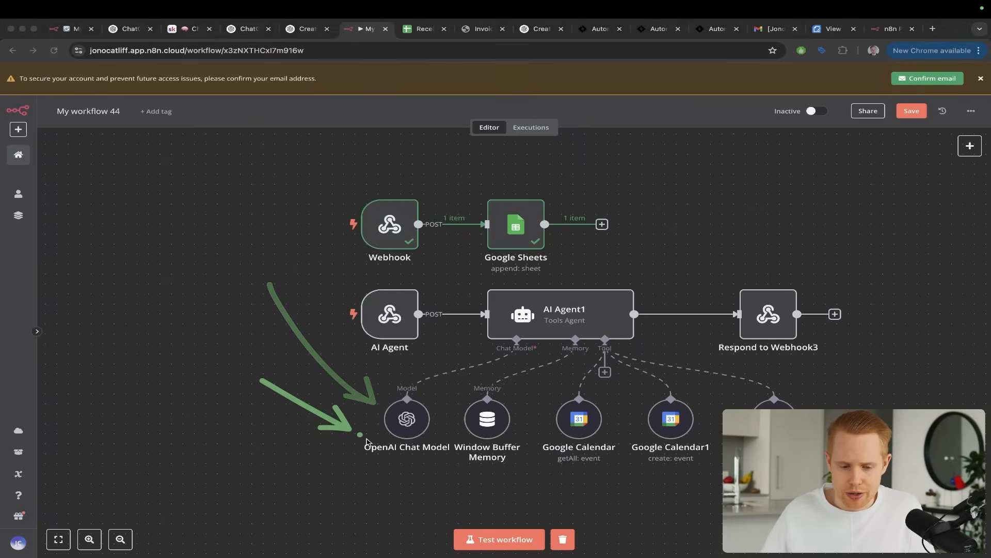
In the Create n8n Webhook Integration chat, ask "Can you please add another path onto this schema for me?" and include the copied schema
key("ctrl+shift+Tab")
scroll(476, 401, "down", 15)
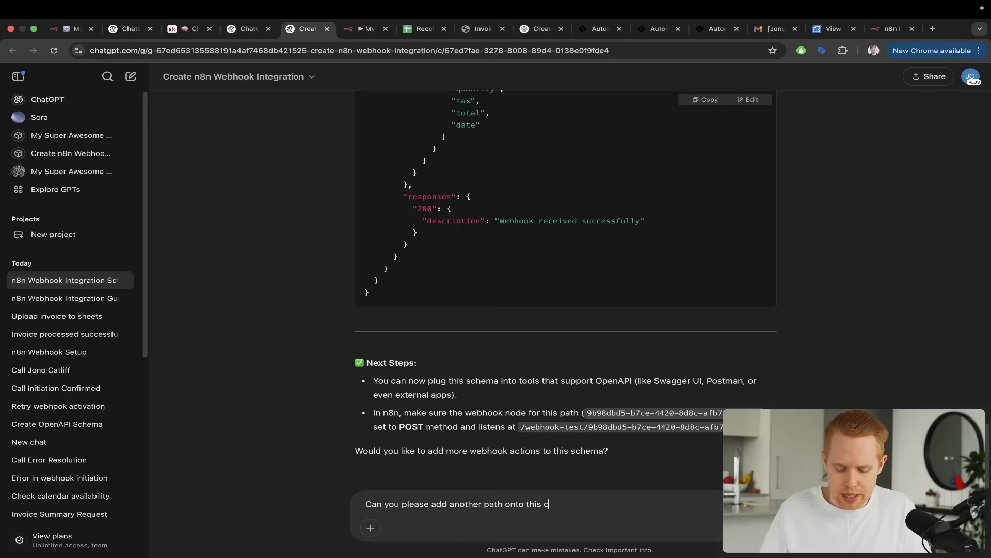
type("?")
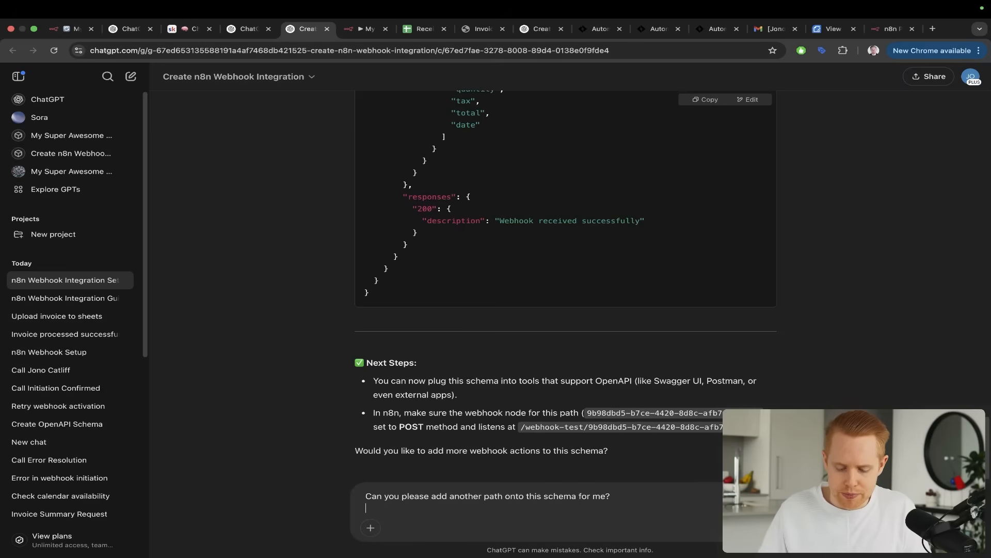
key("Return")
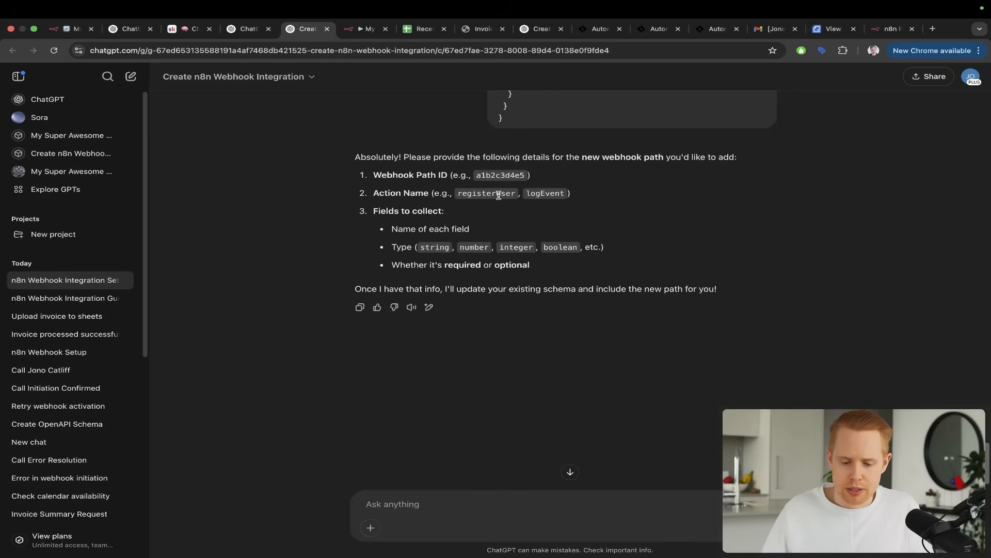
scroll(542, 160, "up", 1)
left_click_drag(587, 139, 470, 187)
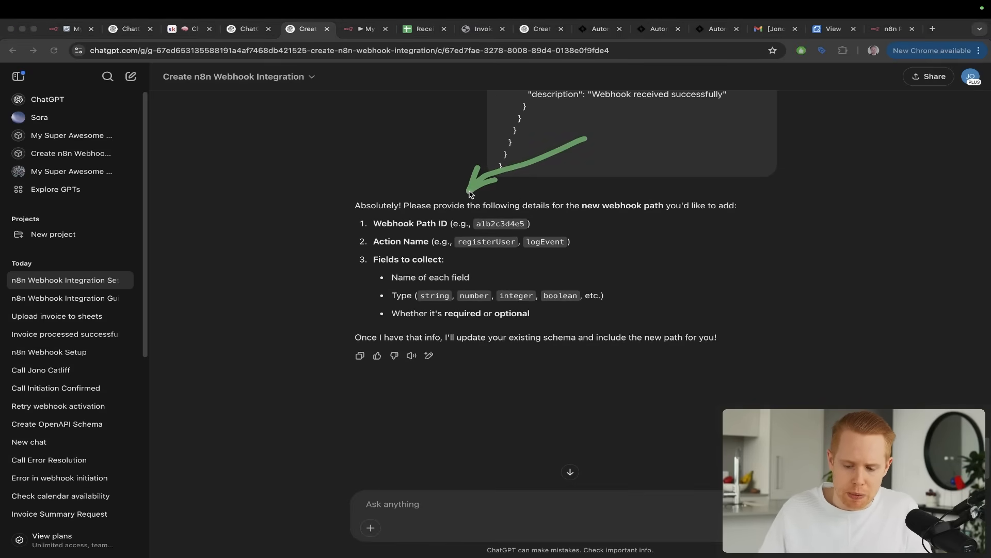
key("Escape")
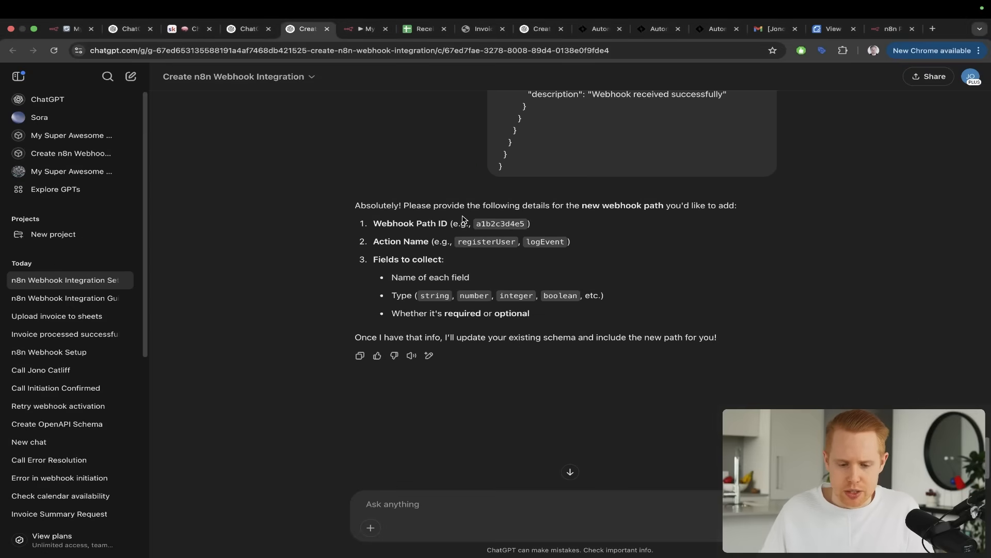
Switch to My workflow 44, clear the path of the AI Agent webhook node, and return to the canvas
key("ctrl+Tab")
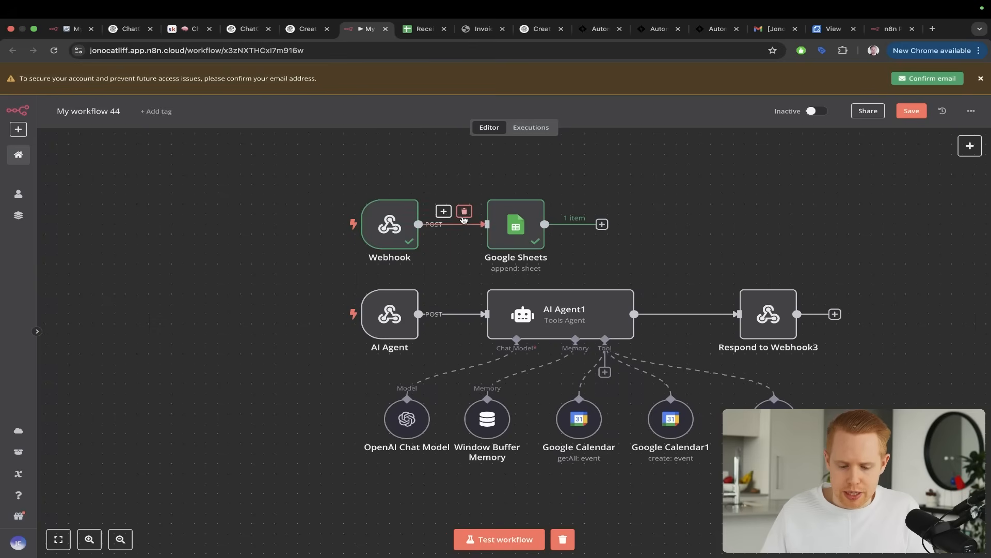
double_click(394, 312)
key("ctrl+a")
left_click_drag(561, 189, 429, 184)
key("Escape")
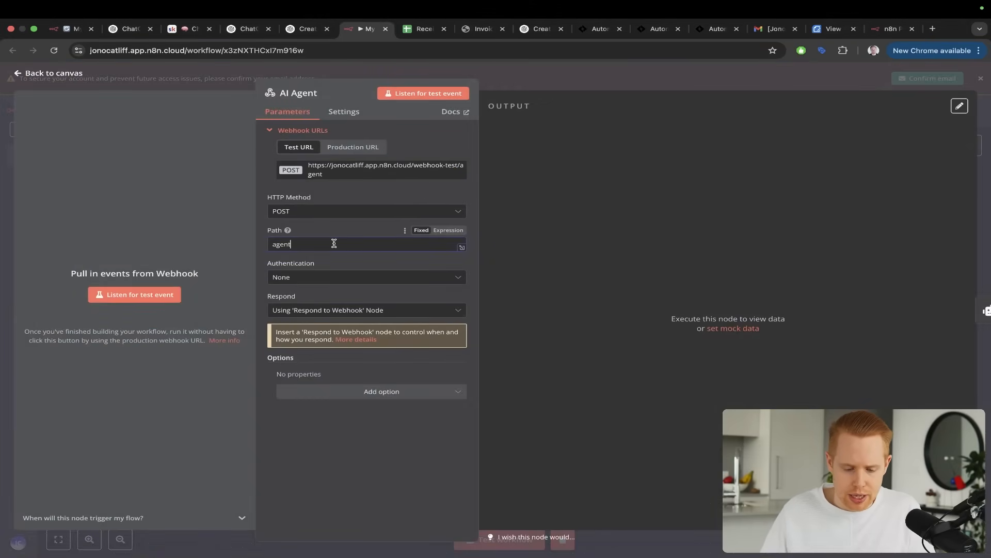
key("BackSpace")
key("BackSpace")
key("BackSpace")
key("BackSpace")
key("BackSpace")
left_click(987, 150)
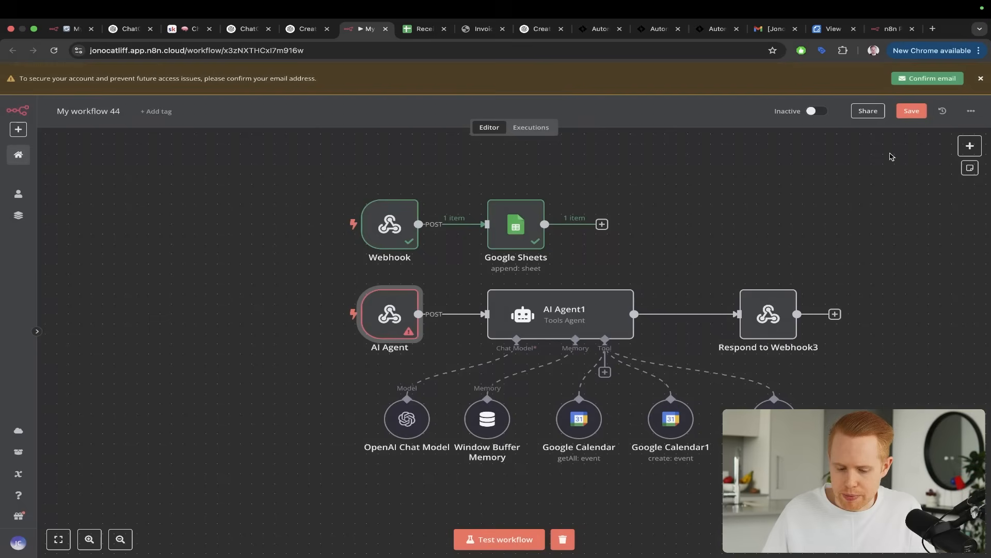
key("ctrl+a")
left_click_drag(268, 223, 355, 290)
key("Escape")
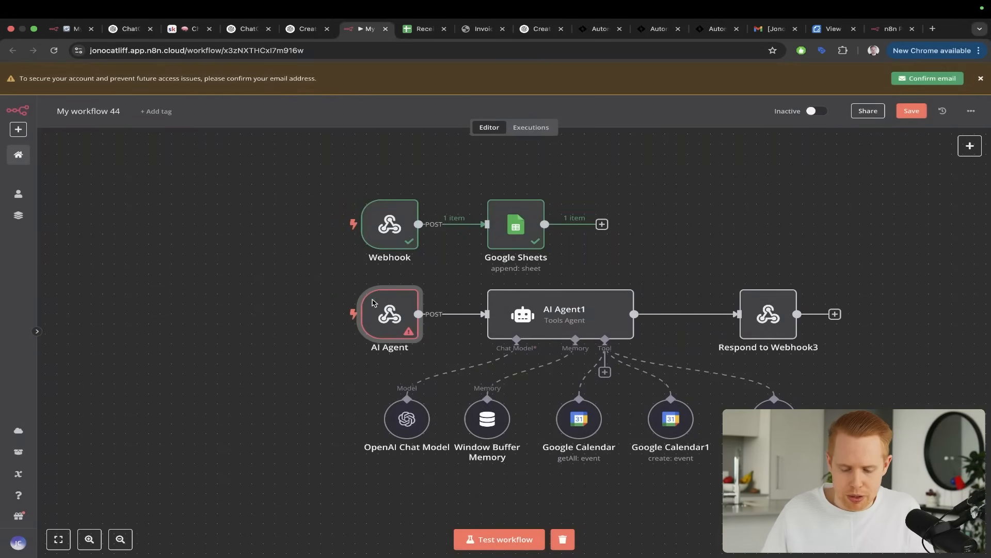
key("ctrl+a")
mouse_move(315, 233)
left_mouse_down()
mouse_move(128, 90)
mouse_move(73, 30)
left_mouse_up()
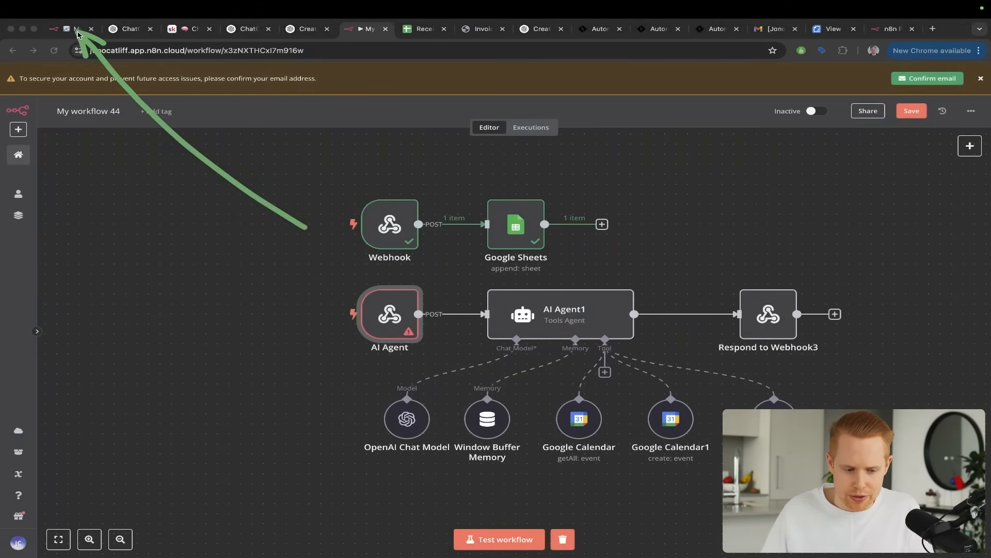
key("Escape")
Delete the AI Agent webhook node, add another trigger of type On webhook call, and return to the canvas
left_click(397, 278)
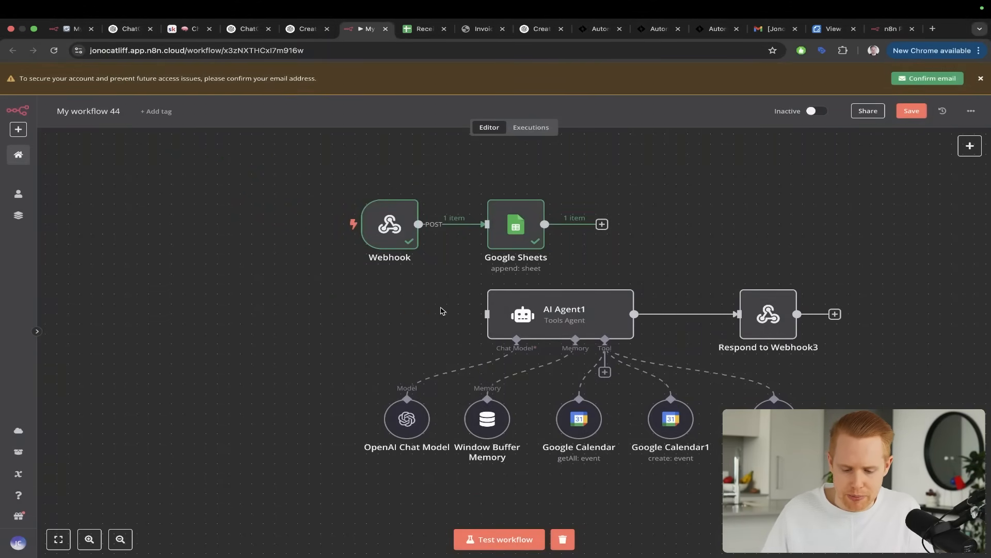
left_click(969, 146)
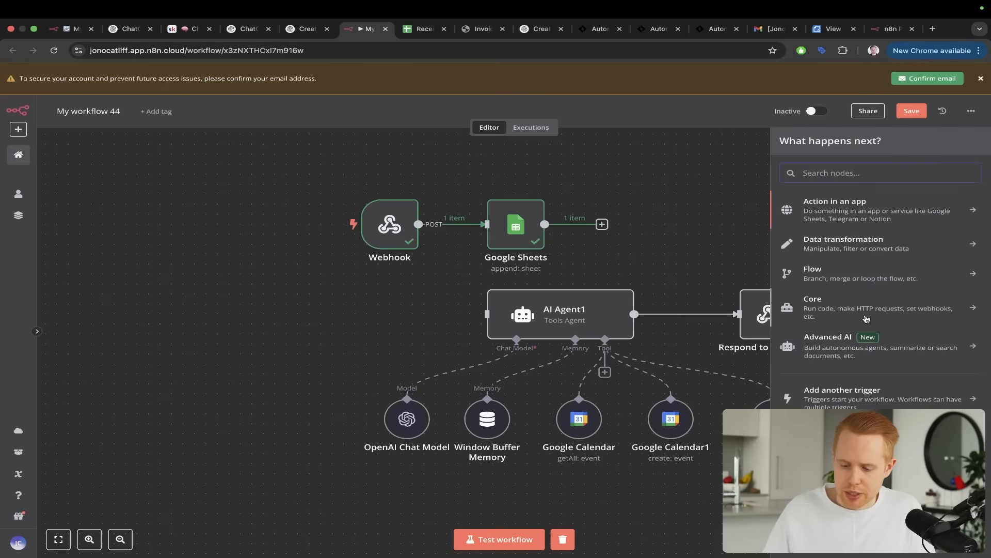
left_click(849, 397)
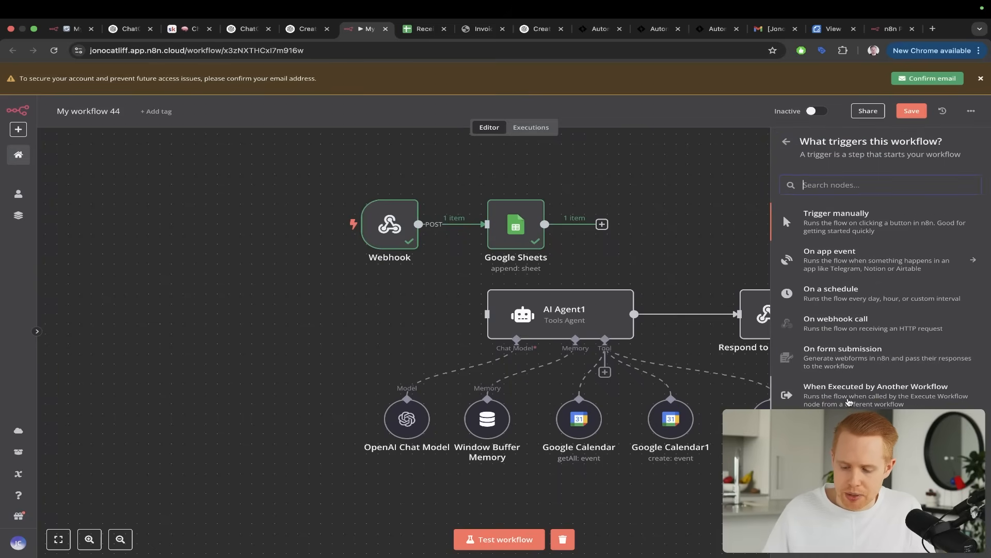
left_click(854, 321)
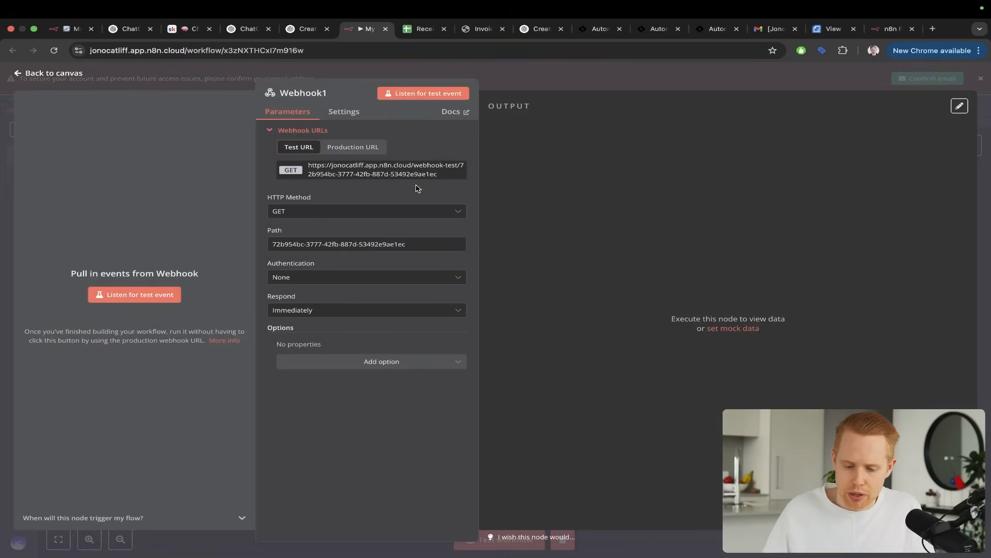
left_click(980, 164)
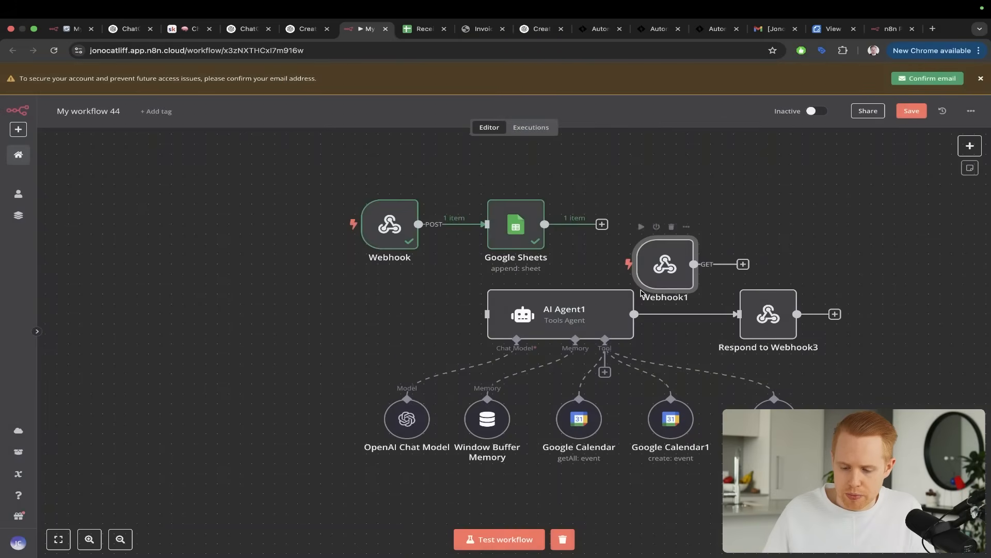
Place the new Webhook1 node below the Webhook node, level with the input of AI Agent1
left_click_drag(658, 268, 382, 326)
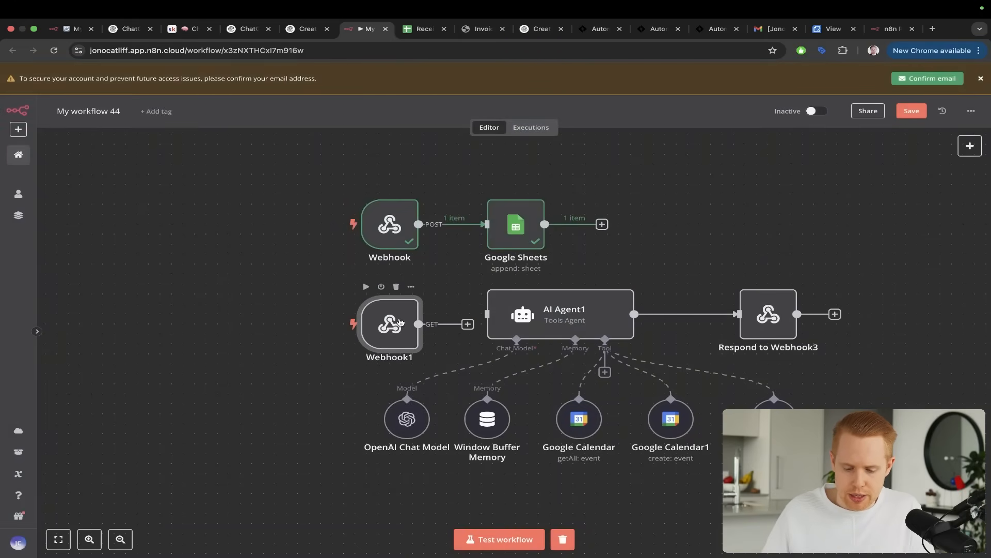
mouse_move(466, 220)
left_mouse_down()
mouse_move(401, 295)
mouse_move(427, 295)
left_mouse_up()
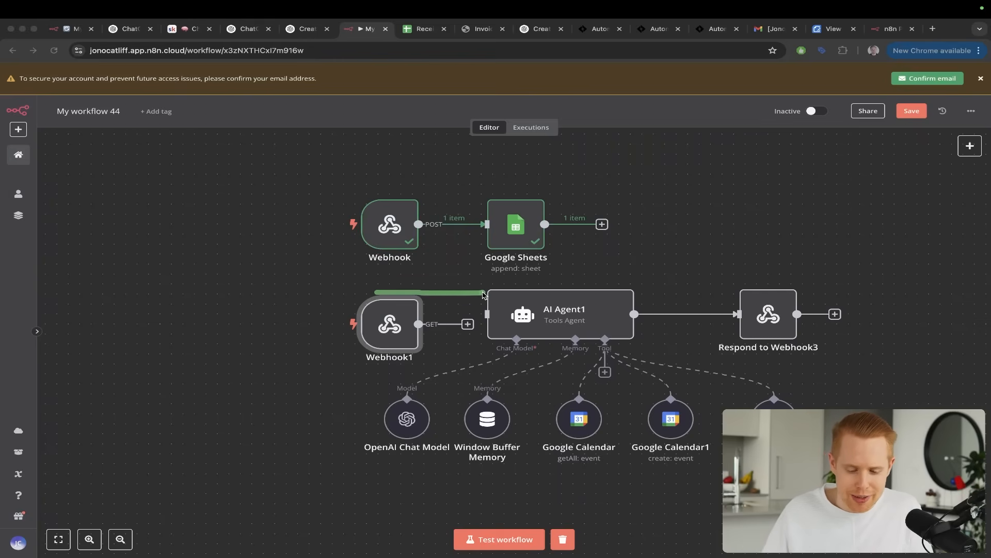
left_click_drag(376, 326, 378, 312)
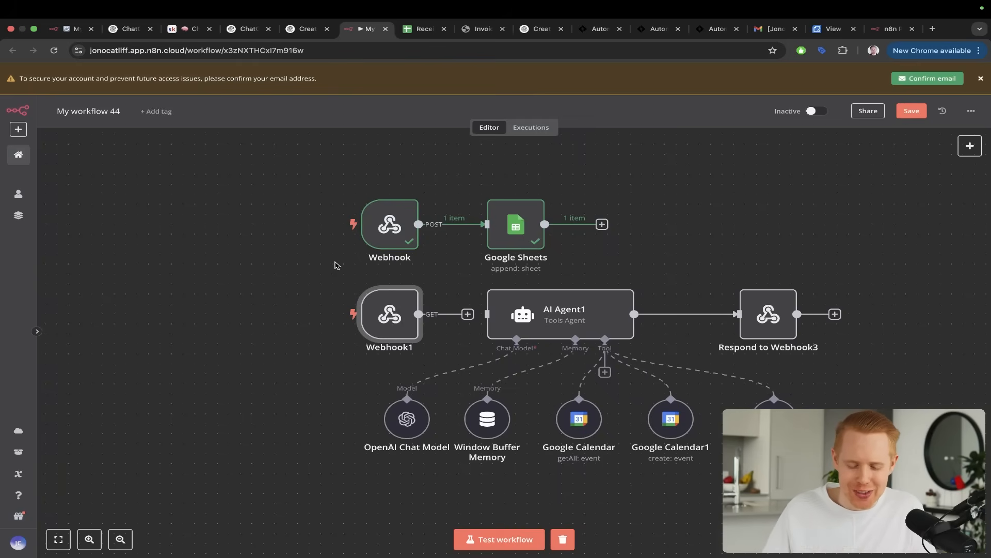
Copy the test URL of the Webhook1 node and go back to the Create n8n Webhook Integration chat
key("super+Tab")
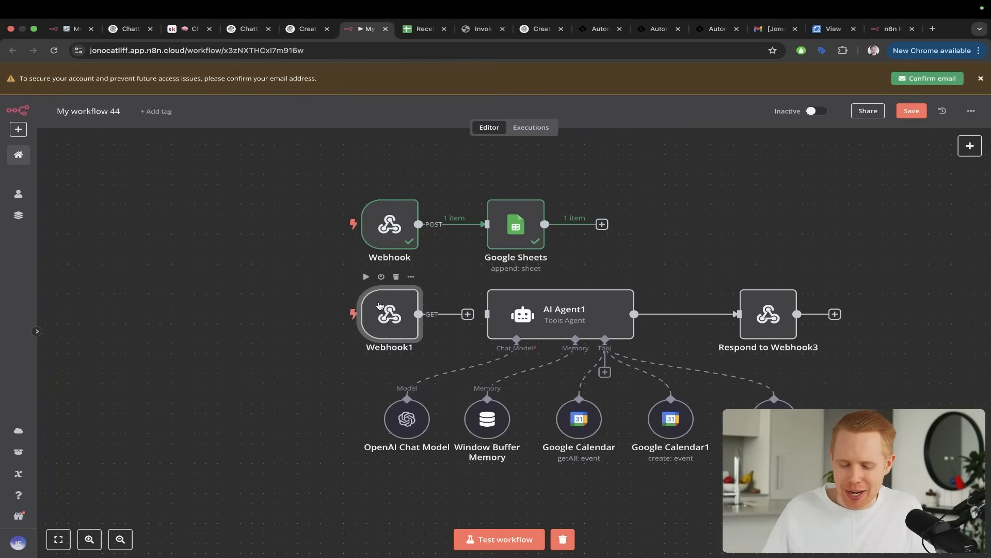
double_click(380, 306)
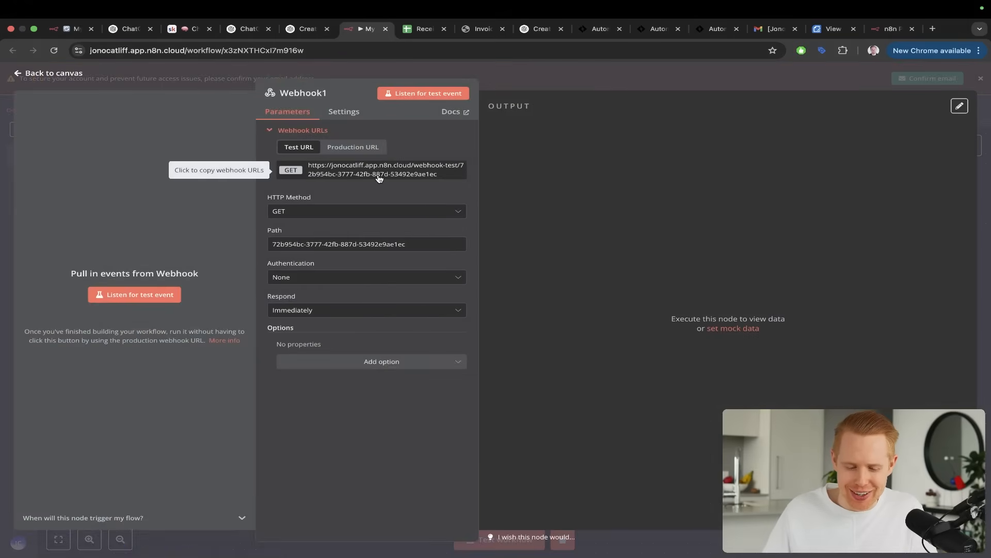
triple_click(379, 176)
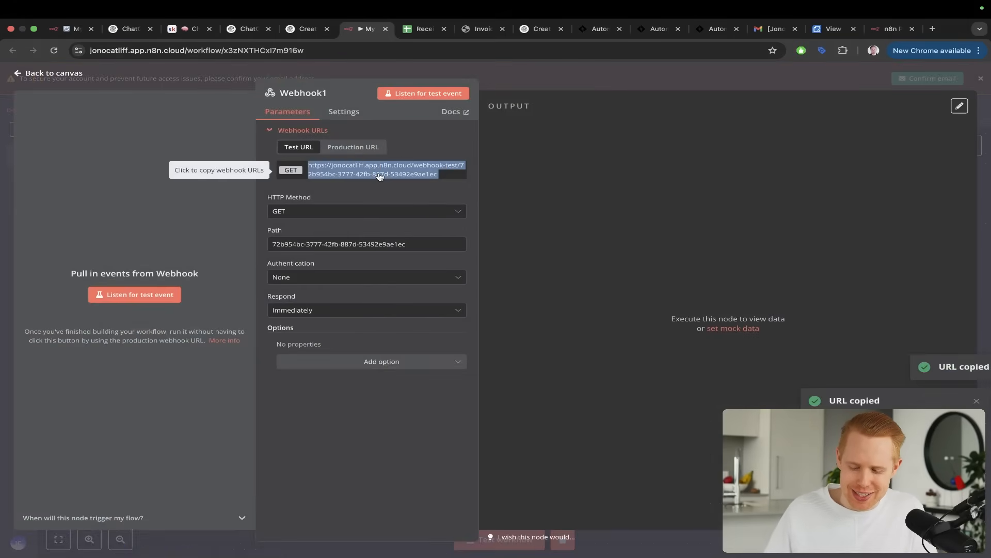
triple_click(380, 176)
triple_click(380, 176)
left_click(380, 177)
key("ctrl+shift+Tab")
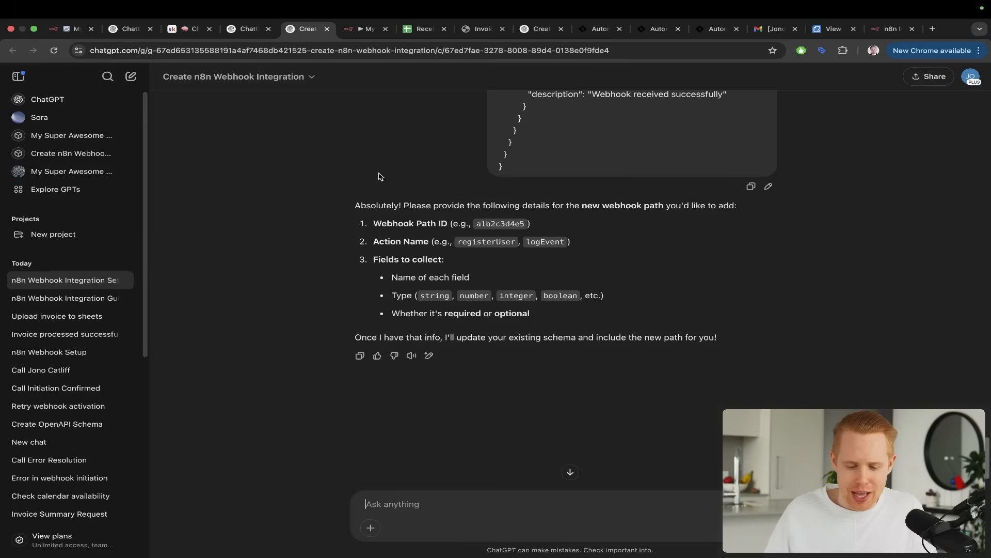
Send the webhook path ID trimmed from the copied URL, with the name aiAgent and message as the field to collect
key("super+v")
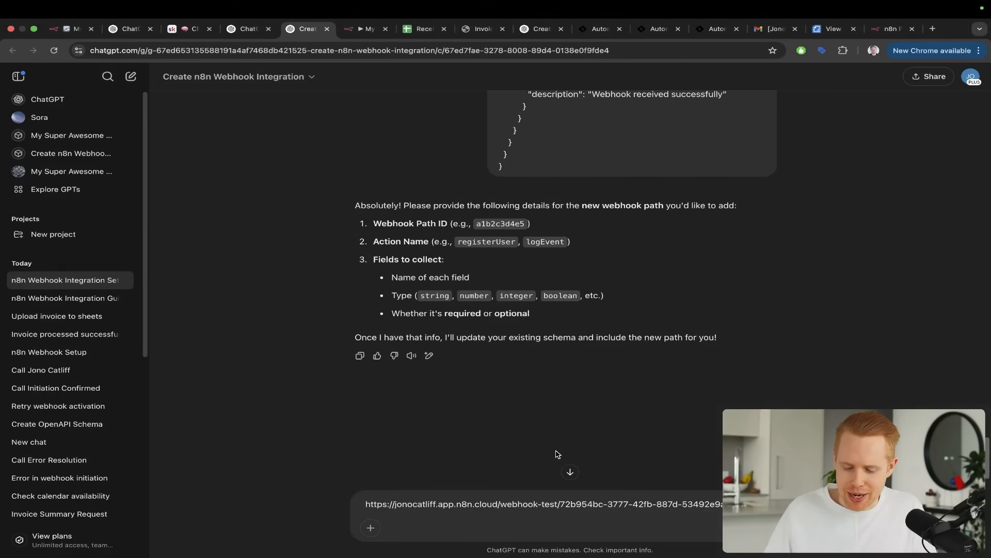
left_click_drag(562, 503, 336, 499)
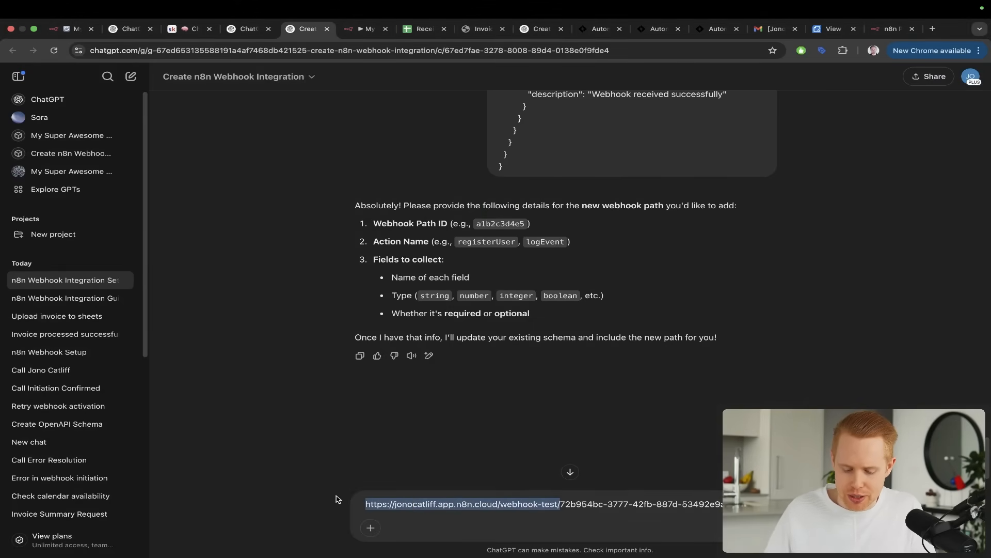
key("BackSpace")
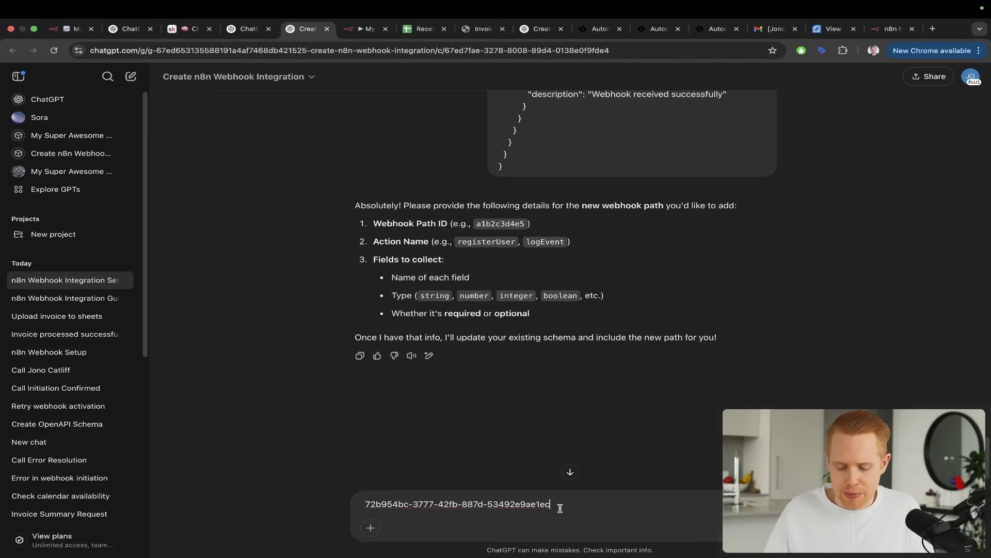
key("shift+Return")
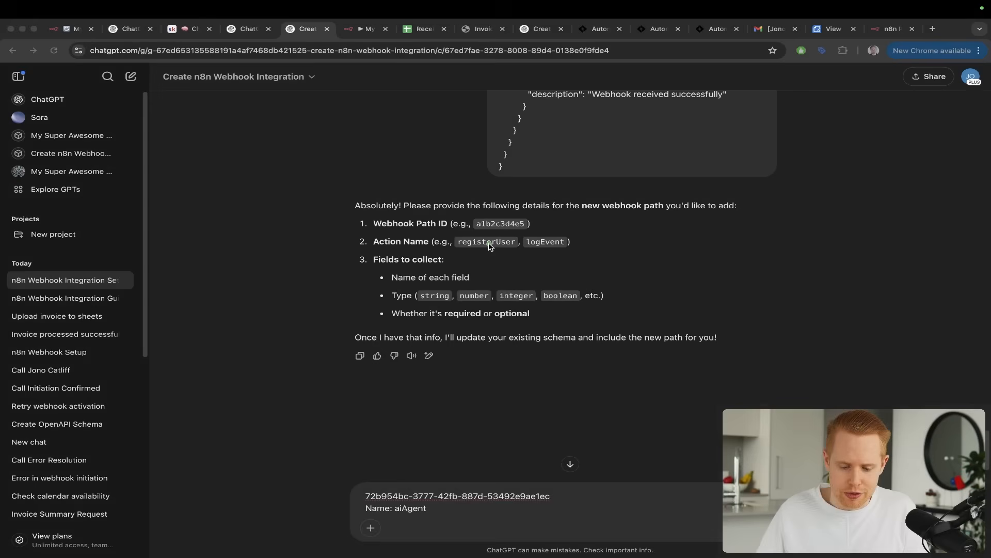
left_click_drag(544, 187, 419, 244)
key("Escape")
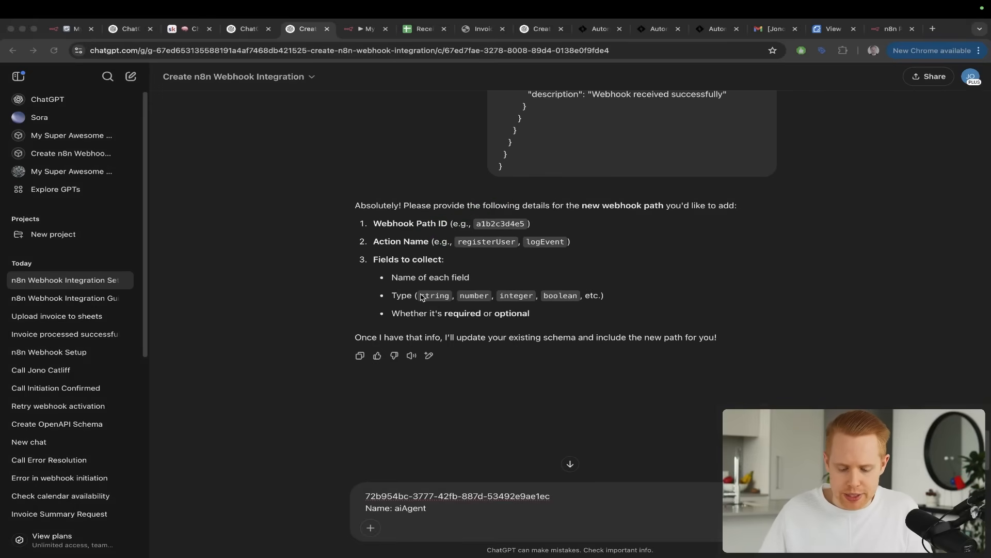
key("shift+Return")
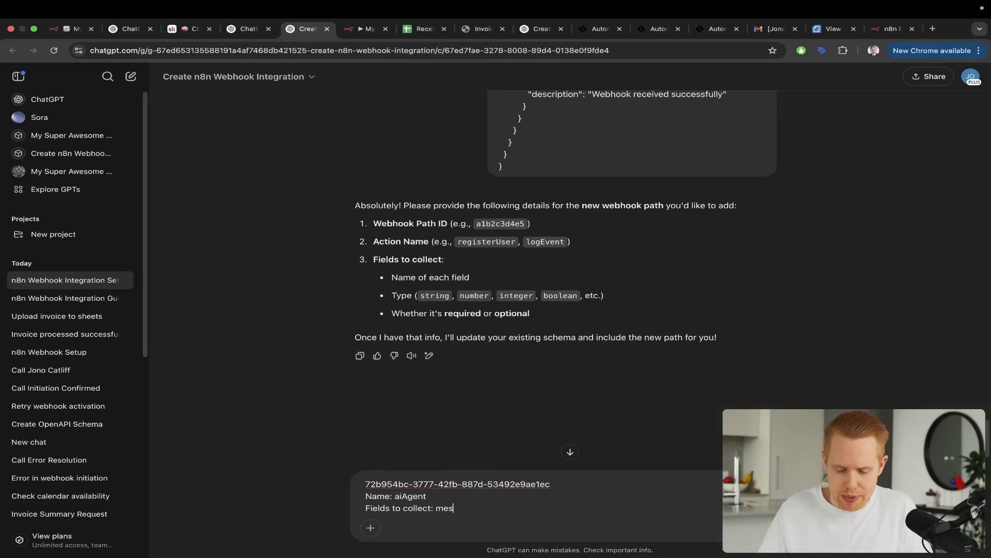
key("Return")
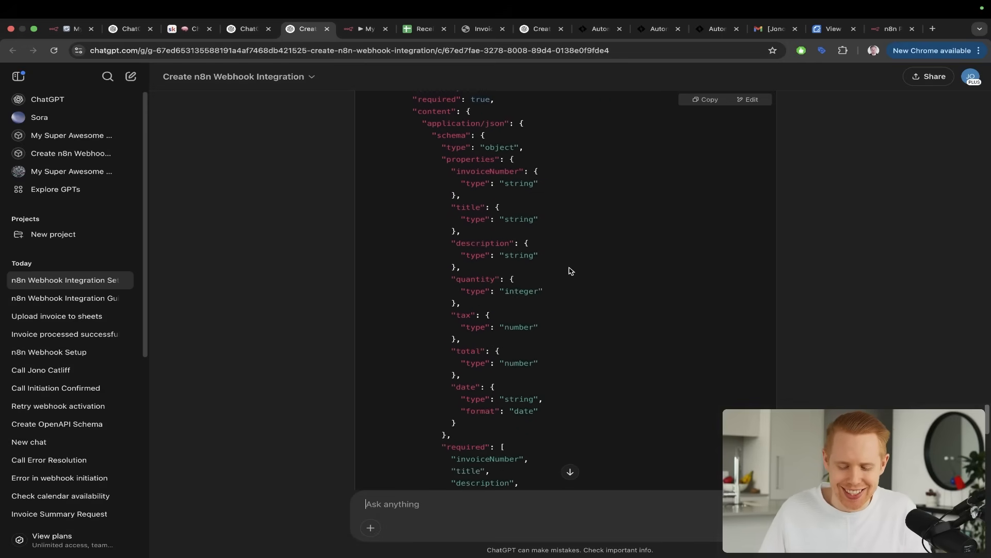
Review the parseReceipts and aiAgent paths in the generated OpenAPI schema and copy the whole schema
scroll(570, 269, "up", 10)
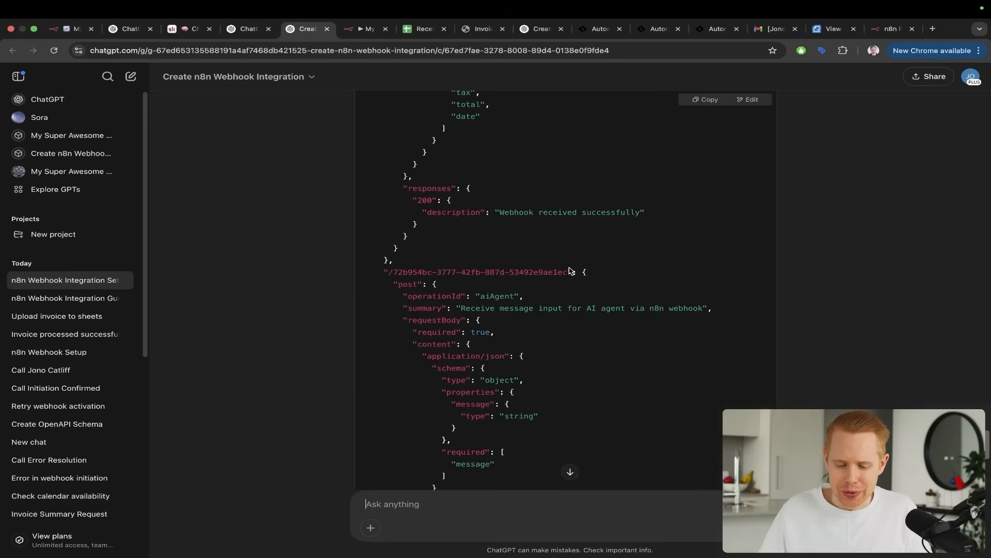
left_click_drag(541, 291, 491, 418)
scroll(531, 283, "up", 12)
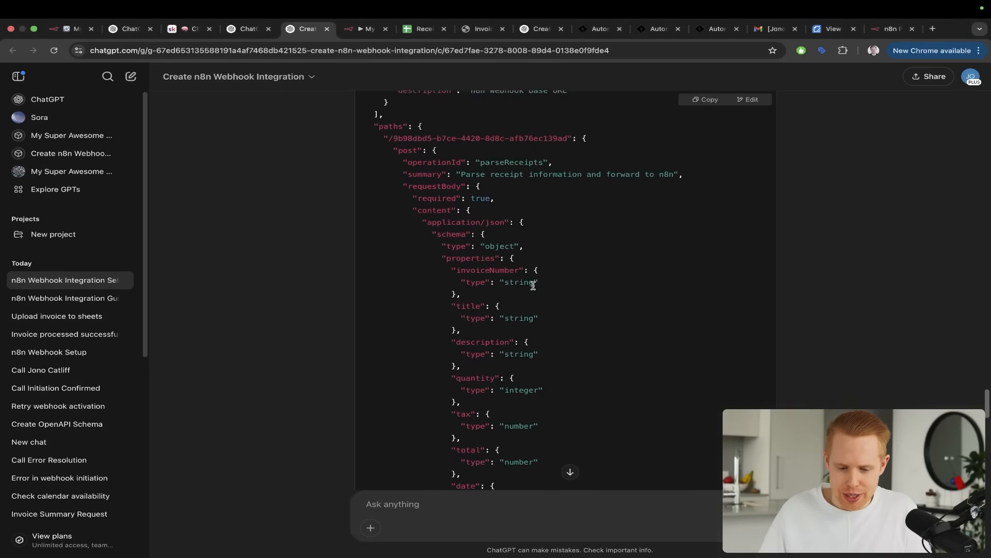
left_click_drag(534, 160, 492, 221)
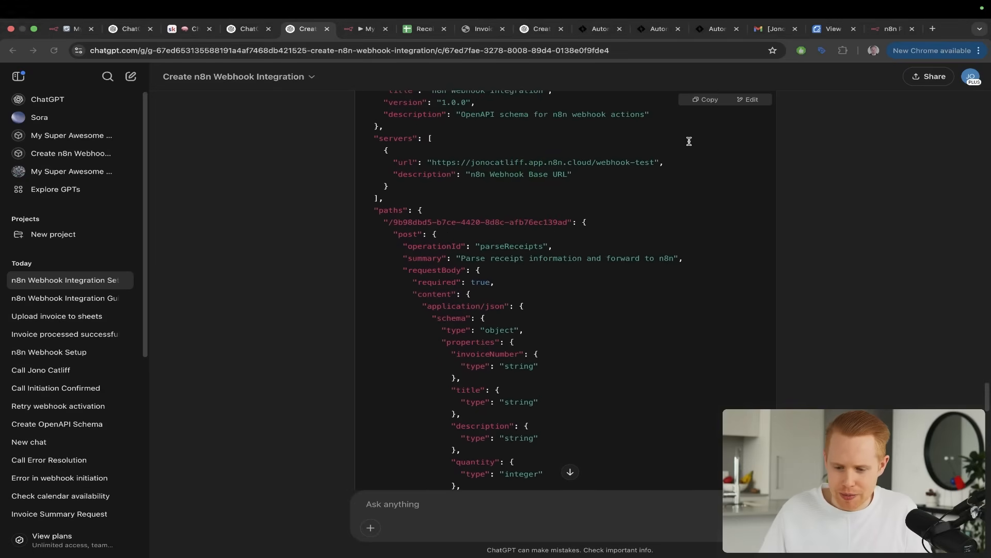
left_click(708, 106)
Open [Live Test] My Super Awesome Personal Assistant for editing and open its existing n8n action
key("ctrl+shift+Tab")
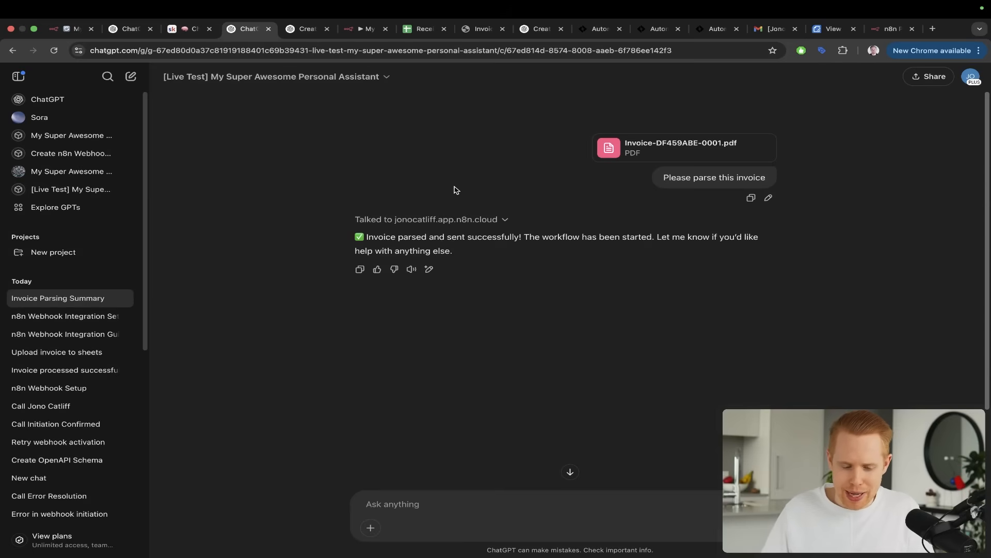
left_click_drag(454, 190, 178, 92)
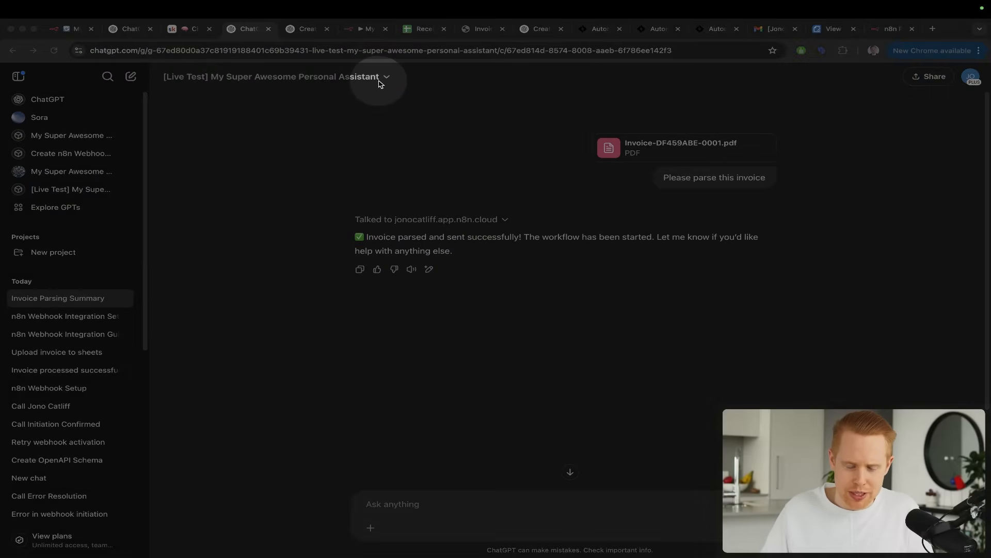
key("Escape")
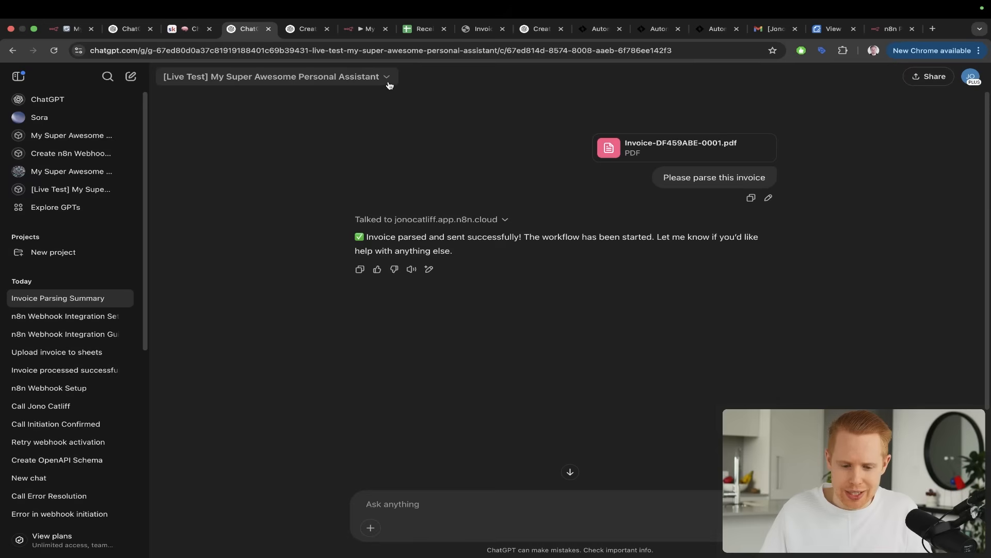
left_click(389, 82)
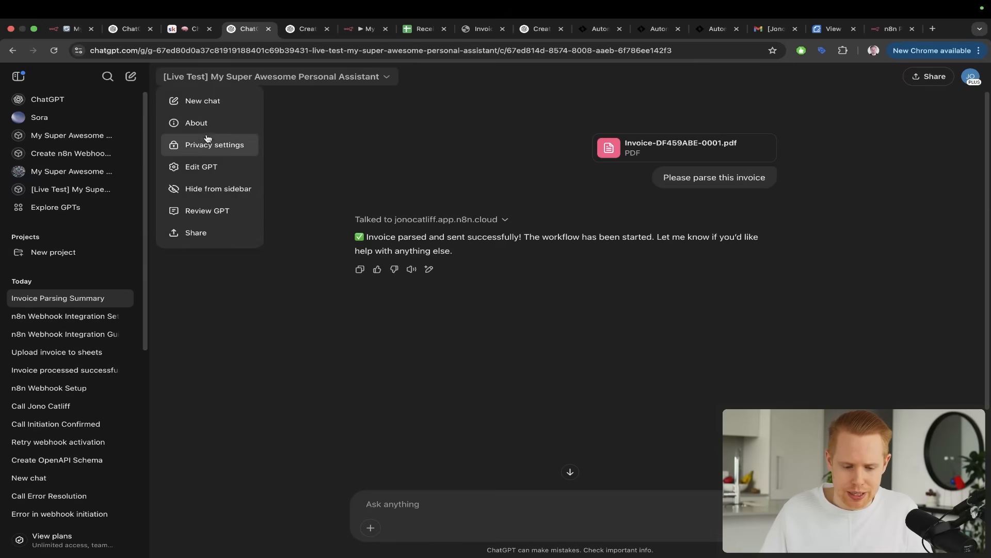
left_click(201, 165)
scroll(147, 279, "down", 5)
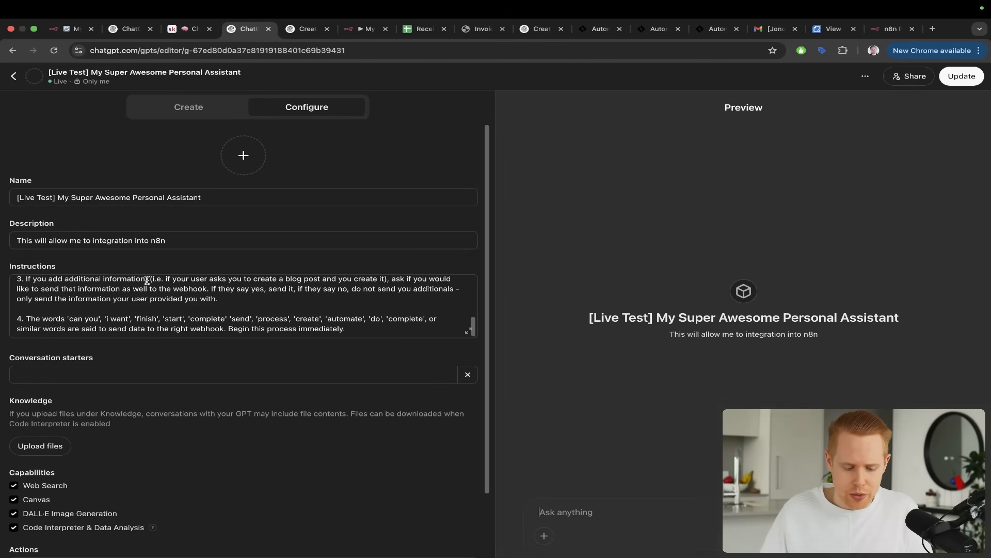
scroll(137, 439, "down", 2)
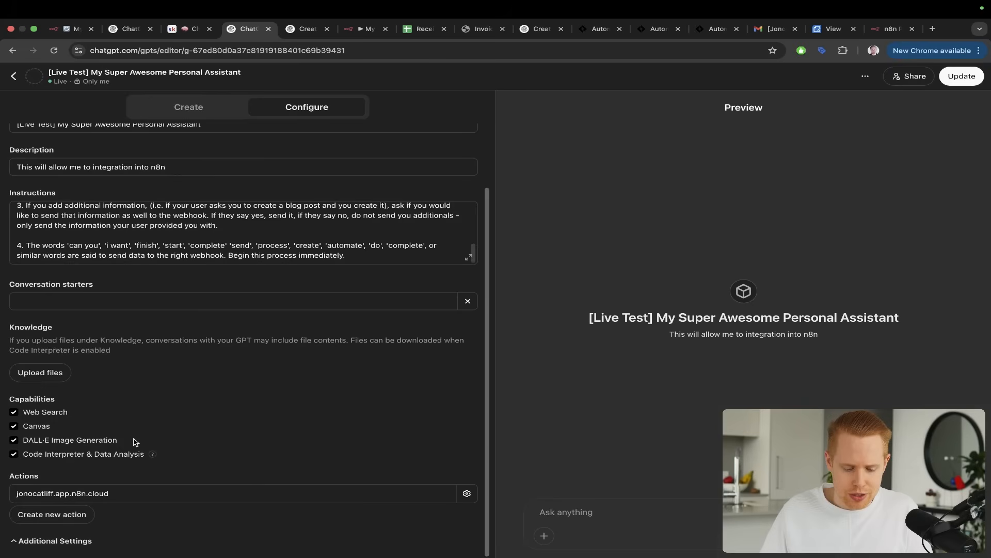
left_click(63, 496)
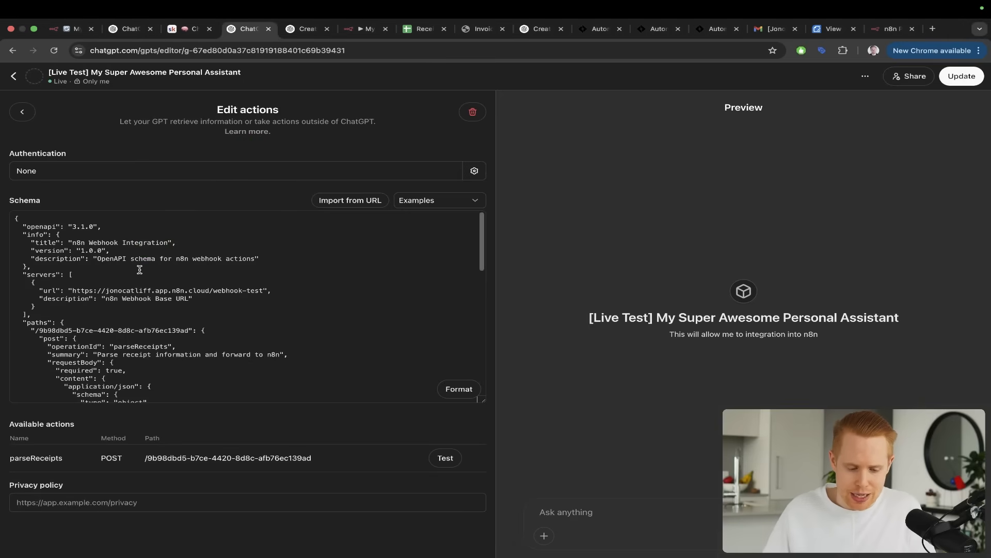
Replace the action's entire schema with the copied version containing both the parseReceipts and aiAgent paths
key("super+a")
key("BackSpace")
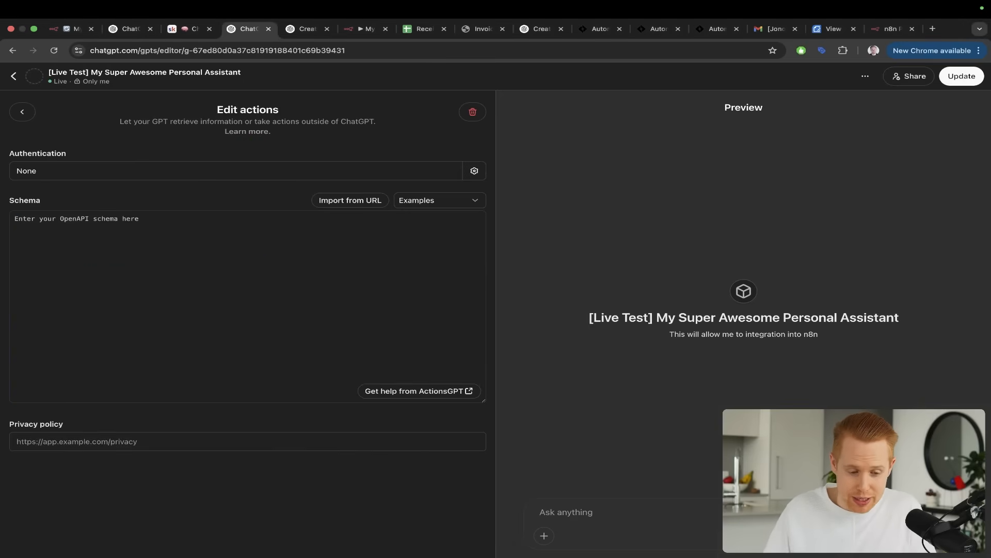
key("super+v")
key("ctrl+Tab")
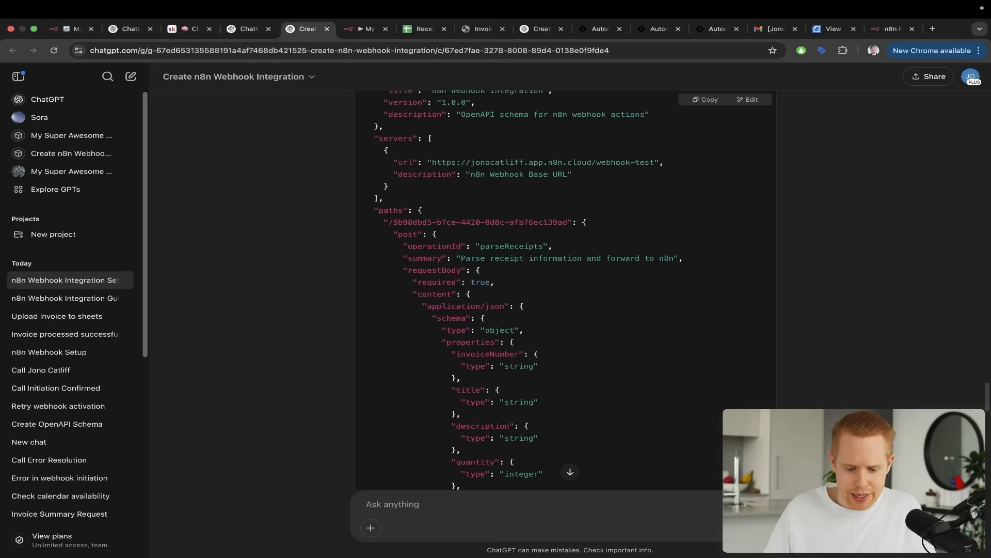
key("ctrl+shift+Tab")
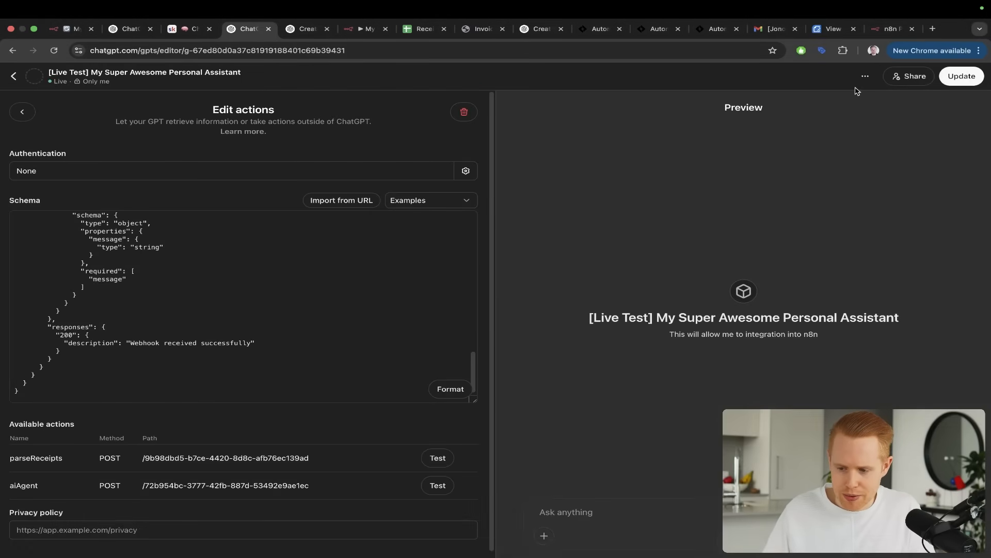
Update the GPT, view it, and place its browser tab beside My workflow 44
left_click(953, 78)
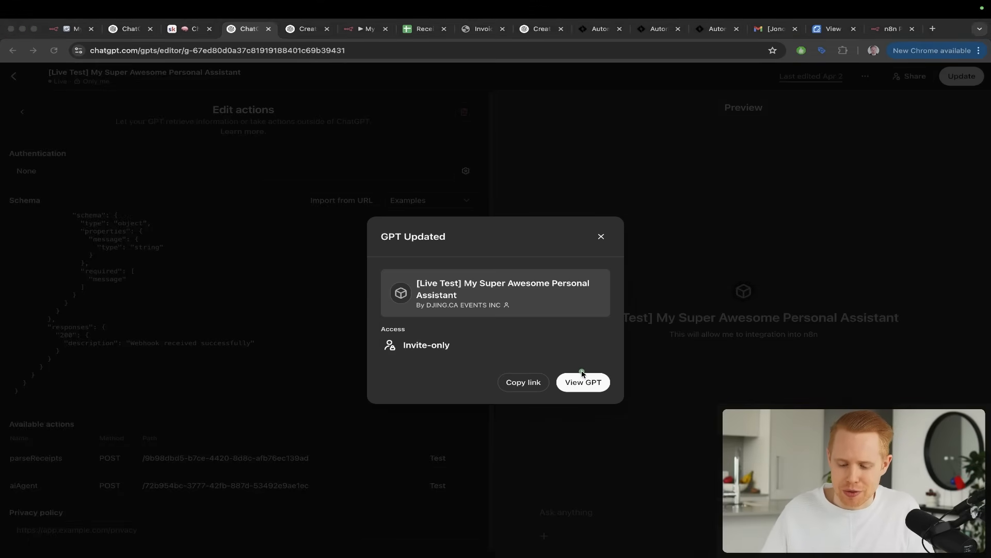
left_click(585, 386)
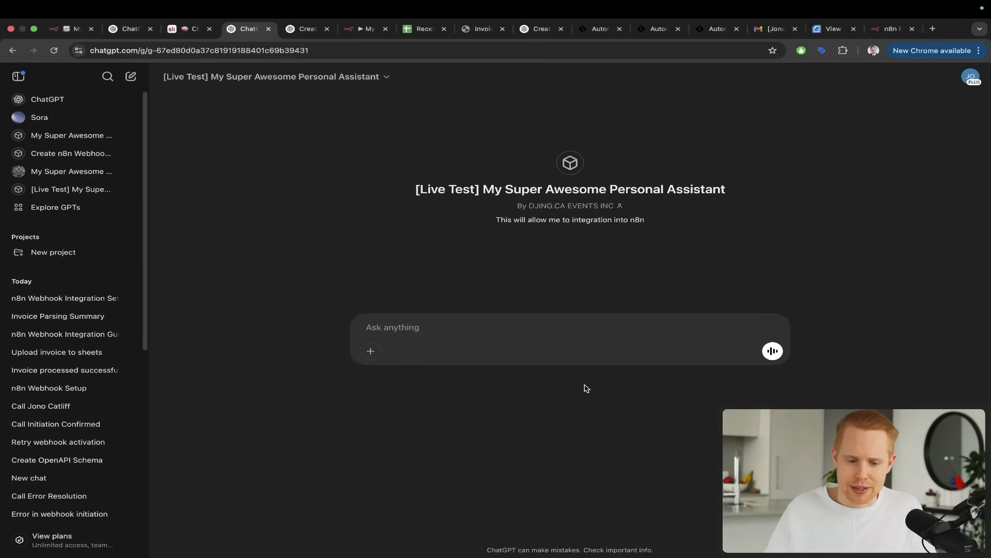
left_click_drag(246, 35, 293, 37)
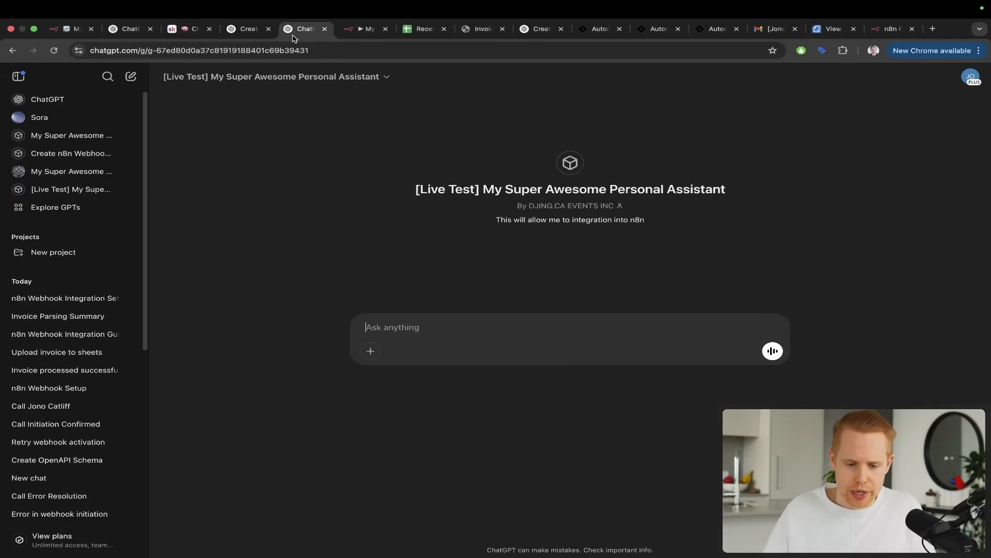
Connect the Webhook1 node's output to the AI Agent1 node in My workflow 44
key("ctrl+Tab")
left_click(529, 86)
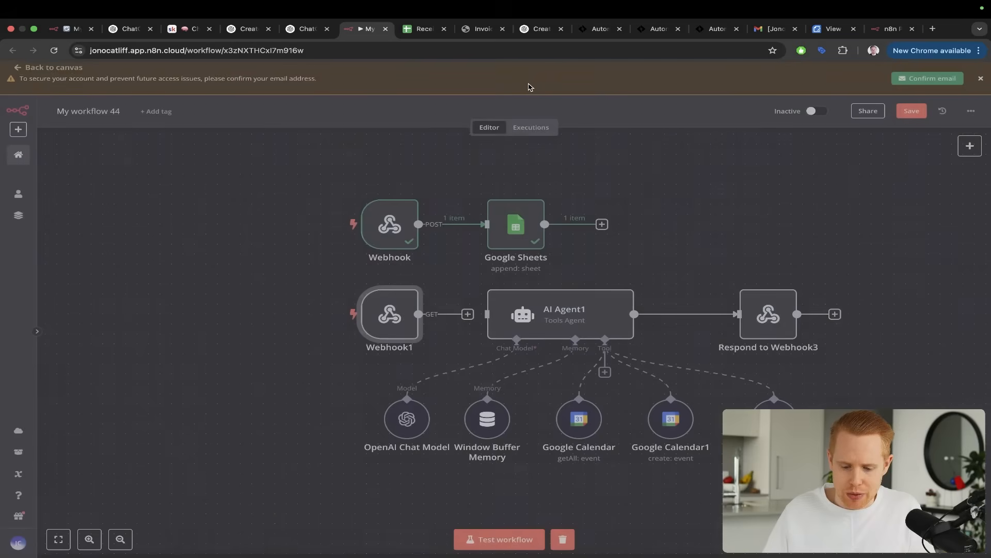
key("ctrl+a")
mouse_move(656, 179)
left_mouse_down()
mouse_move(400, 255)
mouse_move(397, 304)
left_mouse_up()
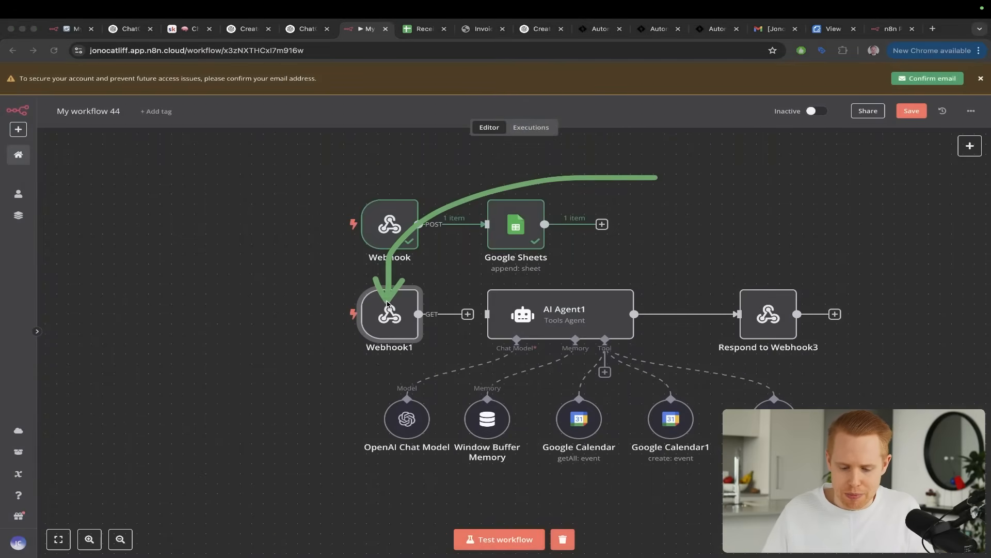
left_click_drag(490, 314, 491, 314)
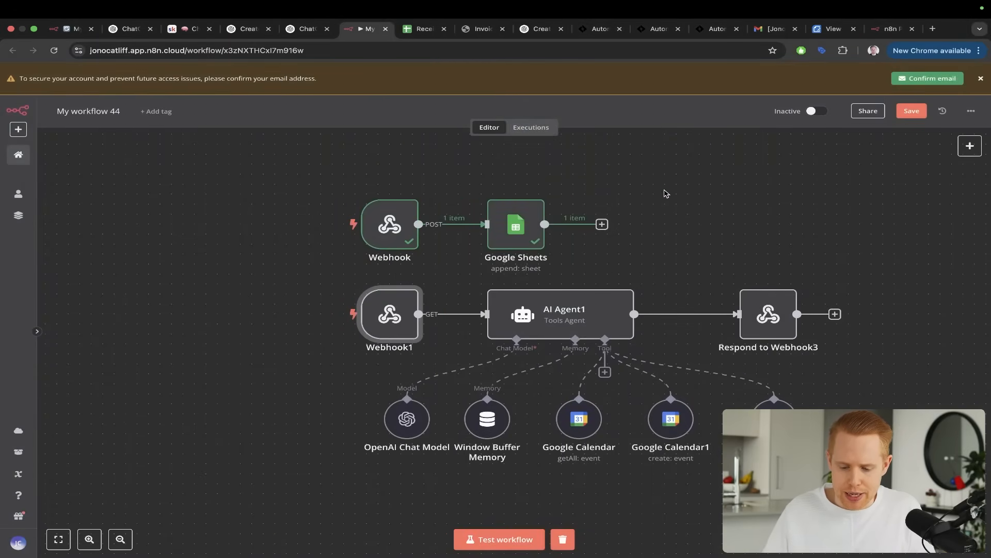
key("ctrl+a")
mouse_move(663, 191)
left_mouse_down()
mouse_move(591, 273)
mouse_move(567, 399)
left_mouse_up()
mouse_move(632, 190)
left_mouse_down()
mouse_move(631, 259)
mouse_move(673, 384)
left_mouse_up()
left_click_drag(680, 193, 778, 404)
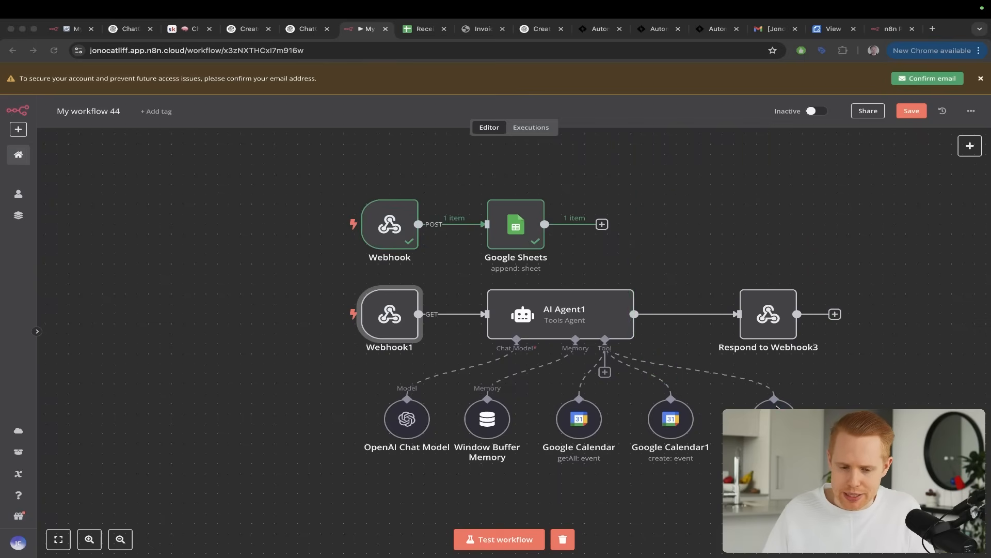
key("Escape")
Send the custom GPT the message "Please message my AI agent to take a look at my calendar schedule for today"
key("ctrl+shift+Tab")
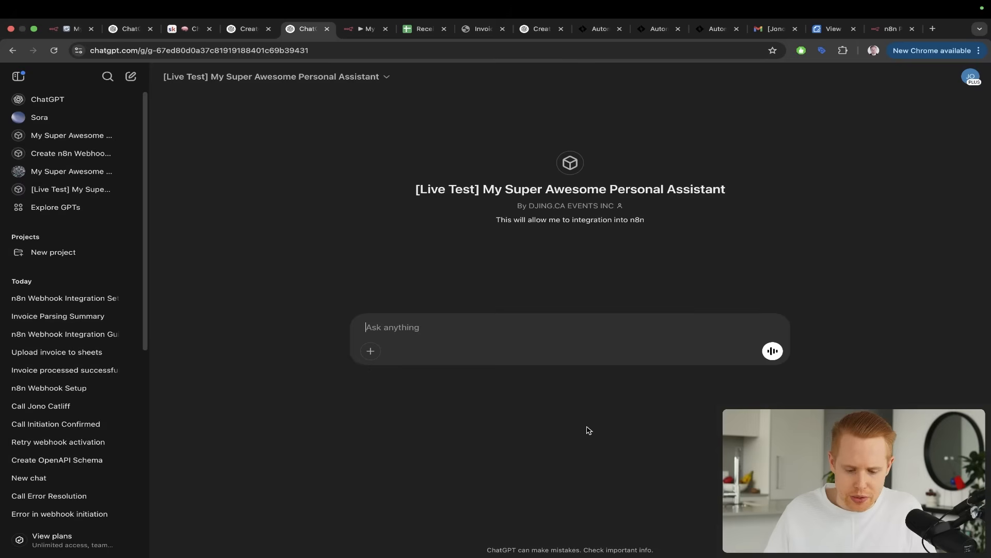
type("Please")
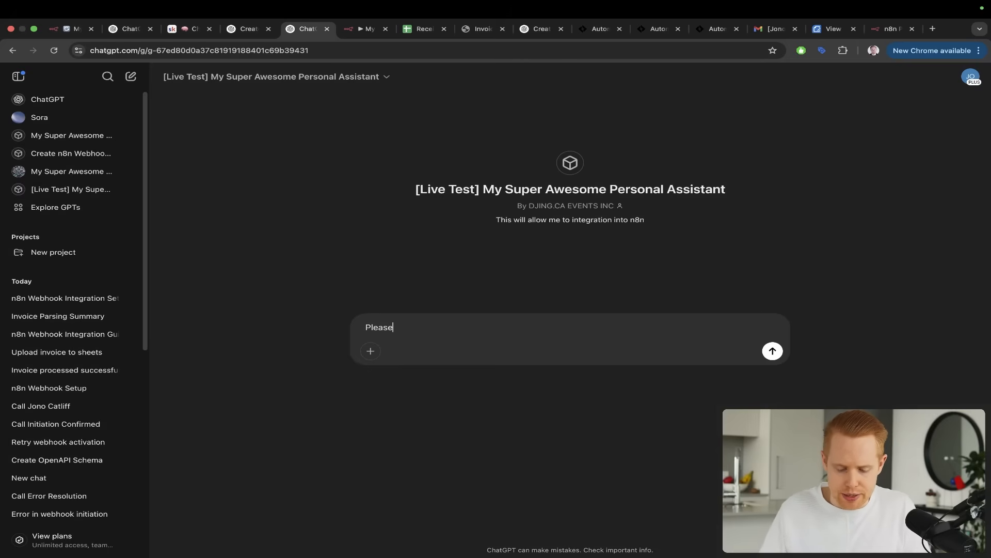
key("alt+BackSpace")
type("Plea")
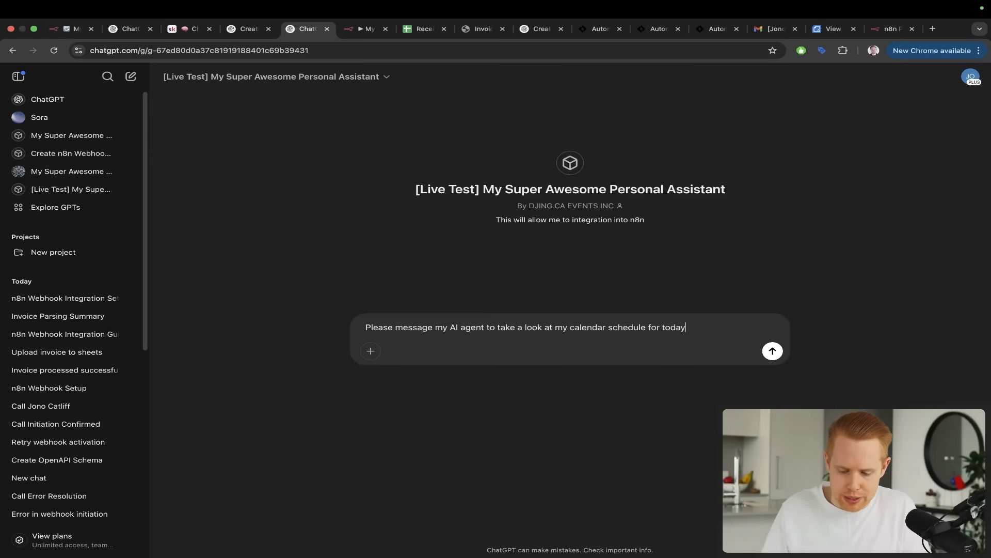
key("Return")
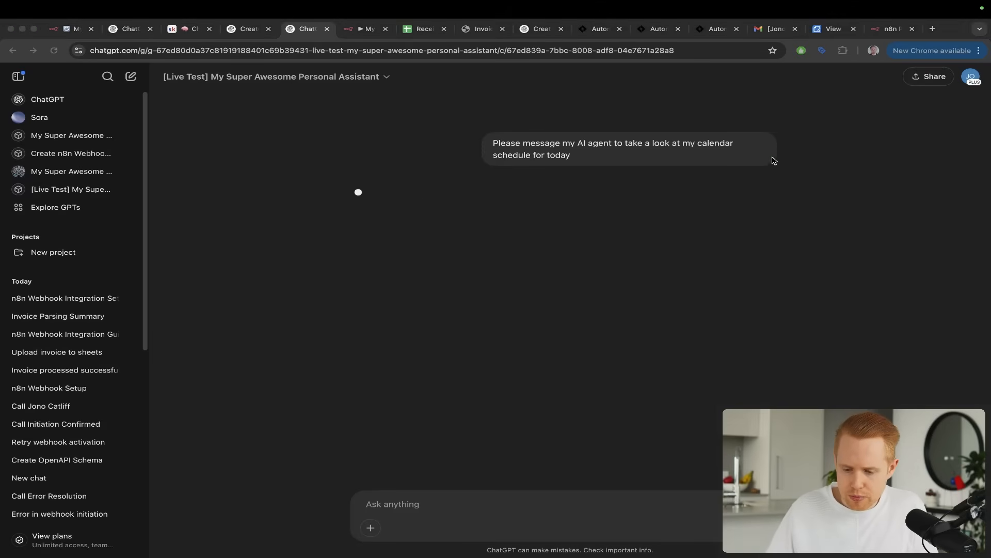
Start a test run of My workflow 44 and allow the GPT's request to the n8n site
key("ctrl+Tab")
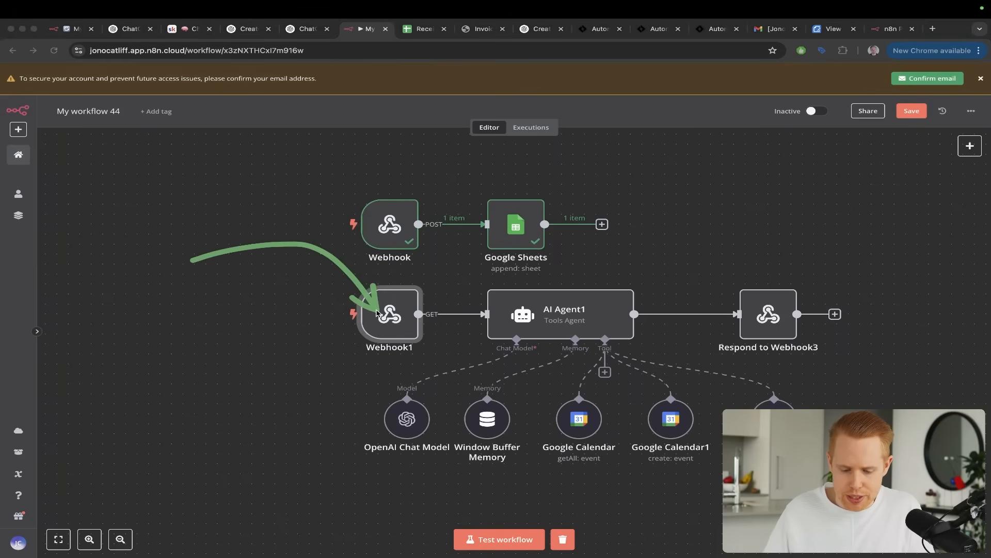
left_click(490, 537)
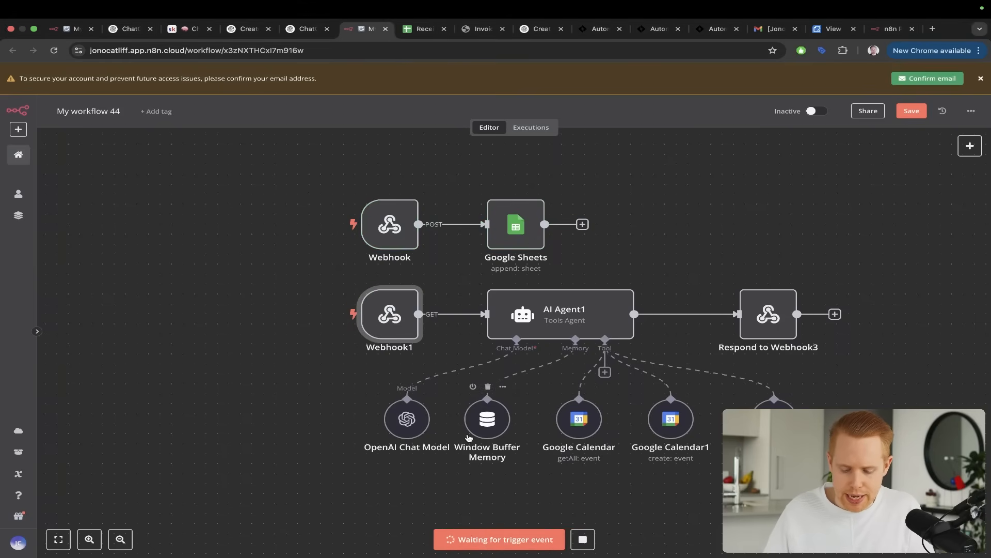
key("ctrl+shift+Tab")
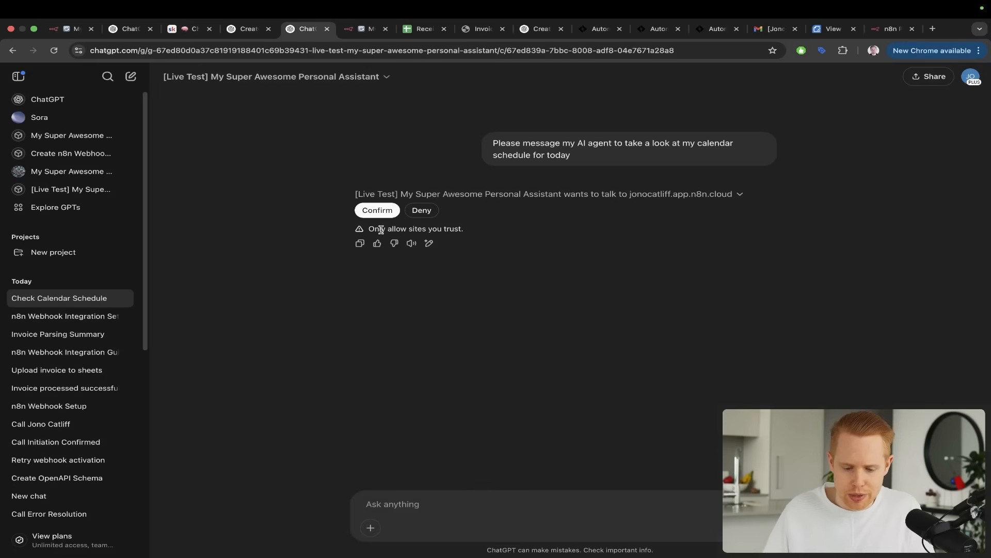
left_click(372, 208)
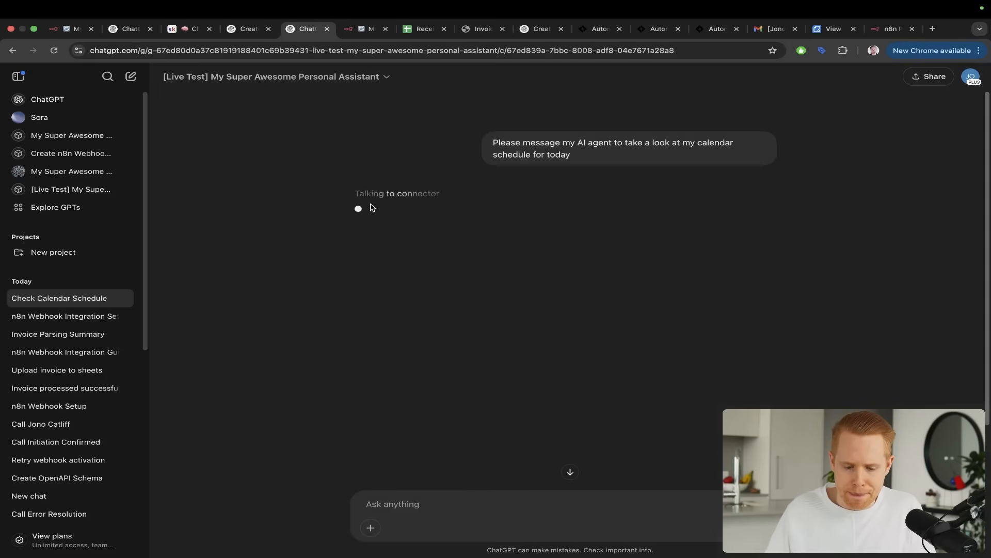
Check whether the request reached Webhook1 in the workflow and read the GPT's reply about the AI agent call
key("ctrl+Tab")
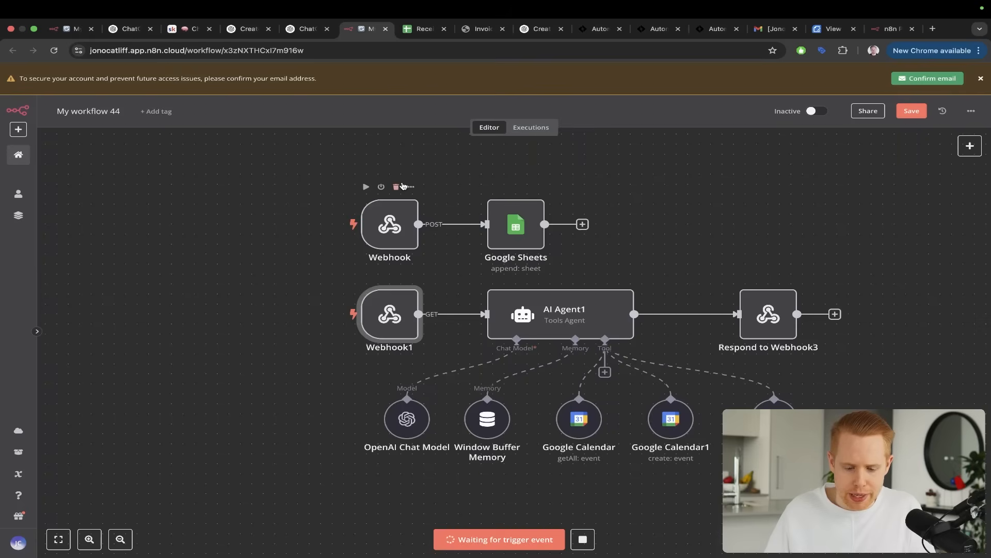
key("super+Tab")
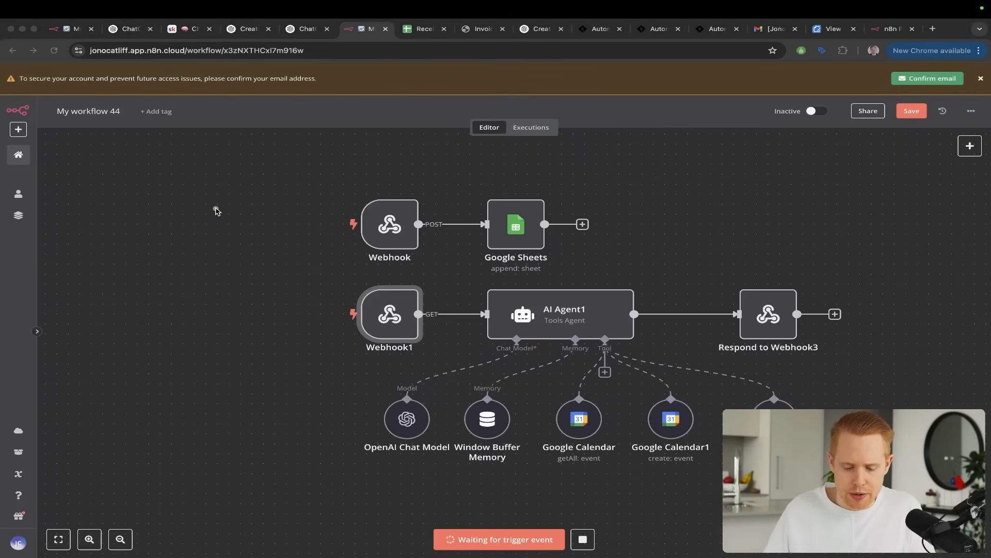
left_click_drag(216, 209, 378, 287)
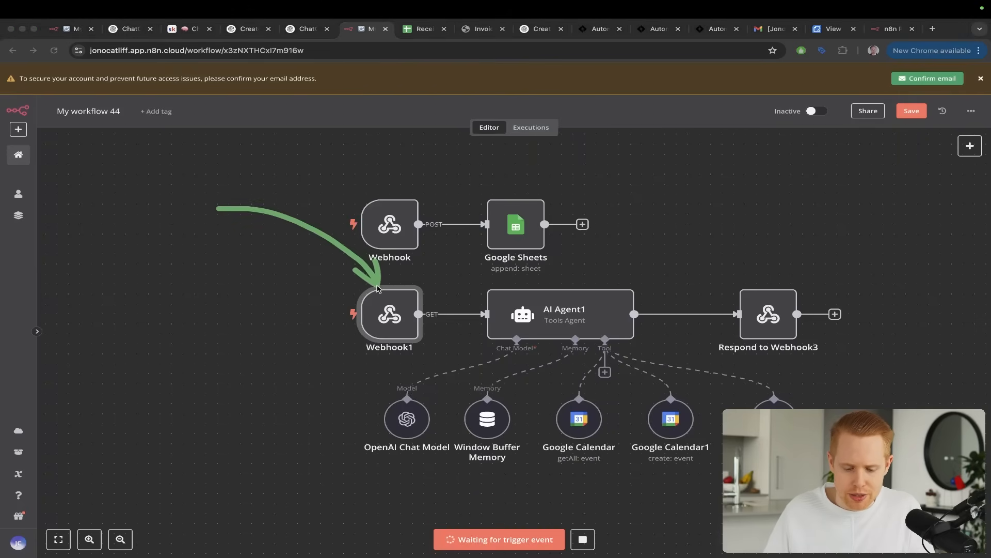
key("Escape")
key("ctrl+Tab")
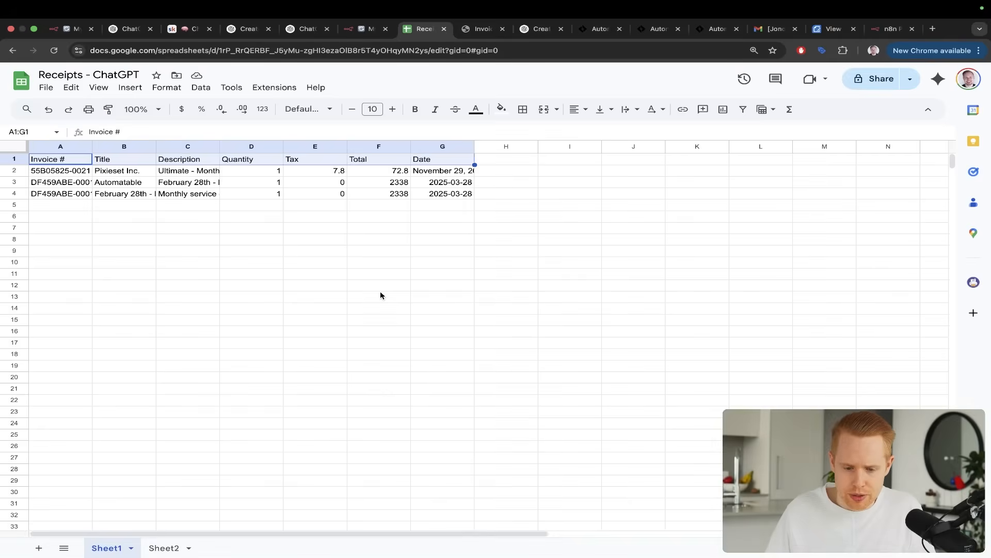
key("ctrl+shift+Tab")
key("ctrl+shift+Tab")
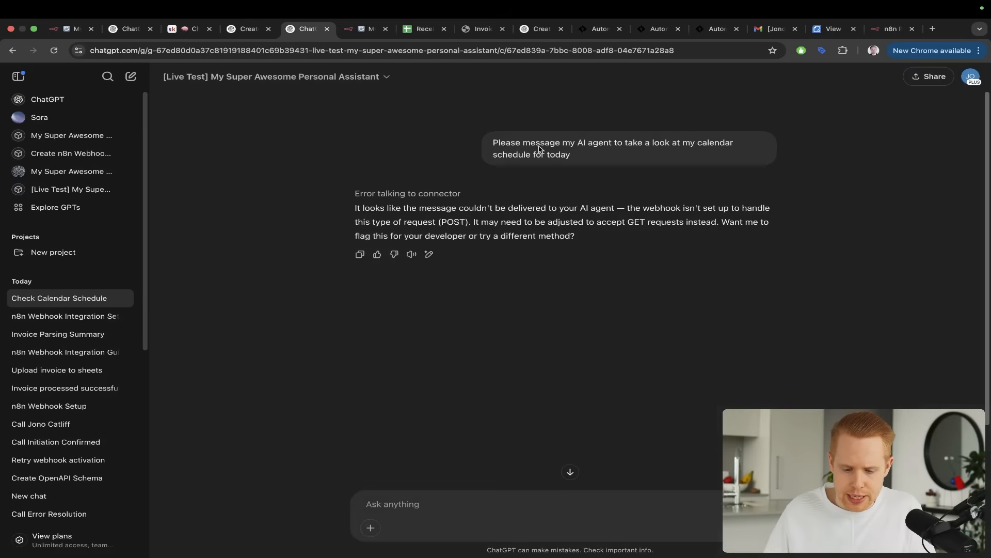
left_click_drag(542, 107, 476, 206)
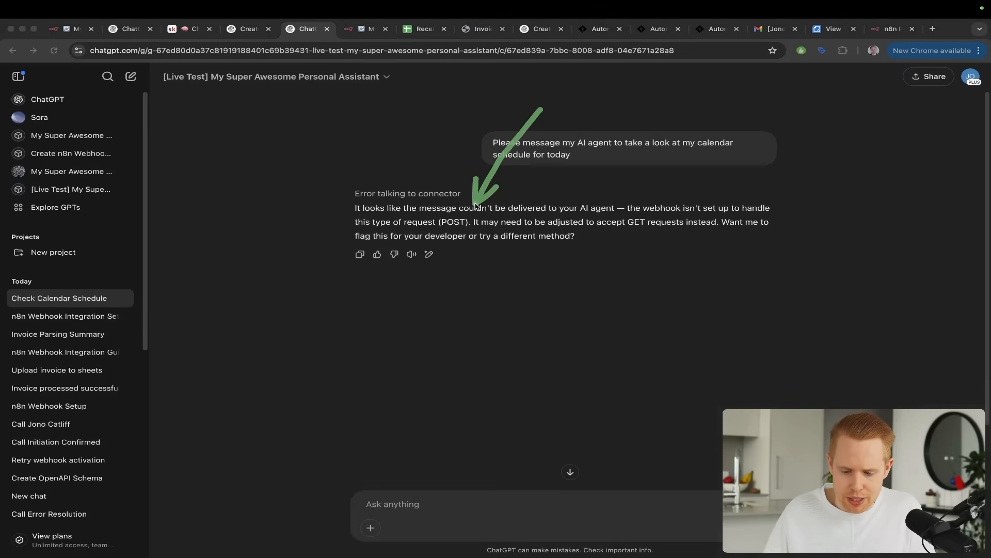
left_click_drag(699, 122, 658, 196)
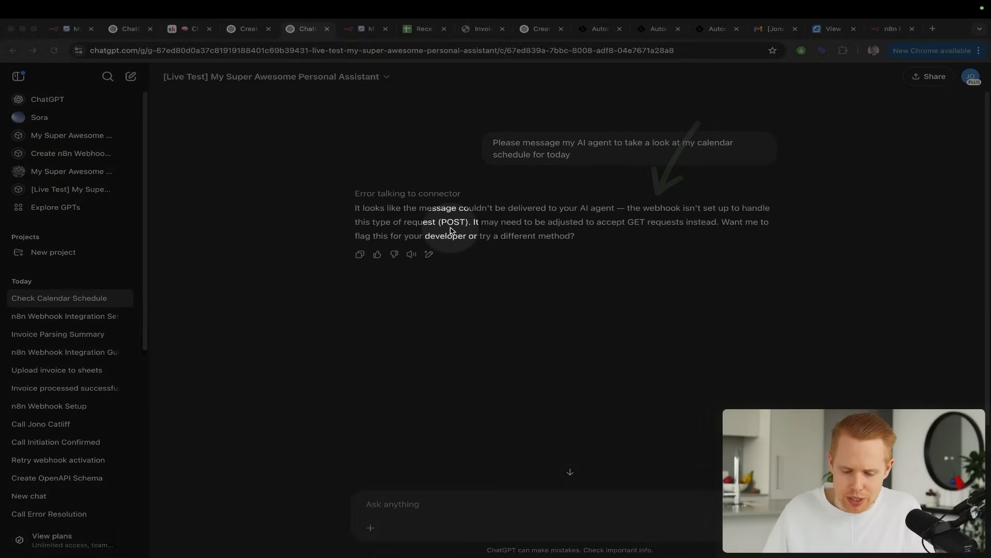
Stop Webhook1 from listening in My workflow 44 and set its HTTP method to POST
key("ctrl+Tab")
key("ctrl+a")
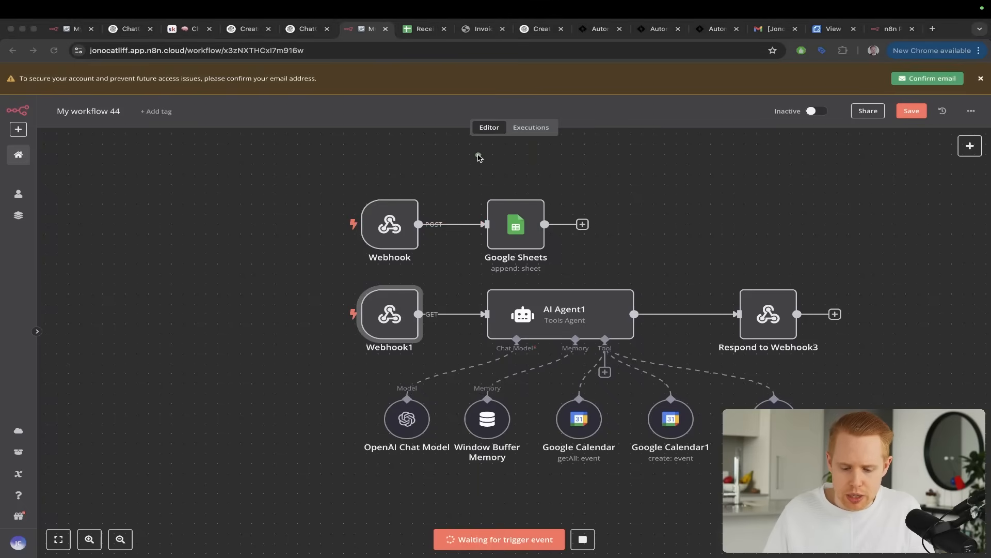
left_click_drag(462, 192, 440, 226)
key("ctrl+s")
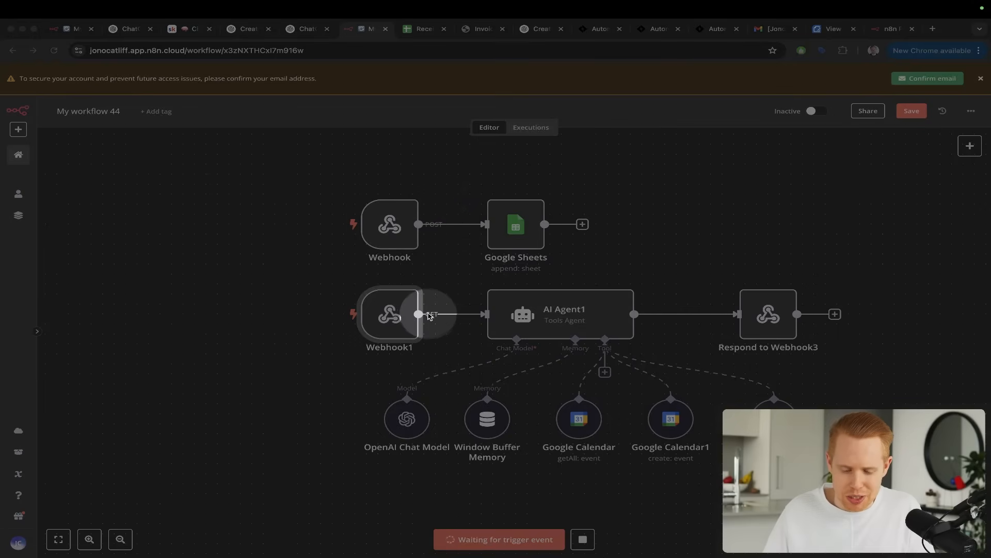
key("Escape")
double_click(398, 318)
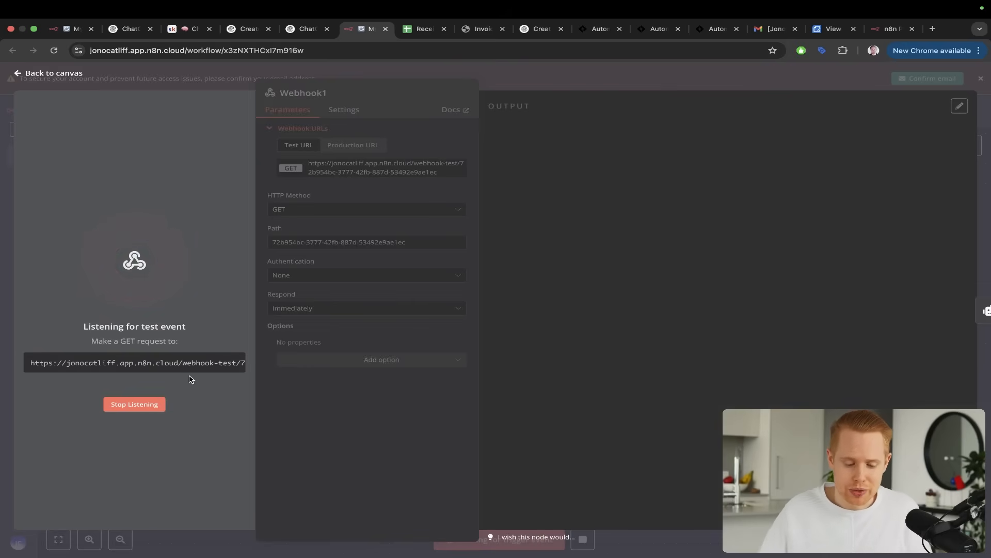
left_click(136, 404)
left_click(302, 210)
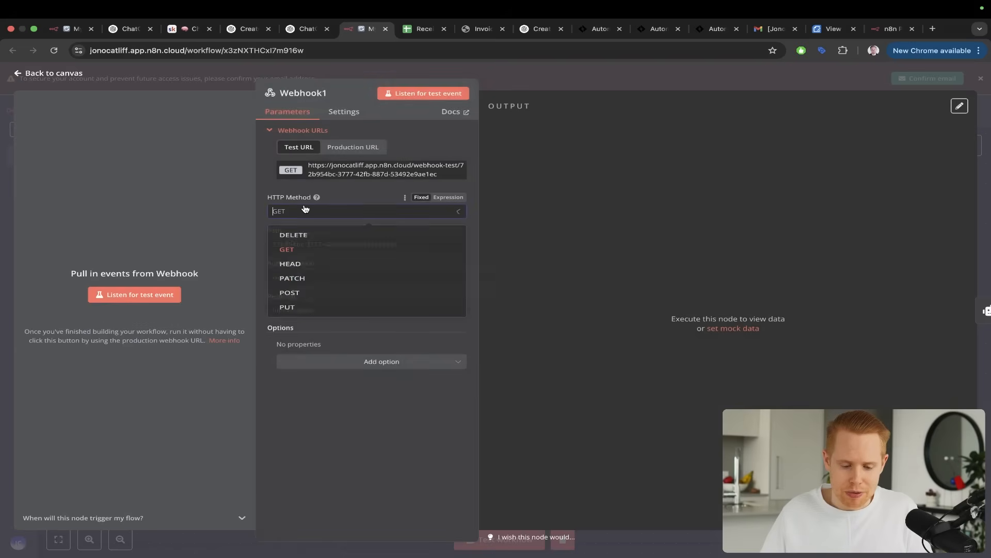
left_click(302, 305)
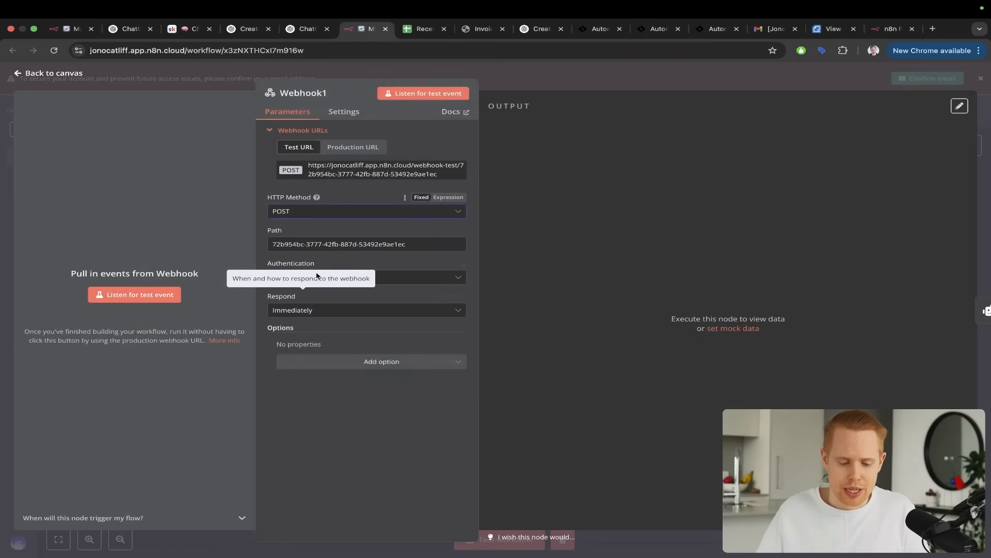
Make Webhook1 listen for a test event, send the GPT "Please retry this" and allow its request to n8n
left_click(162, 296)
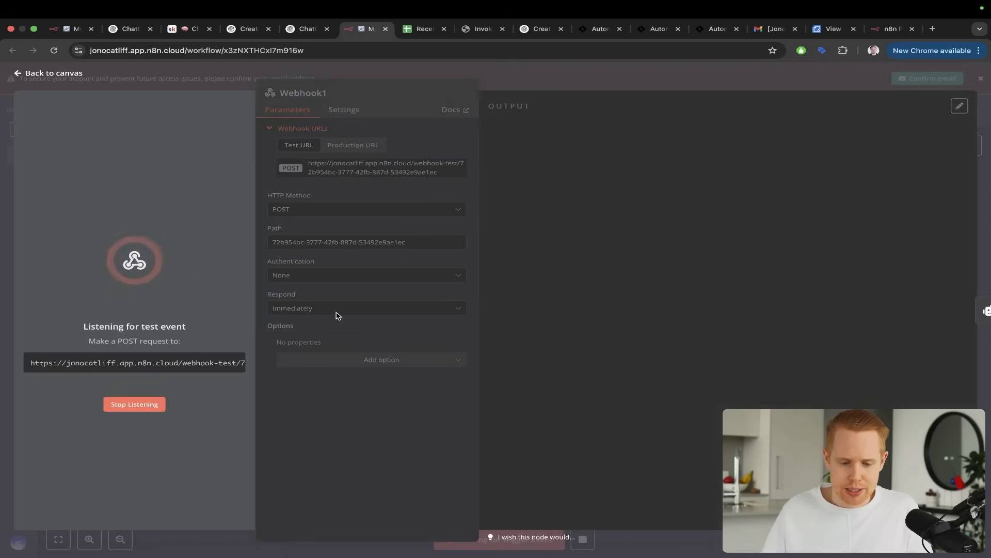
key("ctrl+shift+Tab")
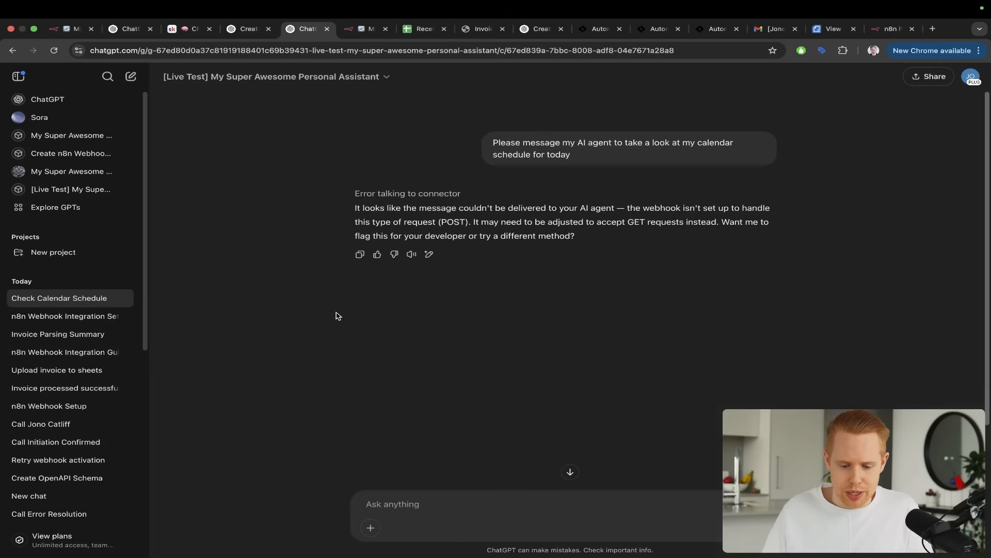
triple_click(569, 154)
left_click(476, 482)
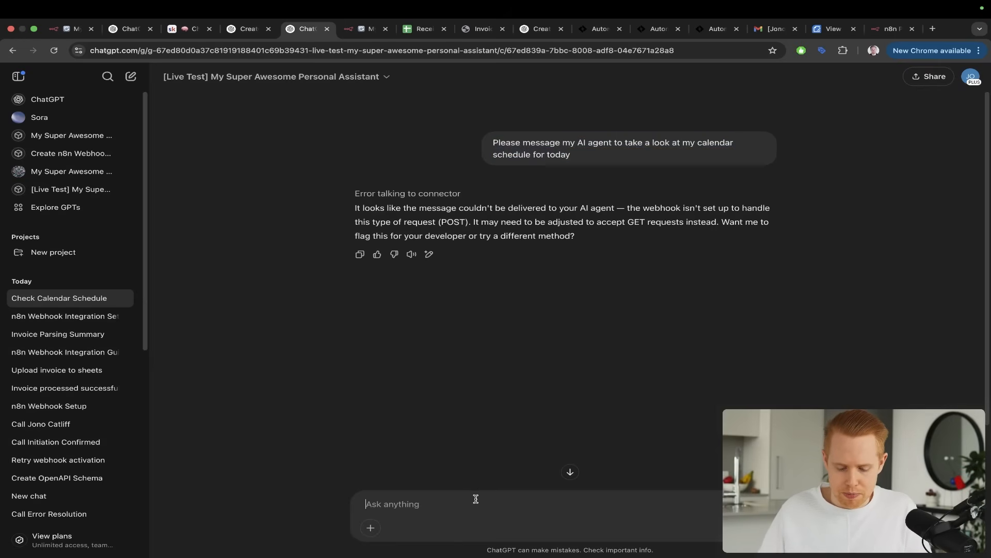
type("Please retry this")
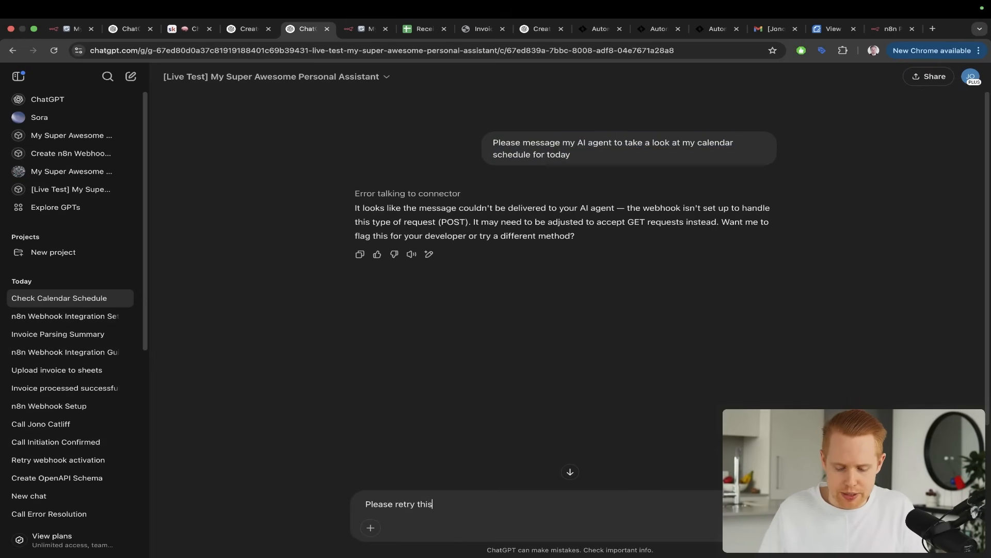
key("Return")
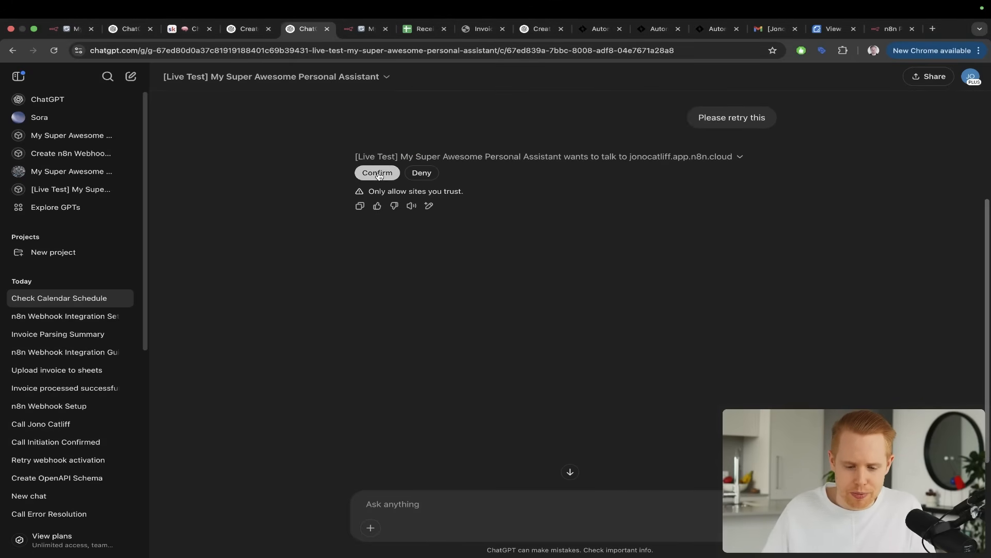
left_click(378, 174)
Examine Webhook1's output for configuration problems and read the GPT's reply to the retry
key("ctrl+Tab")
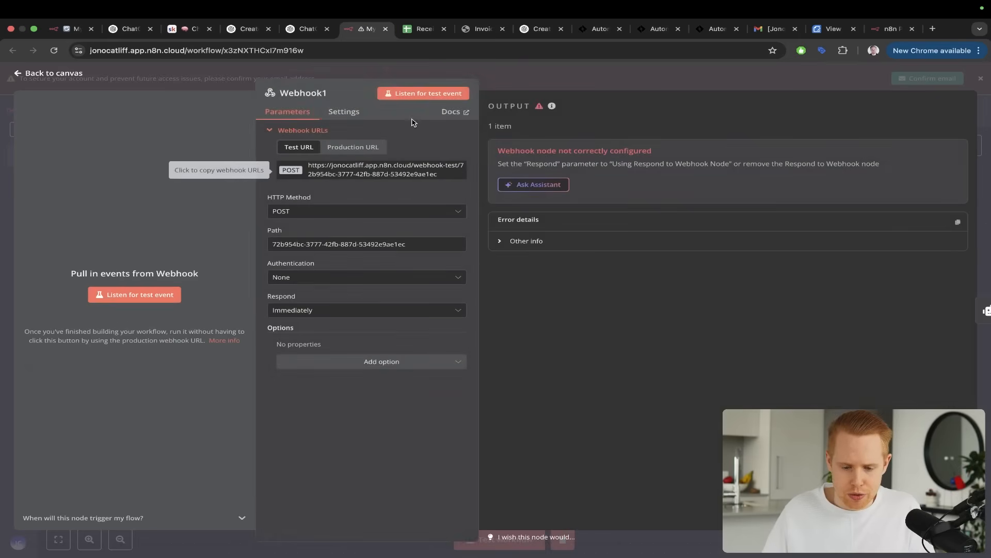
key("super+shift+4")
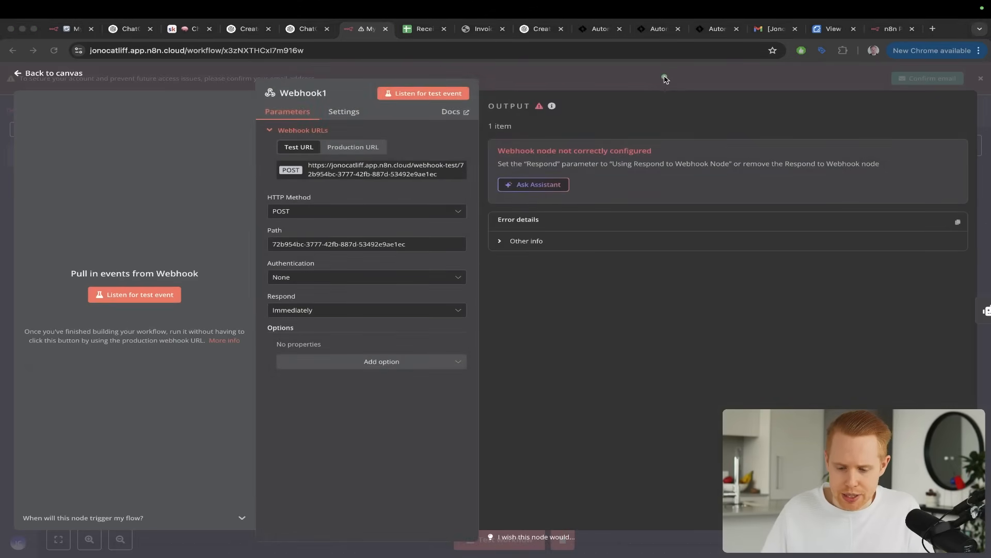
left_click_drag(665, 78, 587, 147)
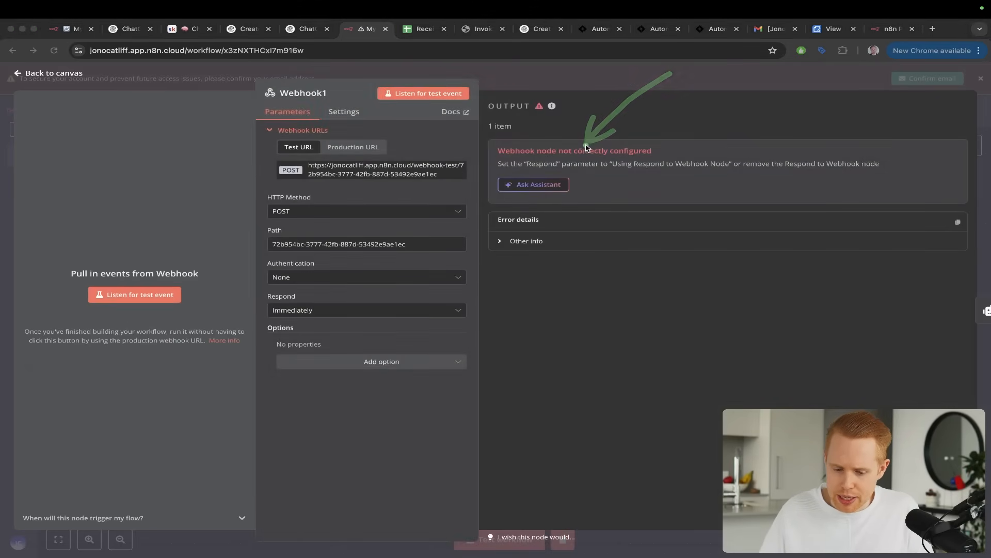
key("ctrl+s")
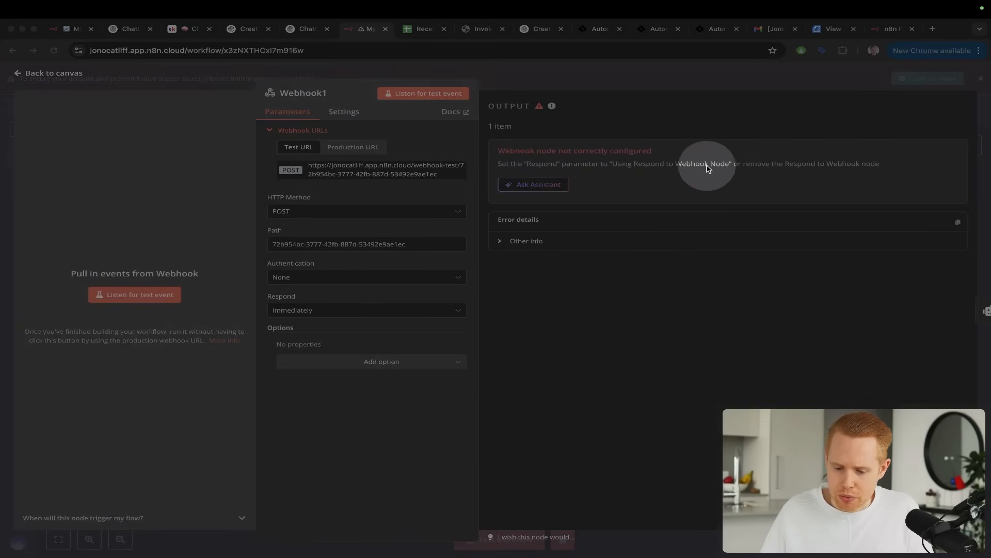
key("Escape")
left_click_drag(760, 103, 696, 159)
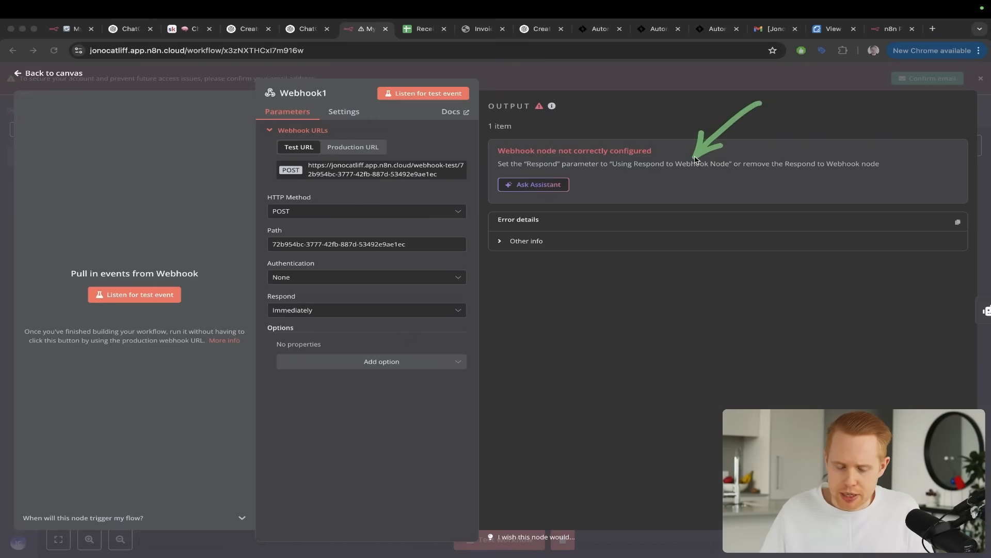
key("ctrl+shift+Tab")
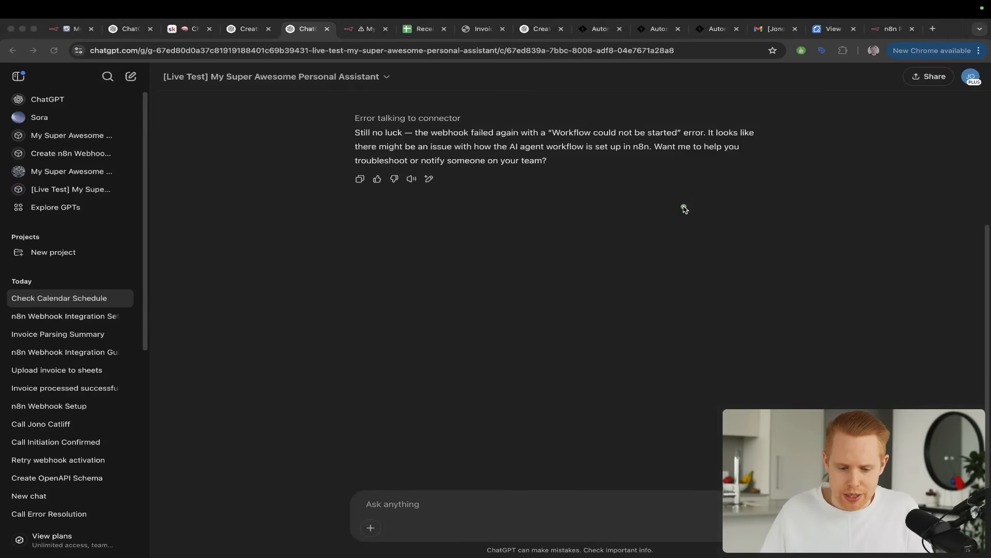
Review the GPT's error reply and the path from AI Agent1 to Respond to Webhook3 in My workflow 44
mouse_move(683, 206)
left_mouse_down()
mouse_move(438, 160)
mouse_move(412, 145)
left_mouse_up()
key("ctrl+s")
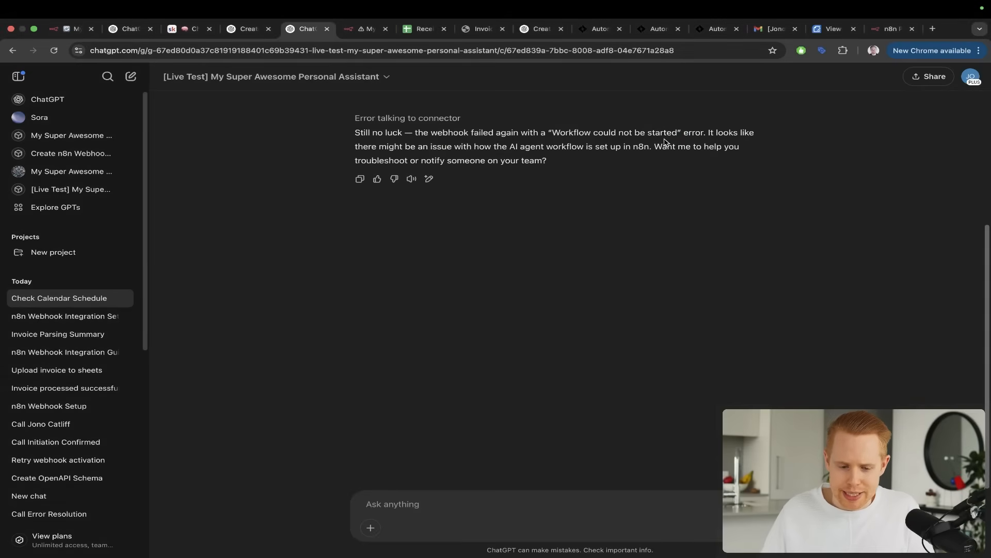
key("ctrl+Tab")
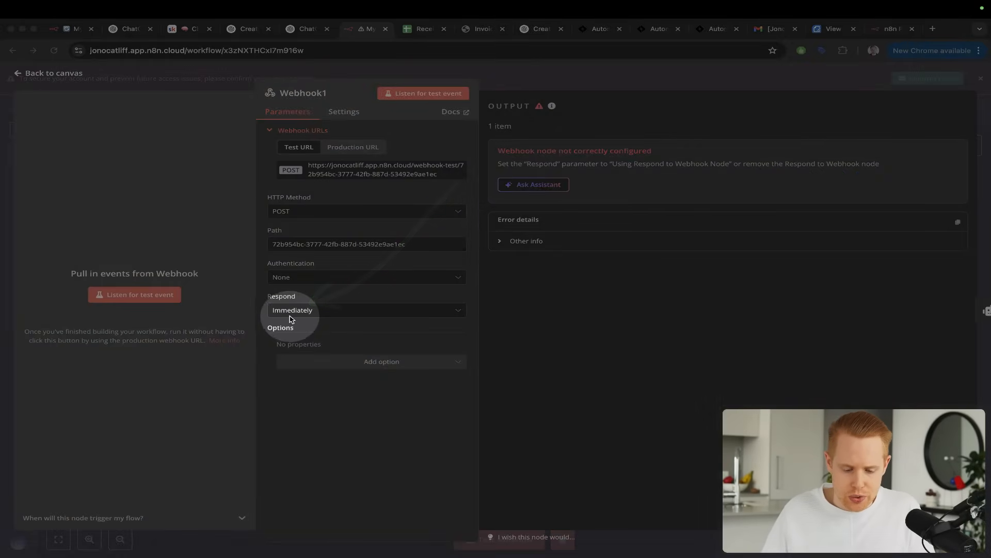
key("Escape")
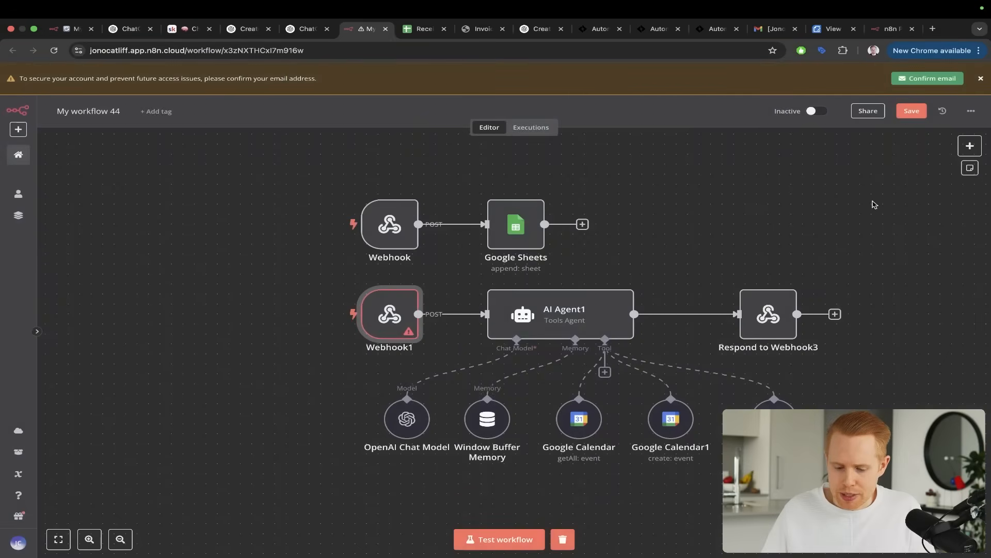
mouse_move(409, 247)
left_mouse_down()
mouse_move(392, 302)
mouse_move(550, 296)
mouse_move(559, 310)
mouse_move(686, 283)
mouse_move(792, 304)
left_mouse_up()
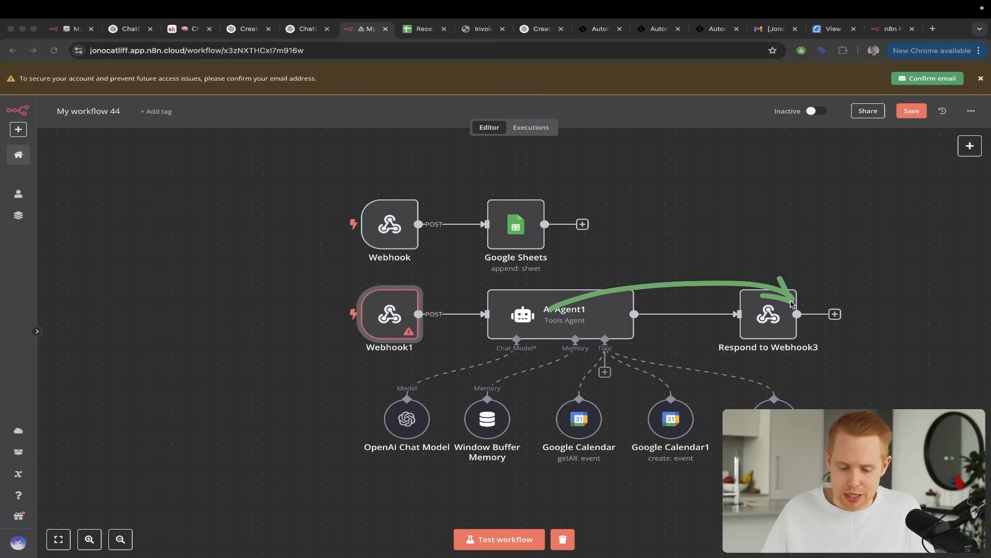
mouse_move(281, 173)
left_mouse_down()
mouse_move(383, 304)
mouse_move(532, 278)
mouse_move(551, 310)
left_mouse_up()
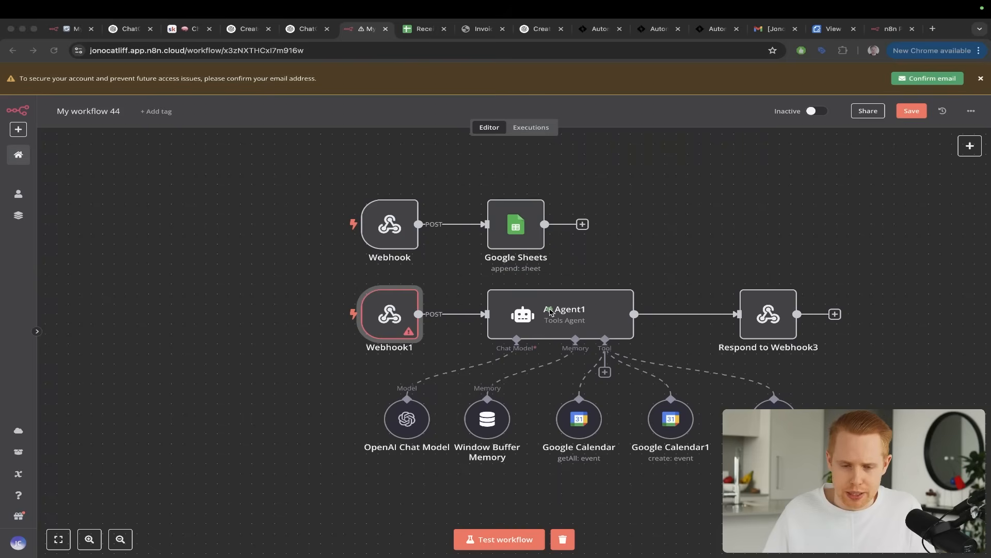
mouse_move(551, 310)
left_mouse_down()
mouse_move(772, 285)
mouse_move(784, 295)
left_mouse_up()
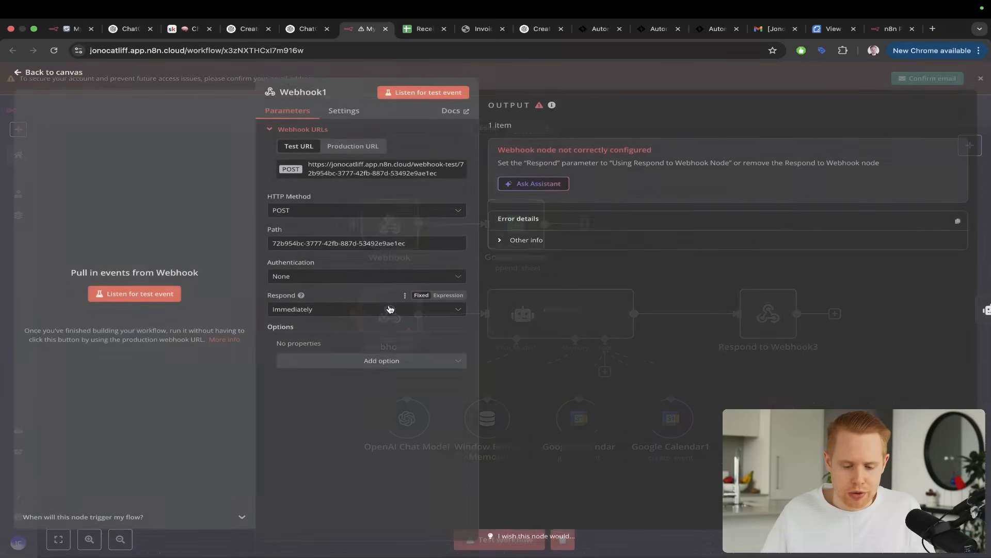
Set Webhook1 to respond using the 'Respond to Webhook' node
double_click(390, 309)
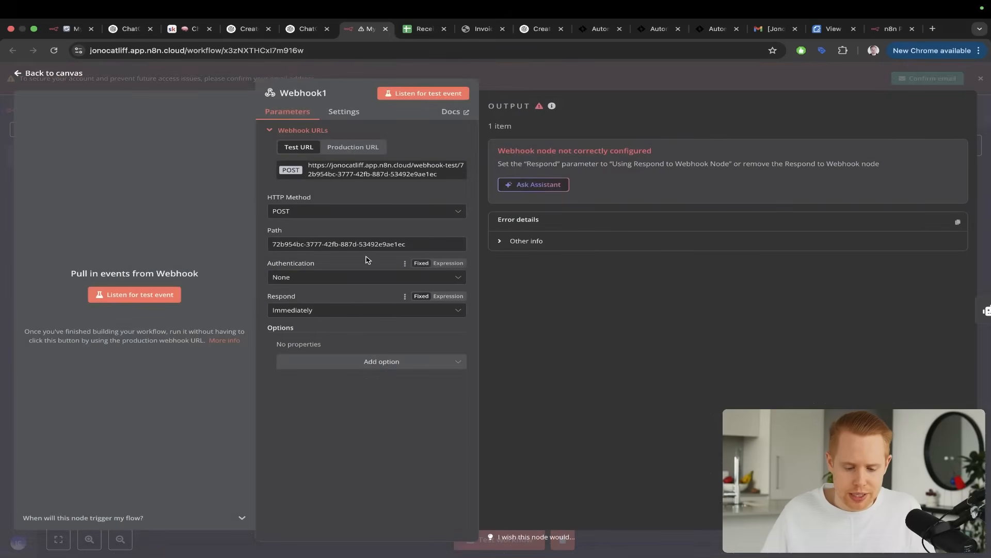
left_click(350, 310)
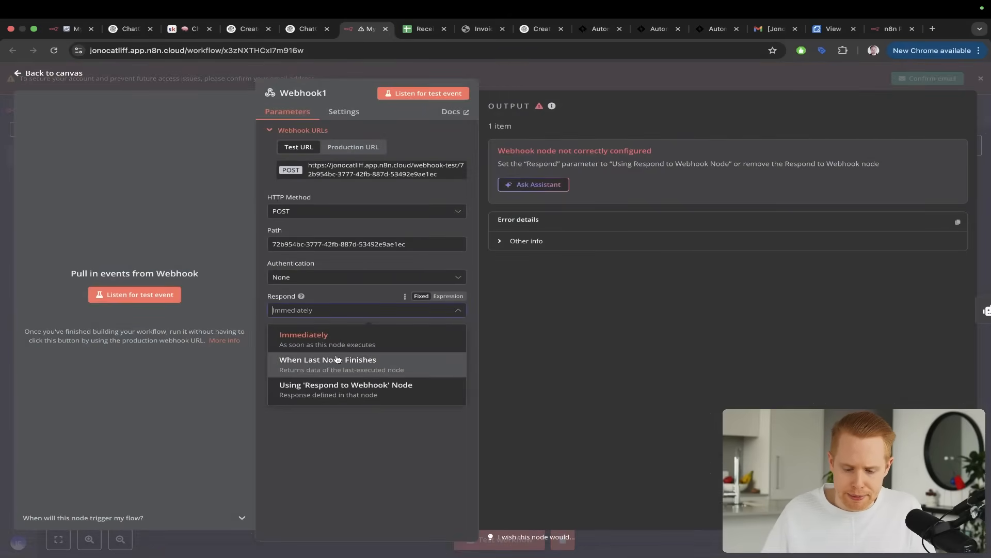
left_click(326, 396)
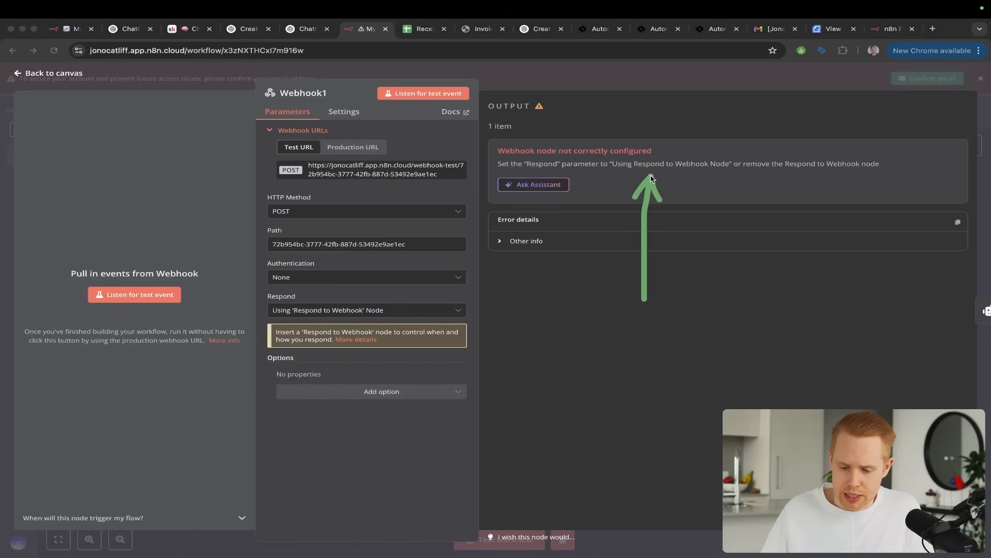
Make Webhook1 listen for a test event, send the GPT "Please, please, please, please t ry one more time" and allow its request to n8n
left_click(168, 296)
key("ctrl+shift+Tab")
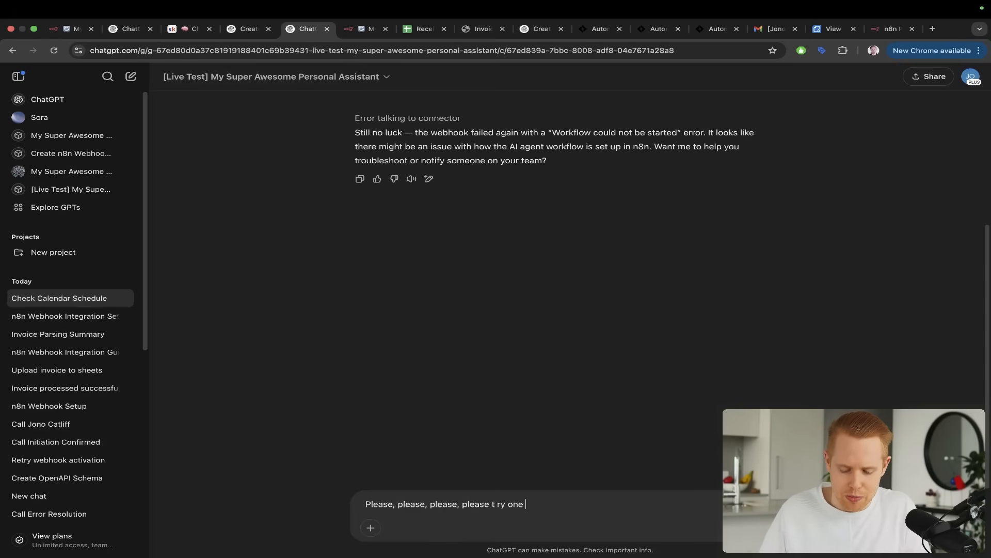
type("time")
key("Return")
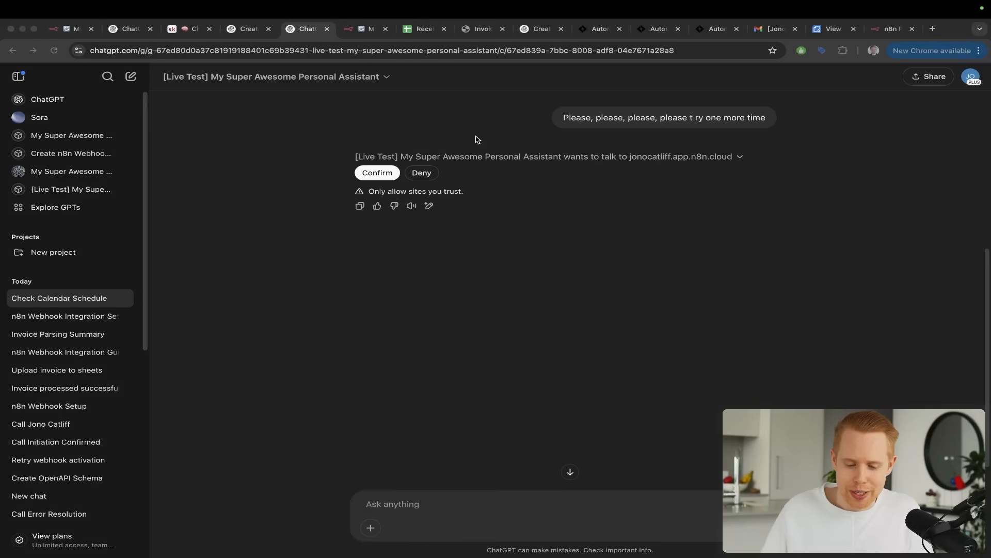
left_click(376, 173)
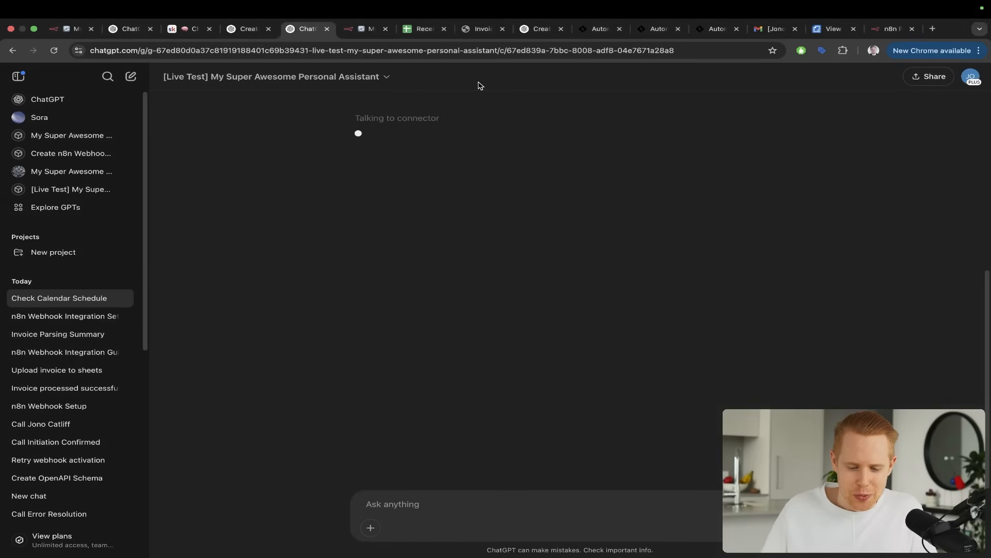
left_click_drag(484, 77, 376, 130)
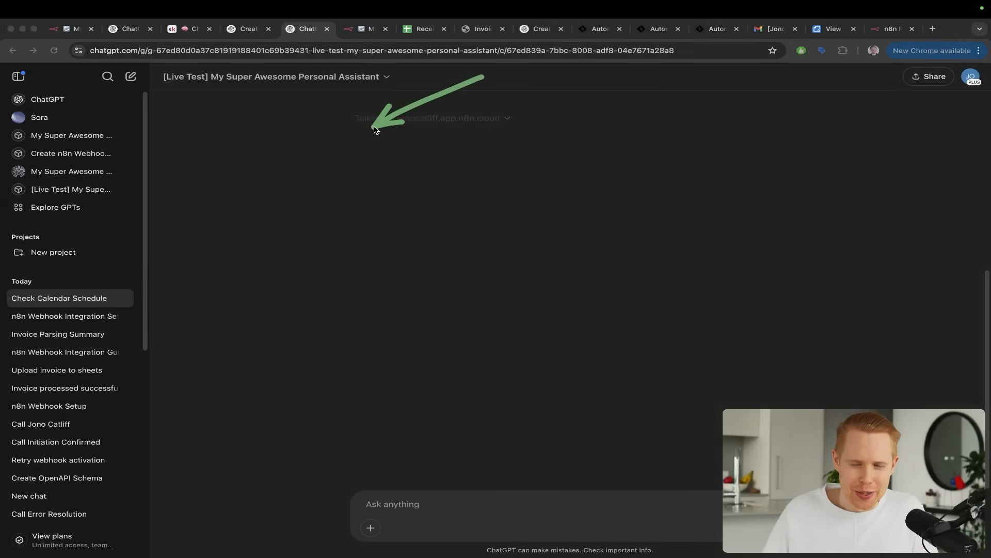
key("Escape")
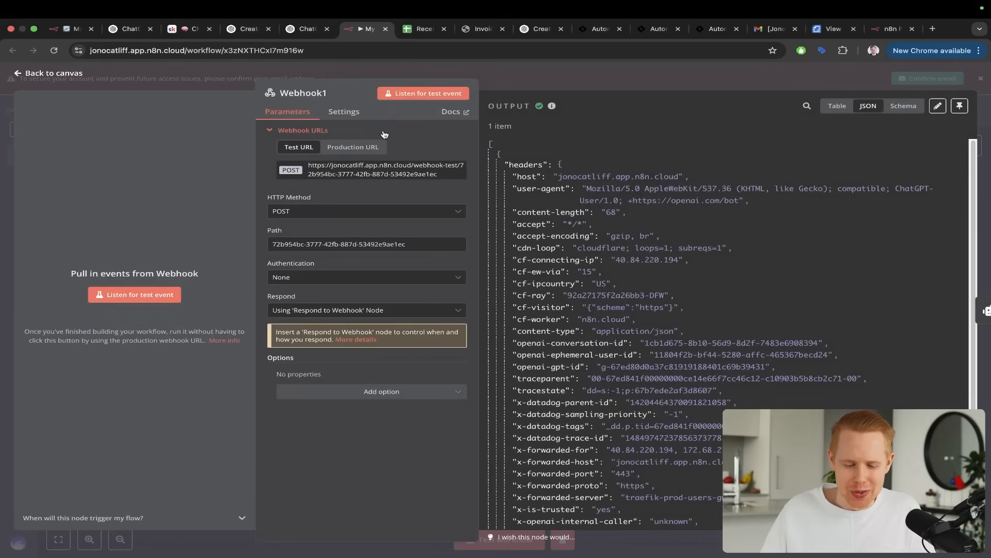
Examine the request data received in Webhook1's output and its link to AI Agent1
left_click_drag(329, 250, 559, 266)
key("Escape")
key("Escape")
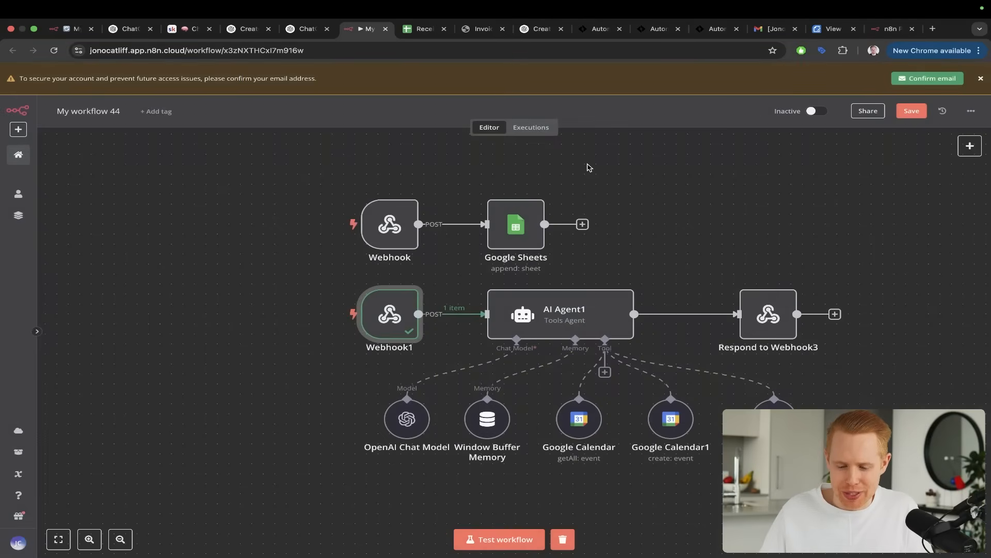
mouse_move(283, 247)
left_mouse_down()
mouse_move(410, 276)
mouse_move(426, 298)
left_mouse_up()
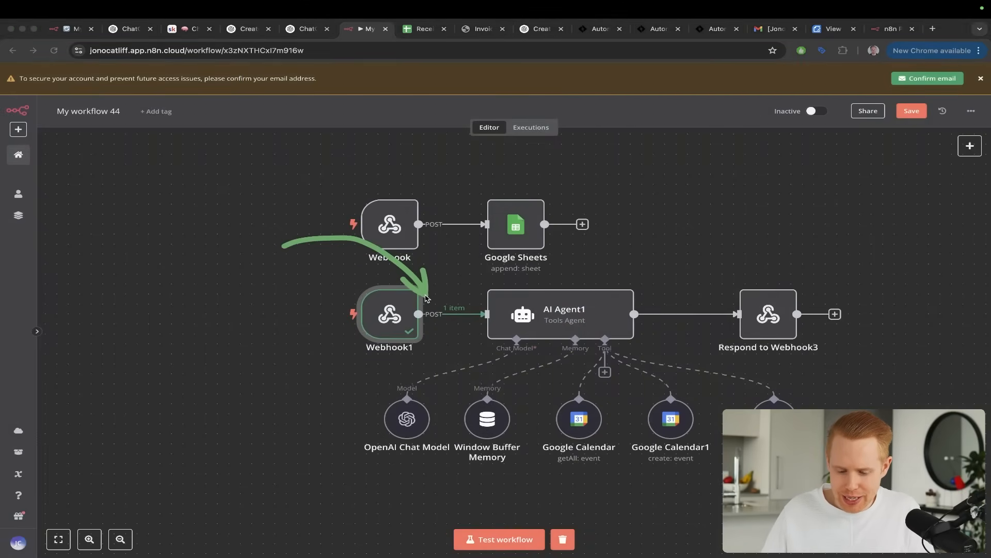
key("Escape")
scroll(608, 298, "right", 1)
scroll(607, 298, "down", 1)
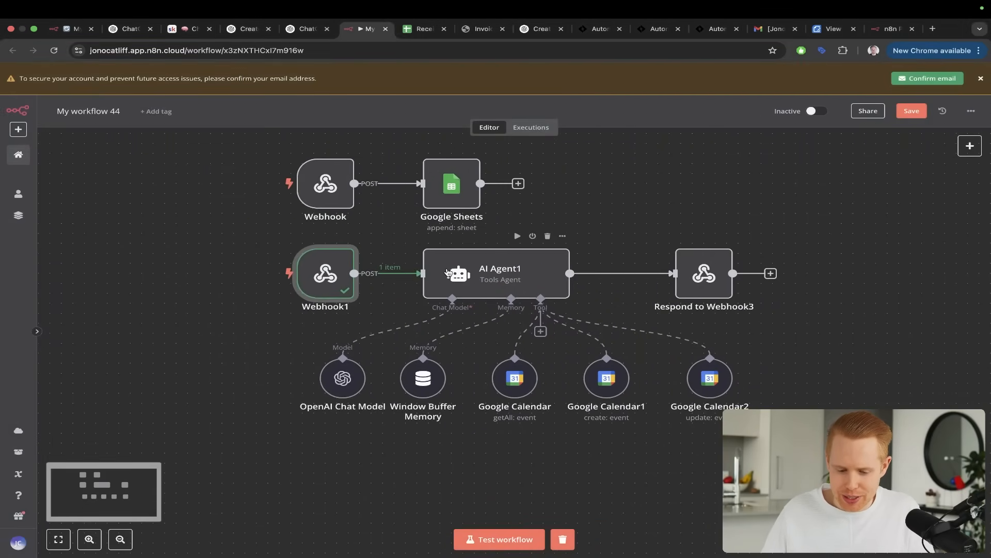
double_click(335, 295)
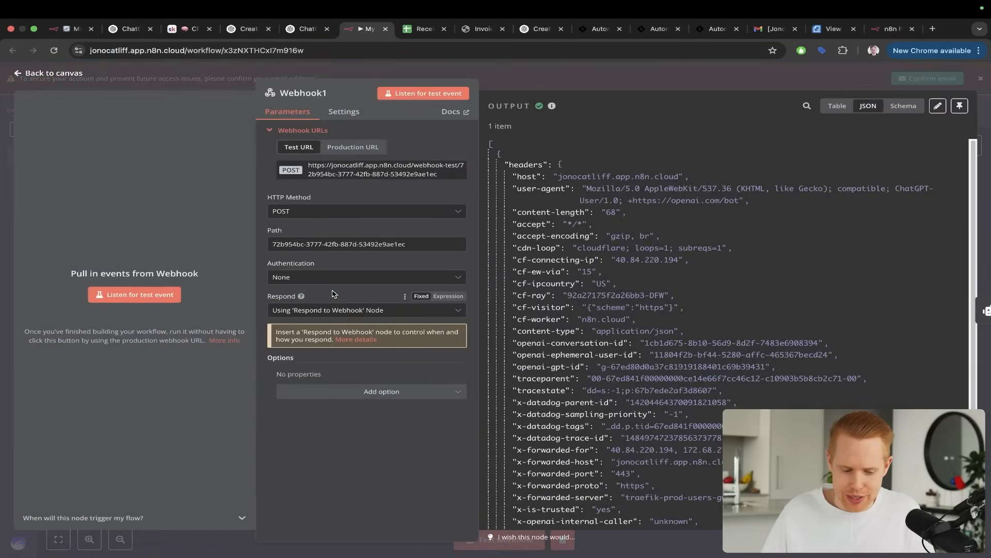
left_click(527, 69)
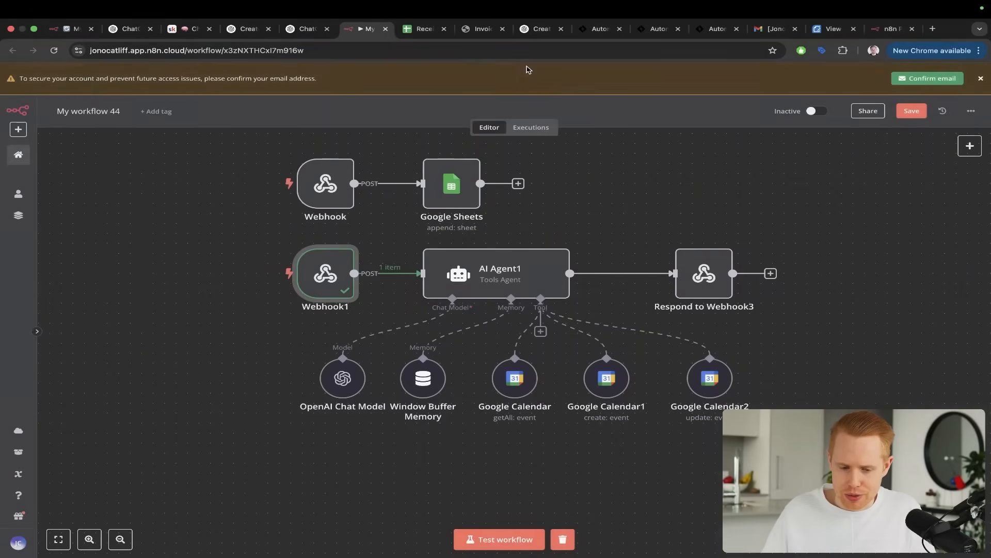
Check the GPT's pending n8n call and the Text expression that feeds the message to AI Agent1
key("ctrl+shift+Tab")
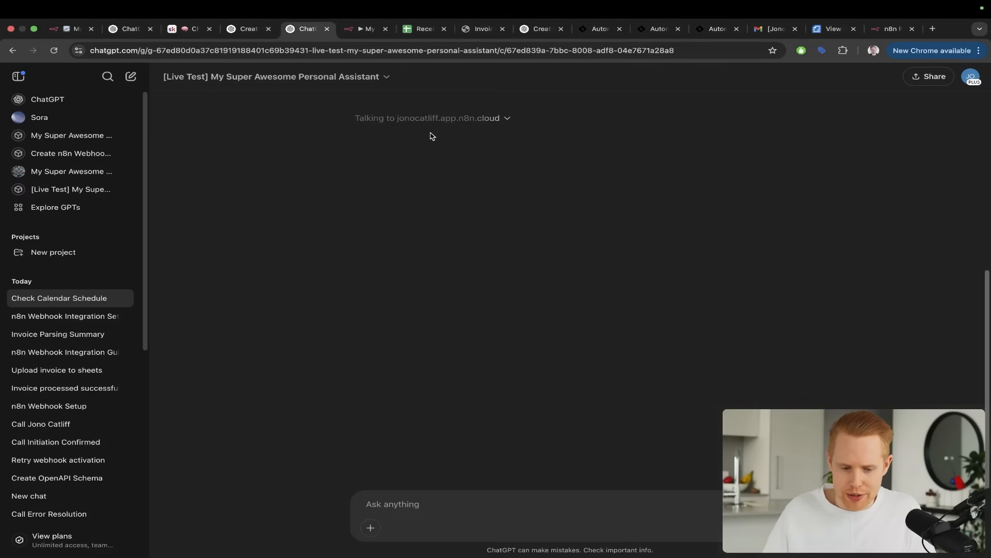
key("ctrl+Tab")
double_click(457, 270)
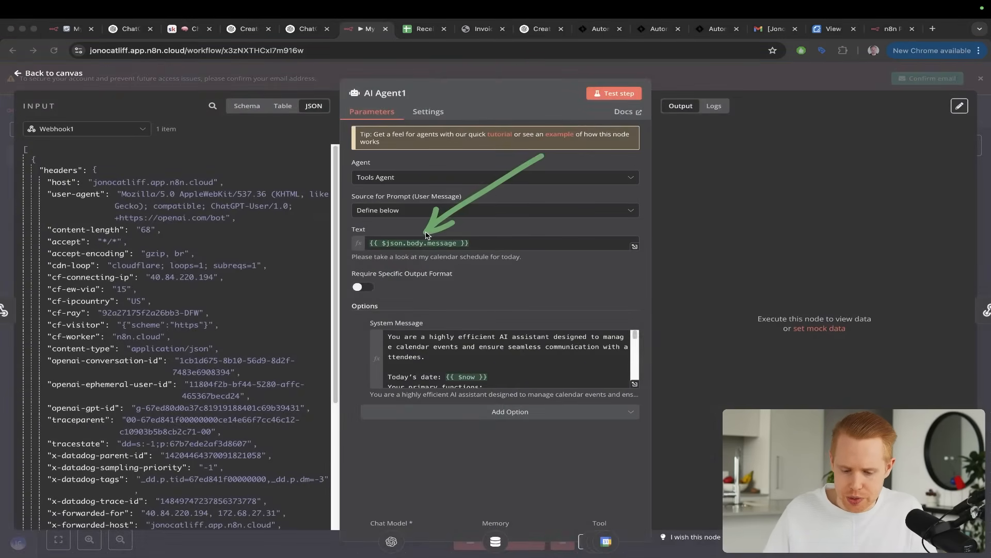
key("Escape")
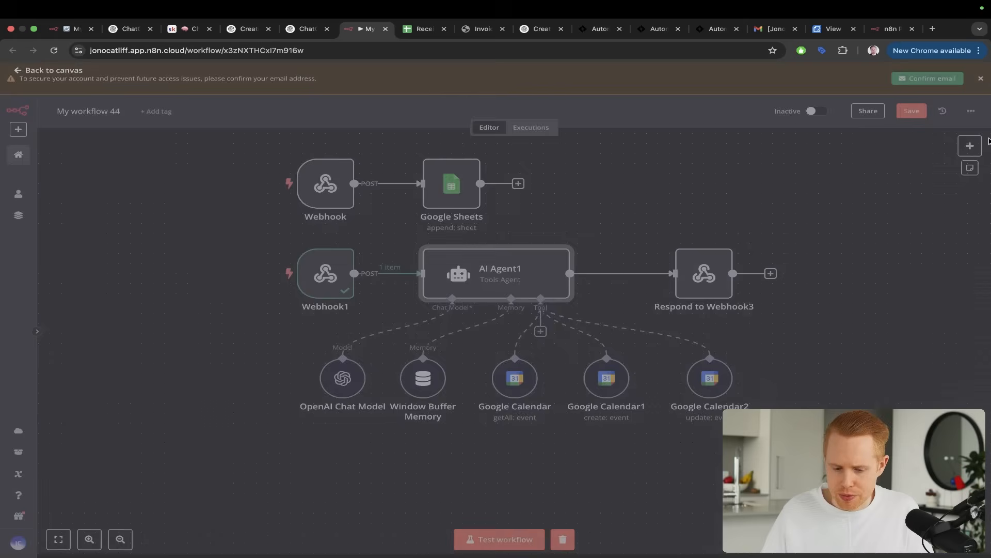
left_click(490, 544)
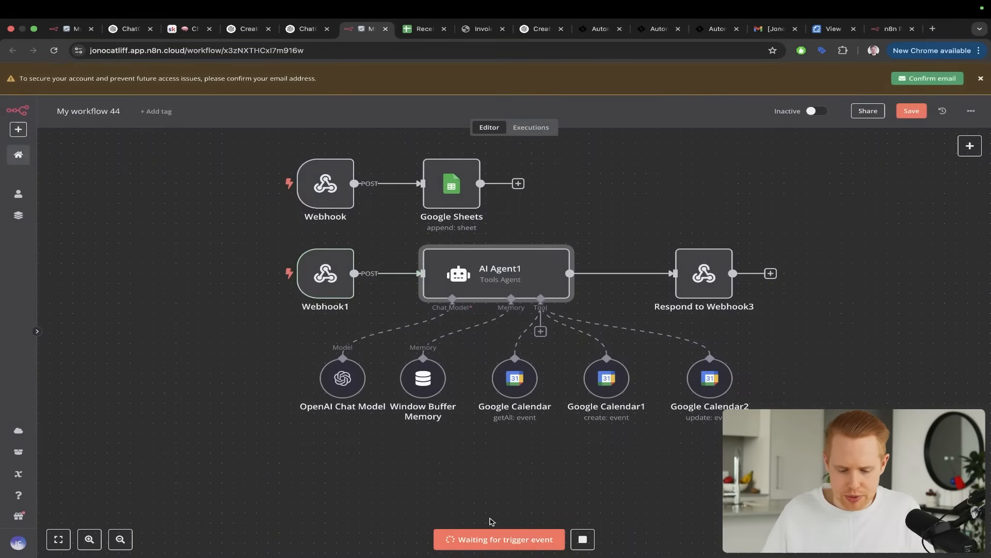
left_click(583, 540)
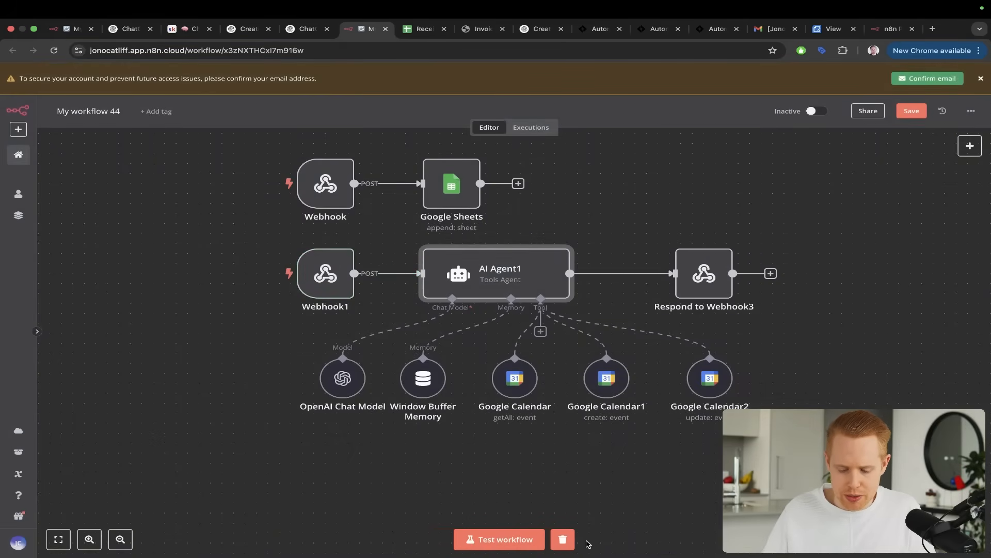
left_click(400, 264)
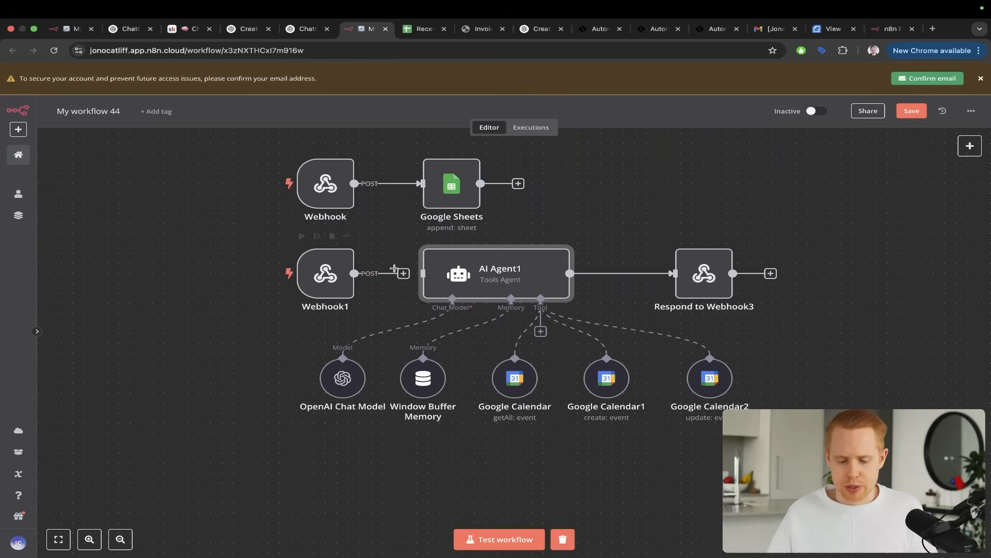
left_click_drag(404, 277, 430, 277)
Recheck the input of AI Agent1 and the configuration of Webhook1
double_click(481, 276)
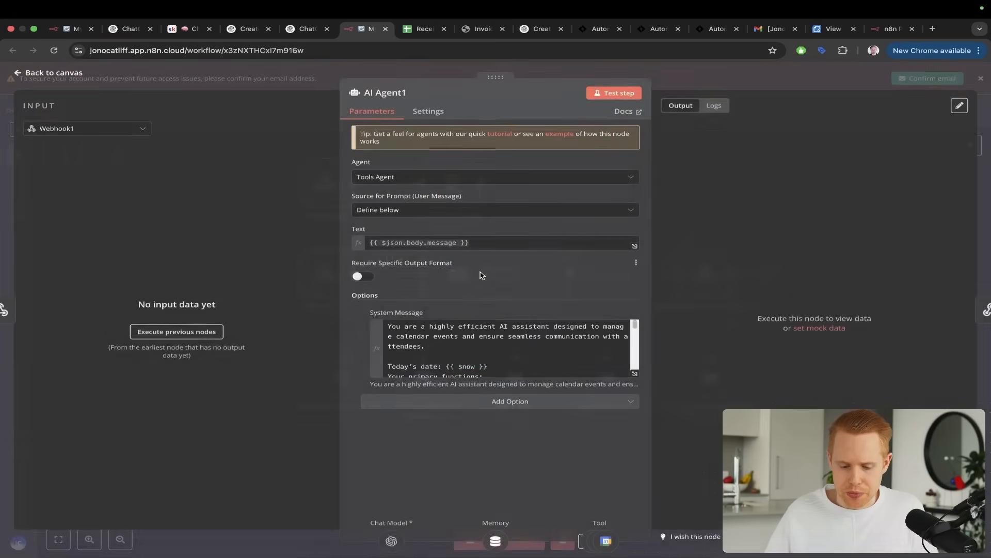
left_click(978, 190)
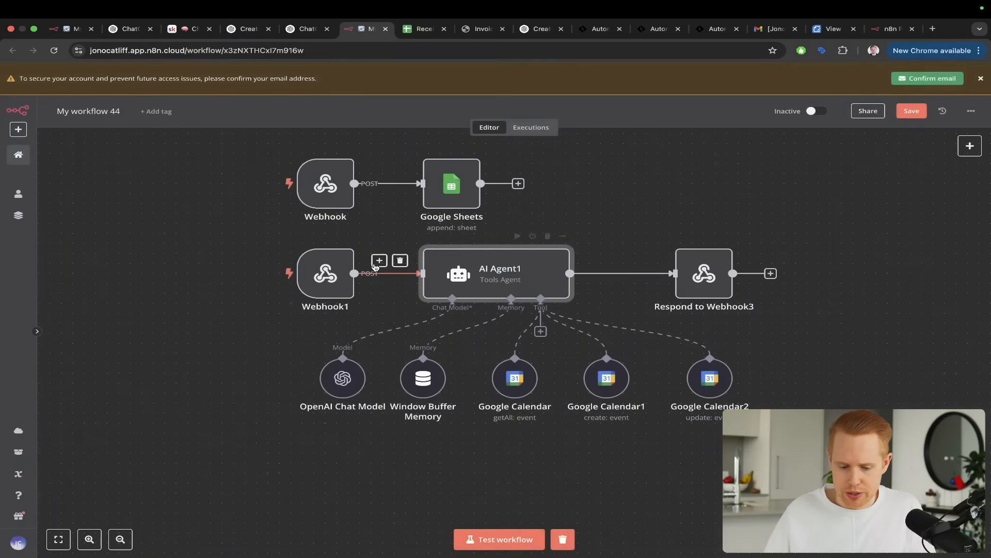
double_click(326, 269)
key("Escape")
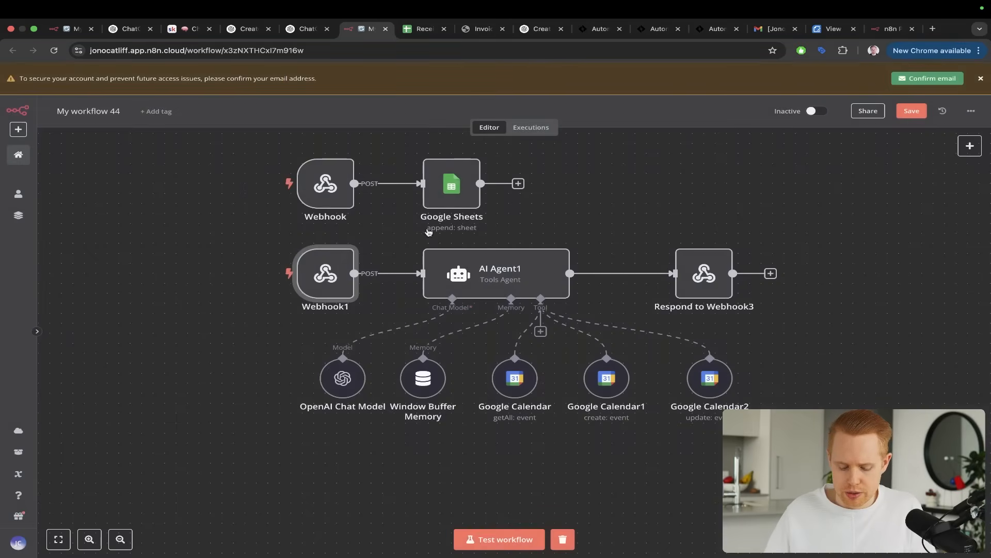
Inspect the data shared with n8n and resend the GPT "Please message my AI agent to take a look at my calendar schedule for today"
key("ctrl+shift+Tab")
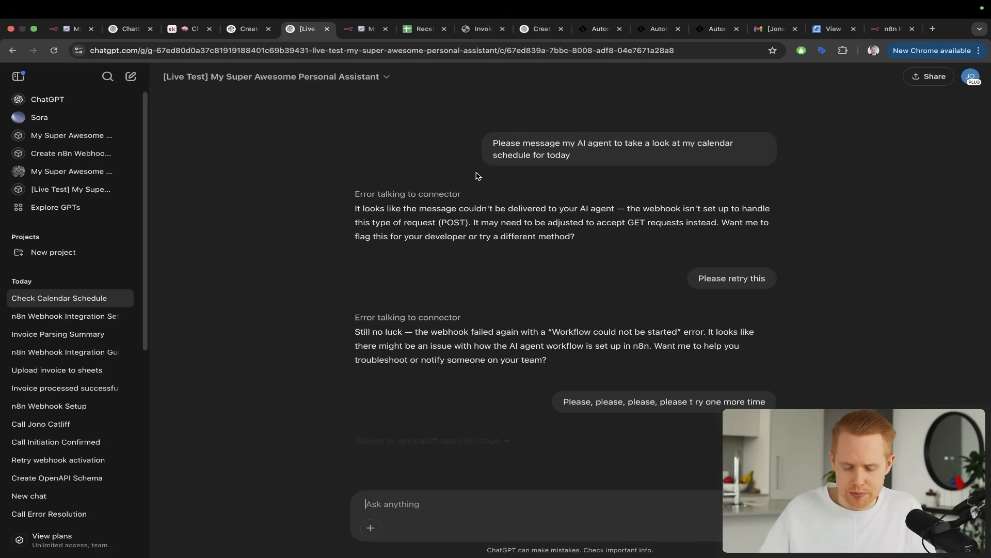
triple_click(531, 152)
key("ctrl+c")
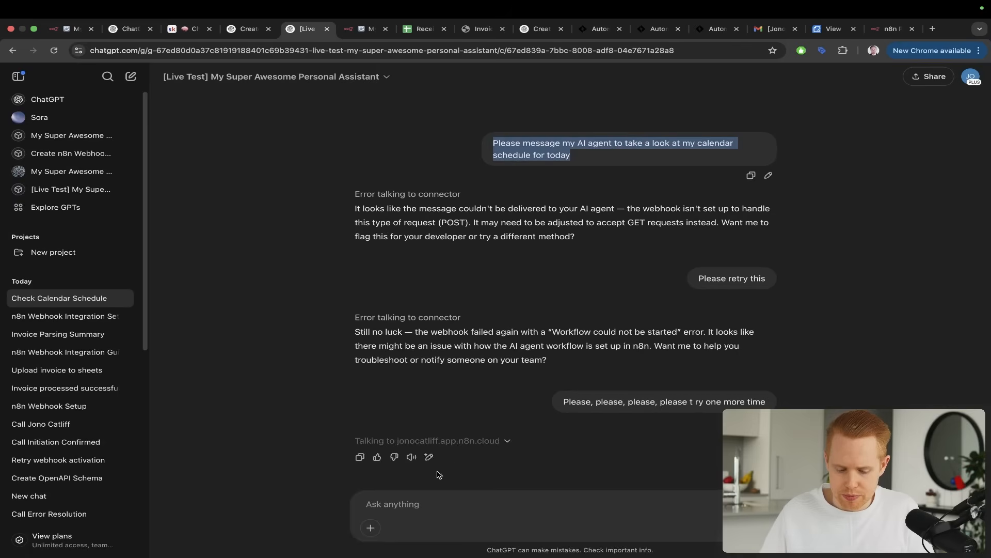
left_click(483, 442)
scroll(484, 444, "down", 2)
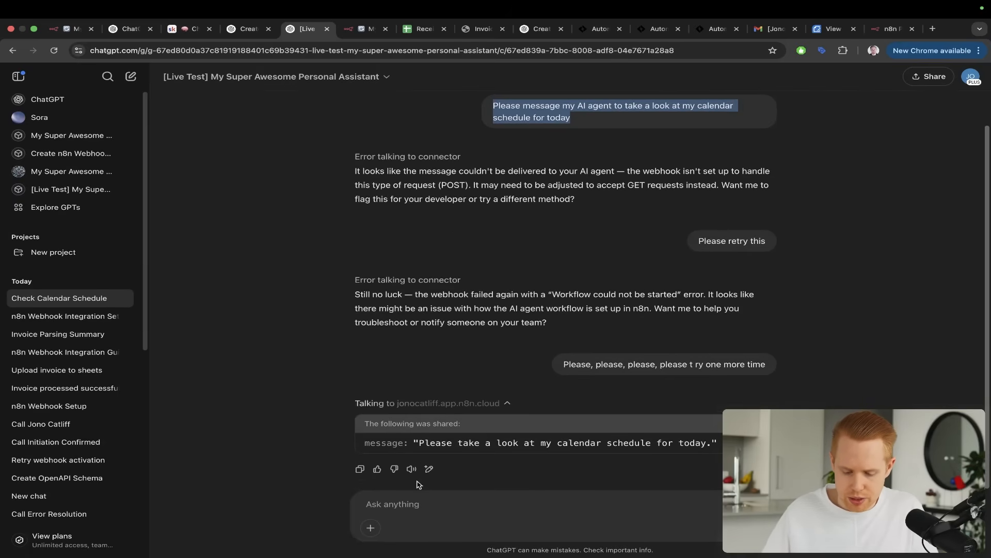
left_click(571, 495)
key("ctrl+v")
key("Return")
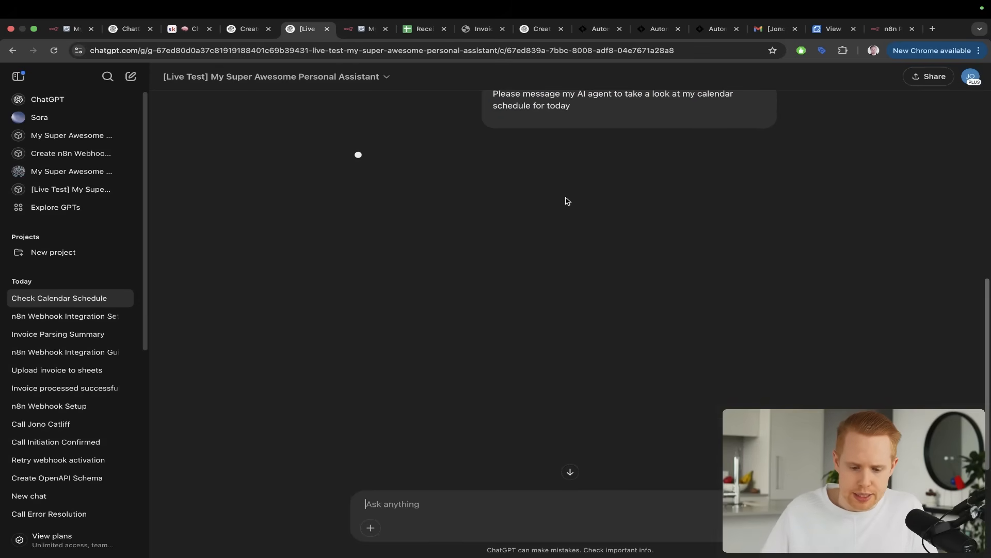
Start a test run of My workflow 44, allow the GPT's request to n8n and check the run in the workflow
key("ctrl+Tab")
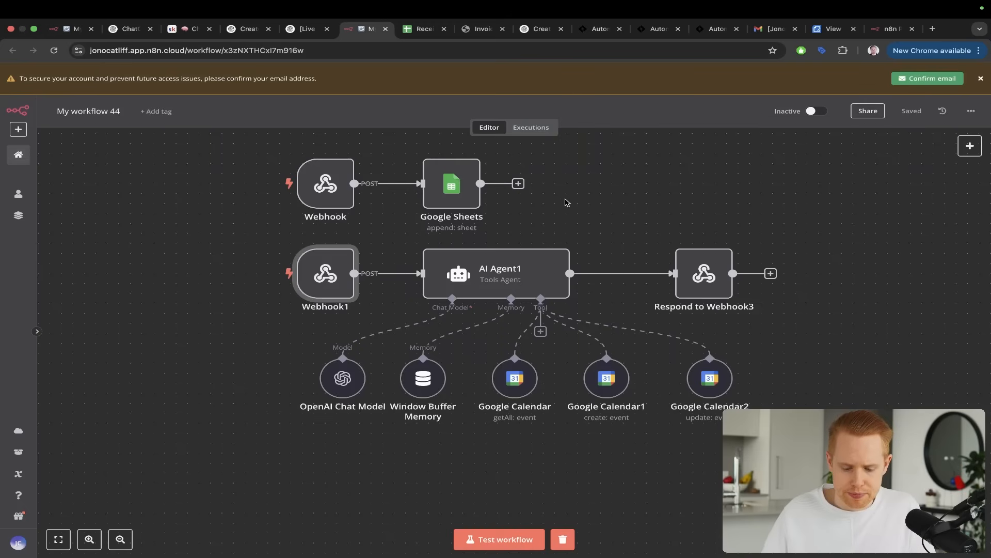
left_click(516, 546)
key("ctrl+shift+Tab")
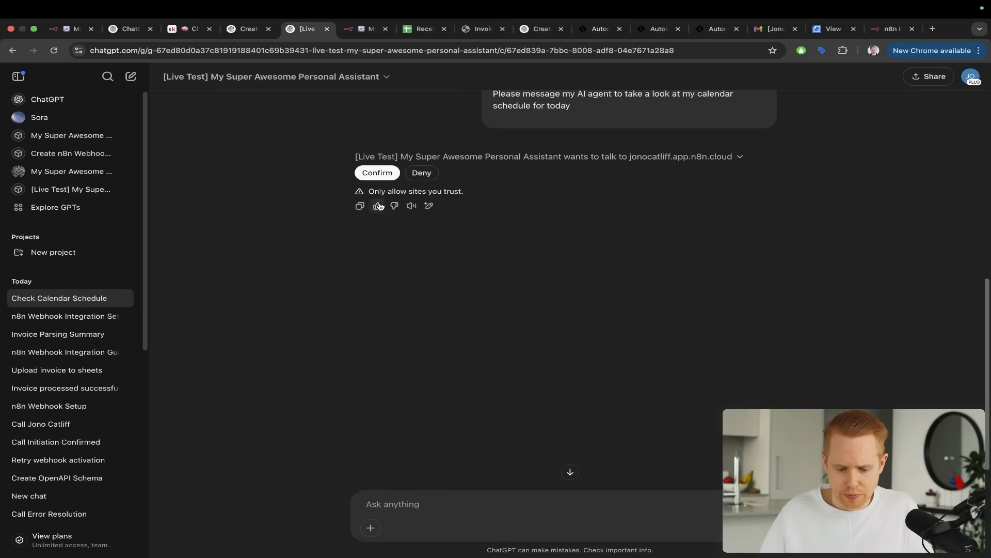
left_click(383, 177)
key("ctrl+Tab")
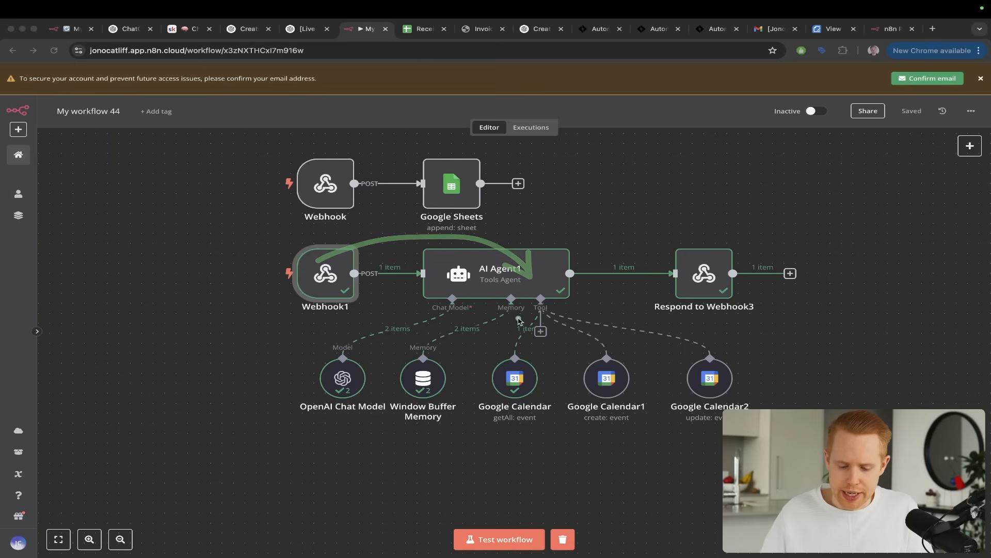
Compare the completed AI Agent1 run in My workflow 44 with the calendar reply in the GPT chat
left_click_drag(391, 300, 341, 368)
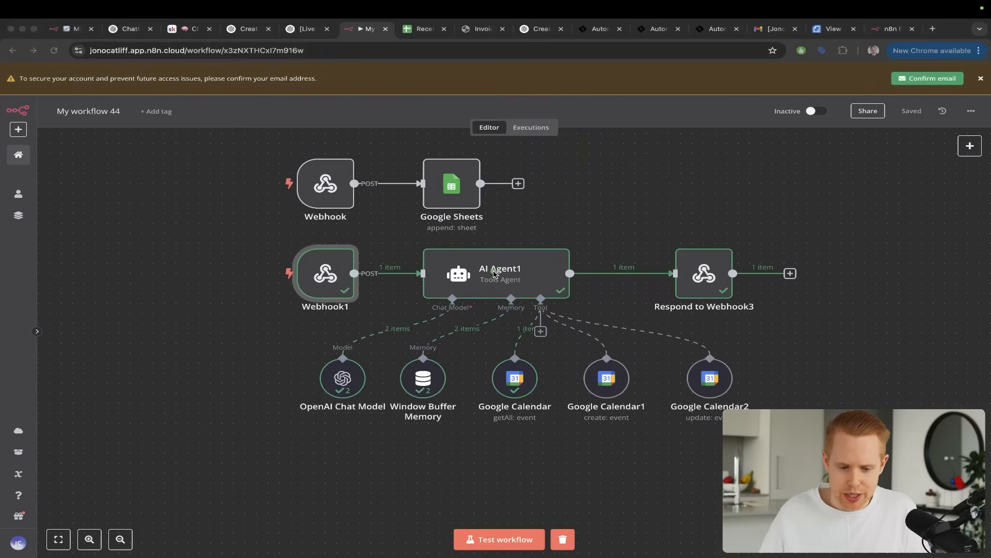
key("ctrl+shift+Tab")
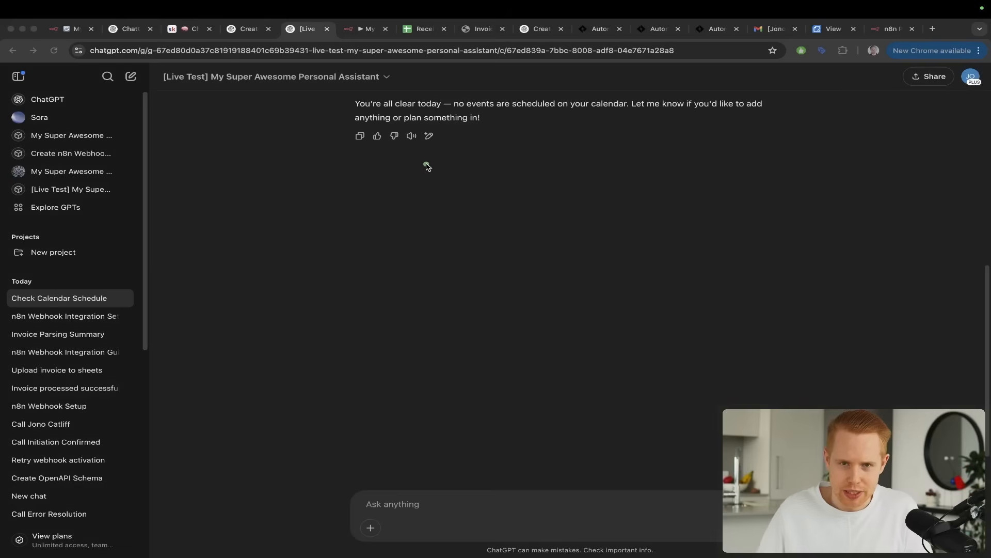
key("ctrl+Tab")
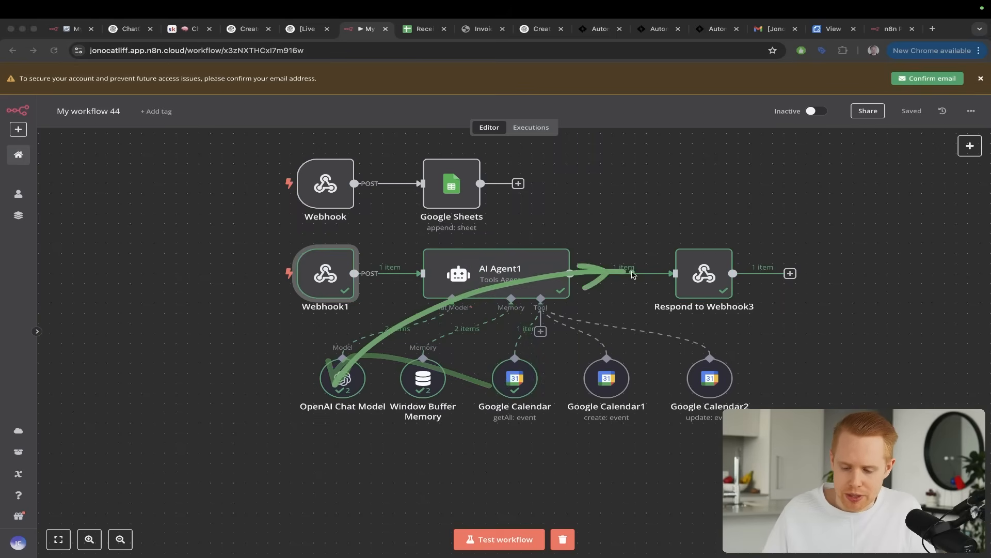
key("ctrl+shift+Tab")
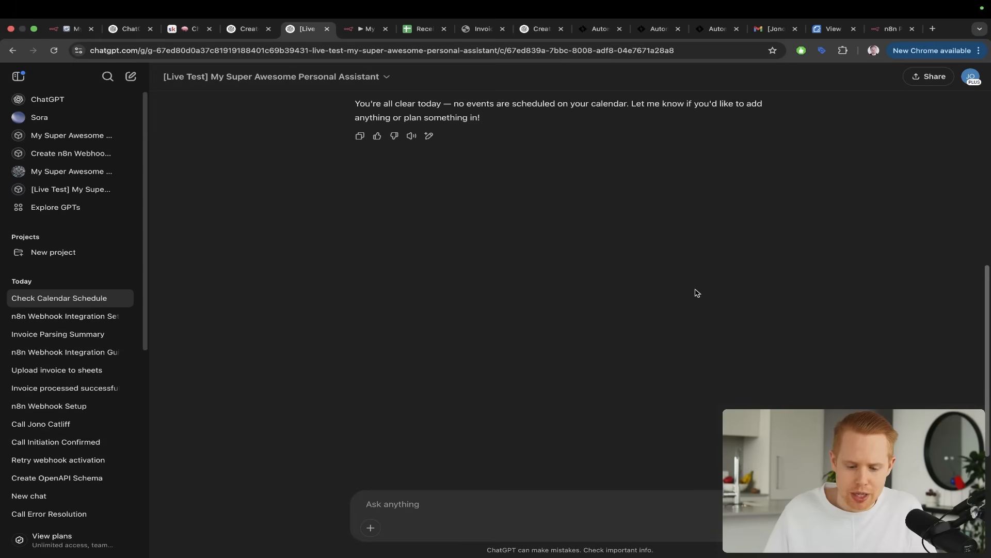
key("ctrl+Tab")
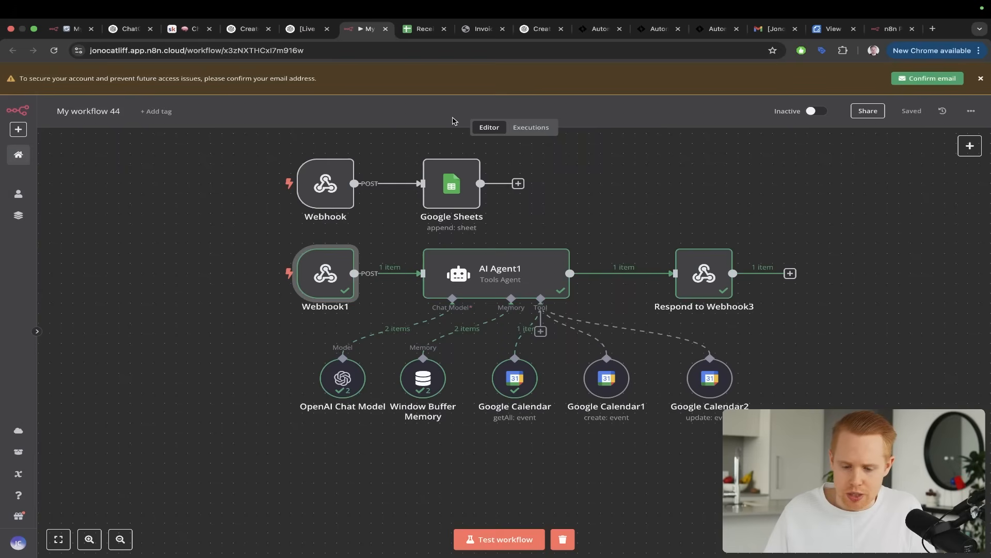
Inspect the response body and output of the Respond to Webhook3 node
double_click(697, 274)
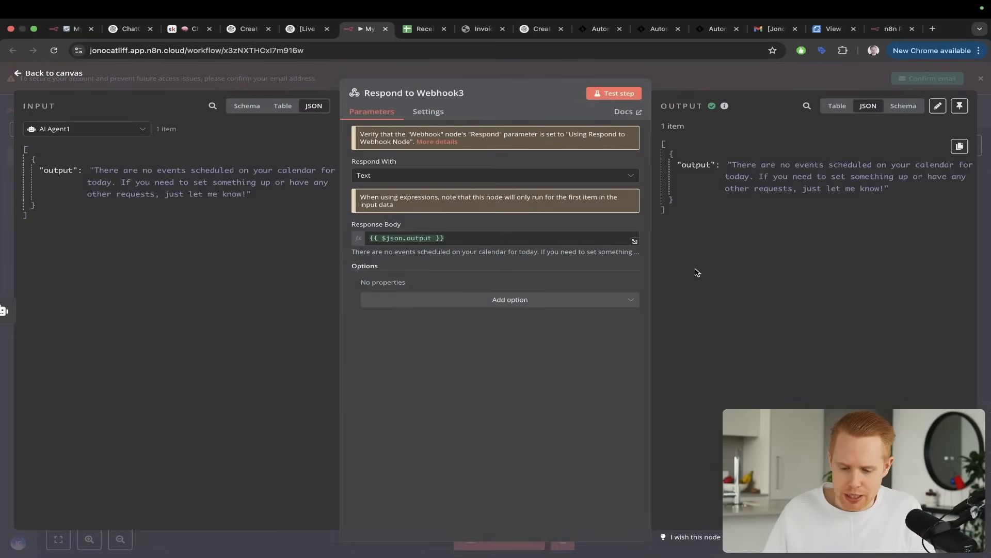
left_click_drag(702, 263, 751, 193)
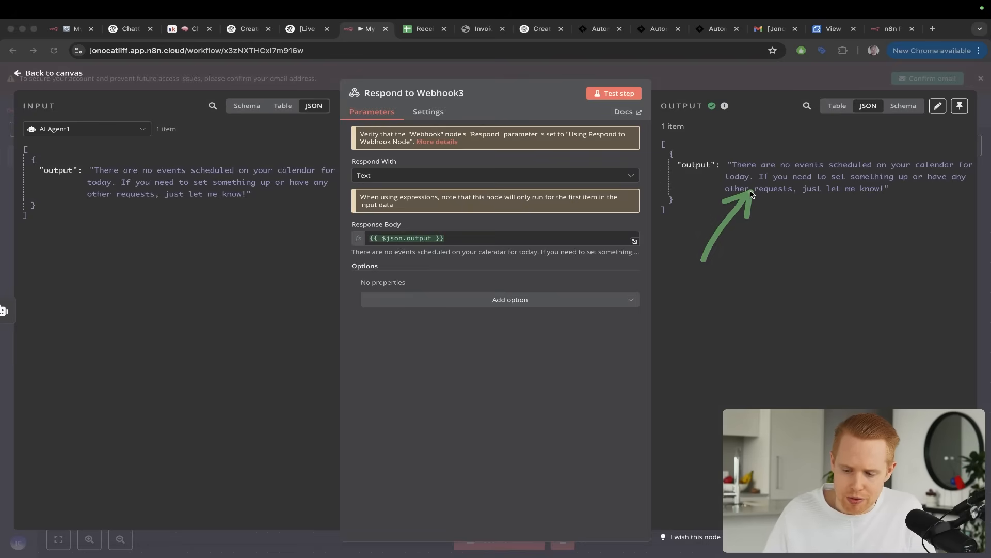
key("Escape")
Review the Google Calendar Get Many tool's resource, operation and calendar settings
left_click(506, 380)
double_click(506, 381)
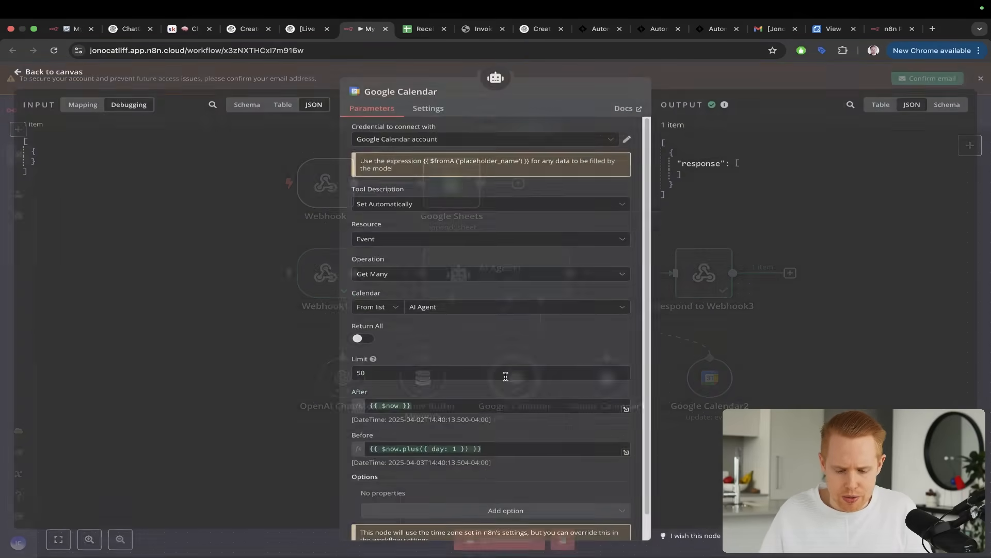
left_click_drag(451, 208, 421, 302)
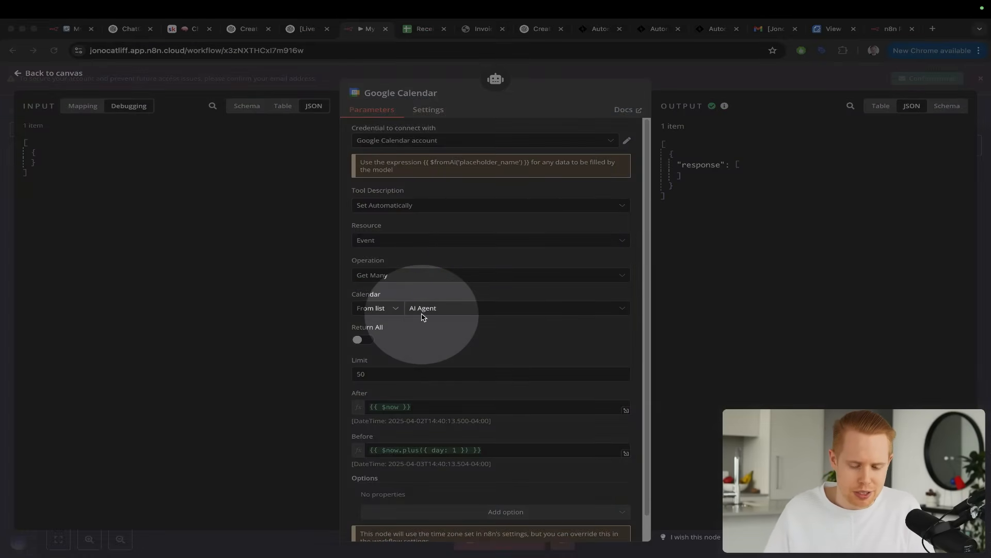
key("Escape")
key("Escape")
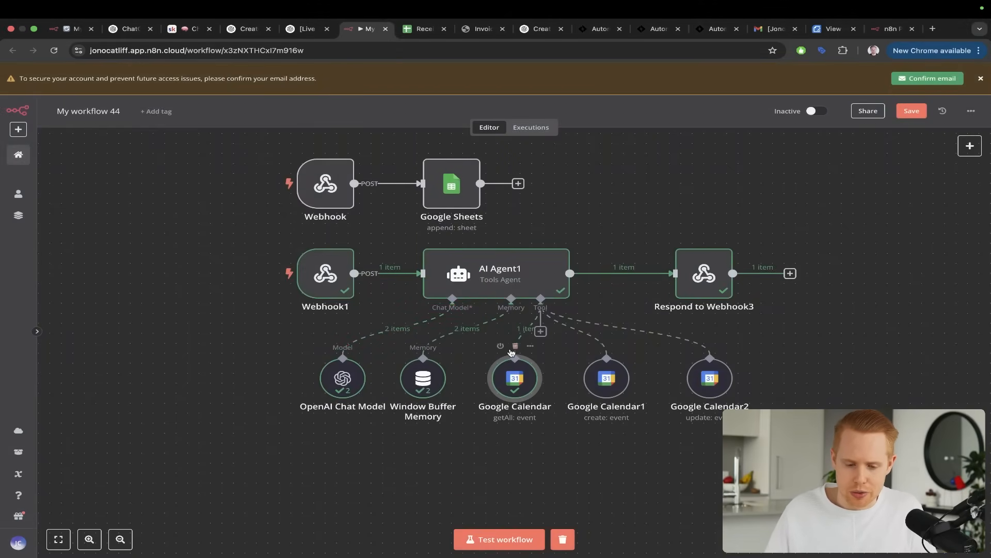
Recheck the assistant's calendar answer in the GPT chat
key("ctrl+shift+Tab")
mouse_move(516, 285)
left_mouse_down()
mouse_move(476, 209)
mouse_move(467, 129)
left_mouse_up()
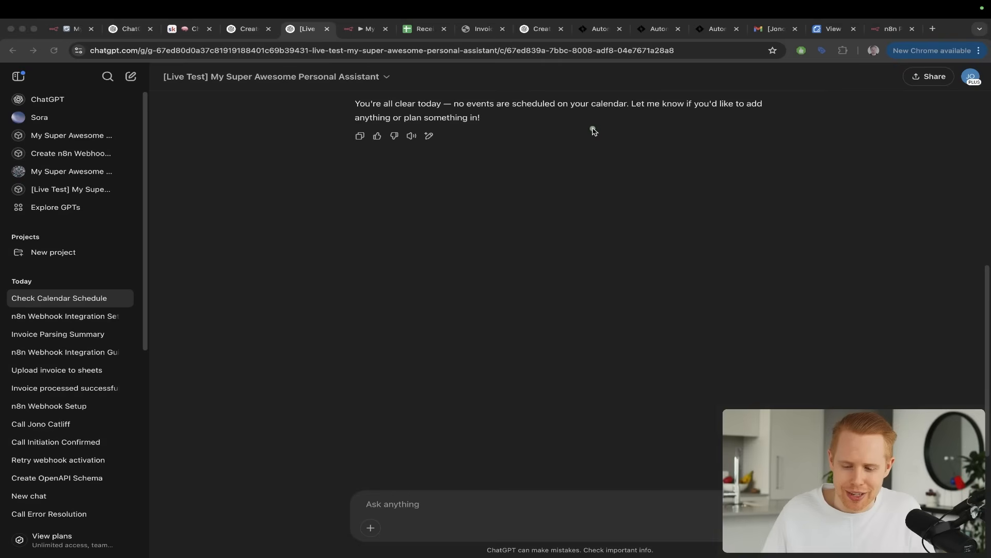
key("Escape")
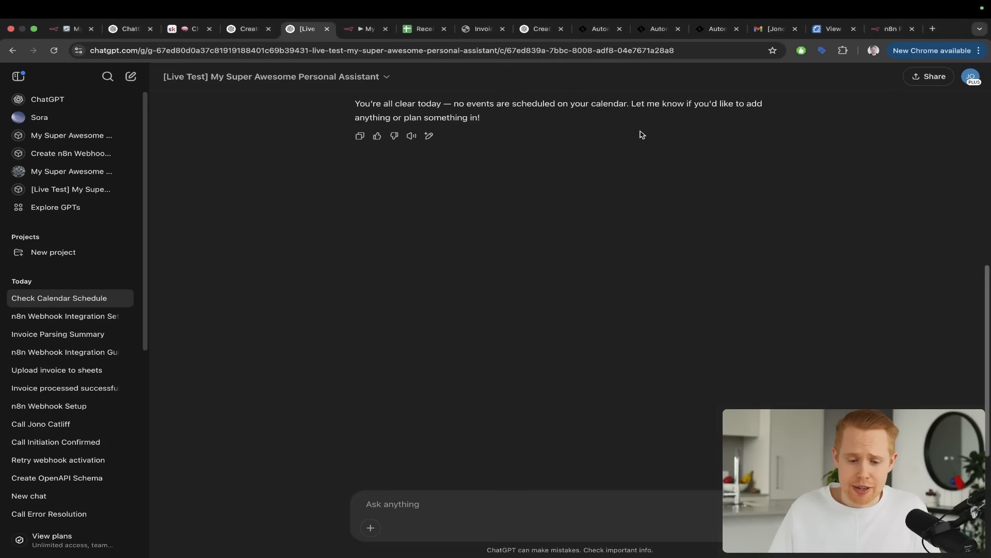
Return to My workflow 44 with its two webhook branches and save it
key("ctrl+Tab")
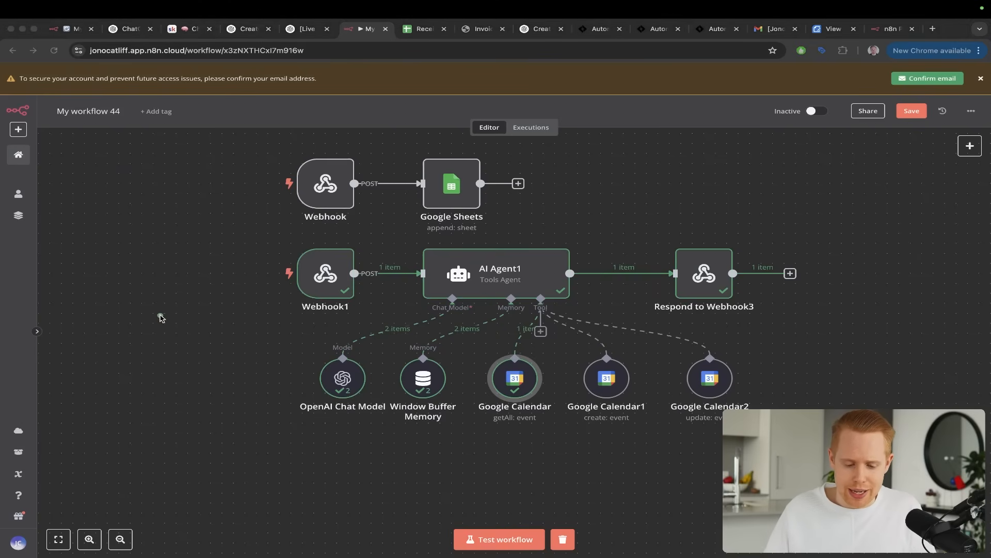
left_click_drag(147, 324, 310, 272)
left_click_drag(147, 212, 309, 189)
key("Escape")
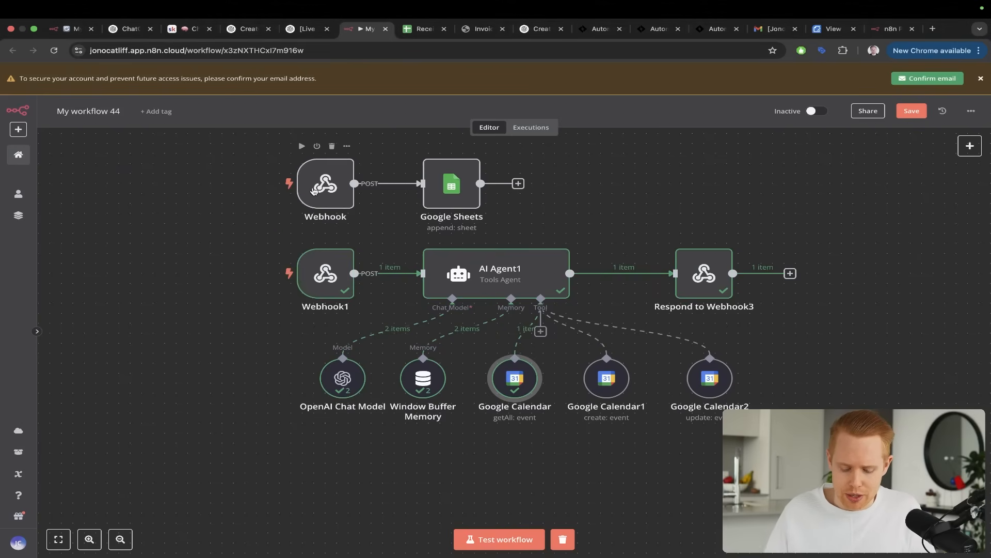
key("ctrl+s")
Look over the Call, Send Invoice, Parse Receipt and AI Agent webhook branches in My workflow 43
key("super+1")
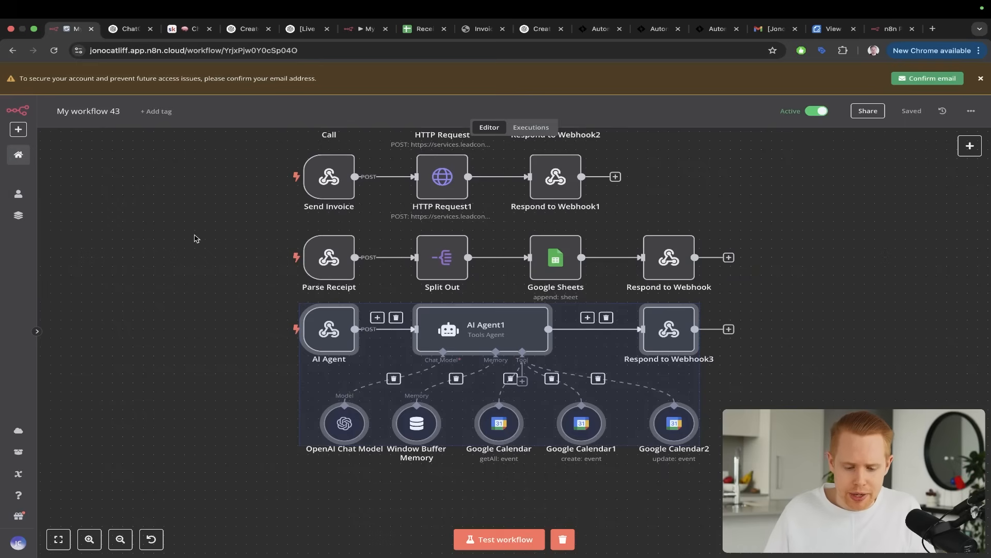
left_click_drag(146, 215, 316, 155)
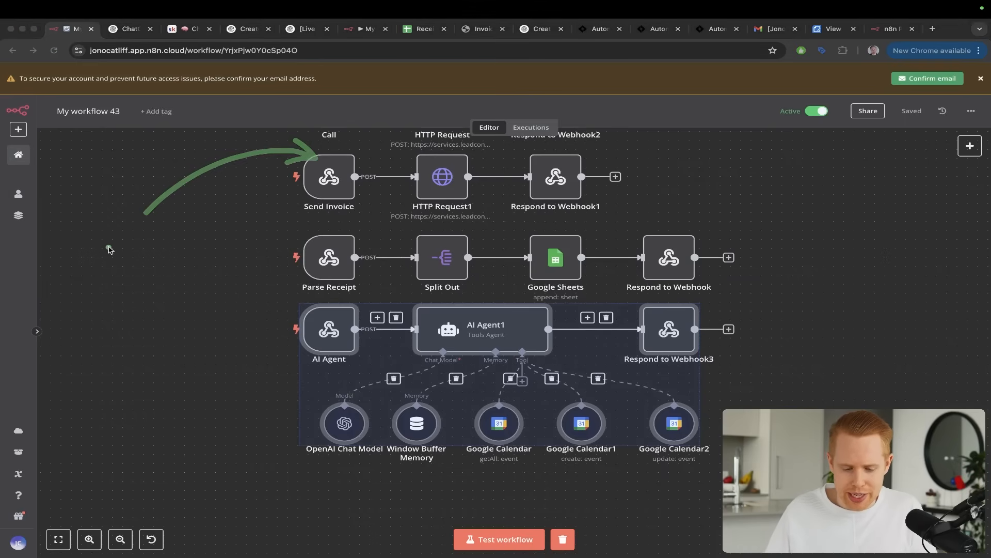
left_click_drag(108, 248, 305, 224)
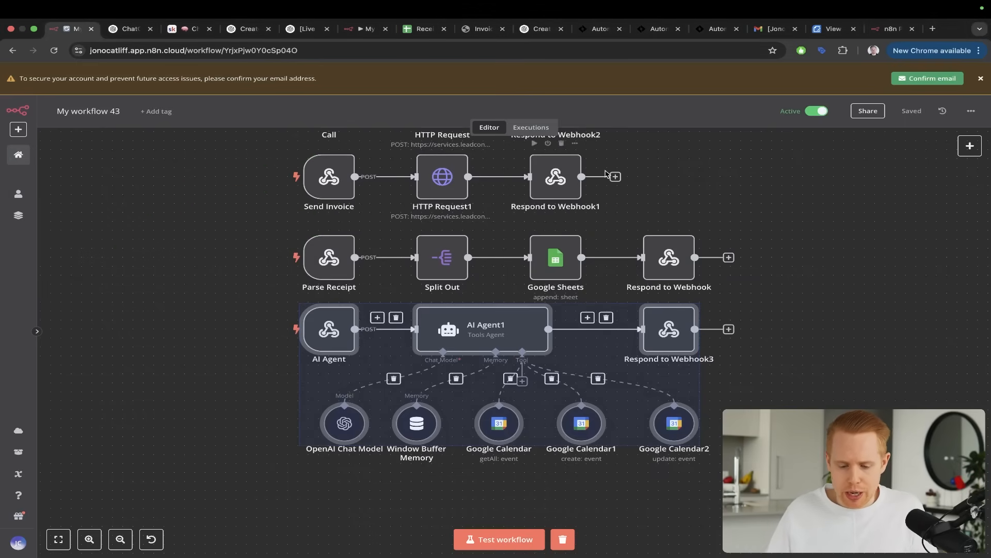
left_click(673, 164)
scroll(502, 212, "up", 5)
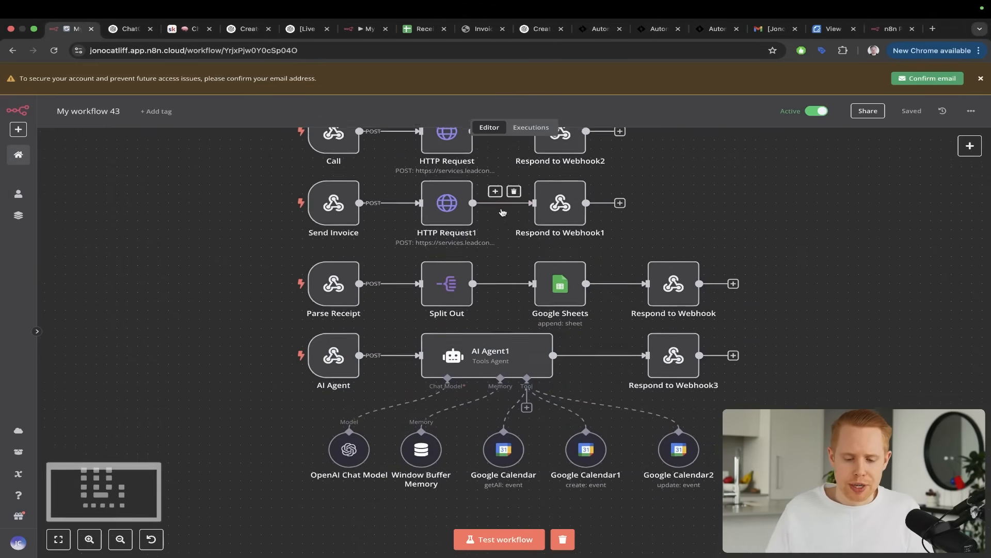
scroll(502, 212, "up", 1)
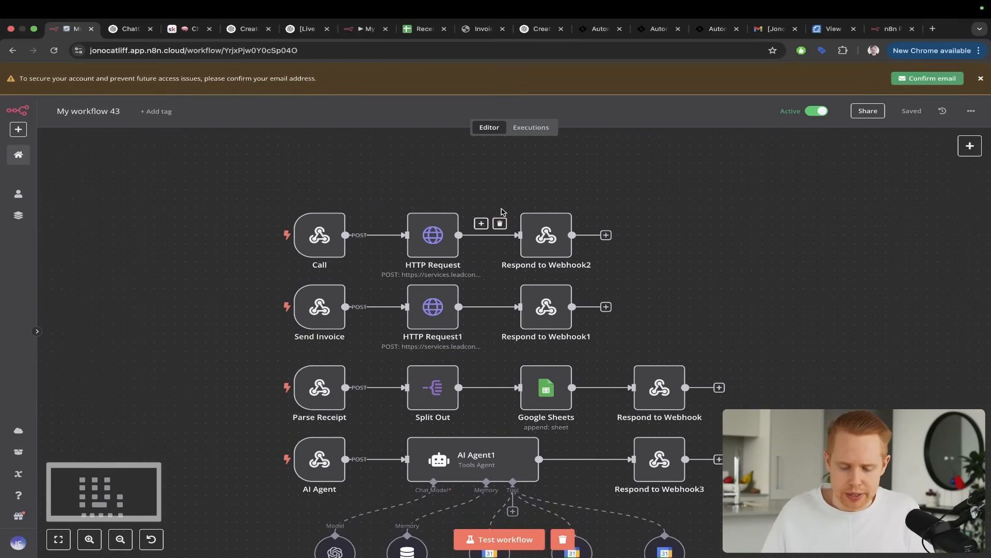
mouse_move(170, 174)
left_mouse_down()
mouse_move(261, 190)
mouse_move(290, 219)
left_mouse_up()
mouse_move(172, 219)
left_mouse_down()
mouse_move(176, 268)
mouse_move(268, 310)
left_mouse_up()
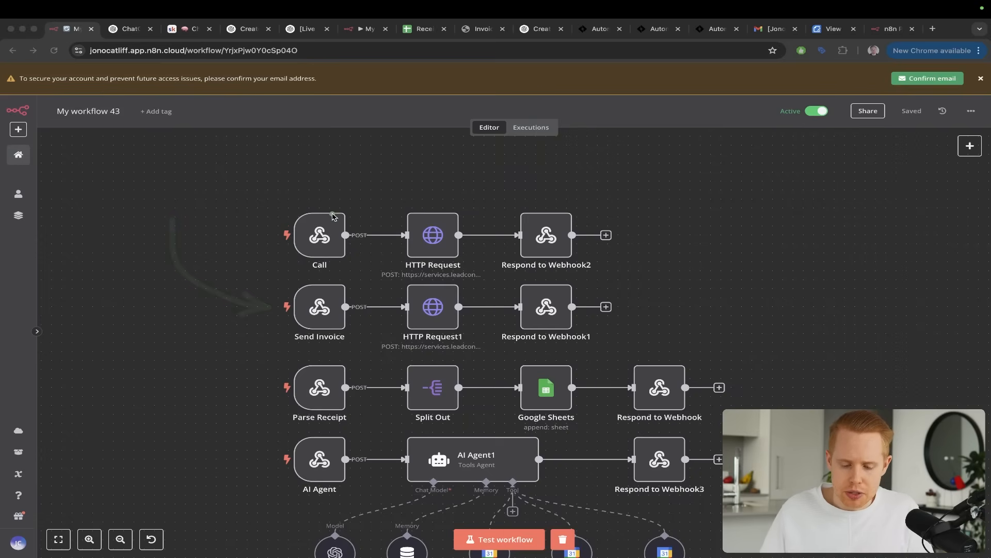
left_click_drag(325, 207, 434, 212)
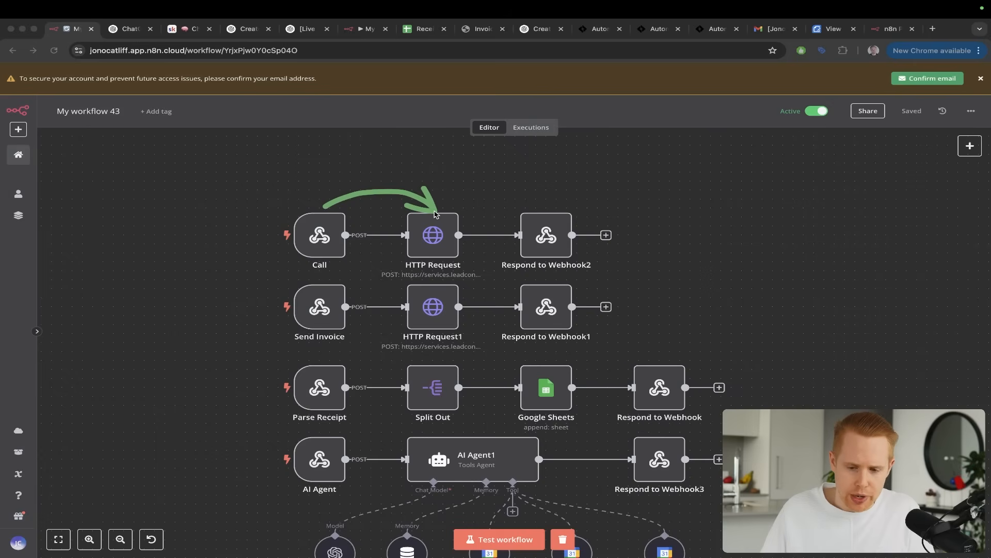
Open the builder of the Automatable ChatGPT workflow and place the My workflow 44 and My workflow 43 browser tabs directly before it
left_click(588, 36)
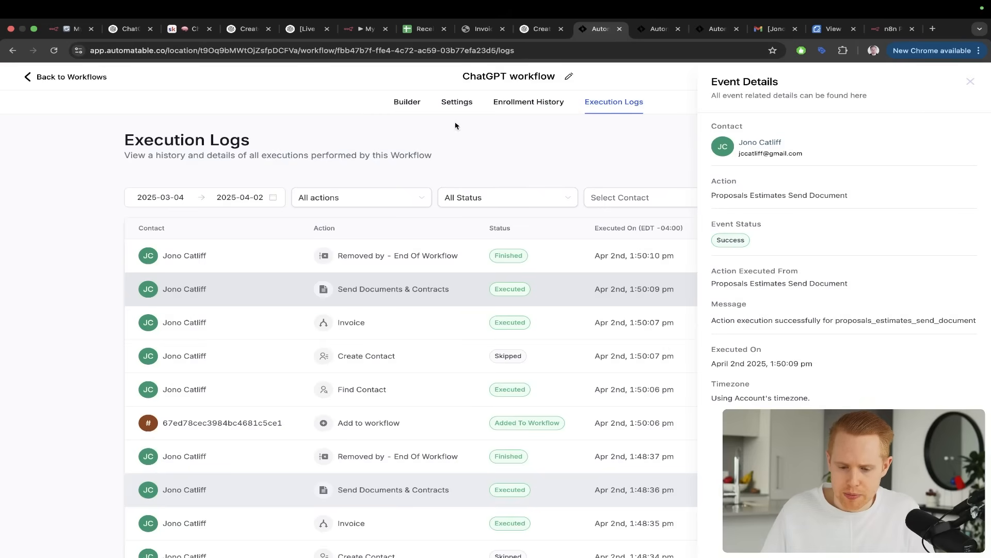
left_click(408, 102)
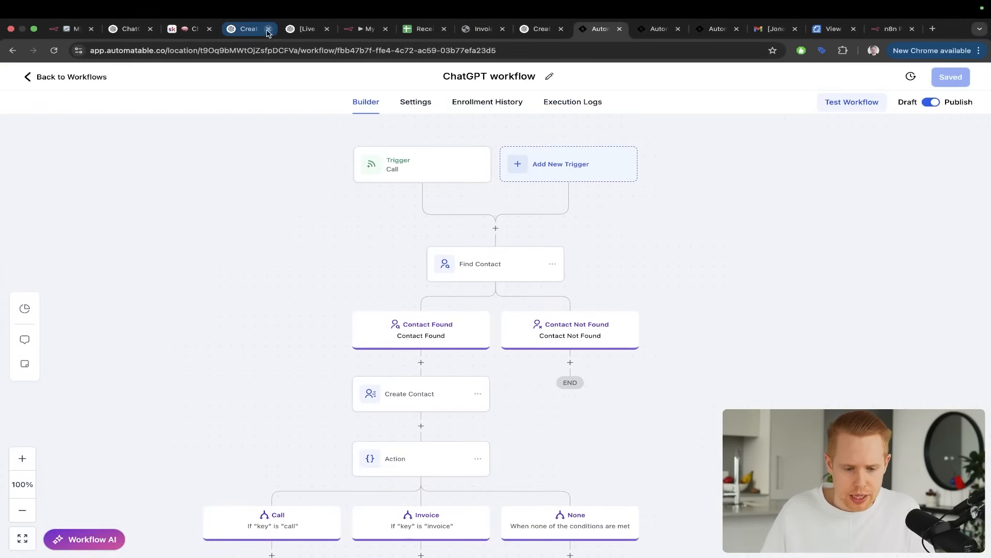
left_click_drag(308, 29, 522, 34)
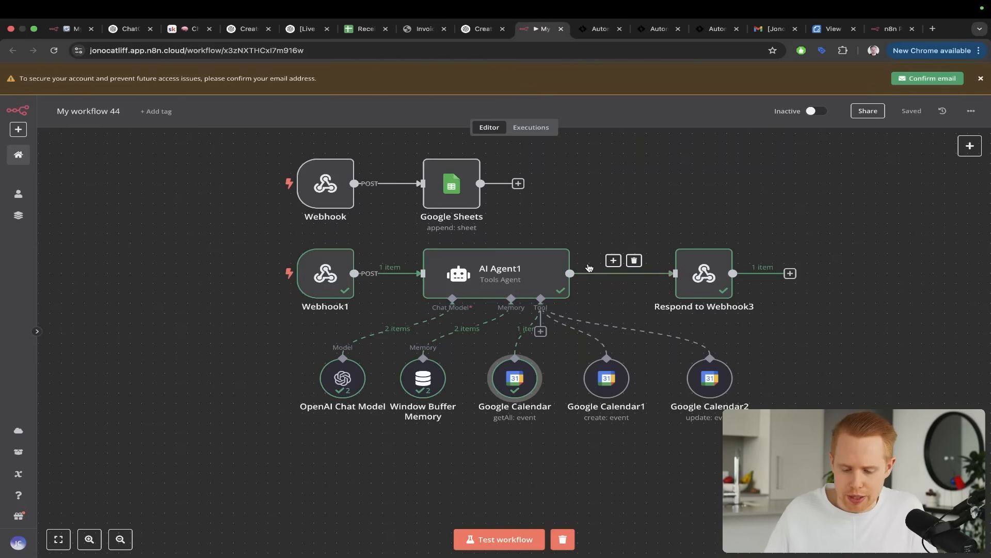
scroll(580, 260, "up", 1)
left_click_drag(76, 29, 532, 36)
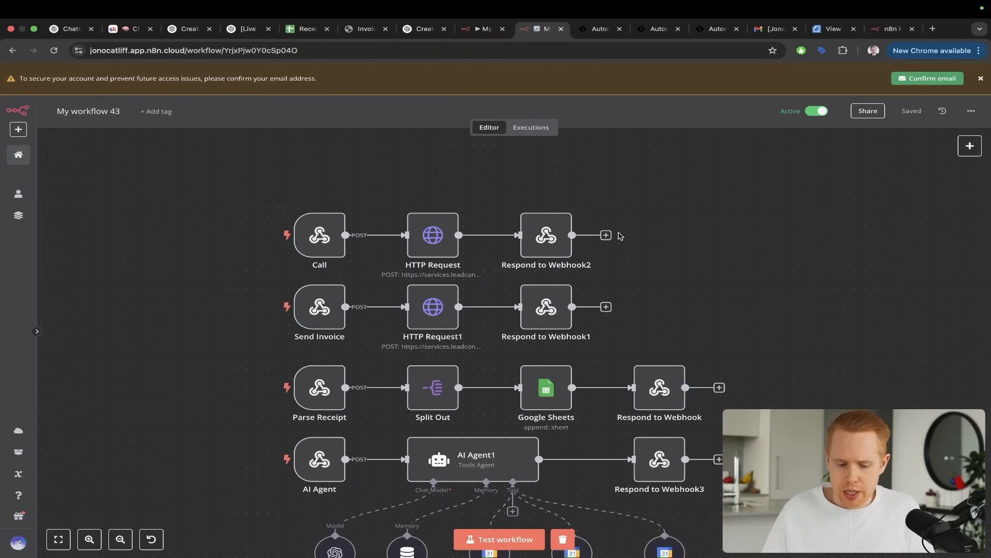
Examine the URL of the HTTP Request node that follows the Call webhook in My workflow 43
left_click_drag(152, 316, 288, 237)
left_click_drag(147, 336, 265, 314)
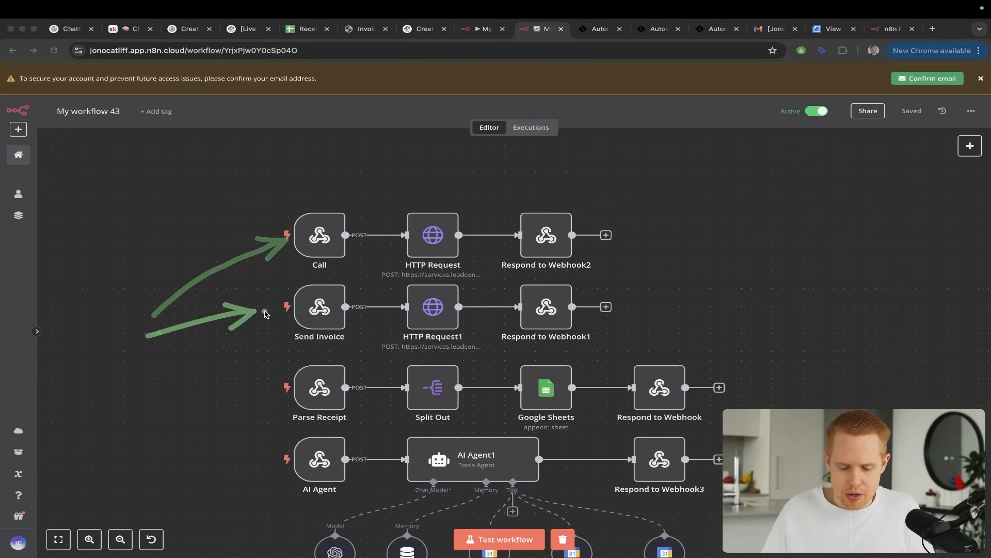
left_click_drag(326, 109, 417, 228)
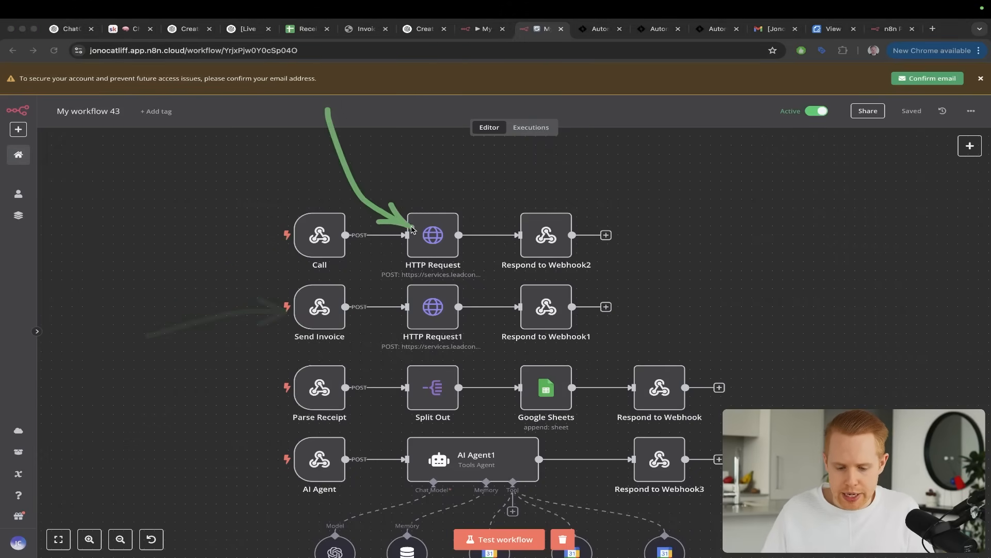
double_click(438, 247)
left_click_drag(719, 238, 607, 204)
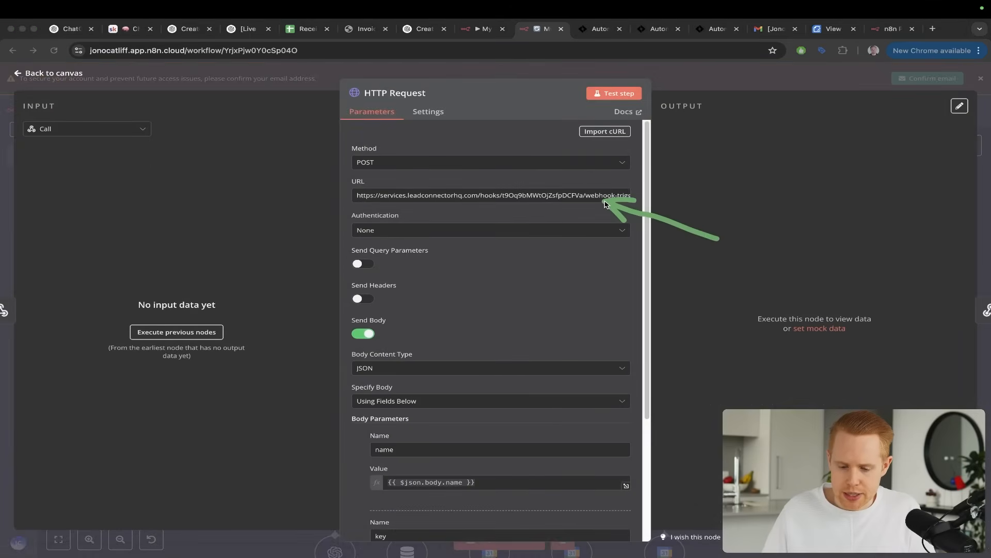
Switch to the Automatable ChatGPT workflow and examine its Call trigger and the fields of the Find Contact action
key("ctrl+Tab")
left_click_drag(223, 291, 367, 177)
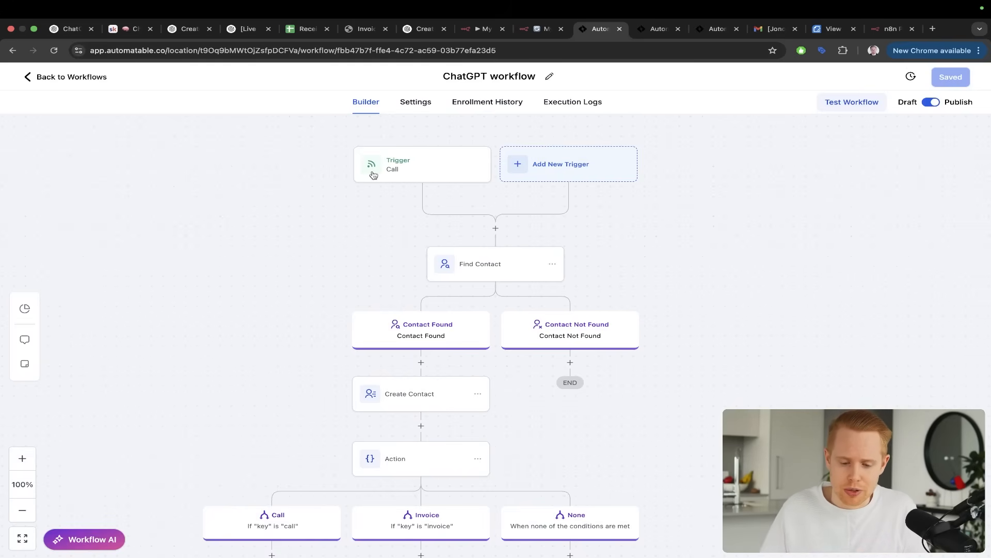
left_click_drag(247, 216, 388, 158)
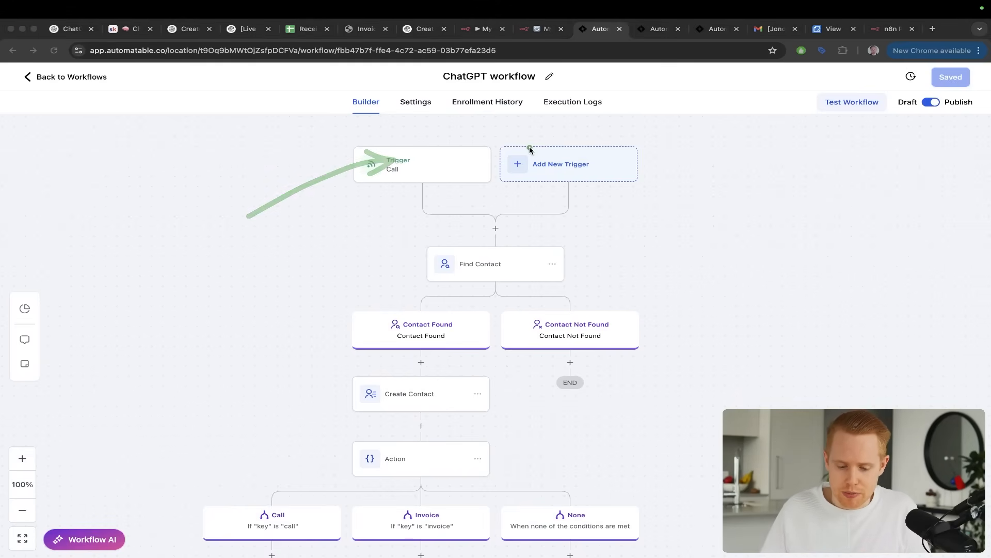
left_click_drag(530, 149, 481, 266)
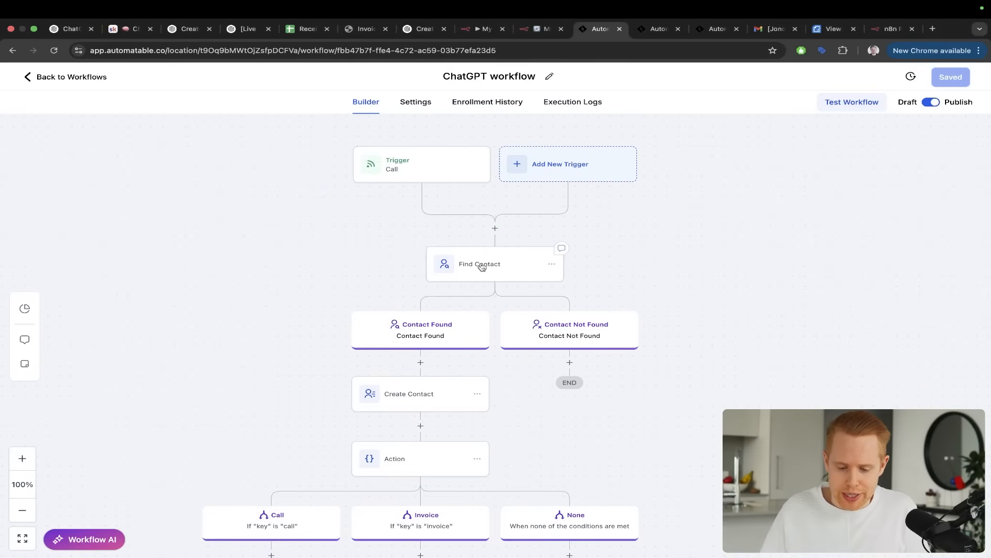
left_click(481, 265)
mouse_move(711, 135)
left_mouse_down()
mouse_move(774, 176)
mouse_move(808, 235)
left_mouse_up()
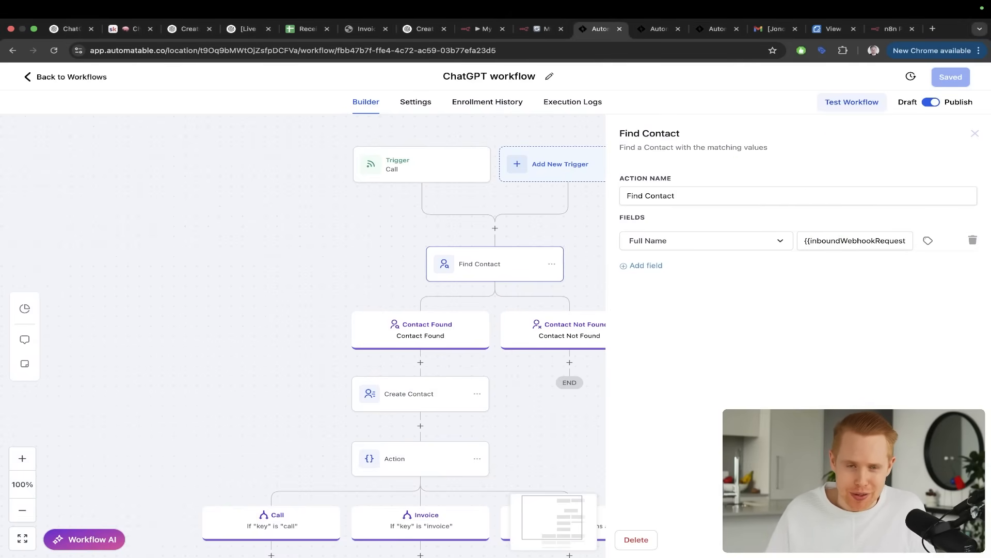
Trace the Action condition's Call and Invoice branches, and return to the HTTP Request node in My workflow 43
left_click(545, 367)
left_click_drag(540, 394, 545, 296)
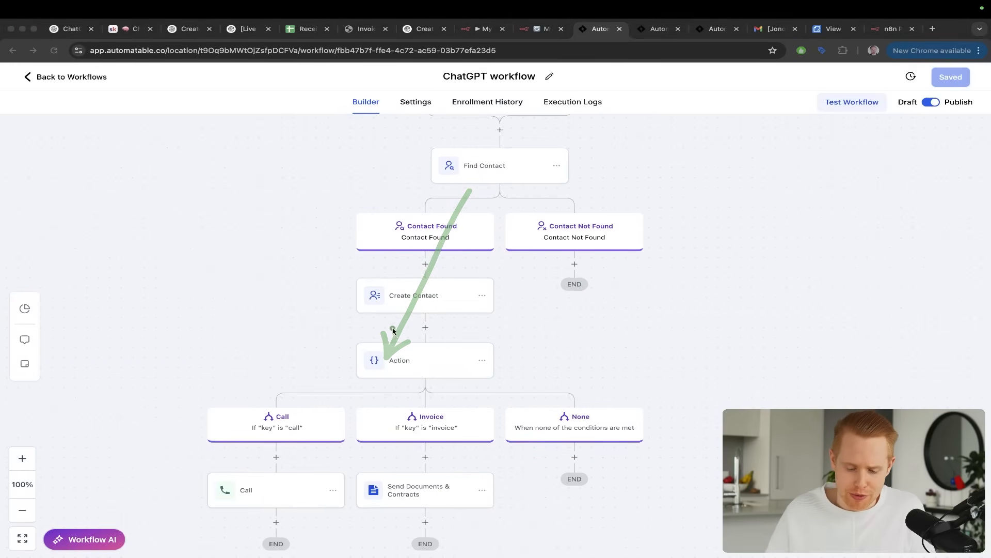
mouse_move(395, 324)
left_mouse_down()
mouse_move(318, 347)
mouse_move(267, 427)
left_mouse_up()
left_click_drag(399, 334, 458, 427)
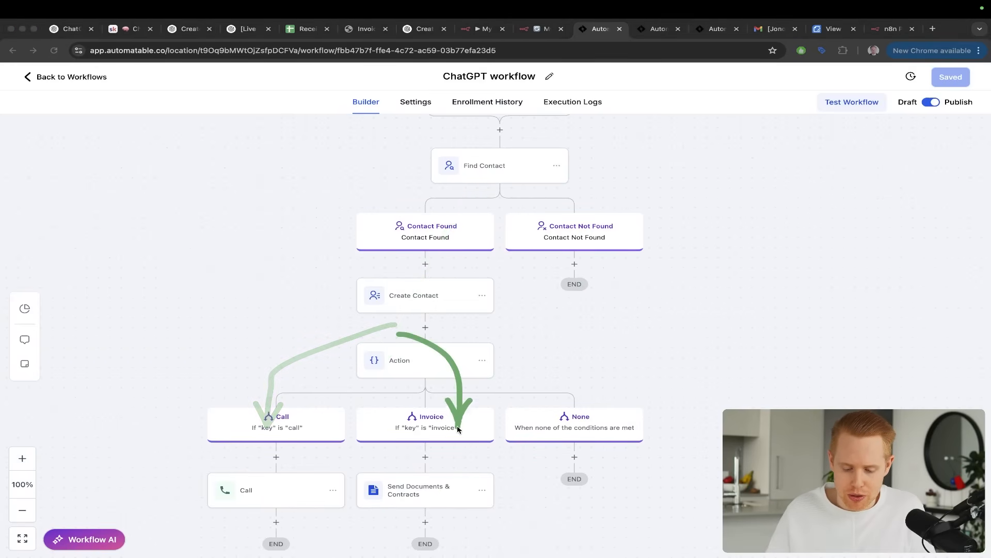
key("ctrl+shift+Tab")
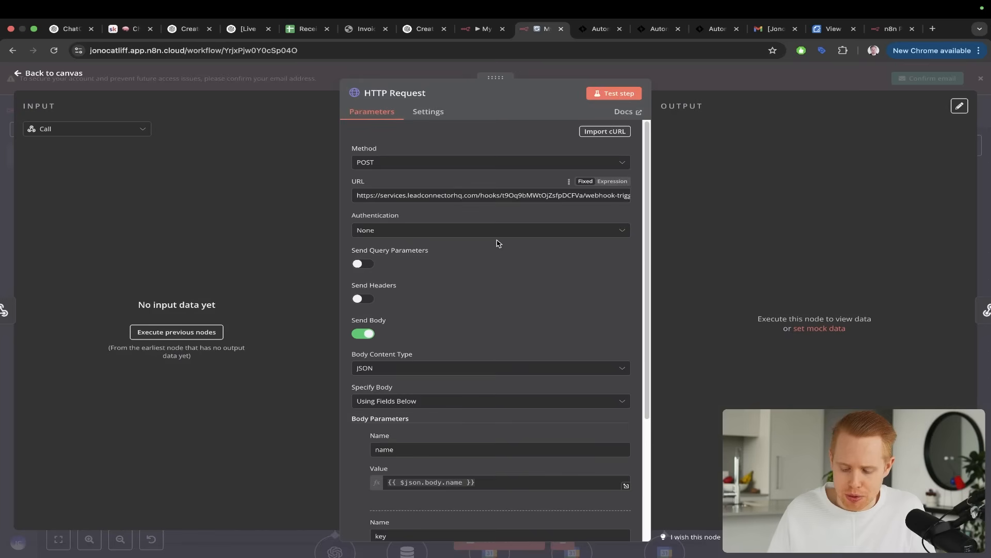
Examine the name and key body parameters of the HTTP Request node that follows the Call webhook
scroll(503, 290, "down", 5)
left_click_drag(520, 293, 412, 383)
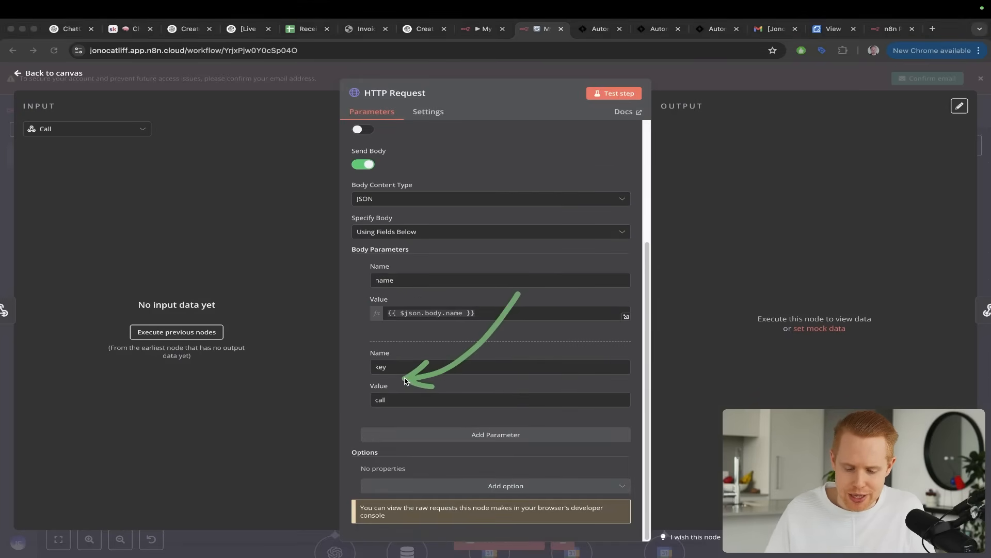
key("Escape")
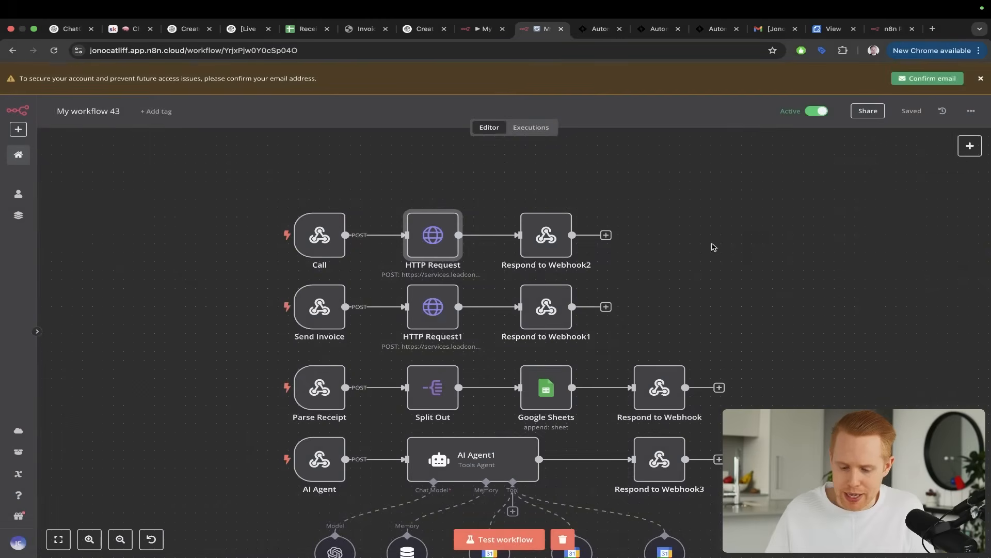
Examine the name and key body parameters of the HTTP Request1 node that follows the Send Invoice webhook
left_click(432, 307)
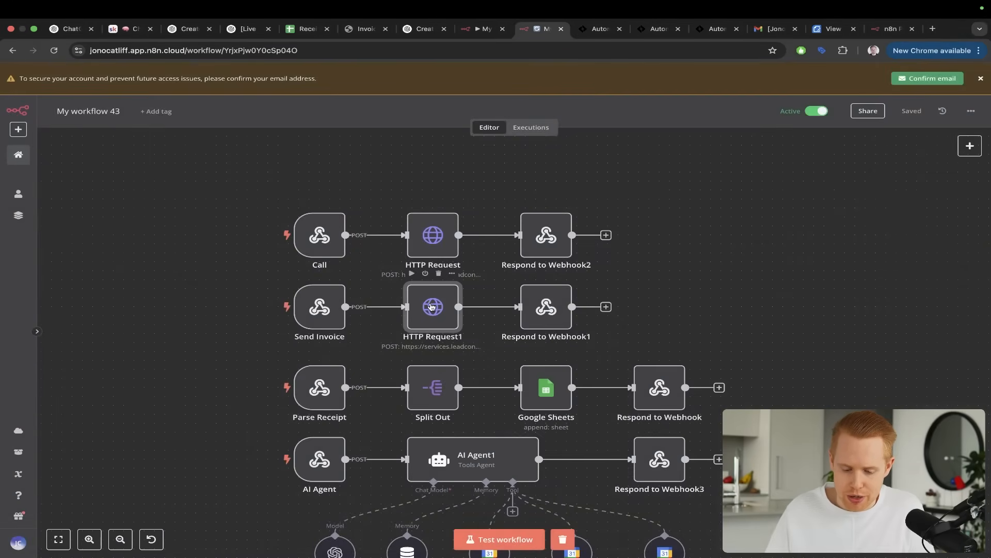
double_click(432, 307)
scroll(487, 310, "down", 5)
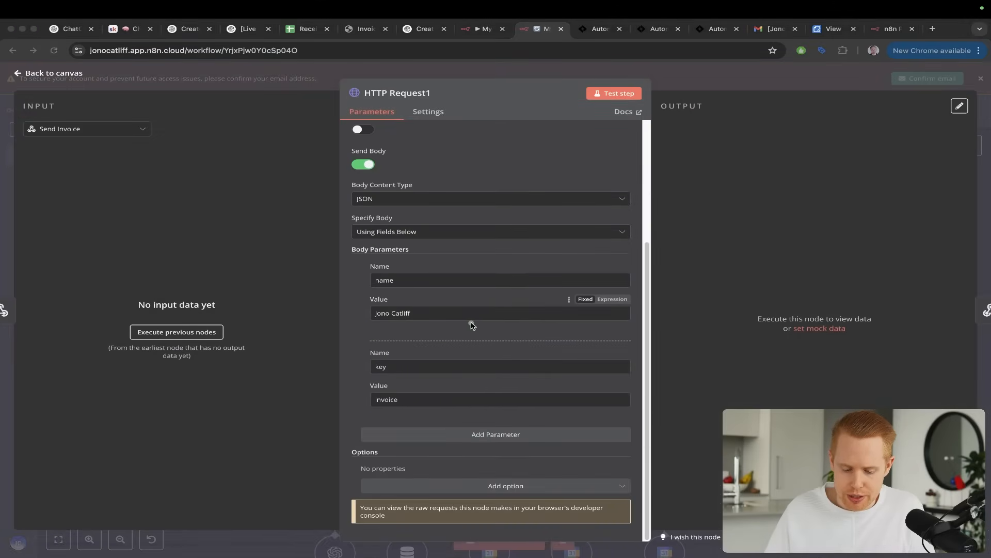
left_click_drag(471, 318, 423, 420)
key("Escape")
mouse_move(321, 188)
left_mouse_down()
mouse_move(413, 217)
mouse_move(370, 221)
mouse_move(415, 327)
left_mouse_up()
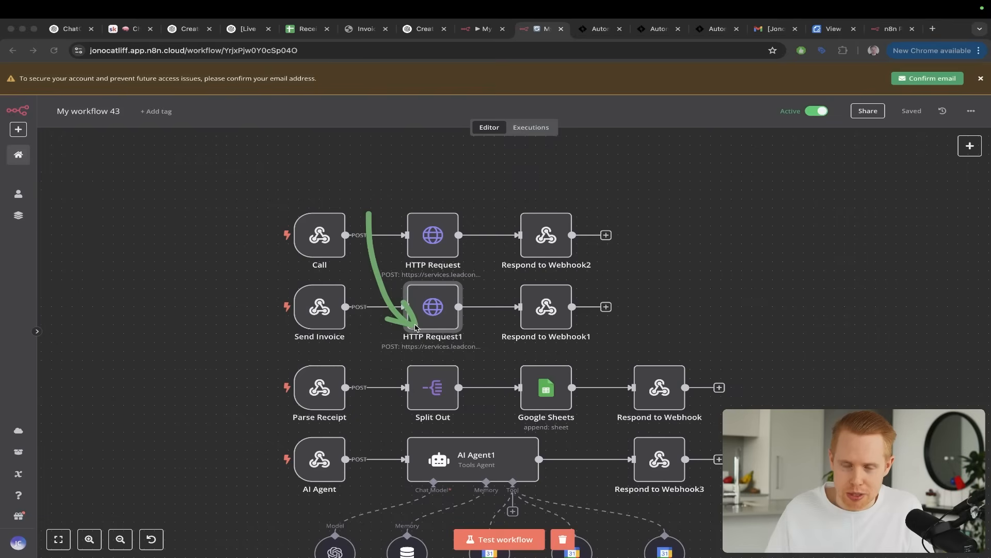
mouse_move(443, 155)
left_mouse_down()
mouse_move(454, 195)
mouse_move(444, 311)
left_mouse_up()
Switch to the Automatable ChatGPT workflow and examine the Call and Invoice branch conditions of the Action step
key("ctrl+Tab")
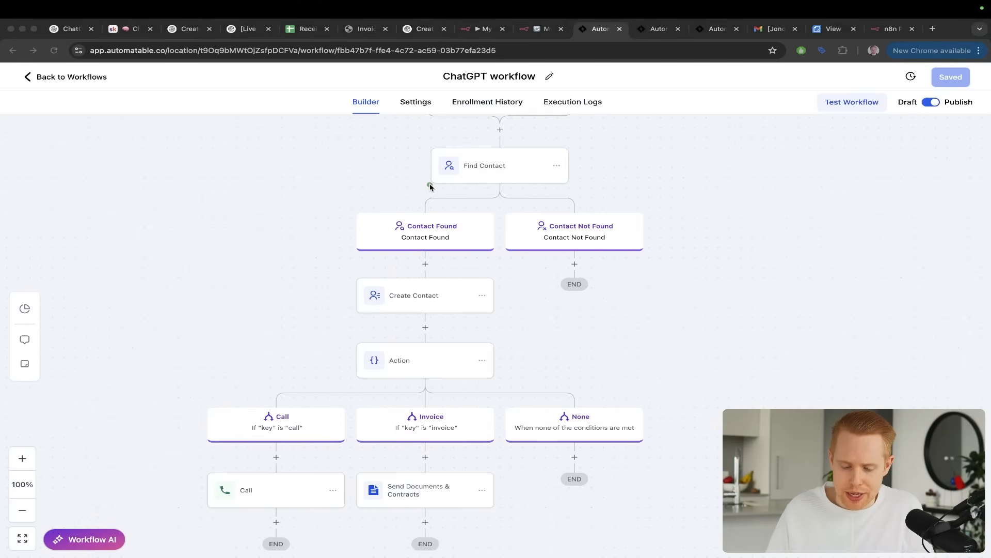
left_click_drag(429, 187, 395, 340)
left_click(398, 359)
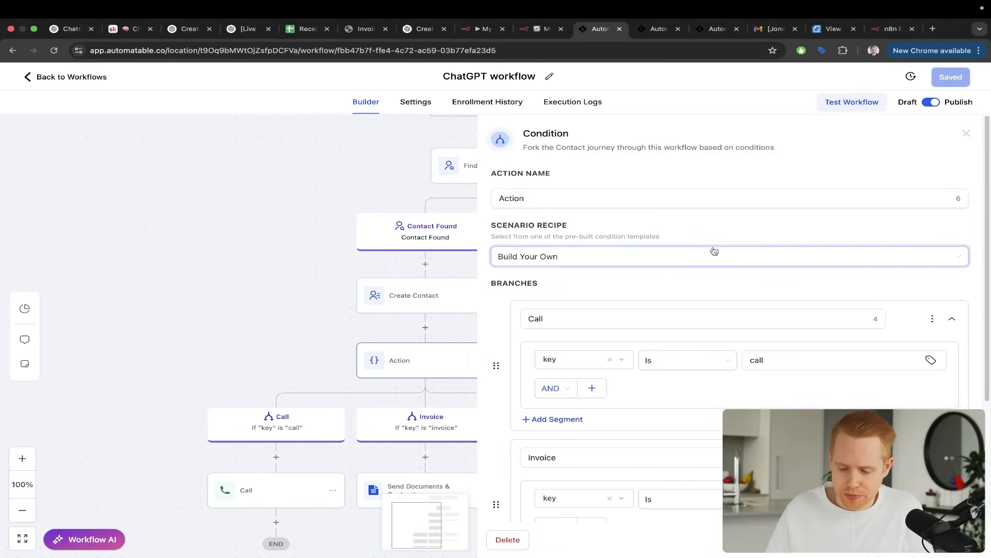
scroll(749, 232, "down", 1)
left_click_drag(785, 210, 746, 295)
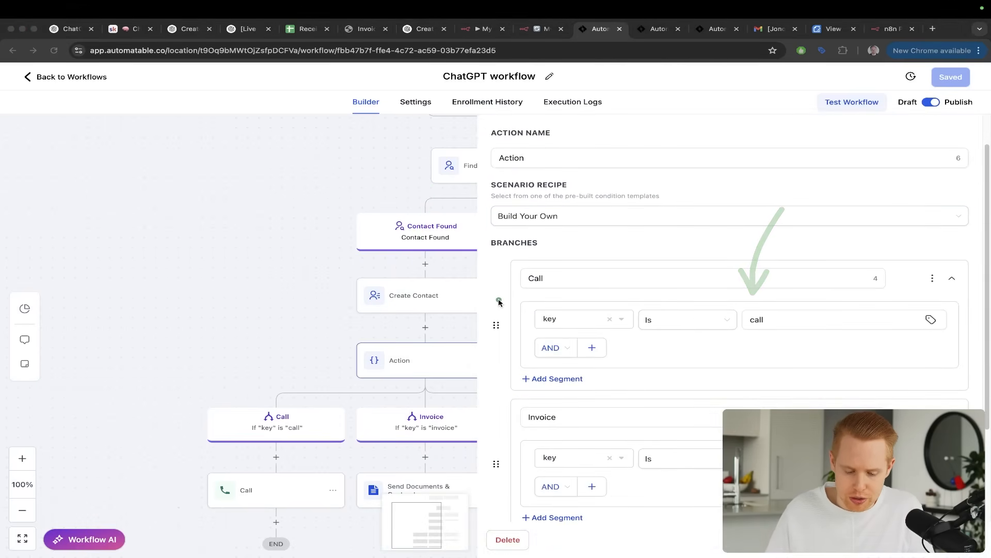
mouse_move(537, 305)
left_mouse_down()
mouse_move(355, 315)
mouse_move(258, 440)
left_mouse_up()
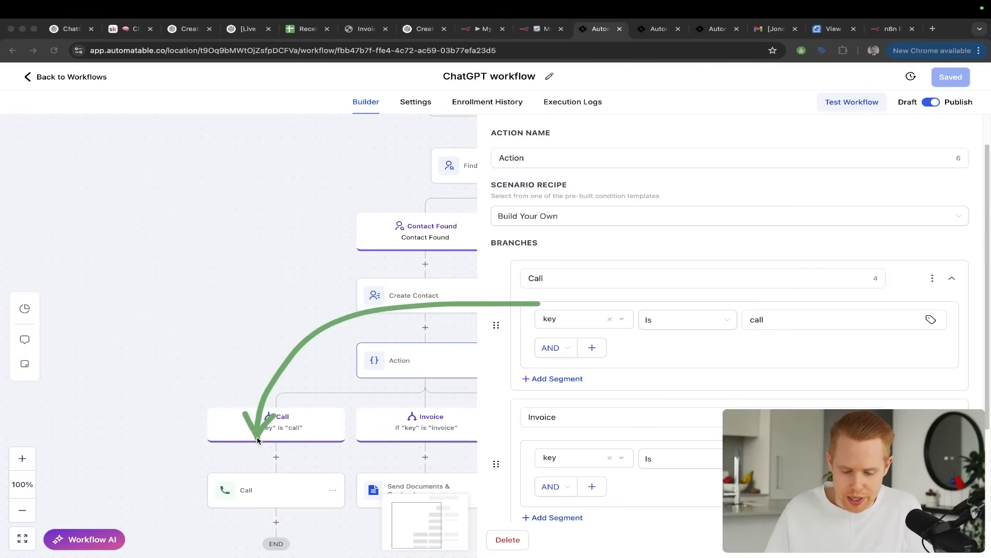
mouse_move(534, 424)
left_mouse_down()
mouse_move(447, 395)
mouse_move(416, 469)
left_mouse_up()
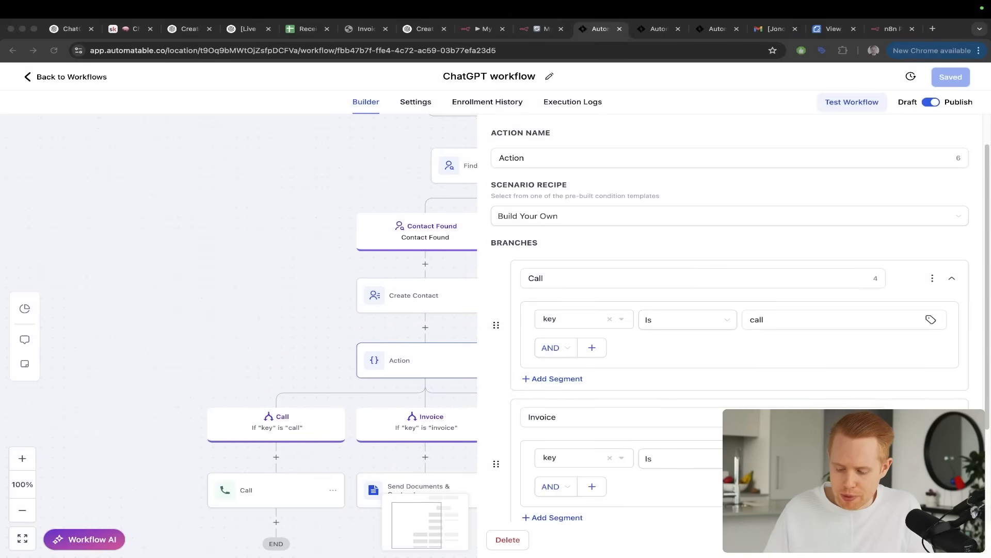
Close the condition settings and examine the whisper message of the Call action under the Call branch
left_click(324, 377)
scroll(292, 242, "down", 1)
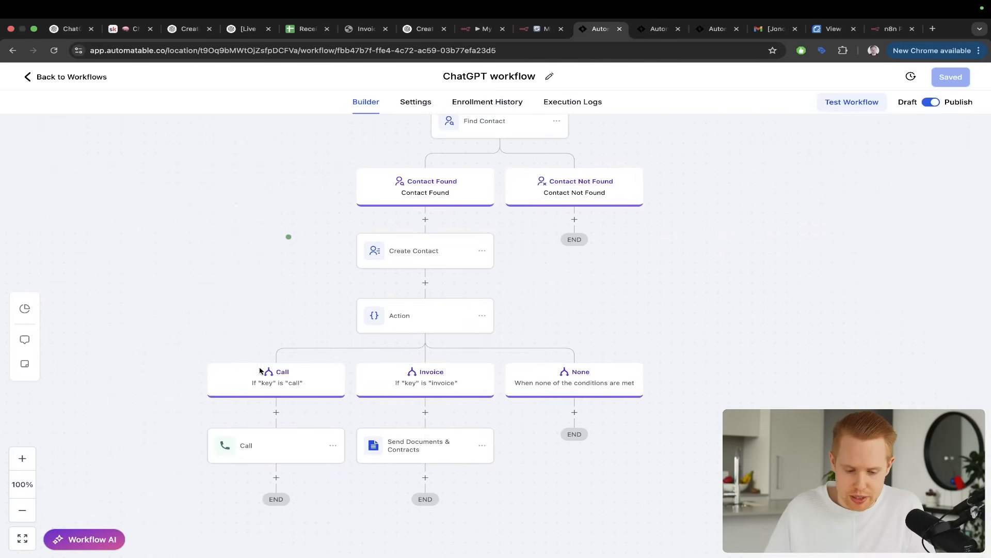
left_click(253, 453)
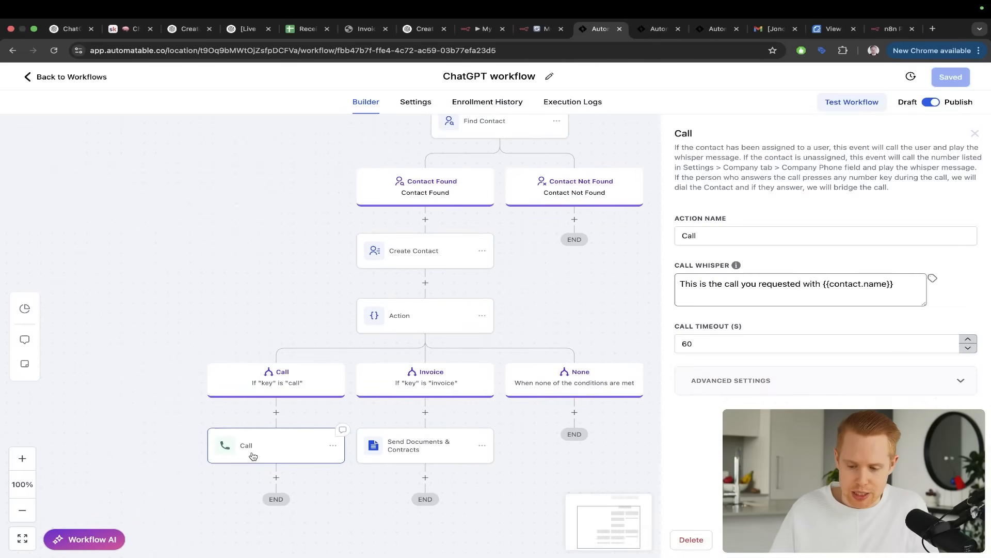
left_click_drag(847, 189, 857, 277)
key("ctrl+s")
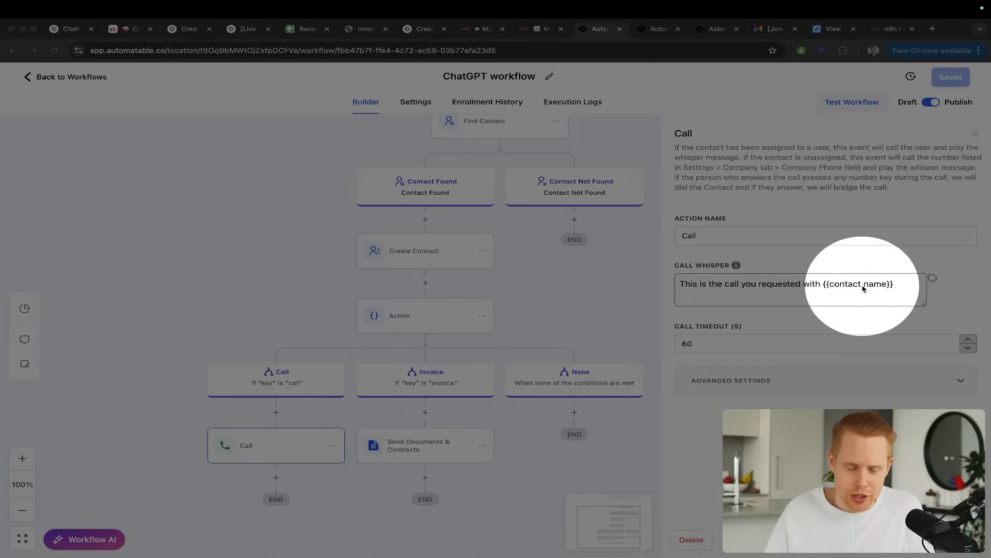
key("ctrl+s")
Open the Send Documents & Contracts action of the Invoice branch and look through the Real Estate Agreement template in its own browser tab
left_click_drag(480, 255, 448, 397)
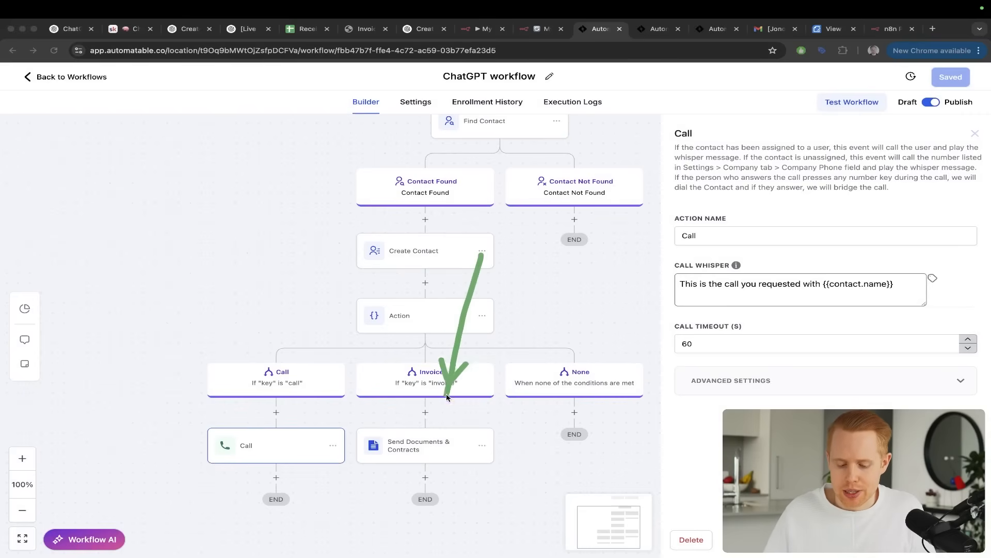
left_click(432, 443)
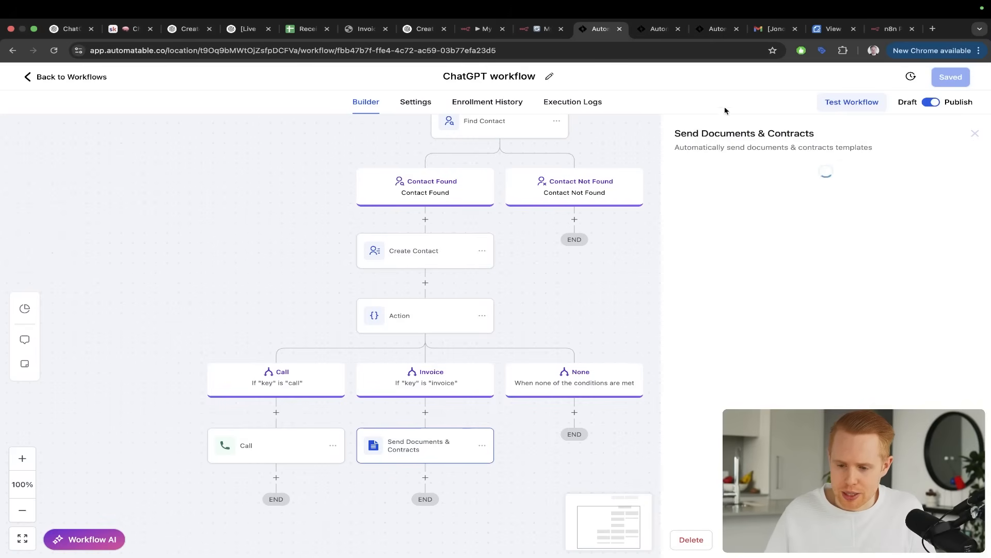
left_click(708, 37)
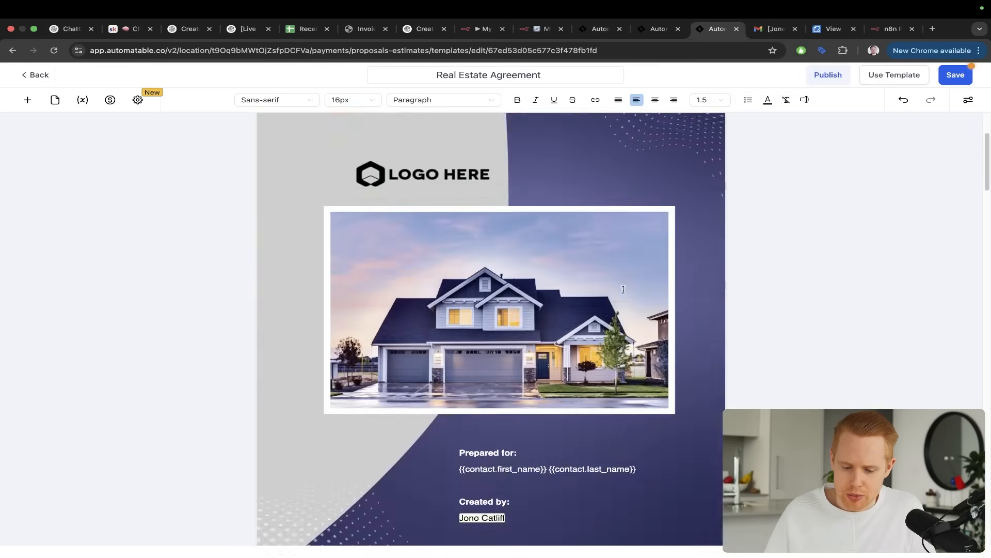
mouse_move(865, 207)
left_mouse_down()
mouse_move(534, 281)
mouse_move(502, 307)
left_mouse_up()
scroll(503, 307, "down", 10)
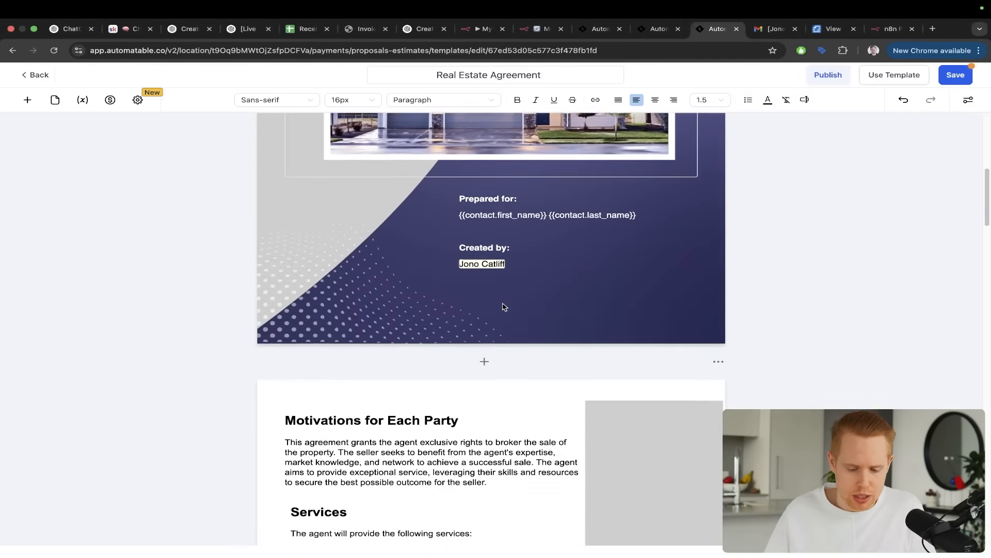
scroll(503, 306, "down", 15)
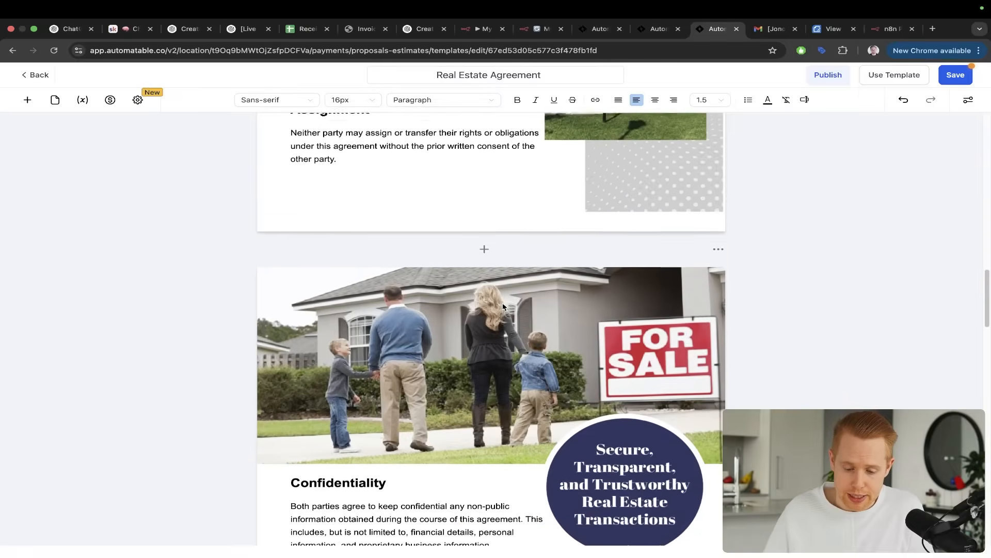
scroll(503, 307, "down", 1)
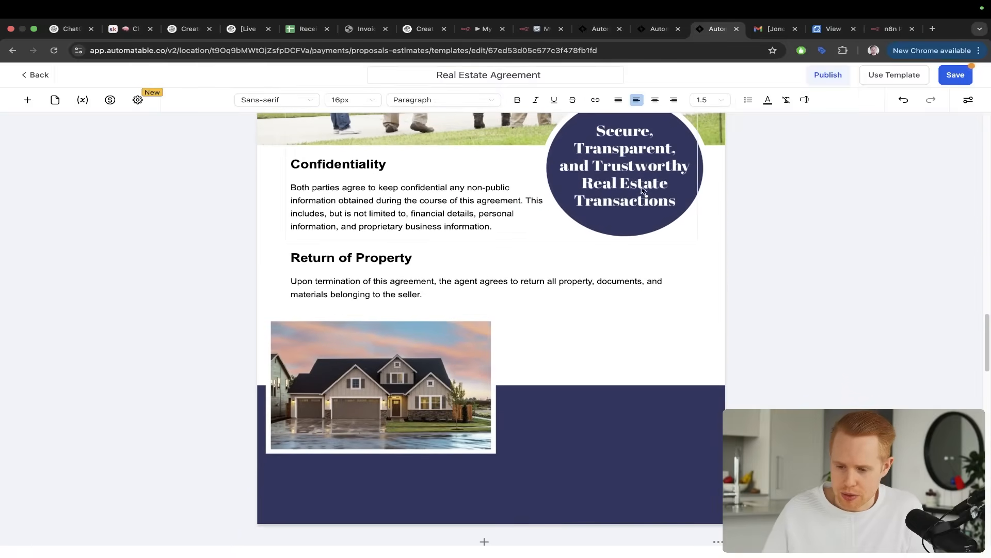
Review the Real Estate Agreement e-mail in Gmail and the recipient's view of the document to sign
left_click(761, 31)
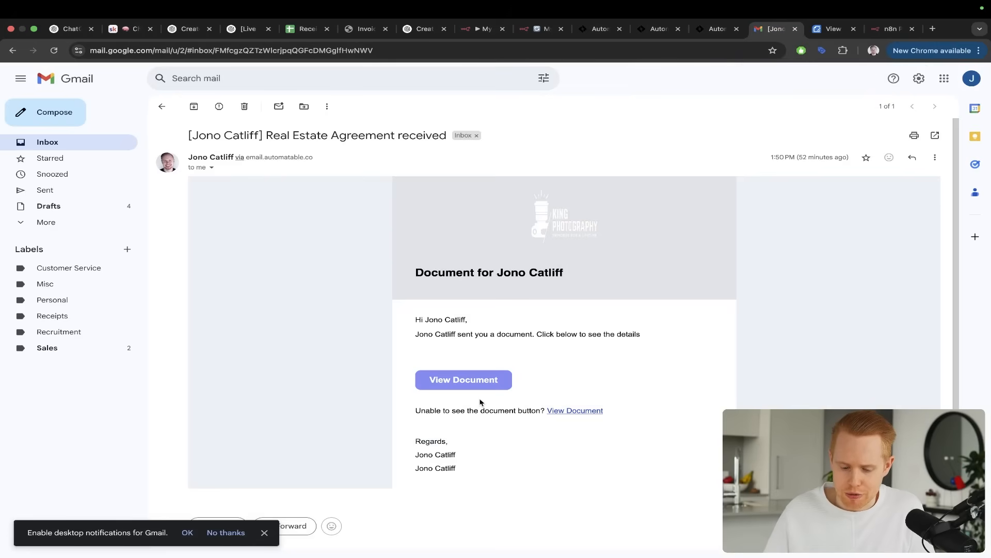
scroll(479, 402, "down", 1)
left_click(829, 29)
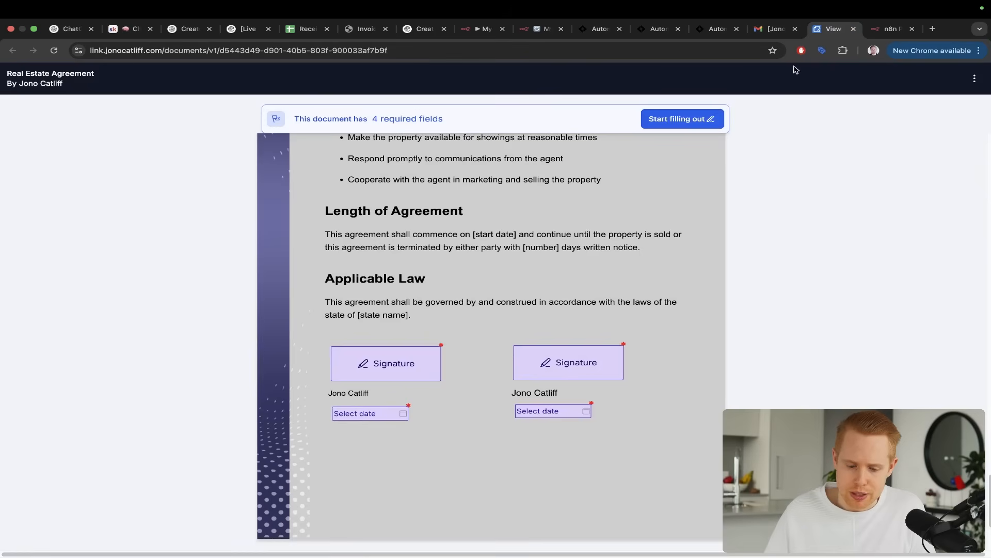
scroll(720, 170, "up", 20)
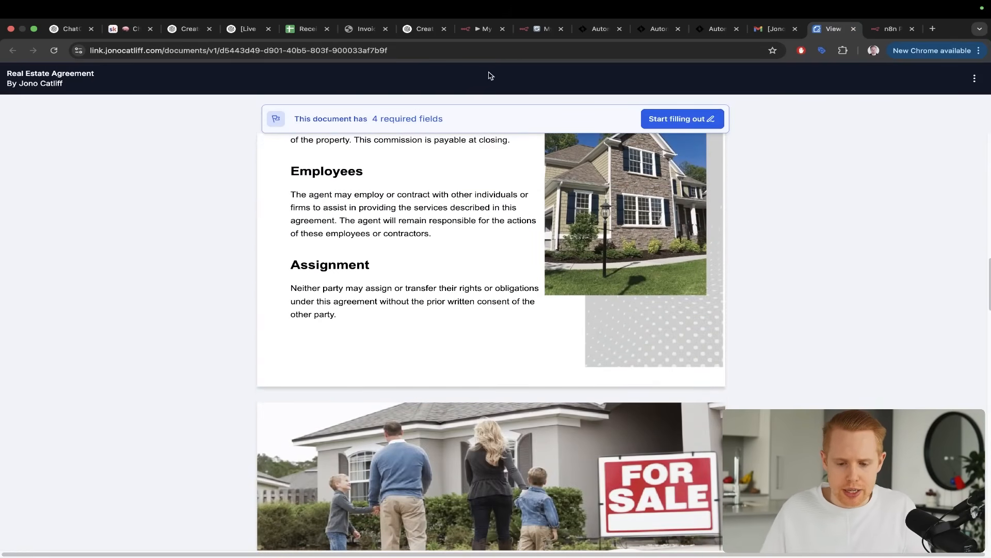
Return to My workflow 43 and browse the app actions available after the Respond to Webhook2 node
left_click(523, 31)
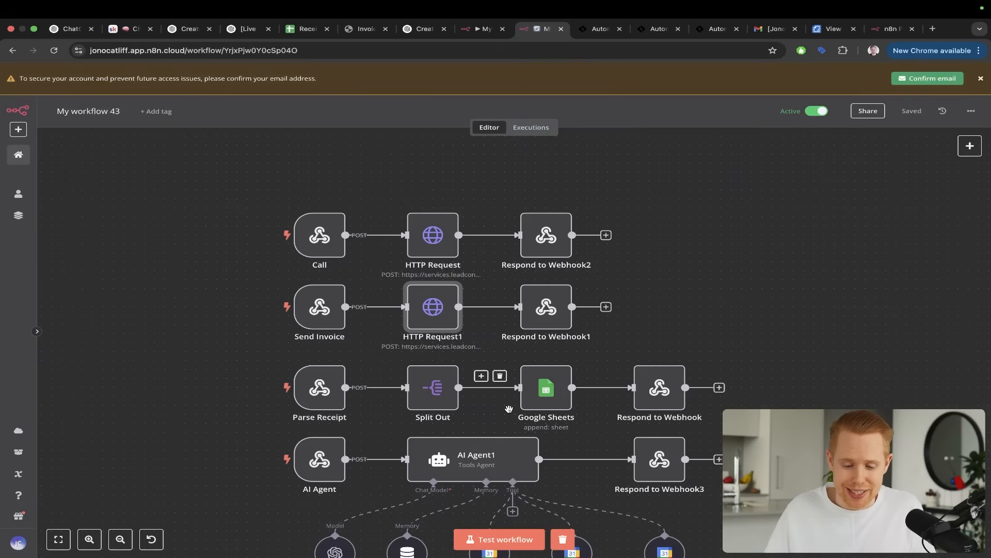
scroll(510, 412, "down", 2)
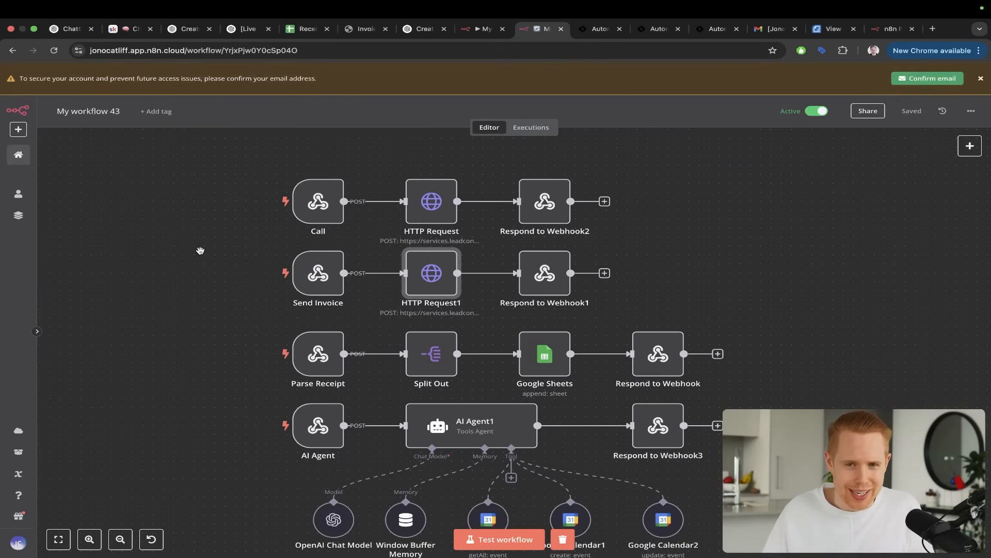
left_click(605, 201)
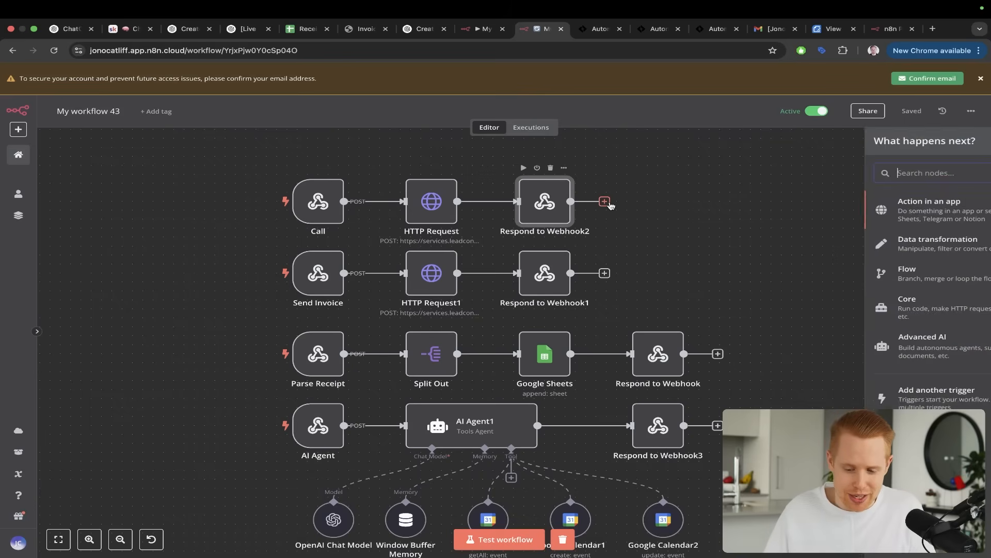
left_click(884, 216)
scroll(888, 240, "down", 15)
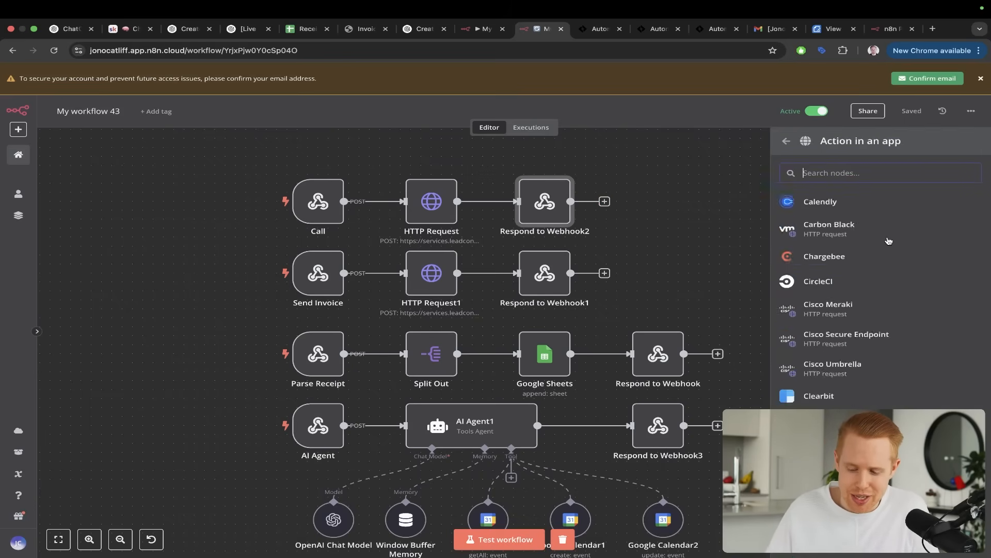
scroll(888, 240, "down", 20)
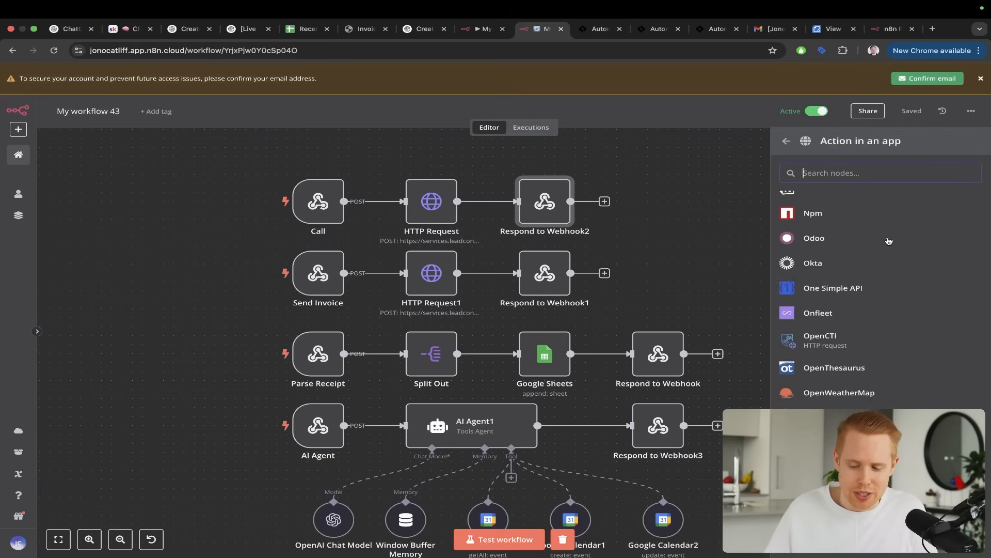
scroll(889, 240, "down", 20)
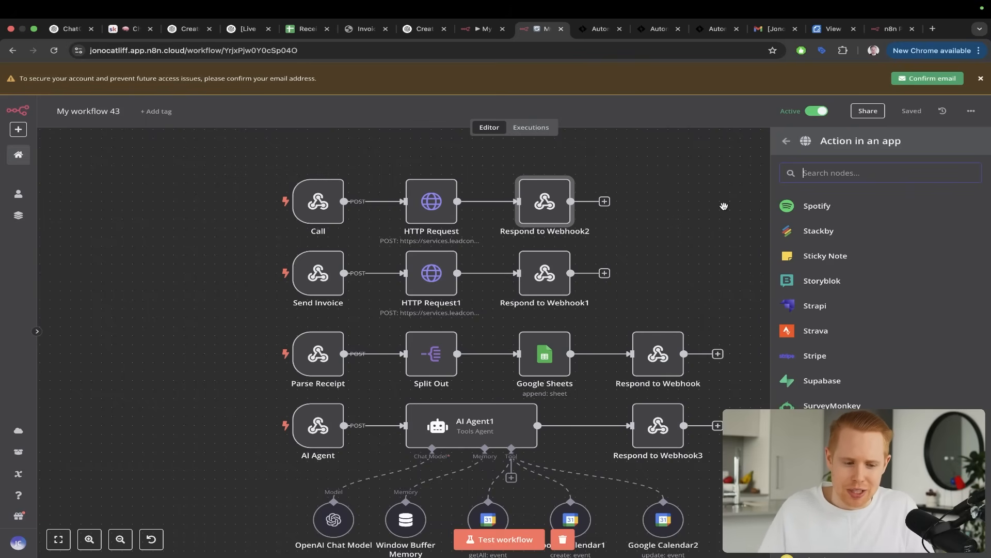
Switch to the Automatable community on Skool and read through its About page
key("super+2")
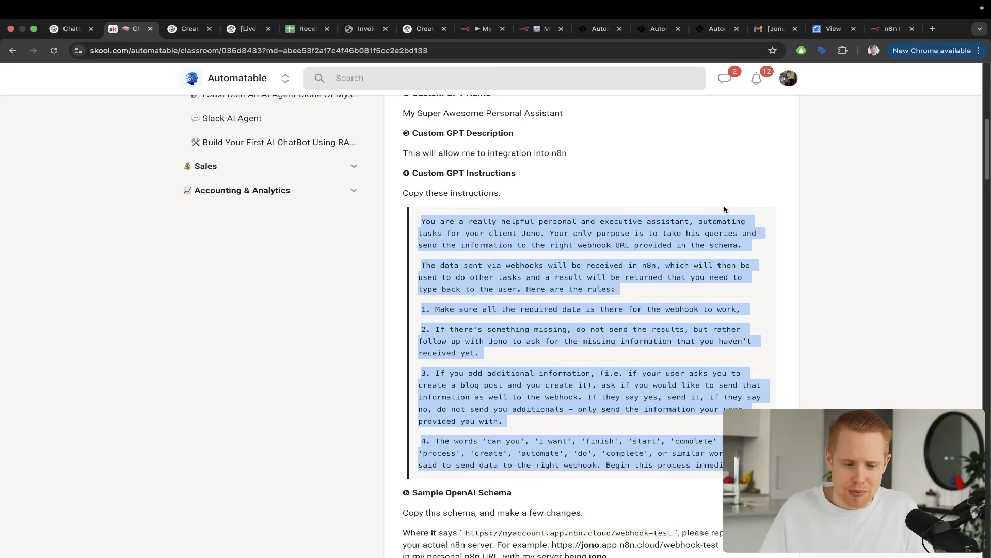
left_click(696, 184)
scroll(695, 184, "up", 8)
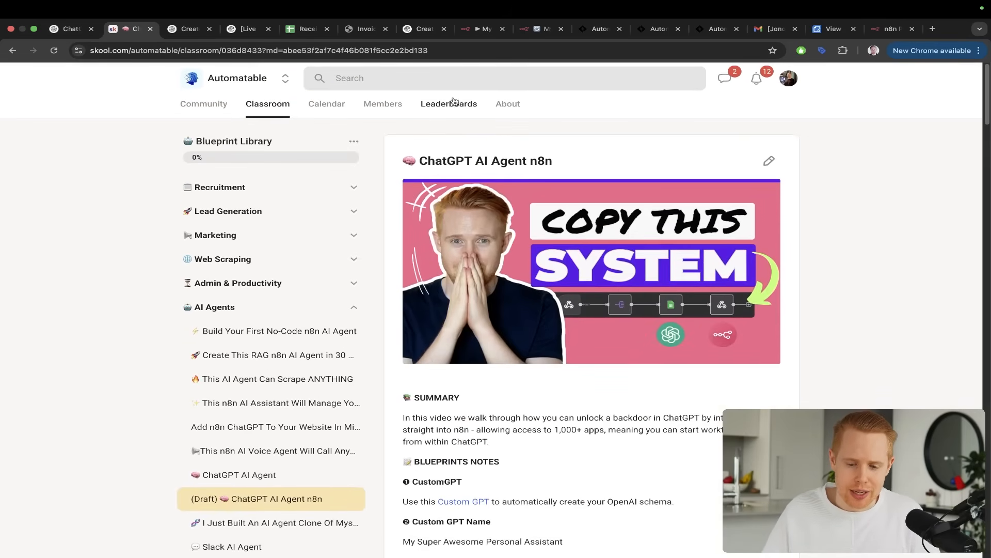
left_click(508, 105)
mouse_move(432, 221)
left_mouse_down()
mouse_move(478, 216)
mouse_move(500, 341)
mouse_move(644, 321)
left_mouse_up()
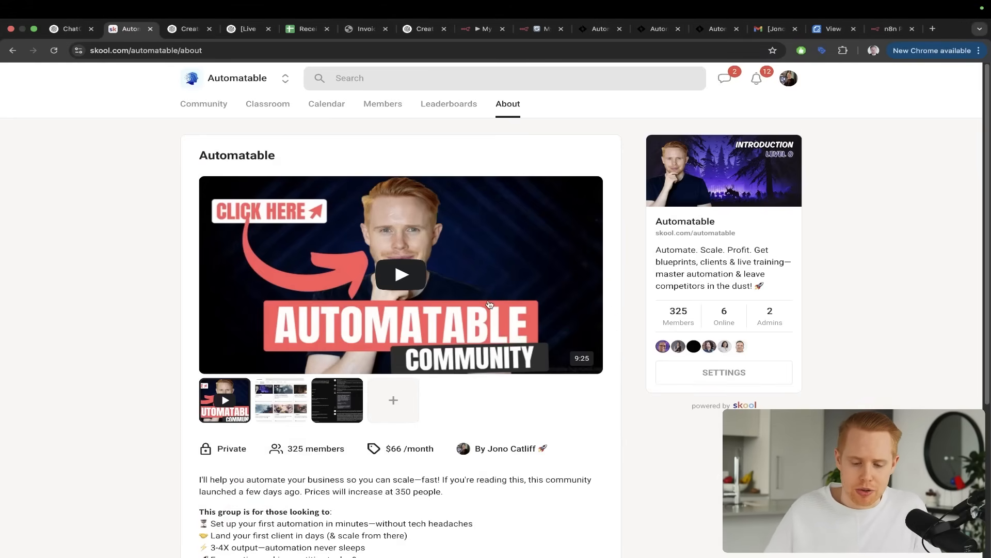
scroll(489, 304, "down", 2)
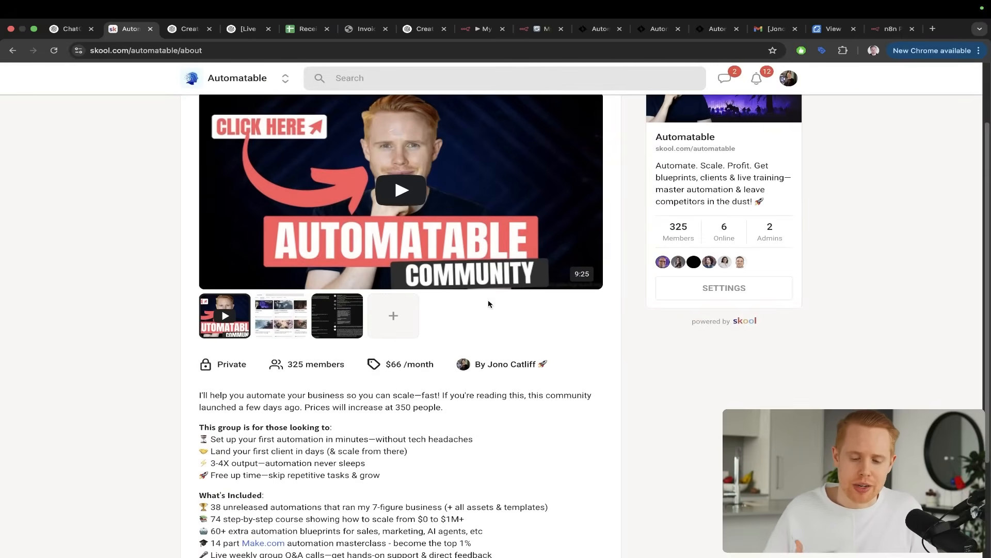
scroll(489, 303, "down", 3)
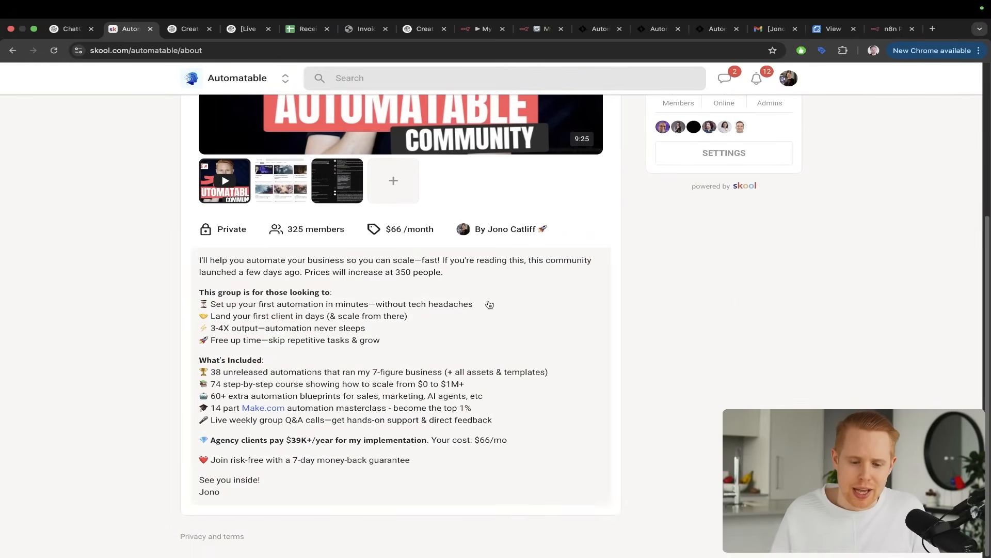
scroll(489, 304, "up", 5)
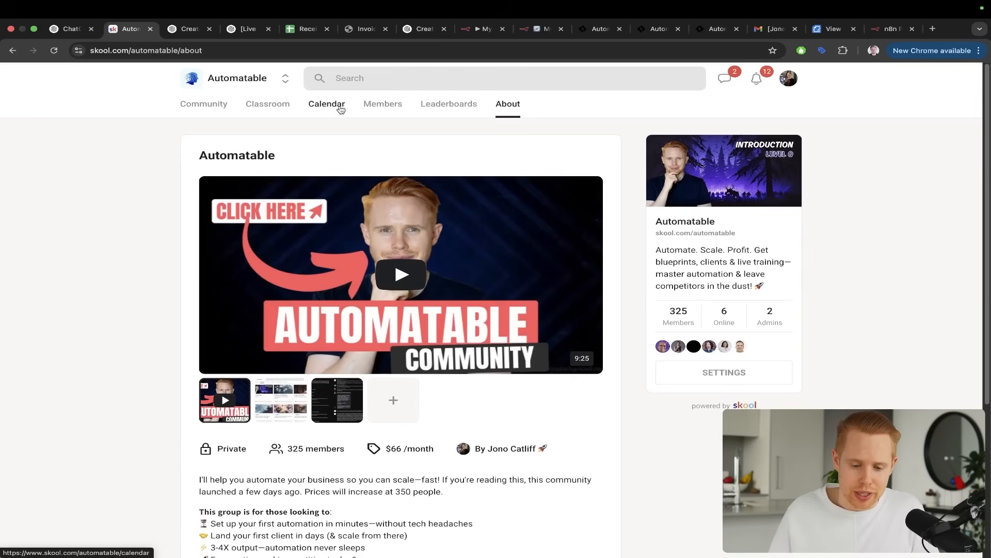
Open the Automatable community calendar and examine the recurring weekly events of April 2025
left_click(338, 107)
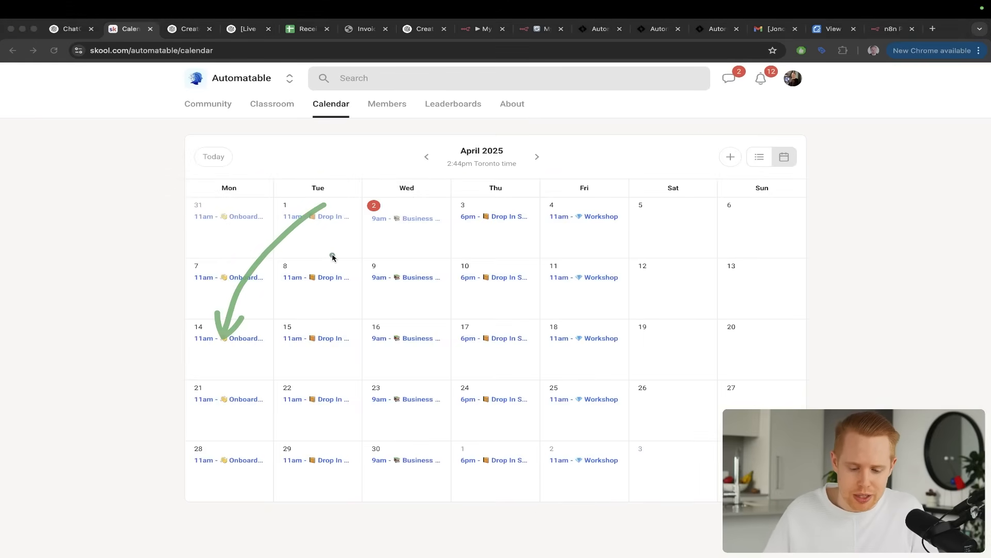
left_click_drag(349, 242, 322, 317)
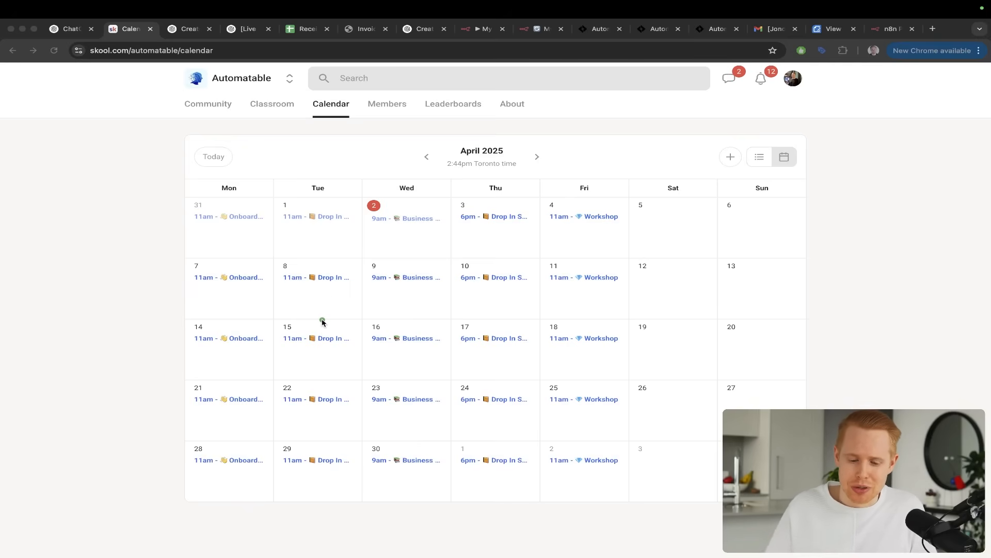
left_click_drag(354, 224, 320, 333)
left_click_drag(415, 250, 503, 338)
left_click_drag(430, 233, 405, 326)
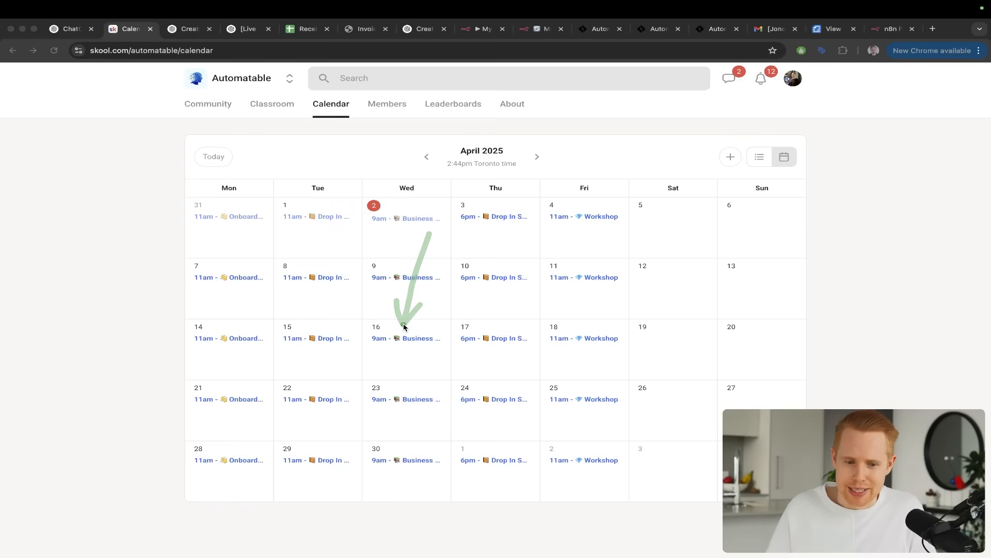